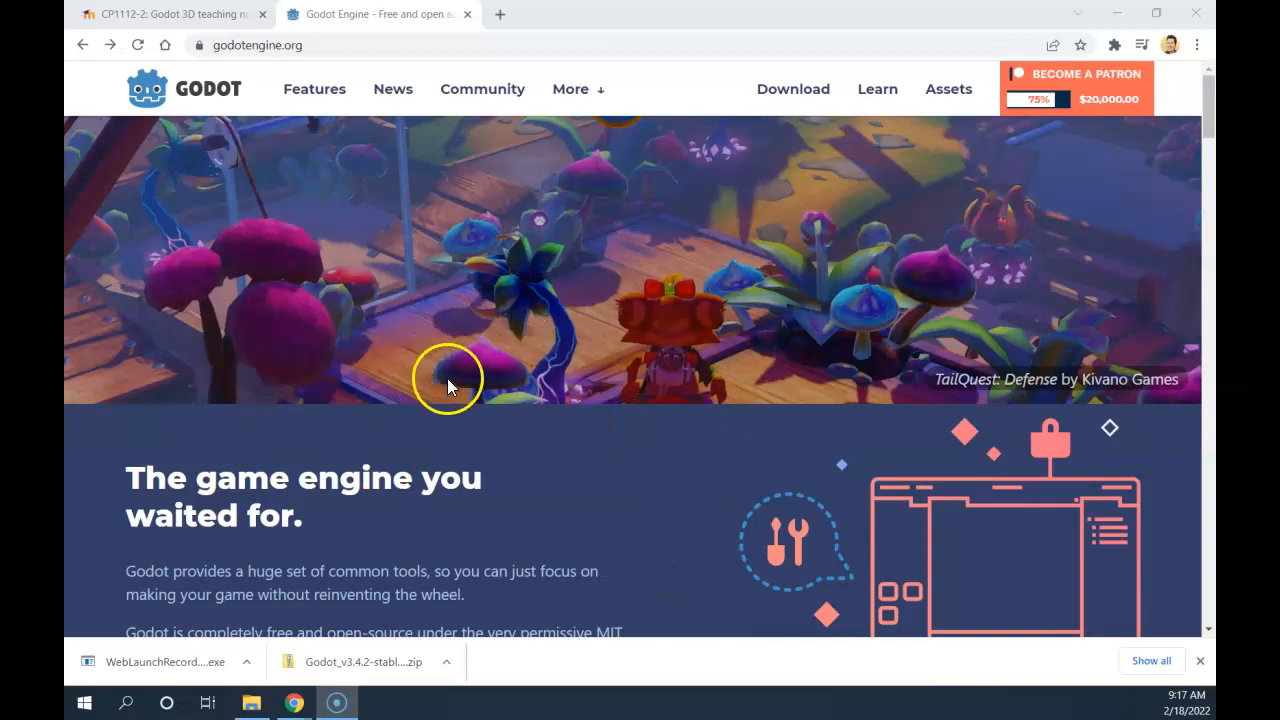
scroll(457, 322, "down", 3)
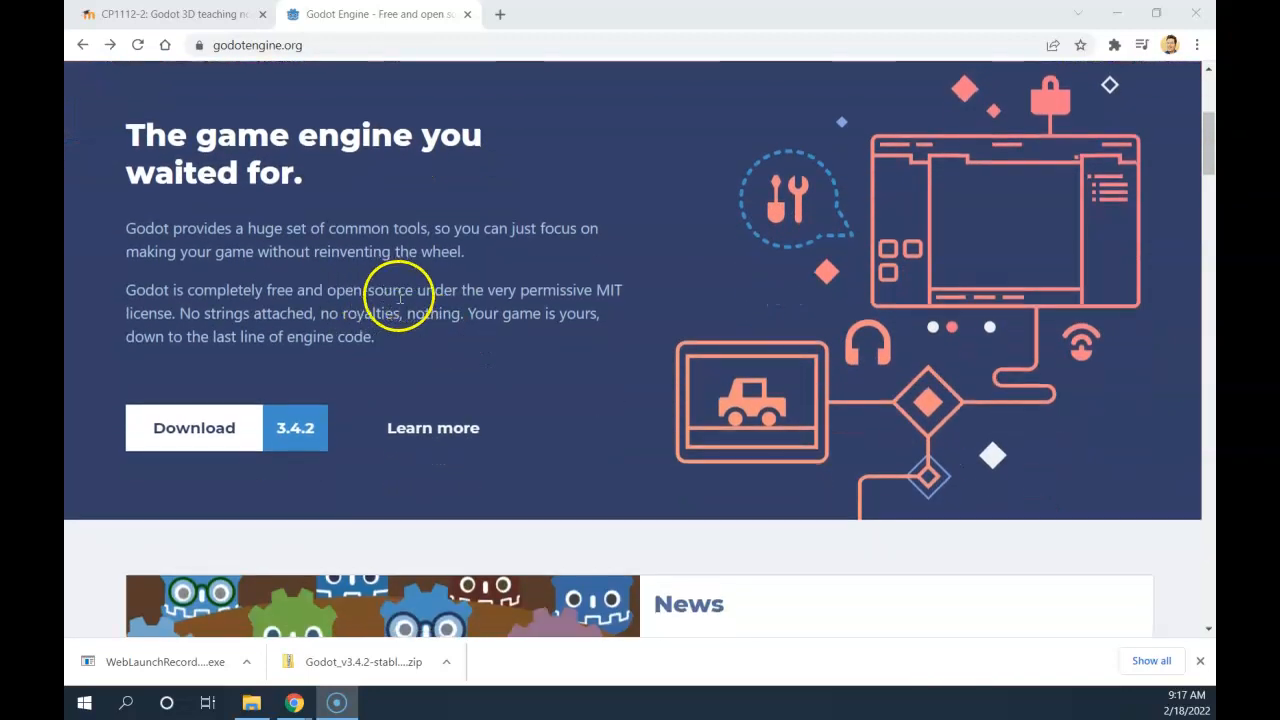
scroll(457, 294, "down", 3)
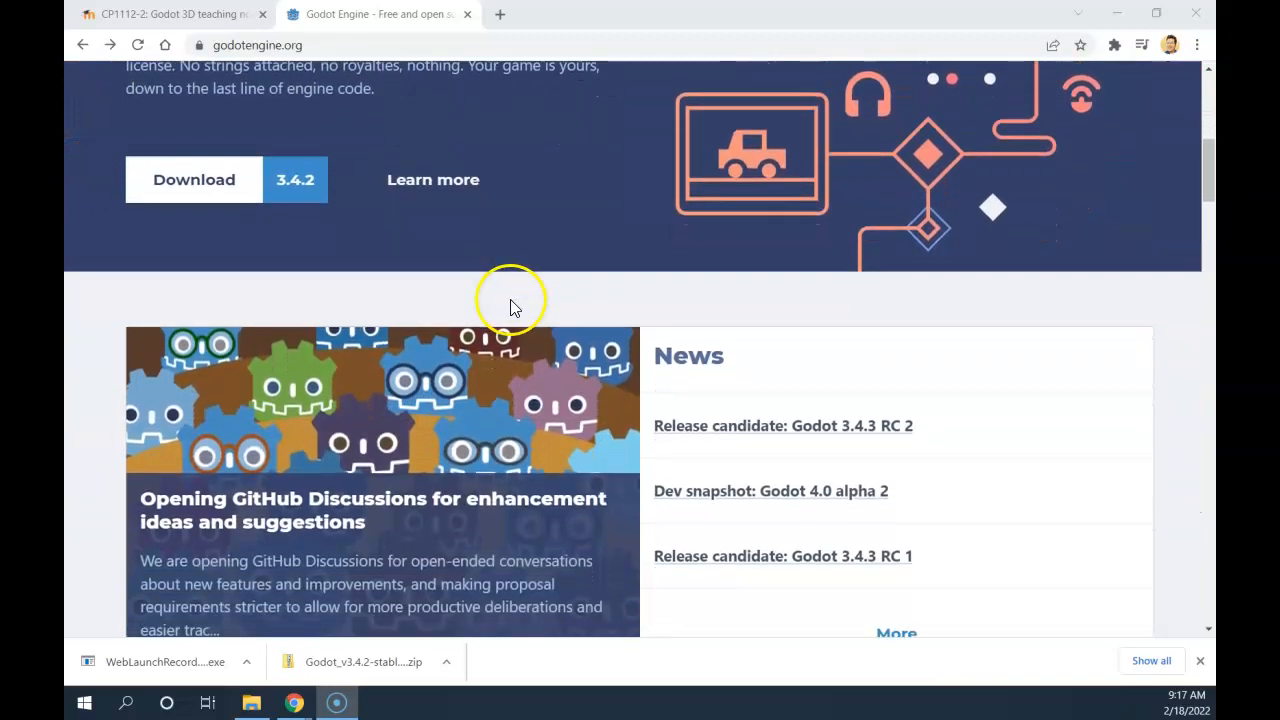
scroll(512, 300, "down", 1)
scroll(520, 297, "down", 2)
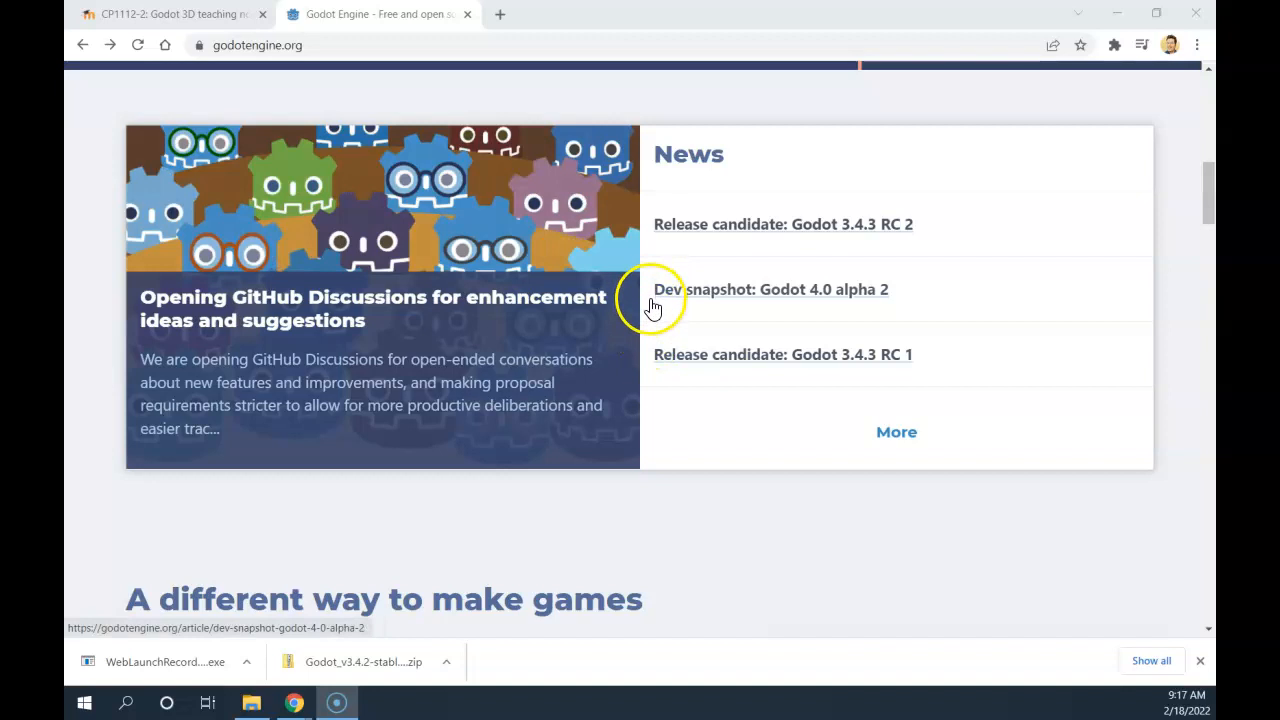
scroll(652, 318, "up", 6)
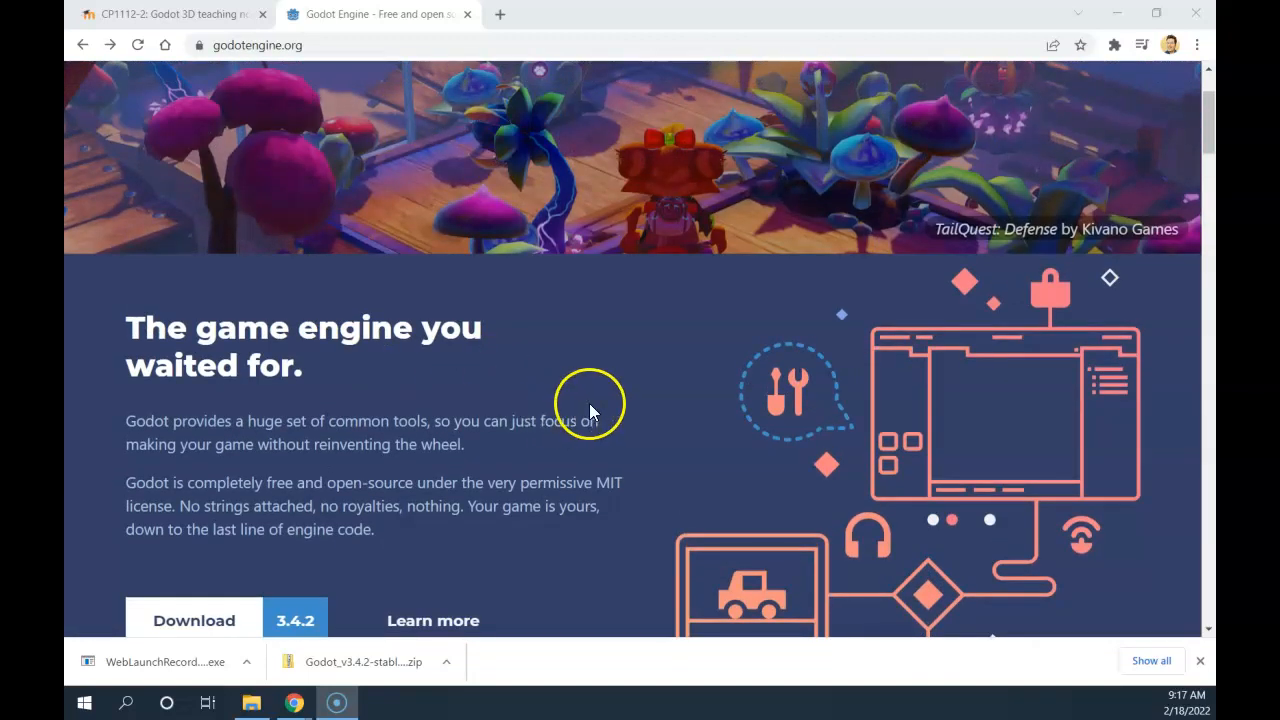
scroll(590, 410, "down", 5)
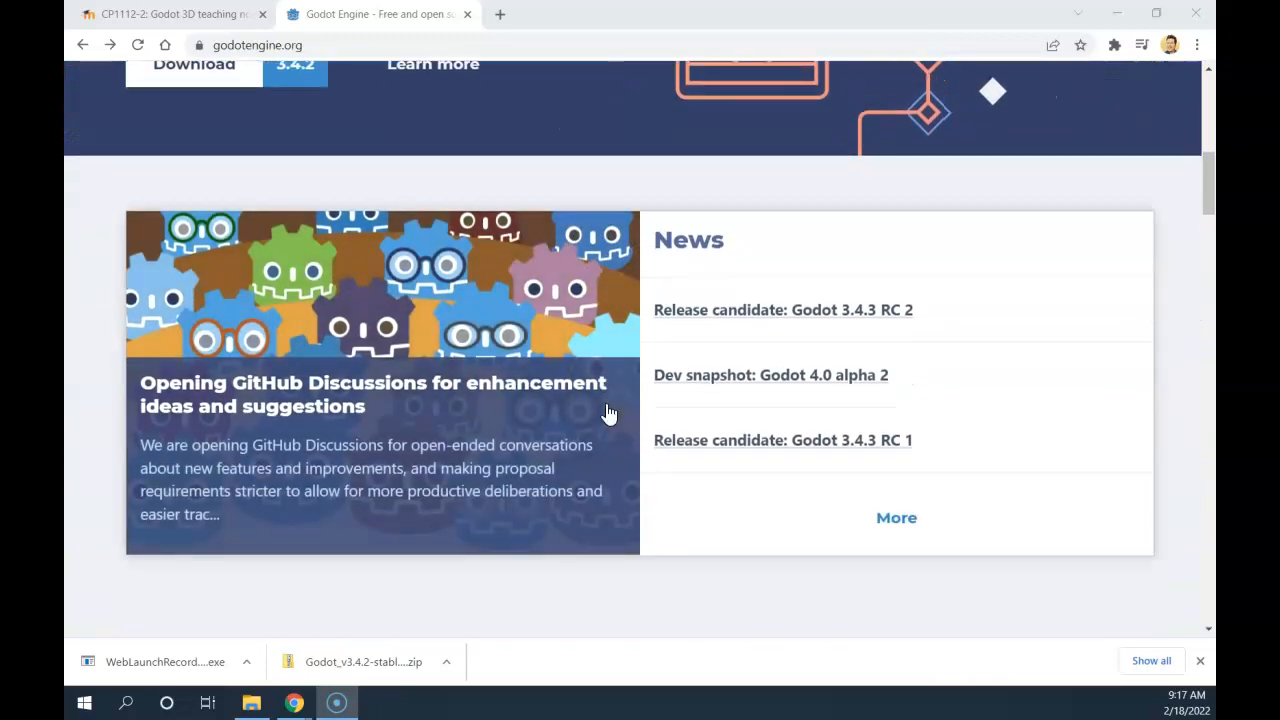
scroll(607, 410, "down", 3)
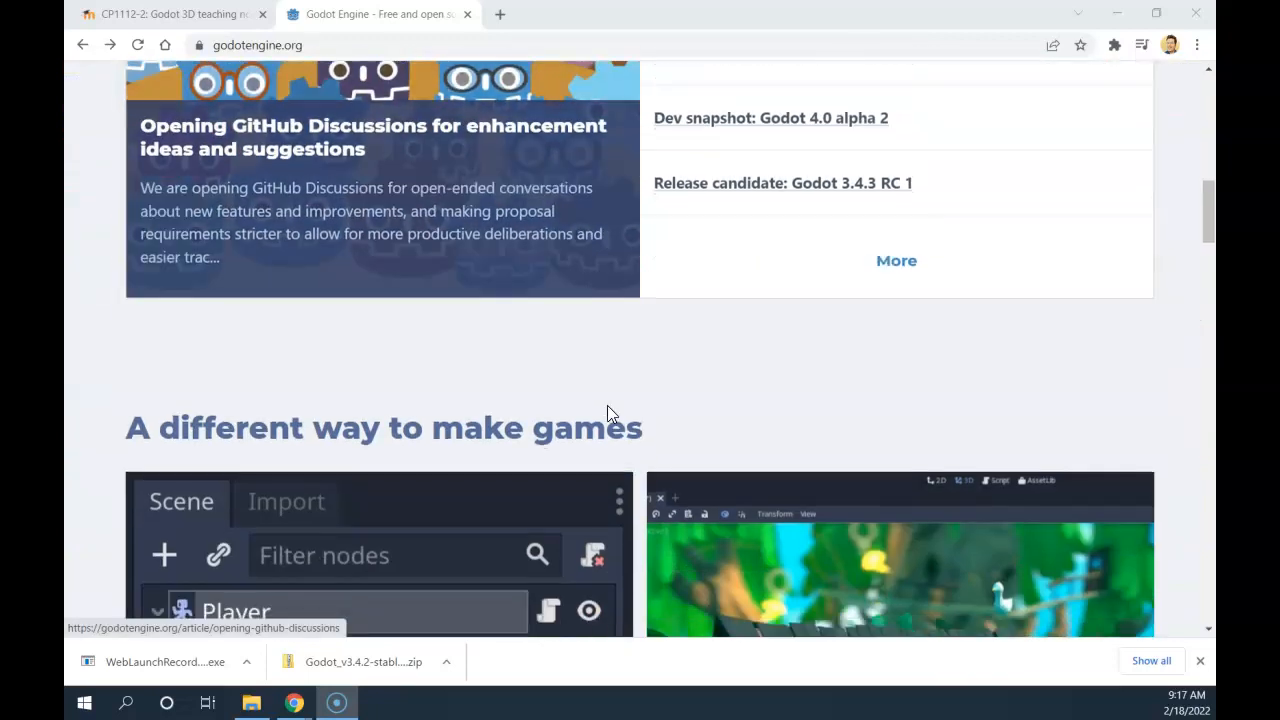
scroll(608, 402, "down", 3)
scroll(765, 449, "down", 1)
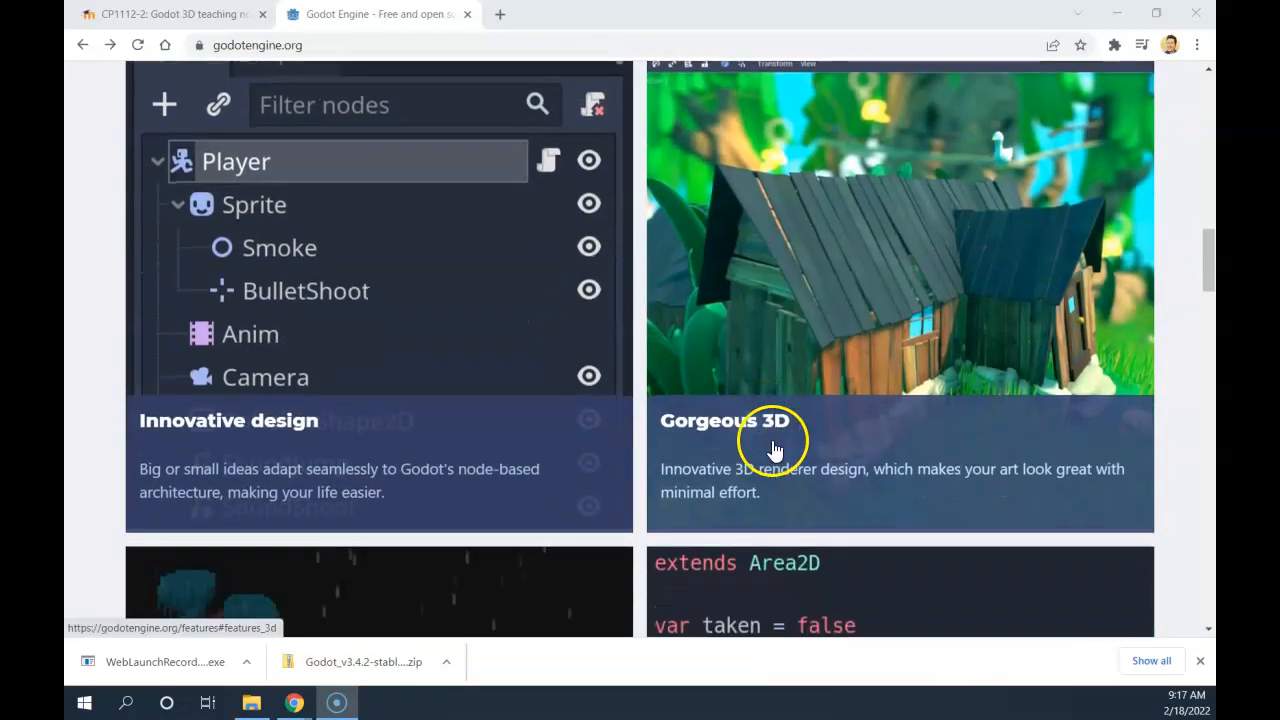
scroll(566, 317, "up", 1)
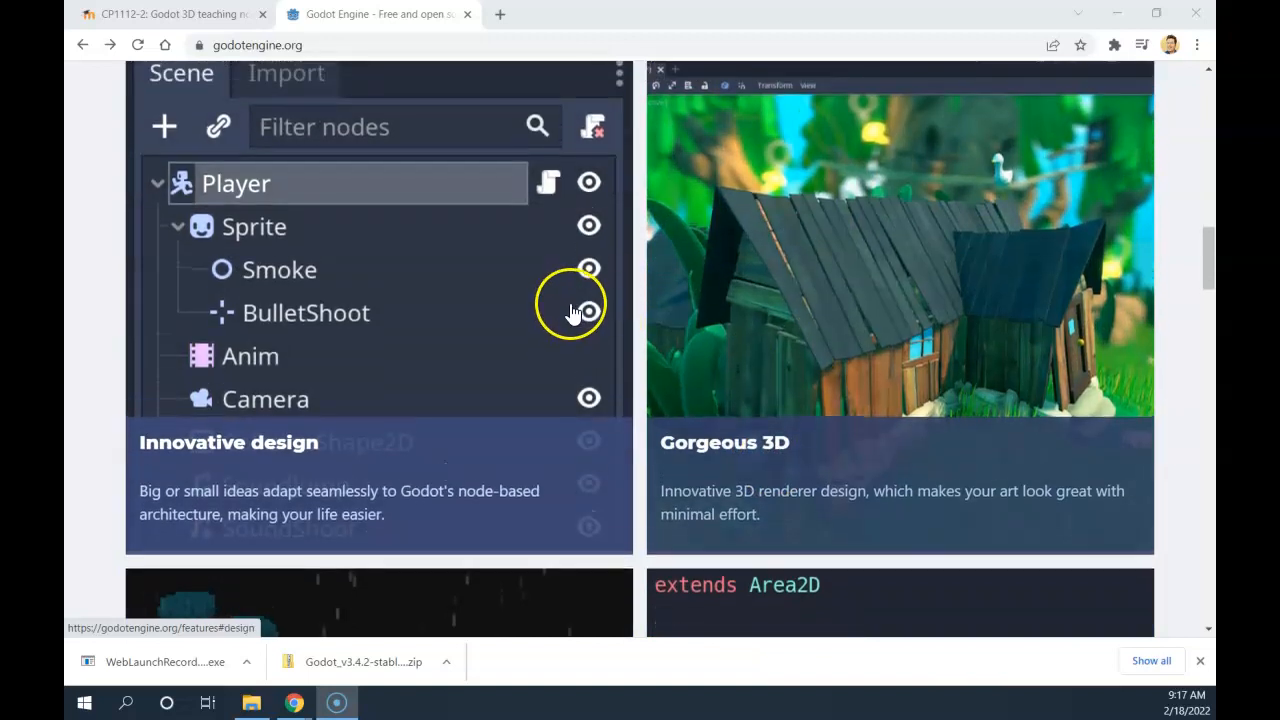
scroll(562, 335, "down", 5)
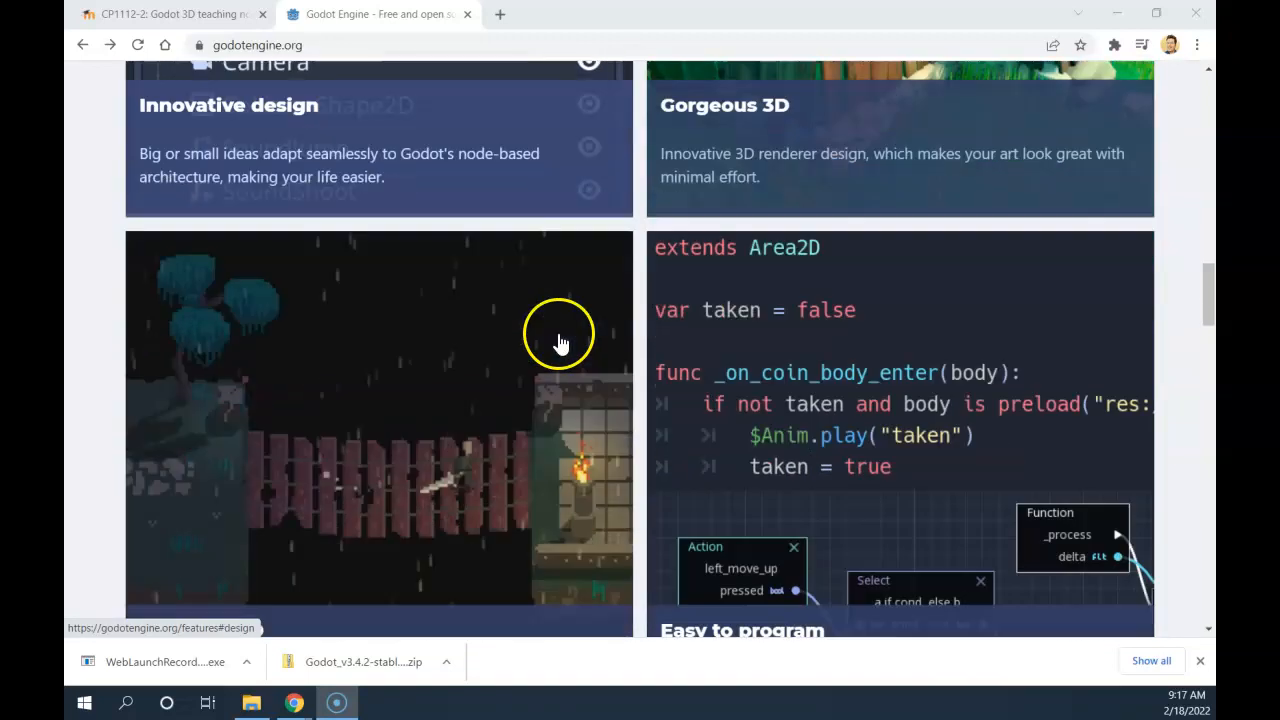
scroll(558, 343, "down", 9)
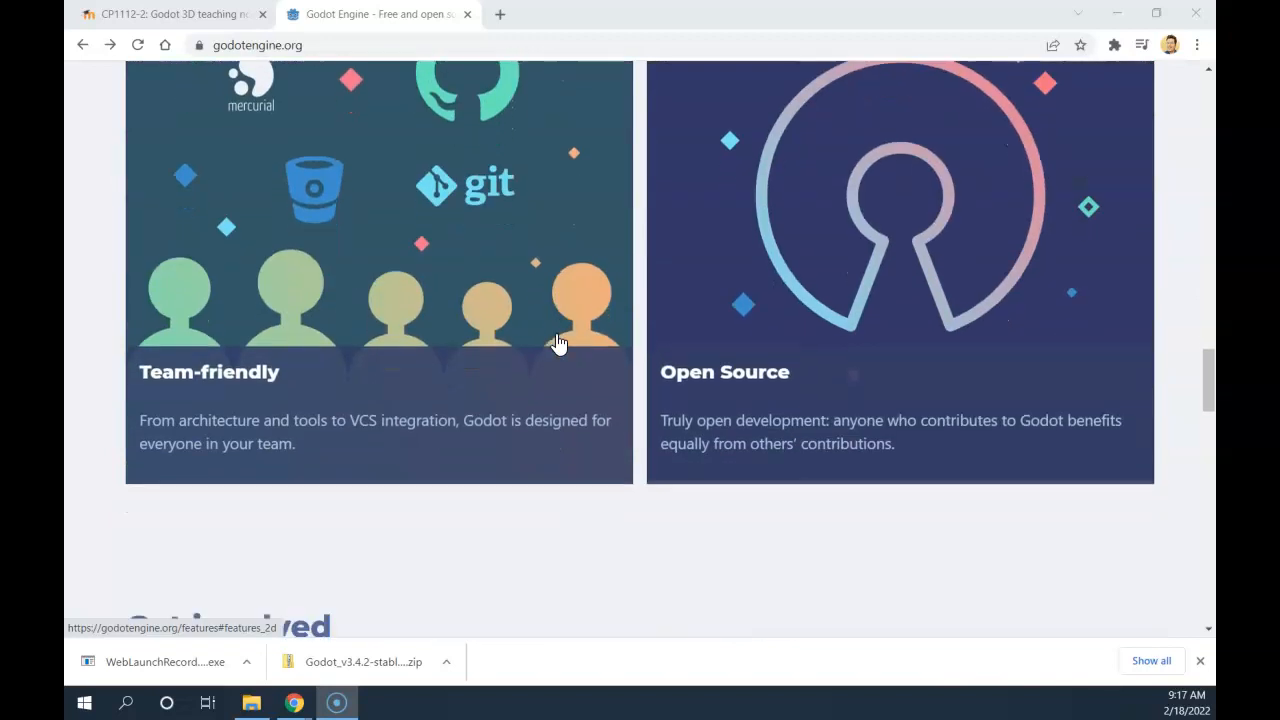
scroll(558, 343, "down", 6)
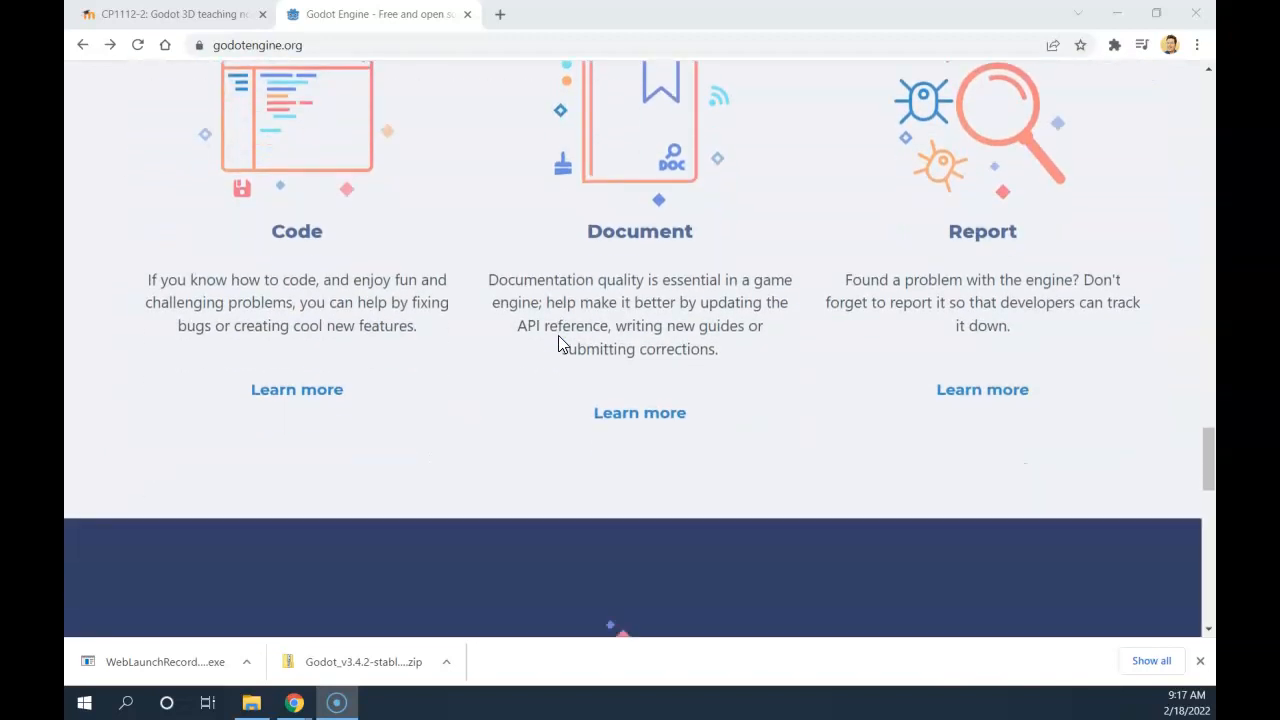
scroll(558, 343, "down", 4)
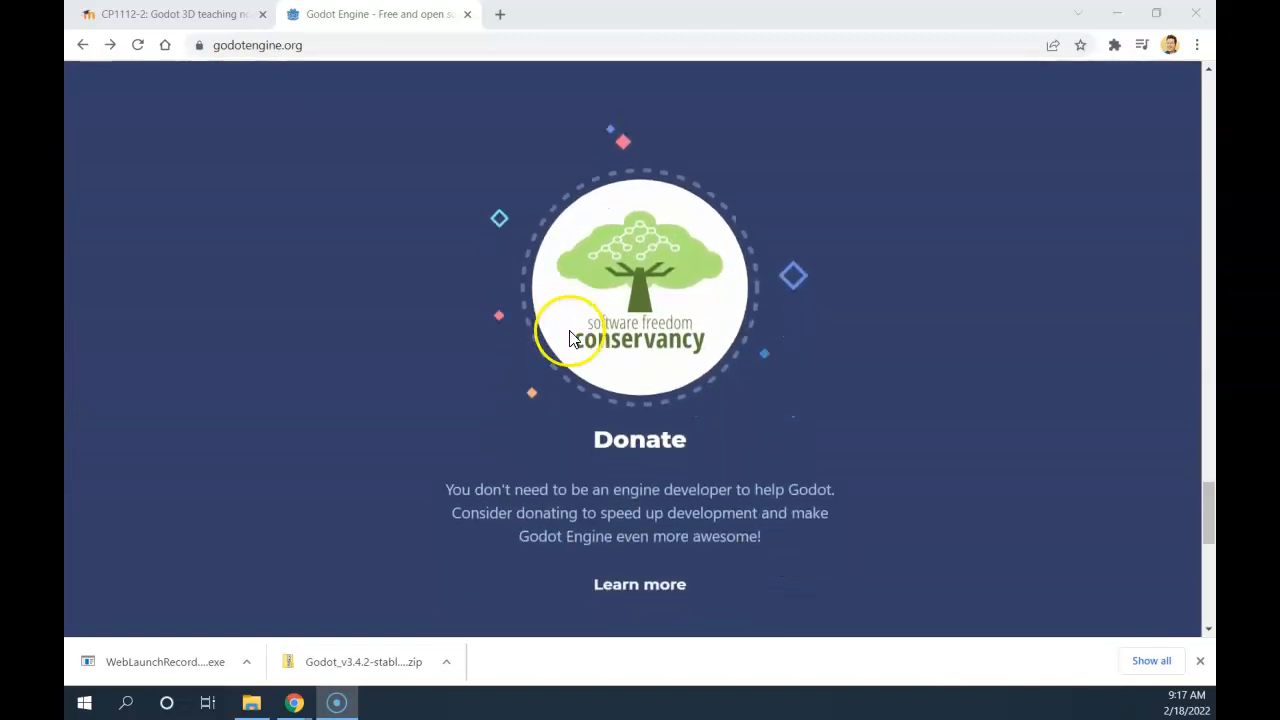
left_click_drag(1200, 513, 1130, 261)
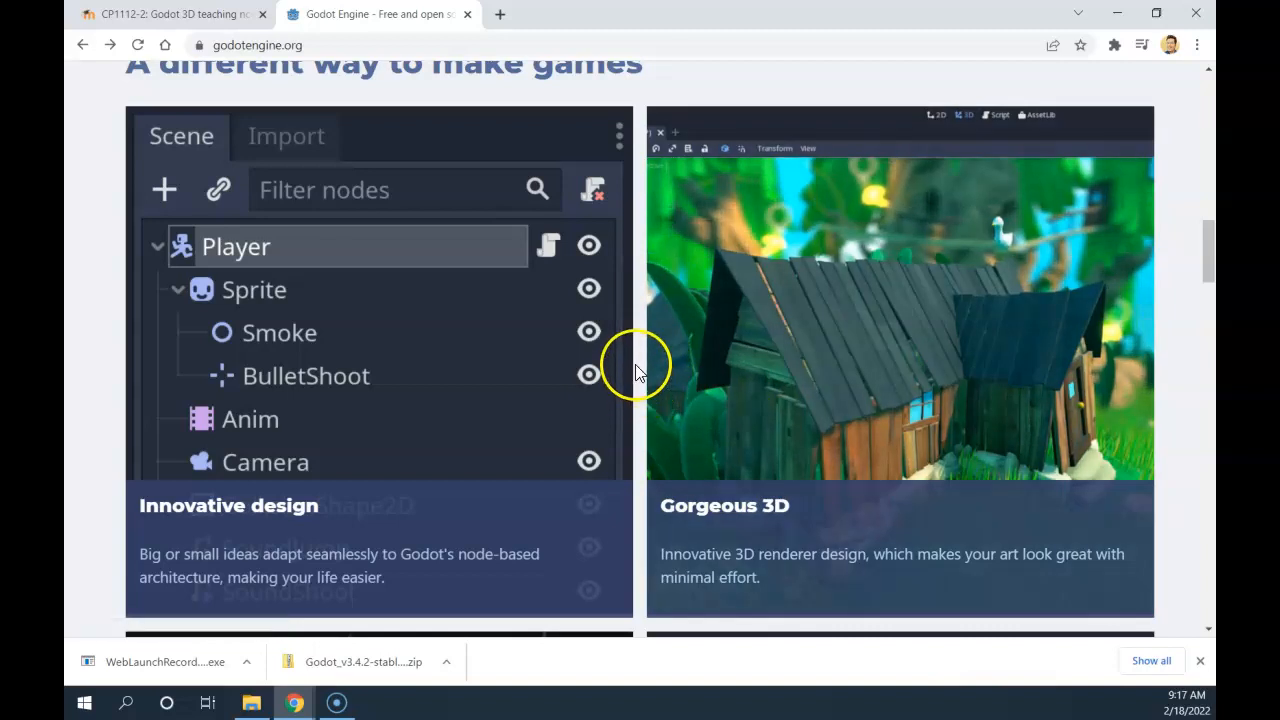
scroll(645, 372, "up", 1)
scroll(645, 372, "up", 2)
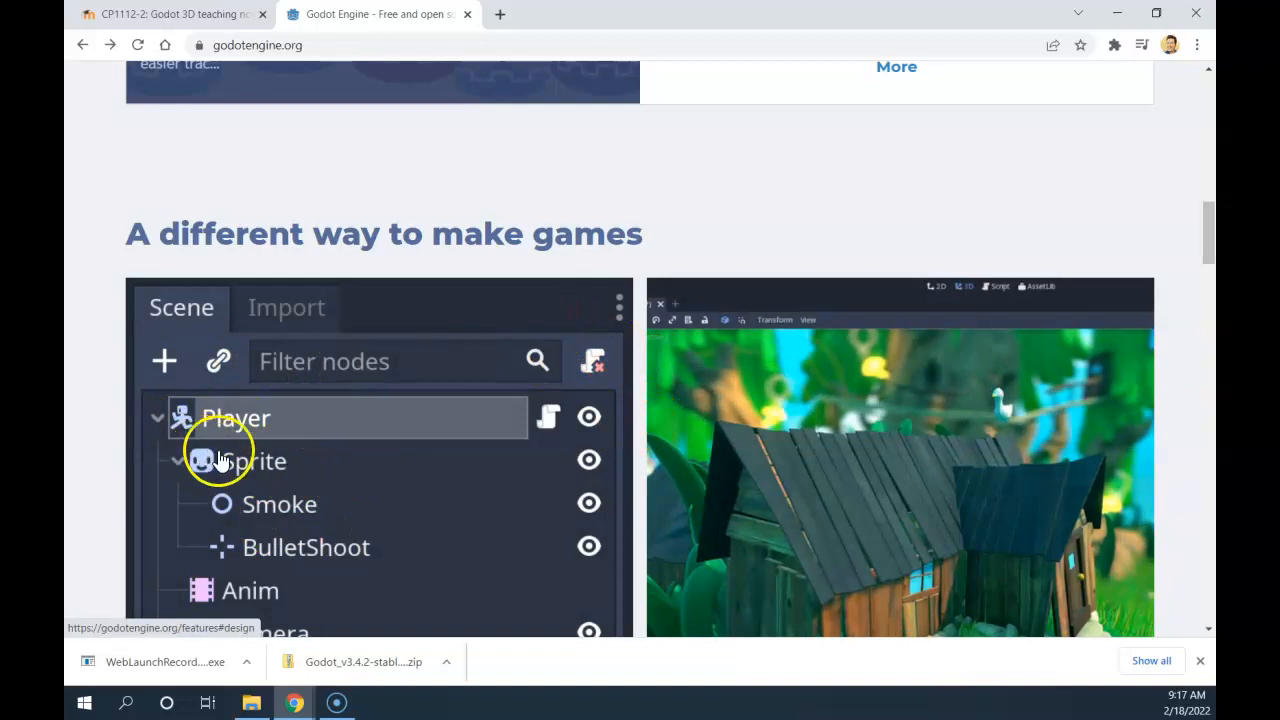
scroll(400, 473, "down", 2)
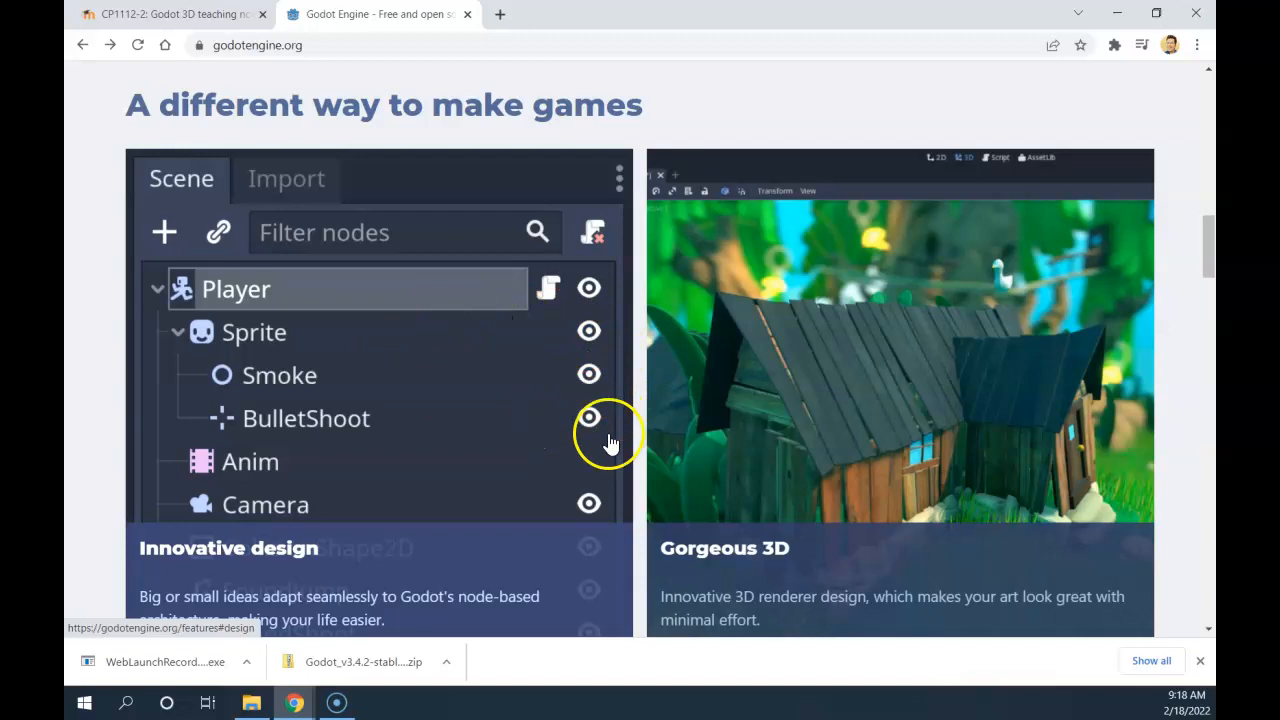
scroll(908, 366, "down", 1)
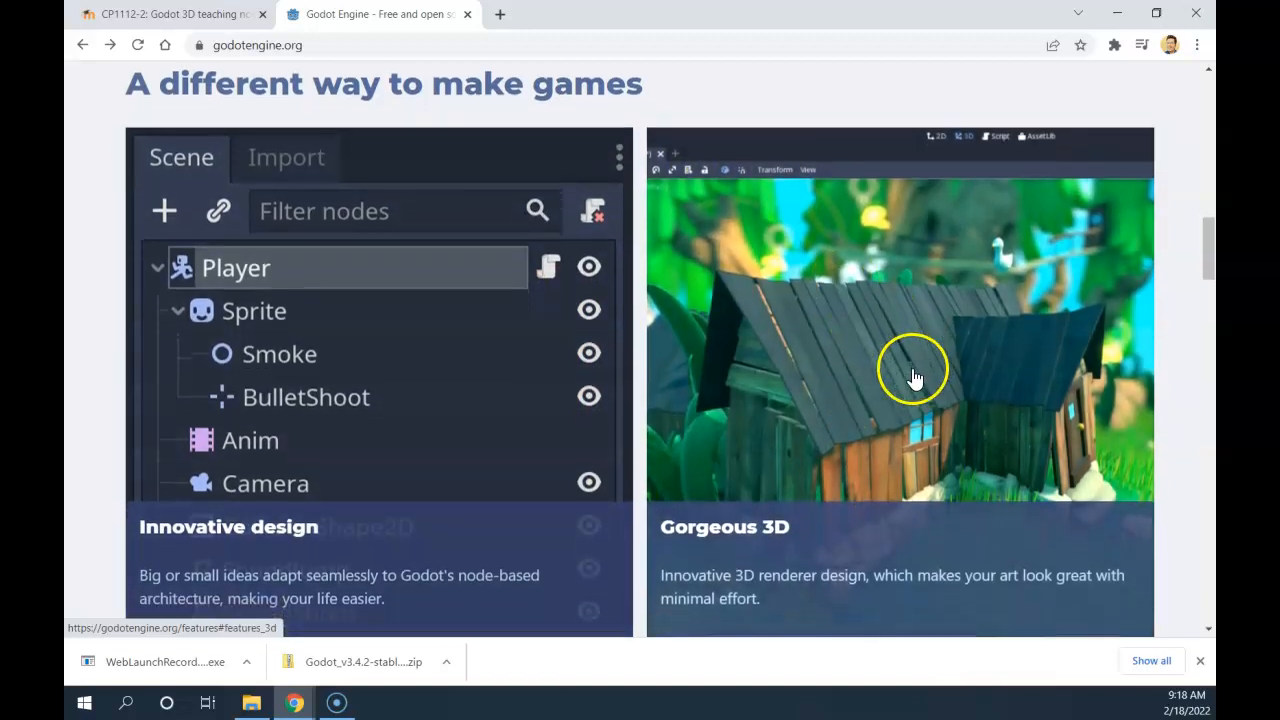
scroll(893, 358, "up", 2)
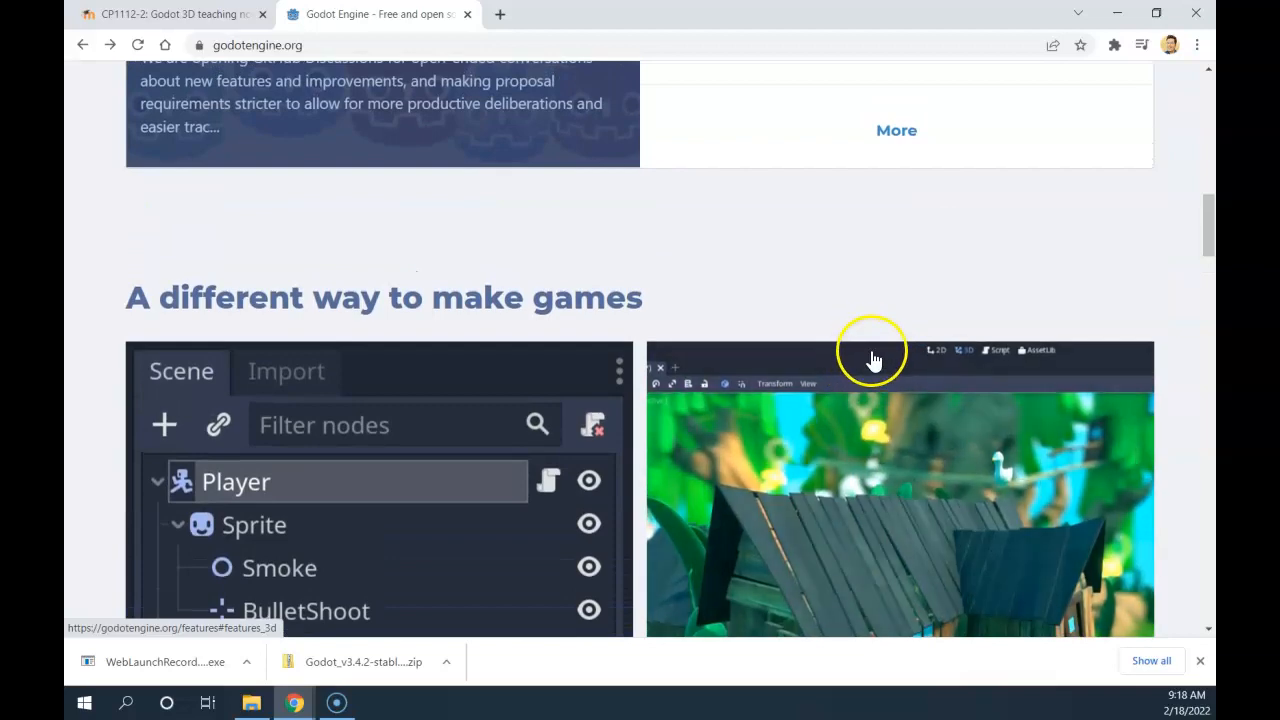
scroll(780, 340, "up", 3)
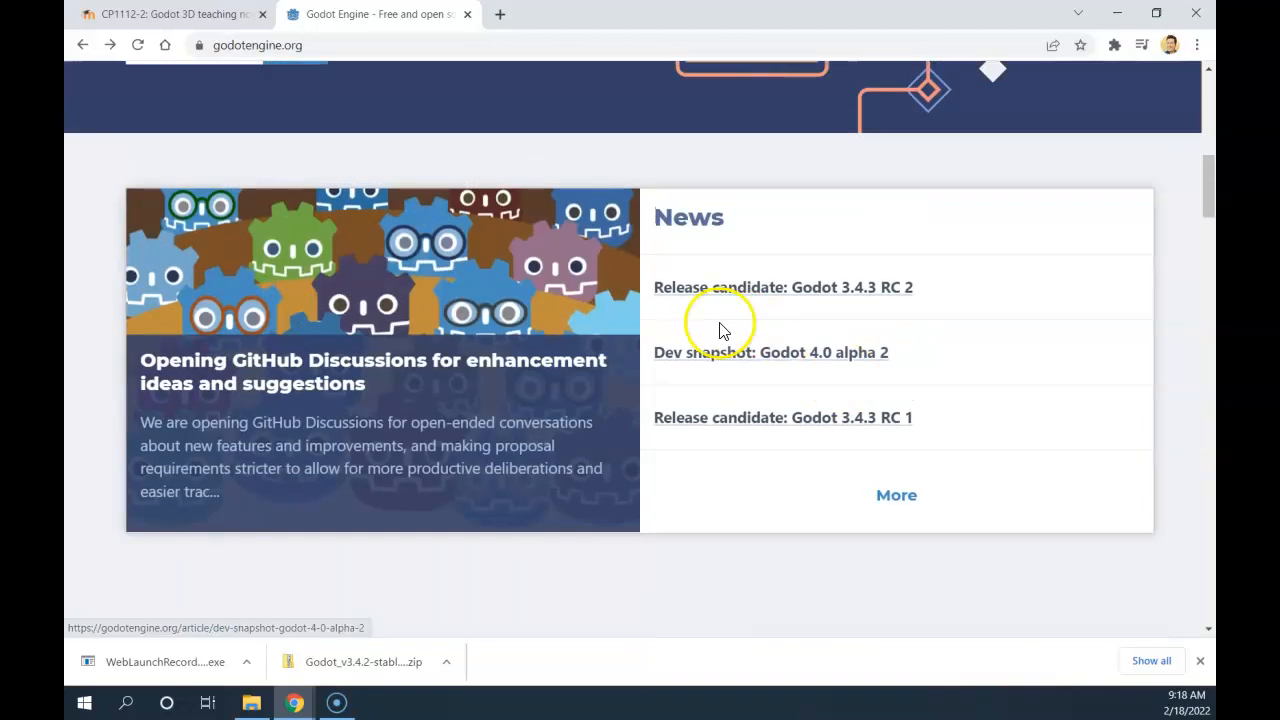
scroll(715, 328, "up", 7)
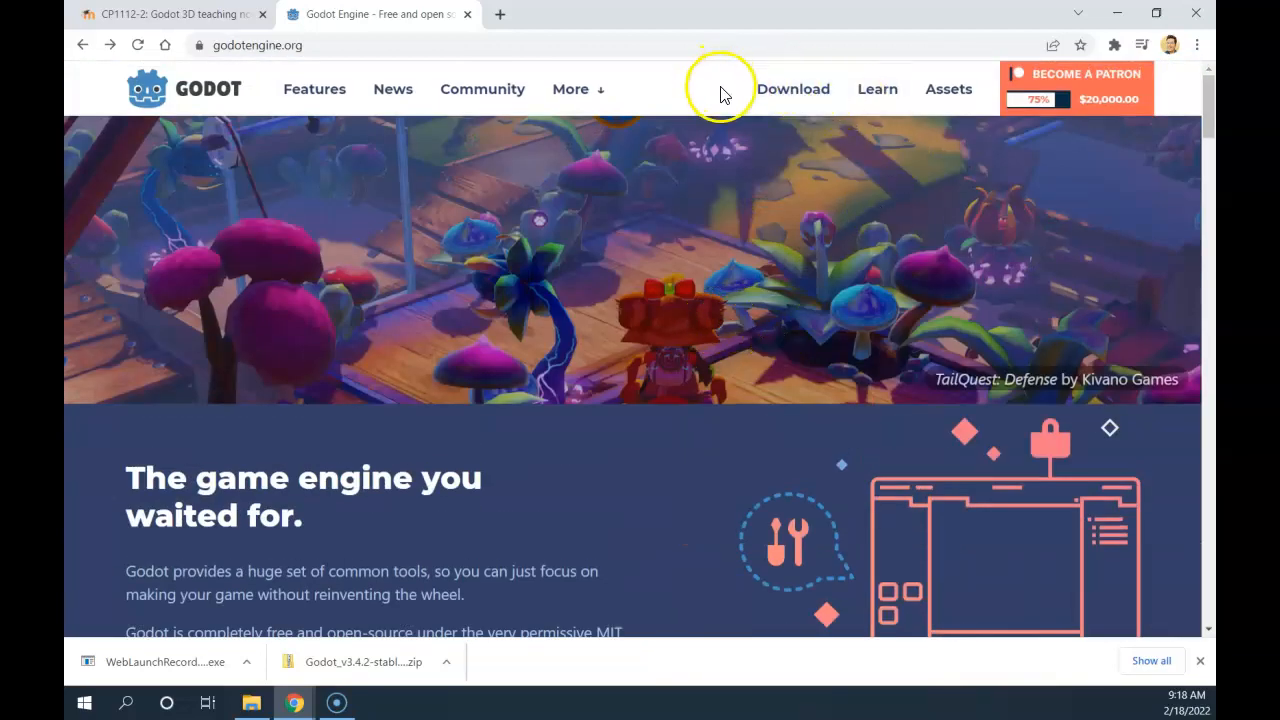
Open Godot's Windows download page and highlight the Mono (C# support) 3.4.2 heading.
left_click(805, 89)
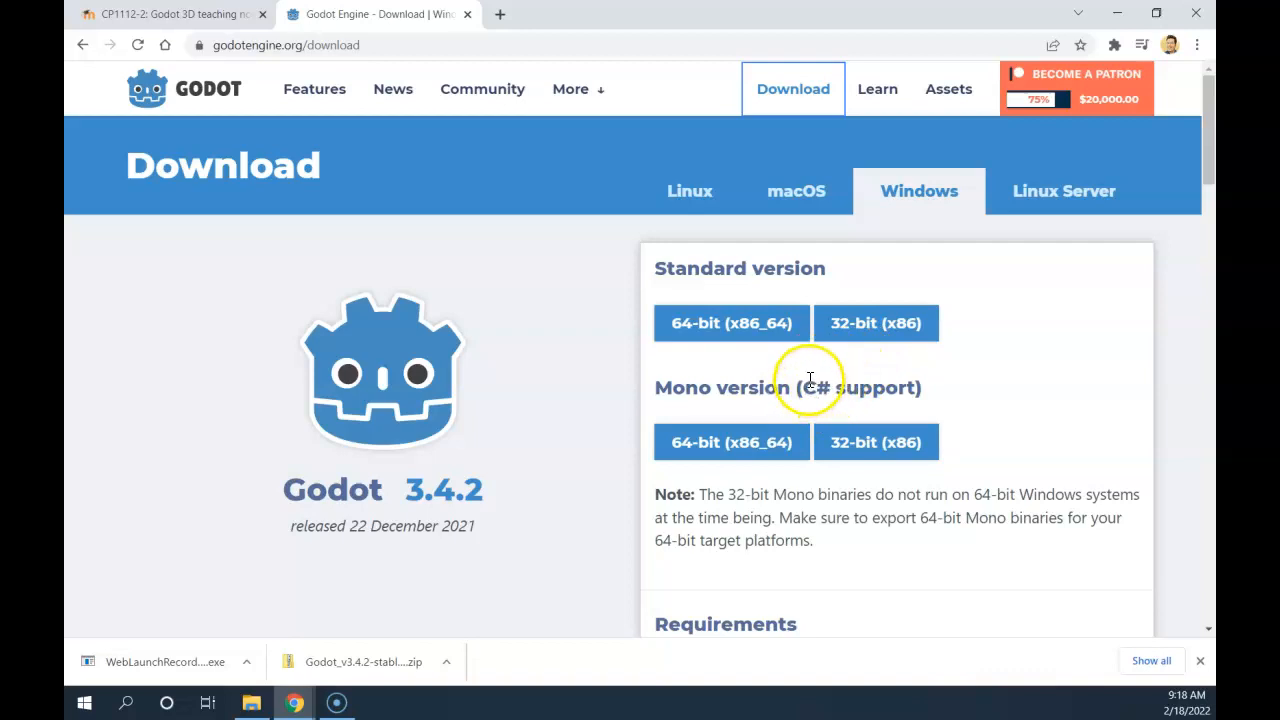
left_click_drag(926, 398, 724, 388)
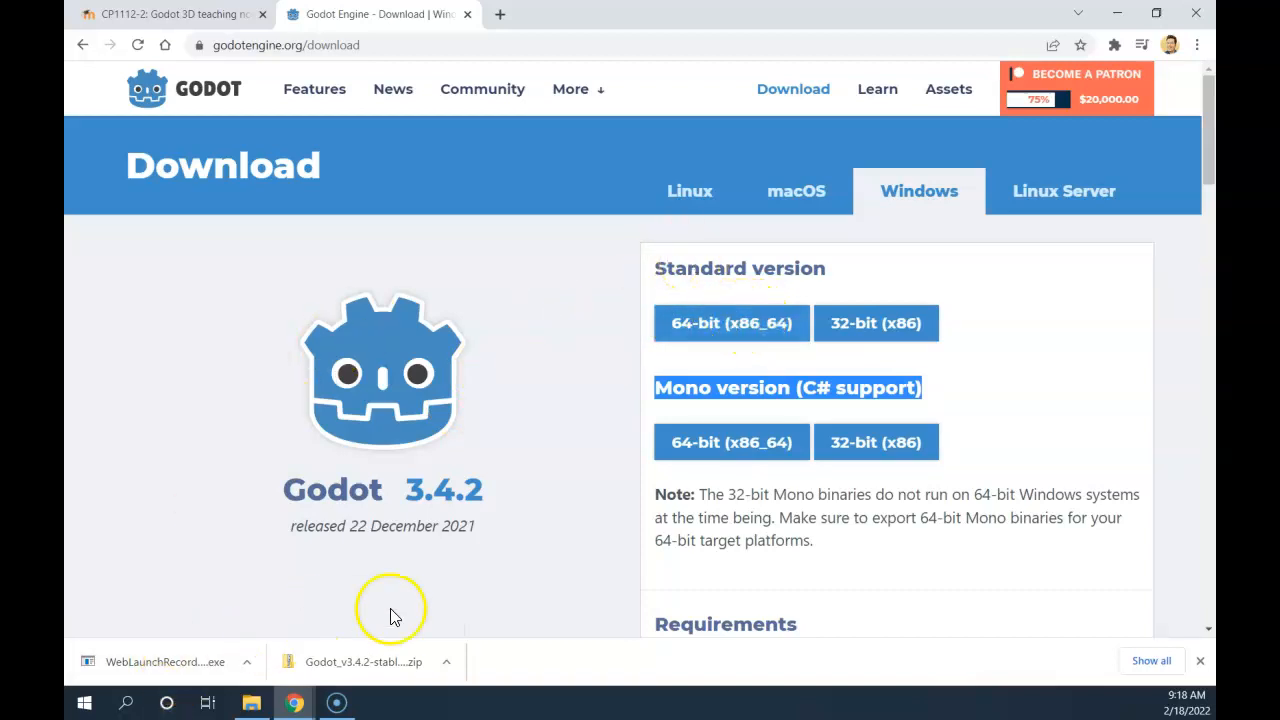
Show the downloaded Godot zip in its folder and start Extract All on it.
right_click(344, 665)
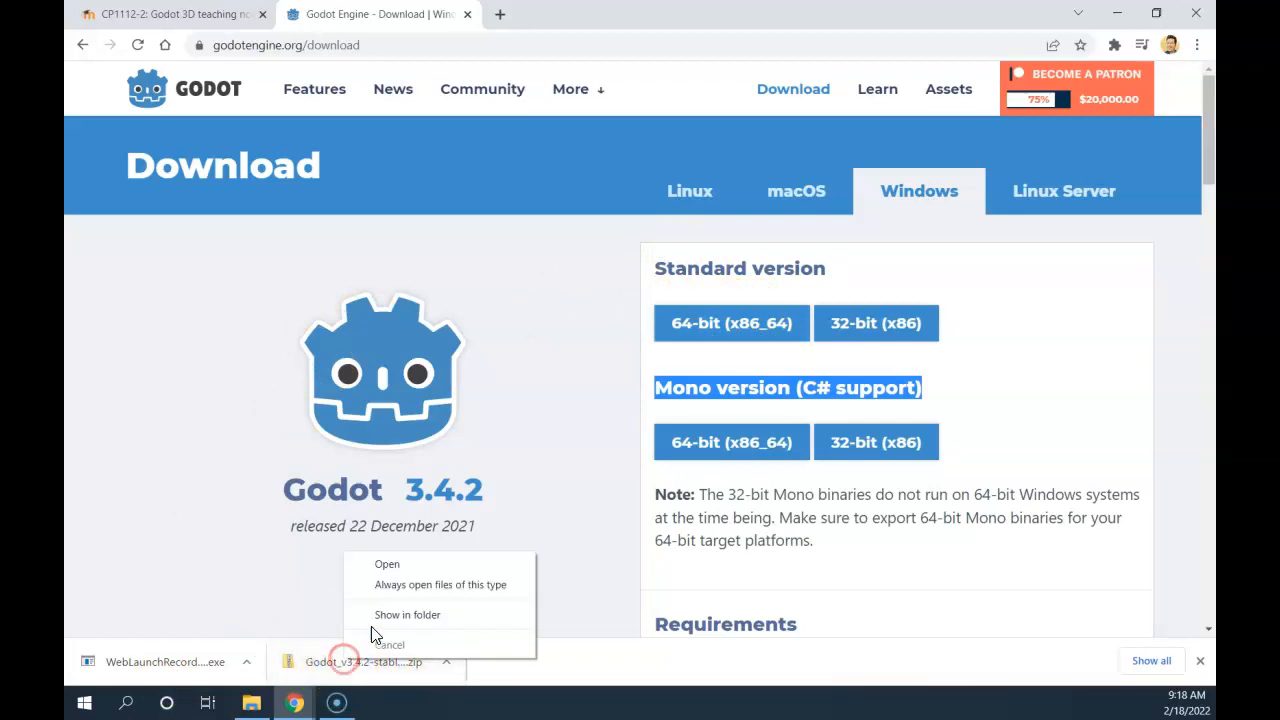
left_click(378, 620)
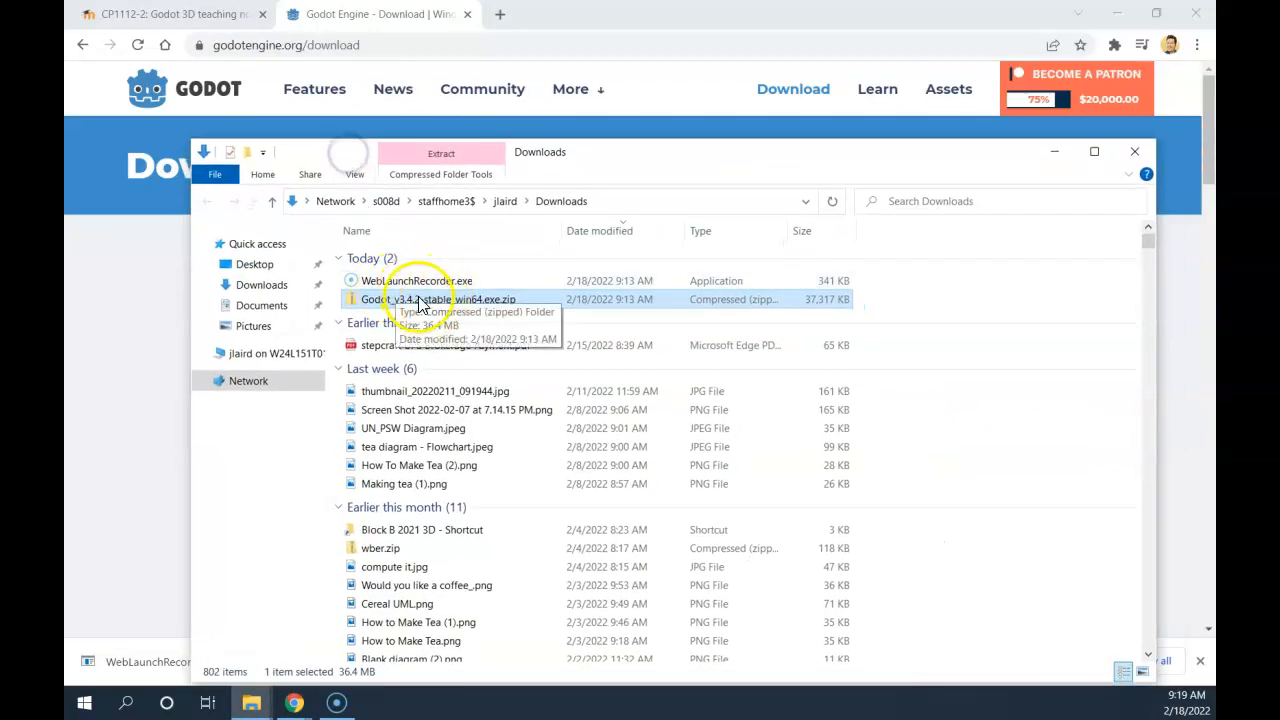
right_click(395, 309)
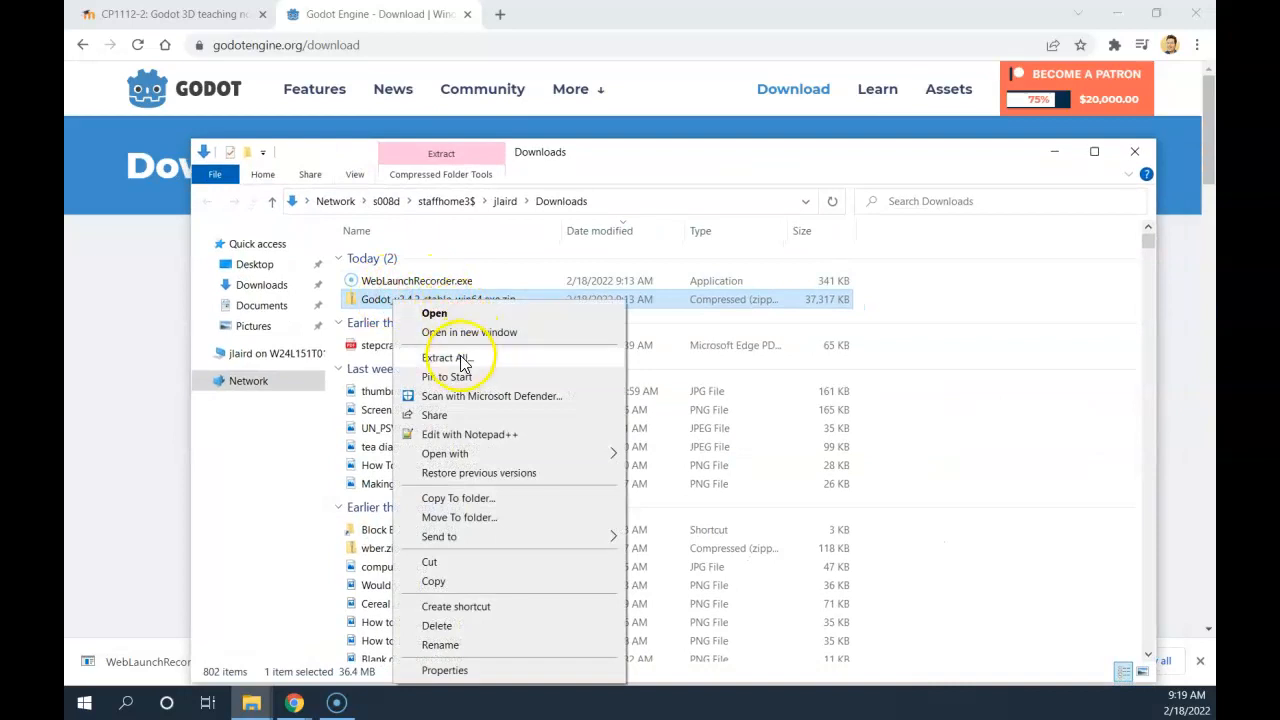
left_click(460, 358)
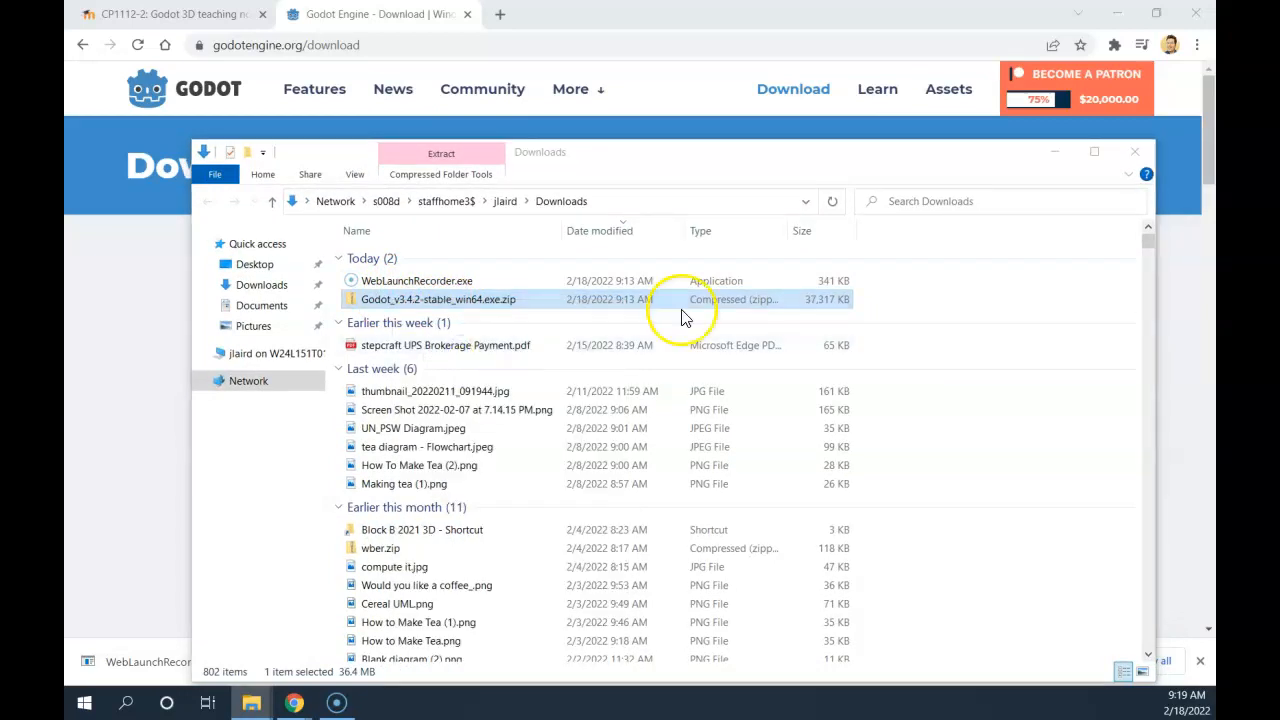
Set the H: home drive as the destination and extract the Godot 3.4.2 files.
left_click_drag(948, 185, 511, 171)
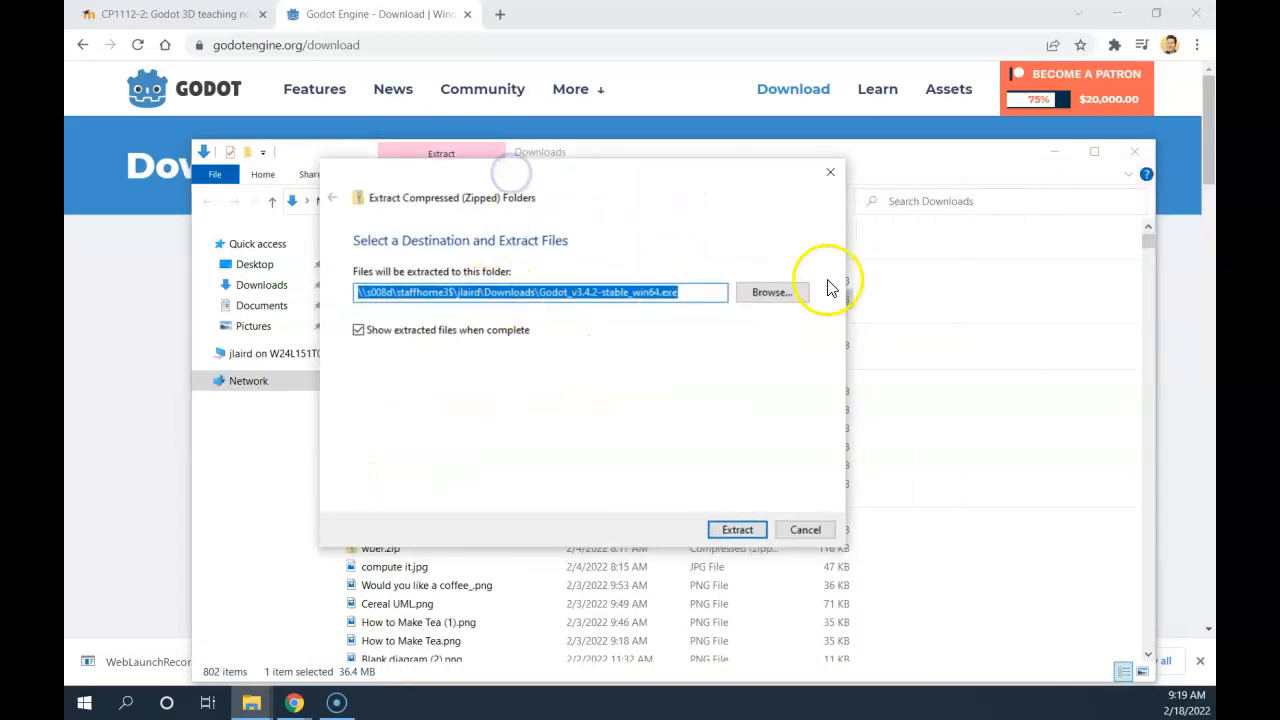
left_click(785, 292)
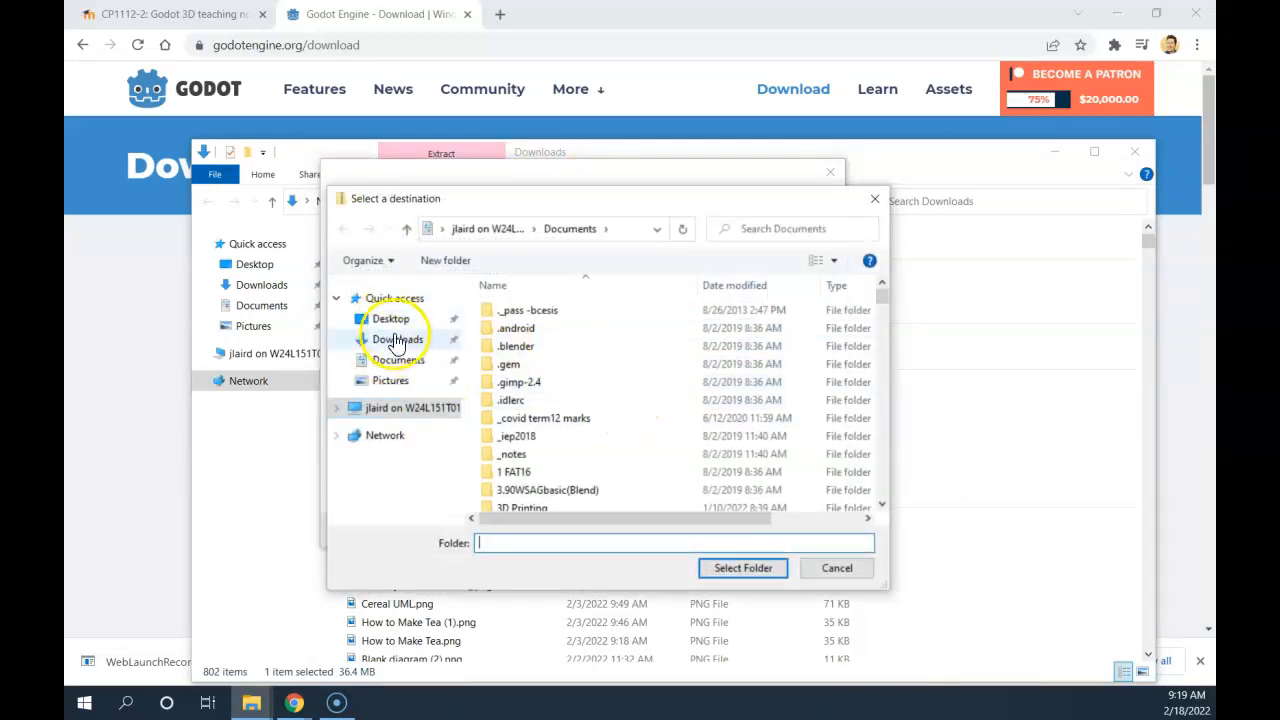
left_click(403, 408)
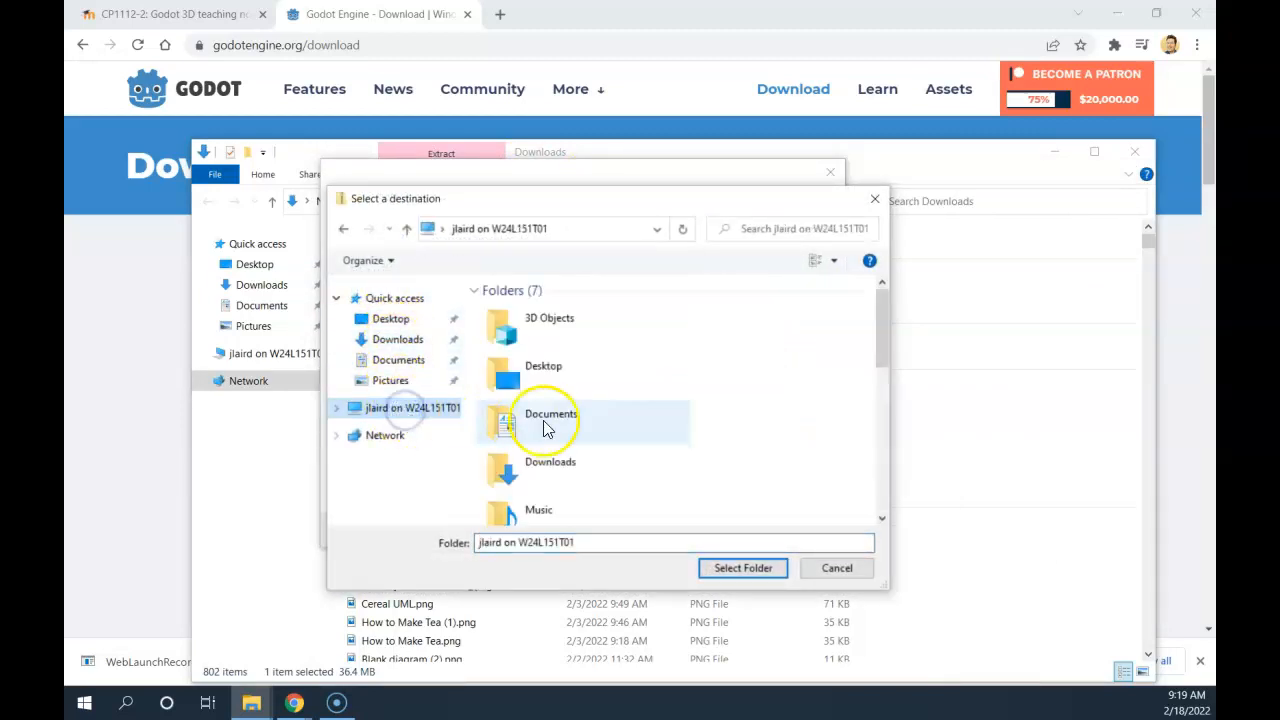
scroll(511, 373, "down", 10)
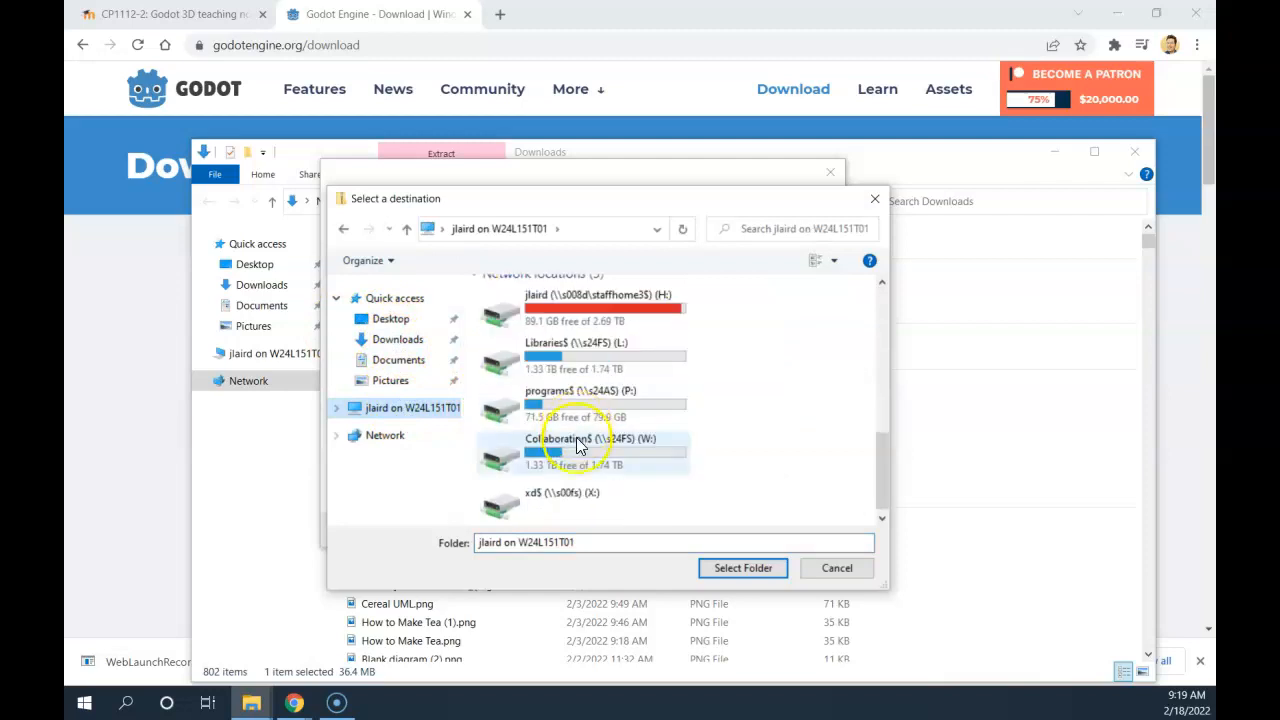
double_click(615, 313)
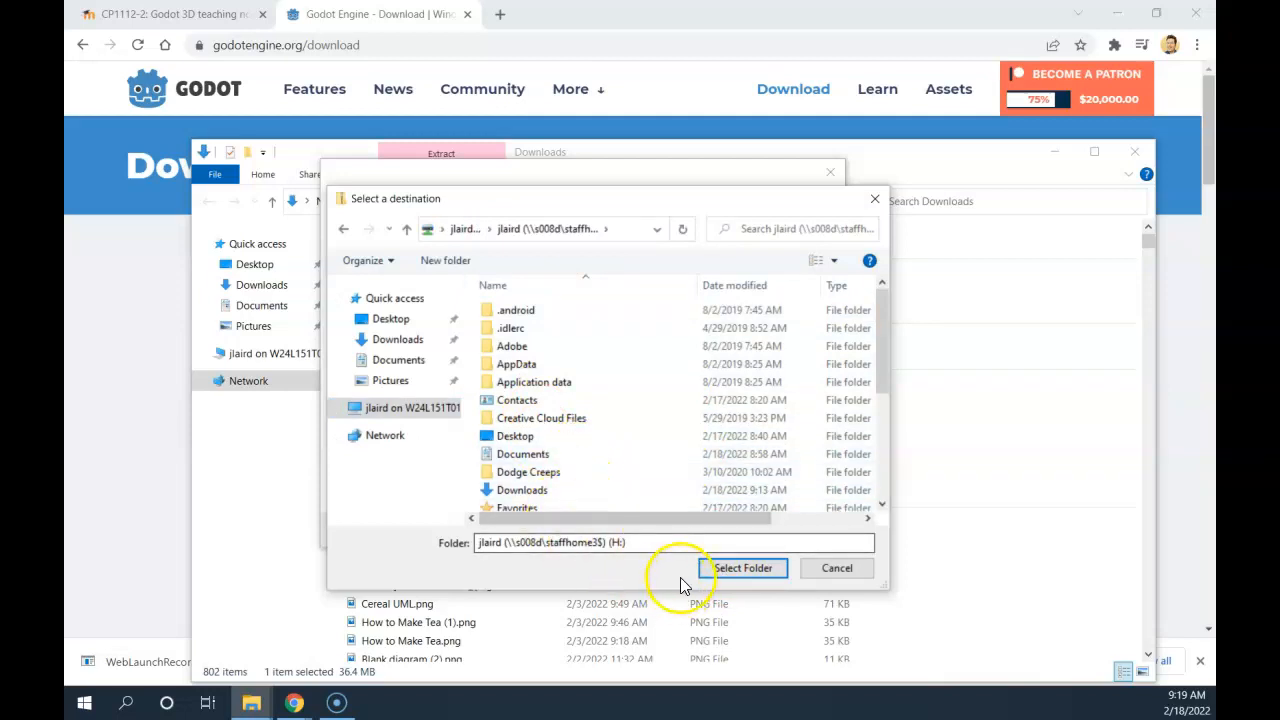
left_click(737, 569)
left_click(740, 530)
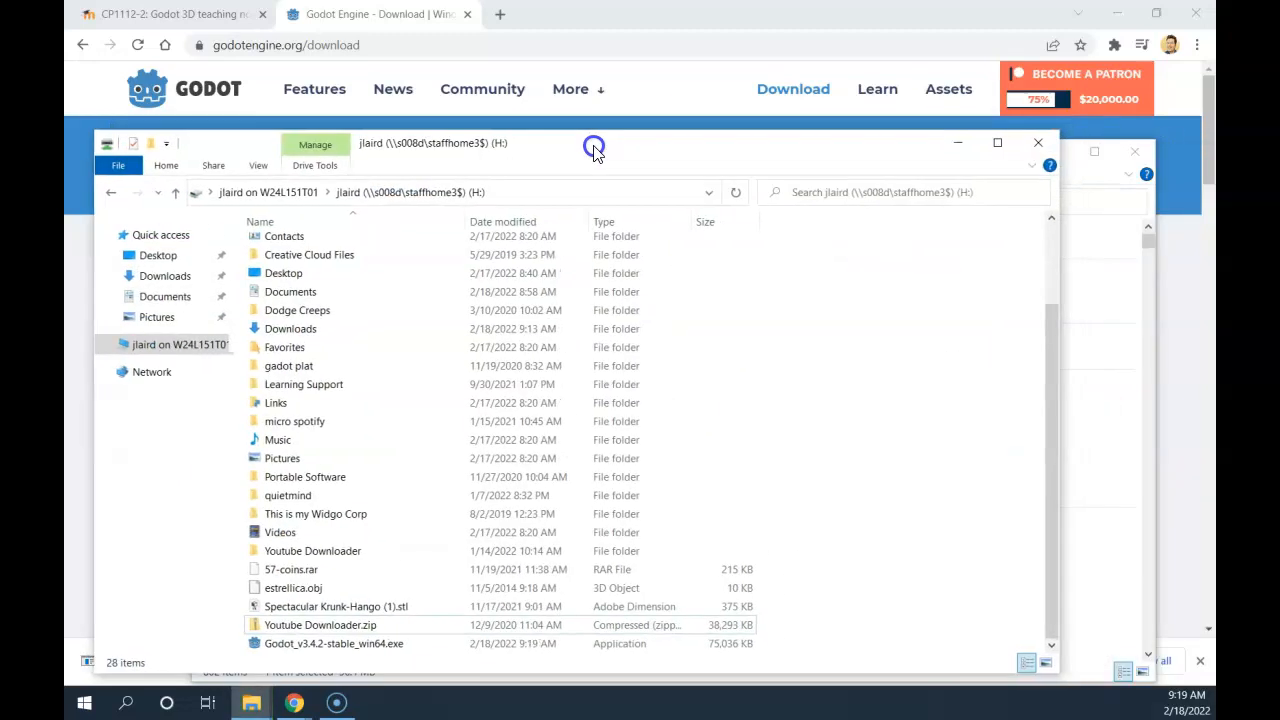
Launch Godot_v3.4.2-stable_win64.exe from the H: drive and allow it past the security warning.
left_click_drag(594, 148, 655, 77)
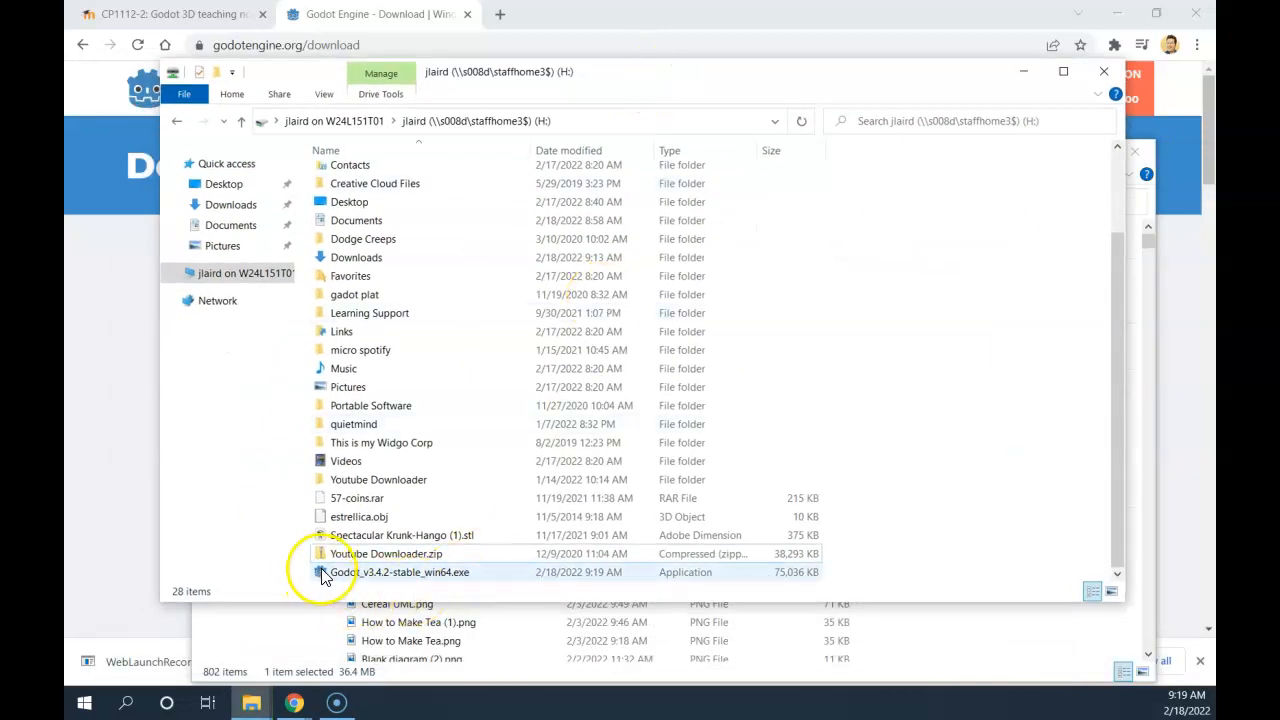
double_click(414, 572)
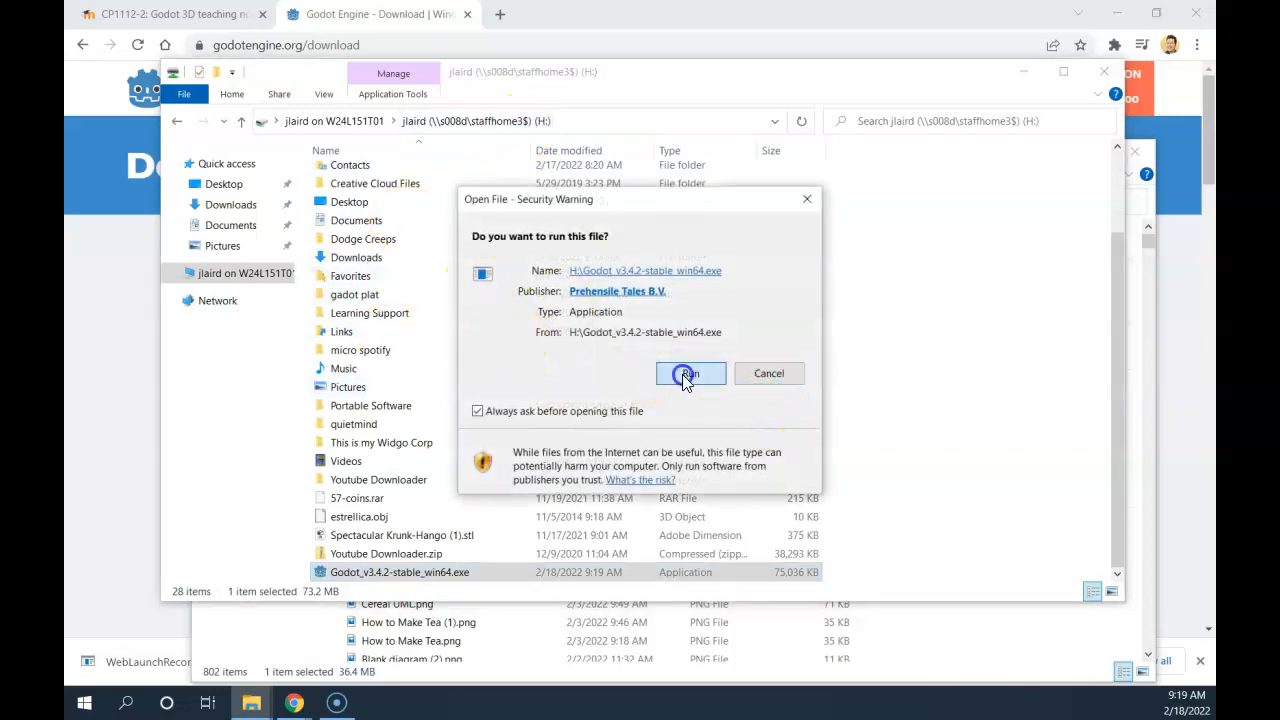
left_click(681, 373)
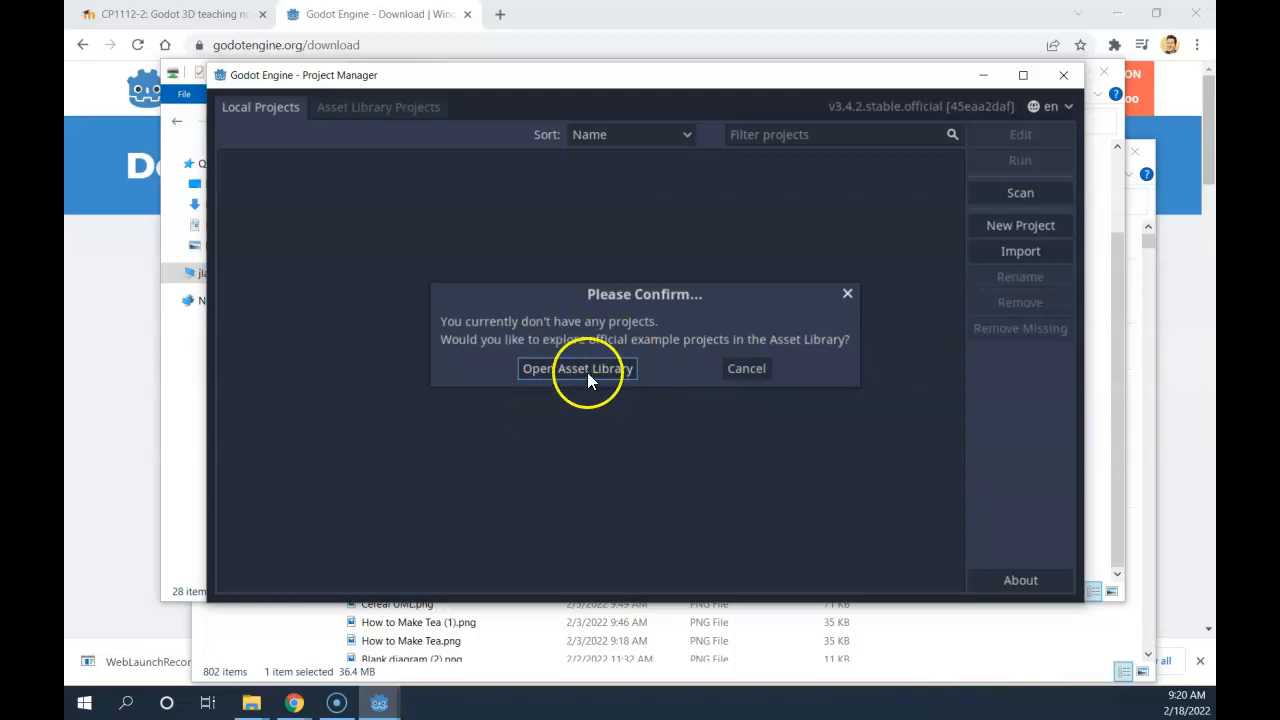
Decline the Asset Library example-projects prompt and start a new project.
left_click(744, 369)
left_click_drag(666, 93, 605, 80)
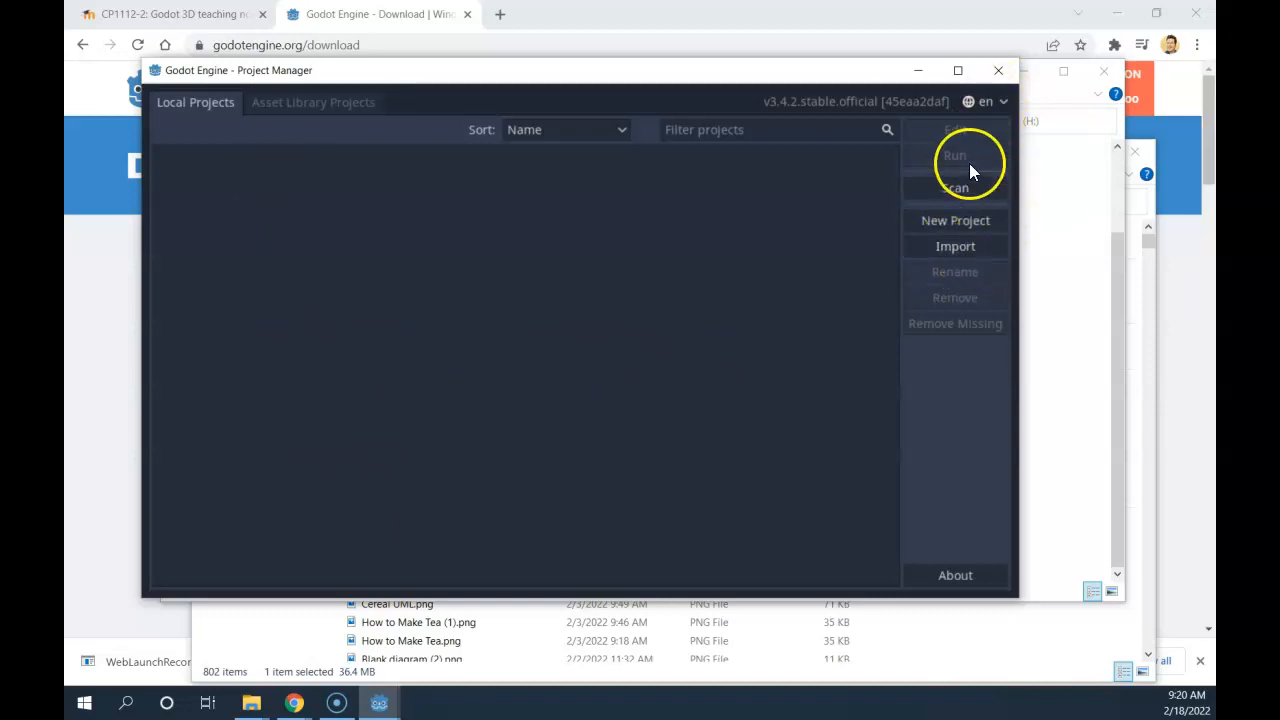
left_click(947, 218)
Name the project '3D Test Game' and bring up the folder browser.
left_click_drag(502, 219, 267, 204)
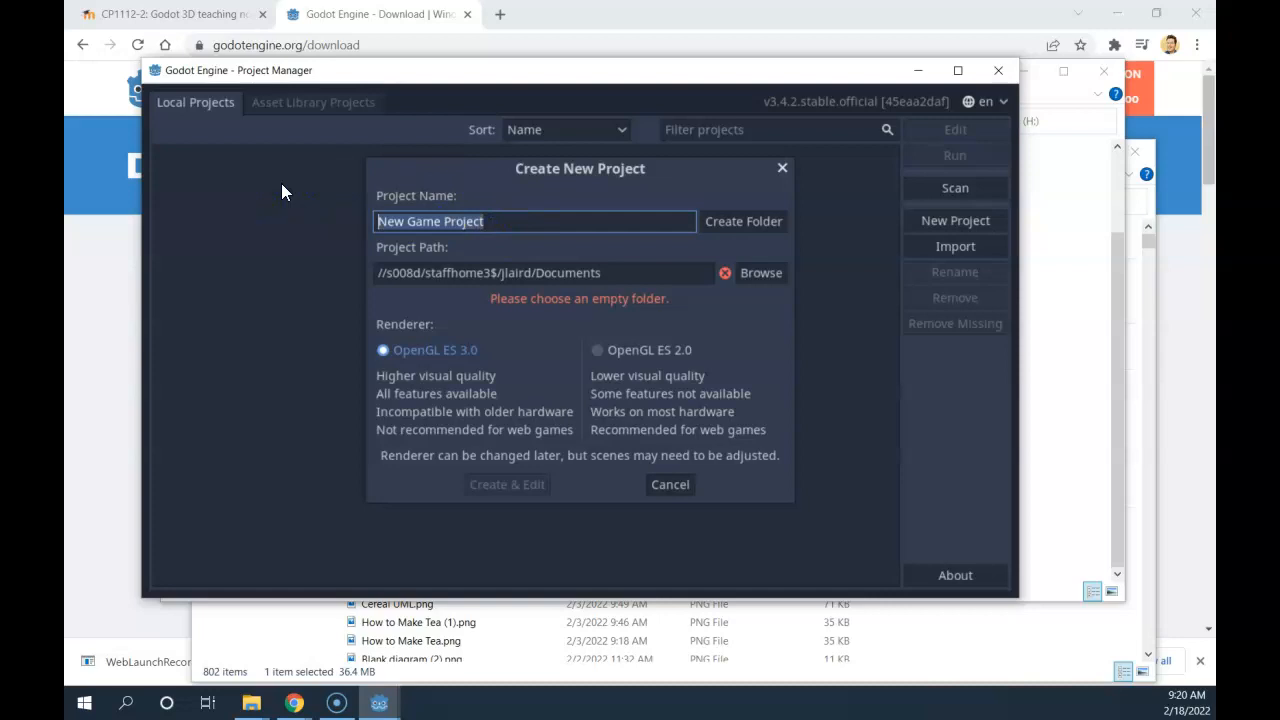
type("3d tEST gAME")
left_click_drag(466, 216, 337, 207)
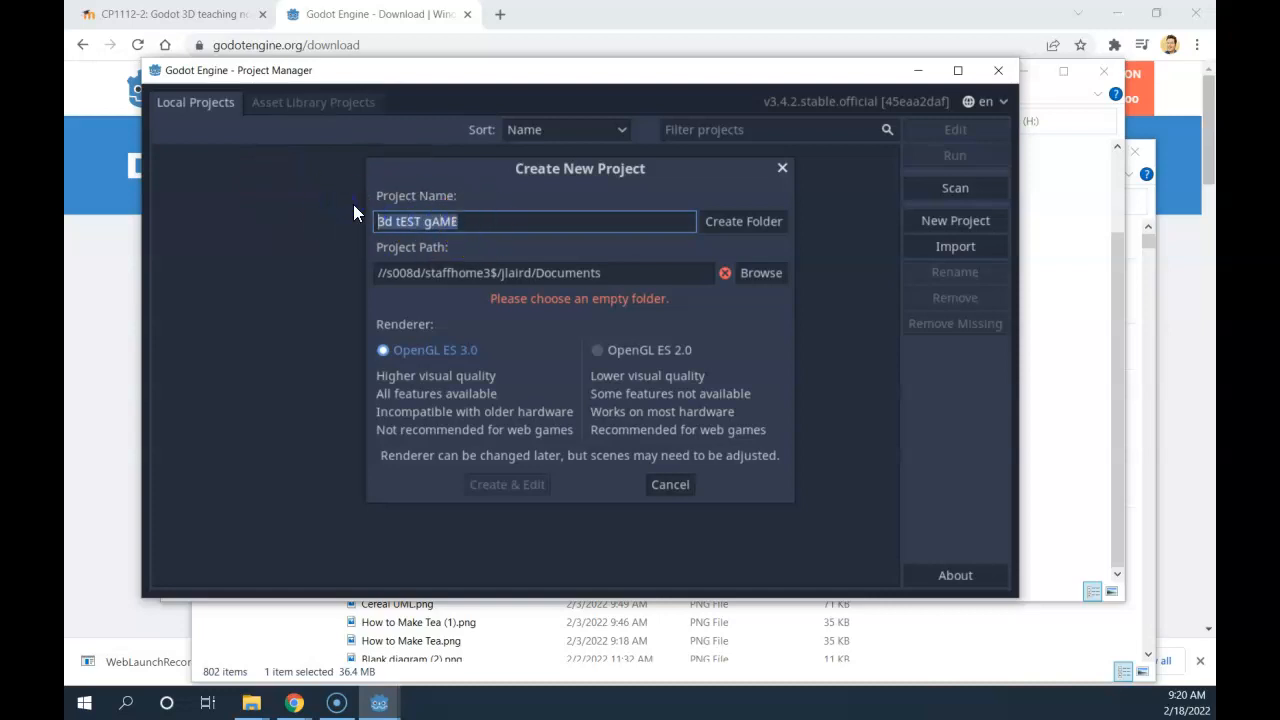
type("3D Test Game")
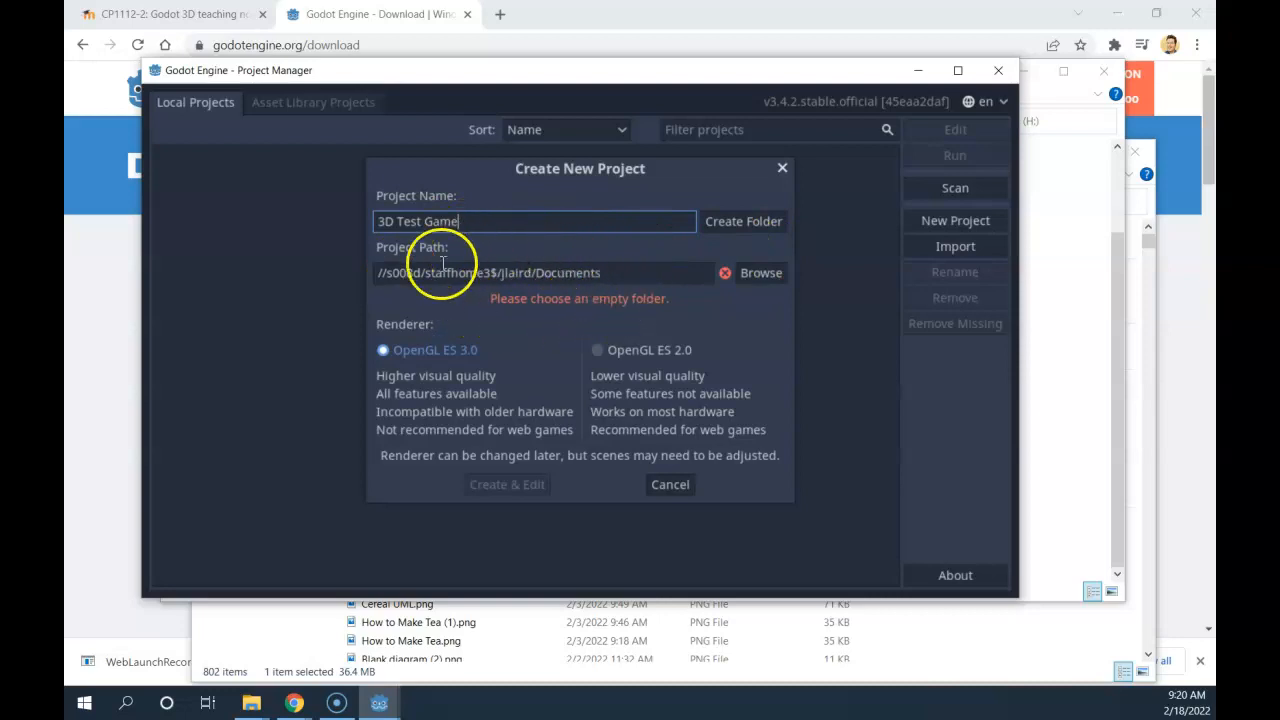
left_click(761, 272)
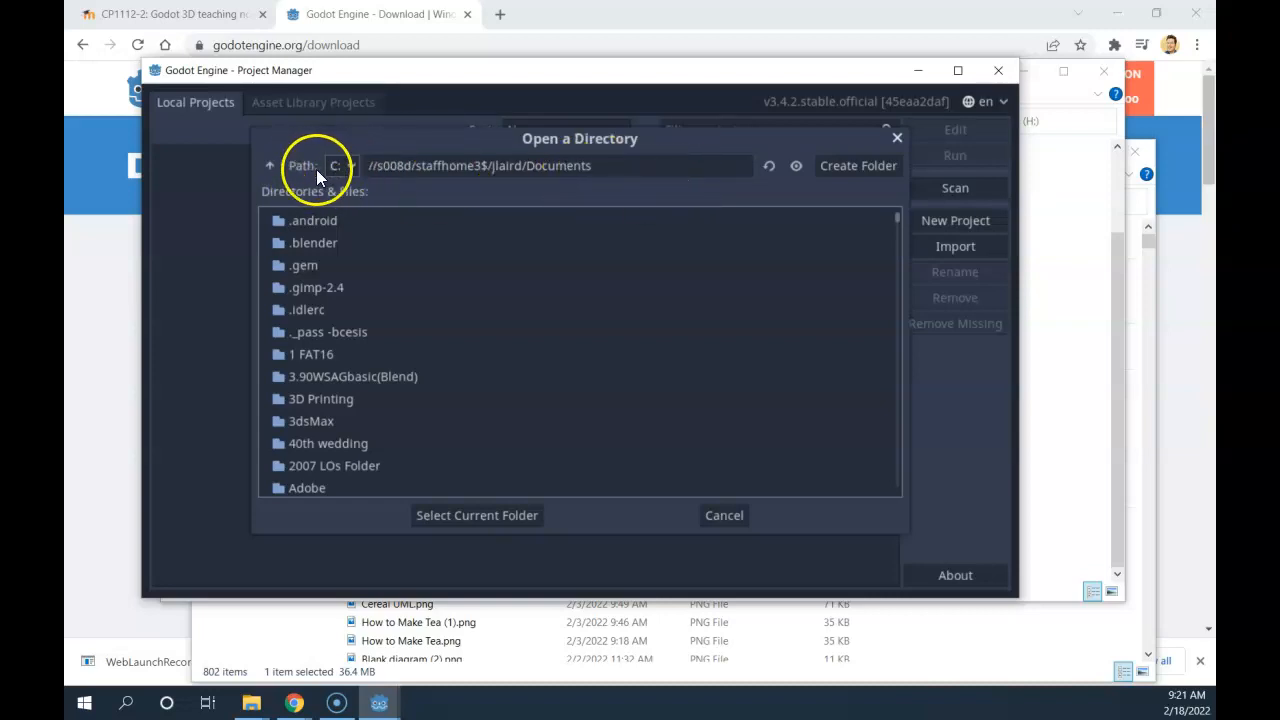
Browse to H:/Documents/Godot Projects in the directory chooser.
left_click(347, 165)
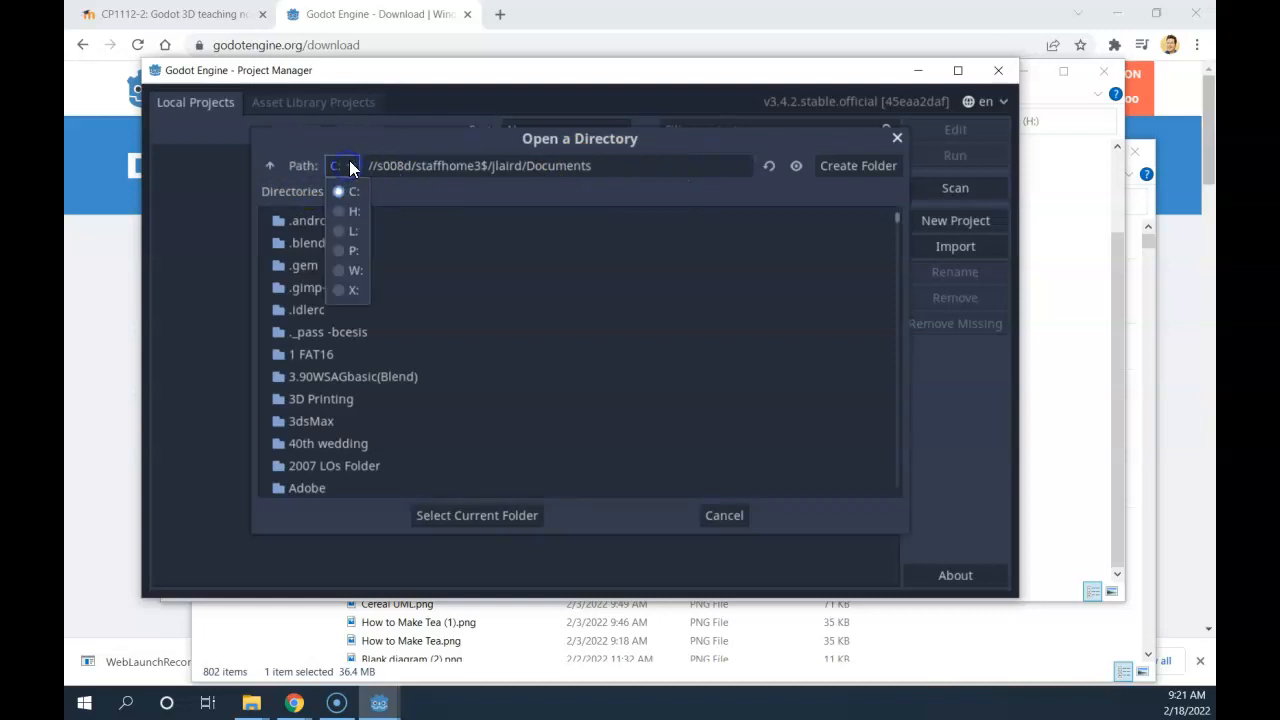
left_click(351, 211)
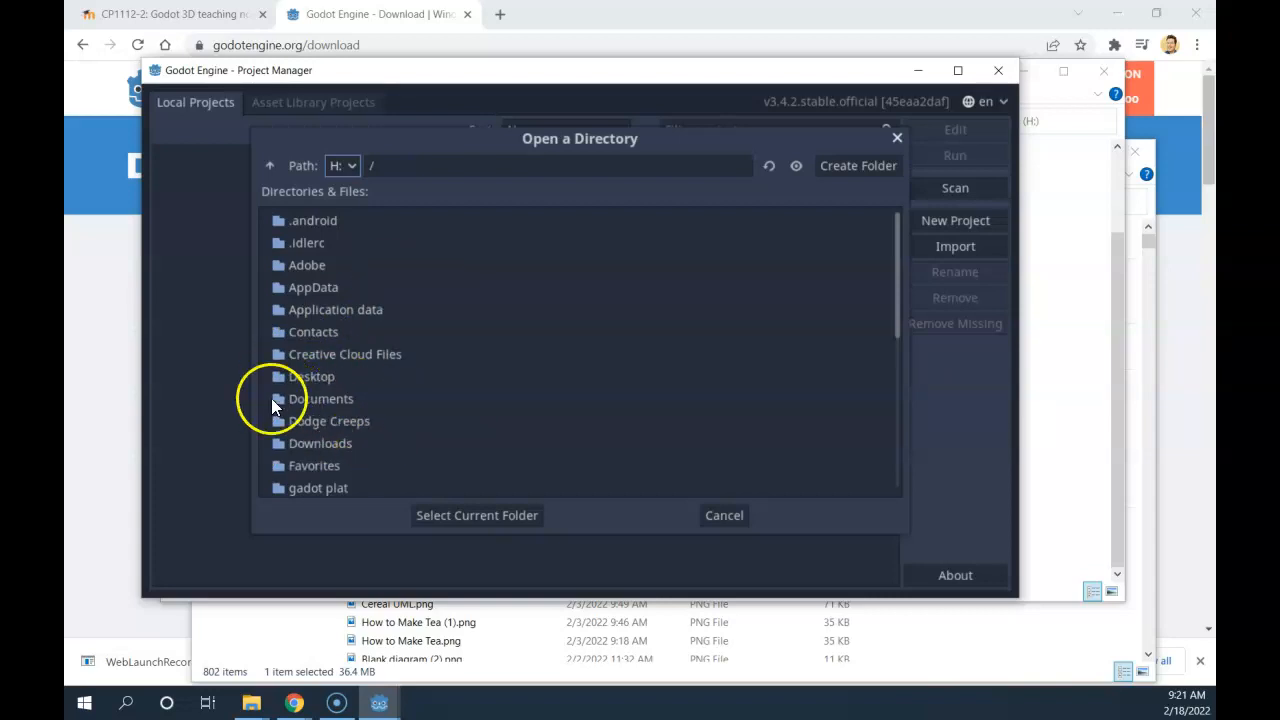
double_click(304, 398)
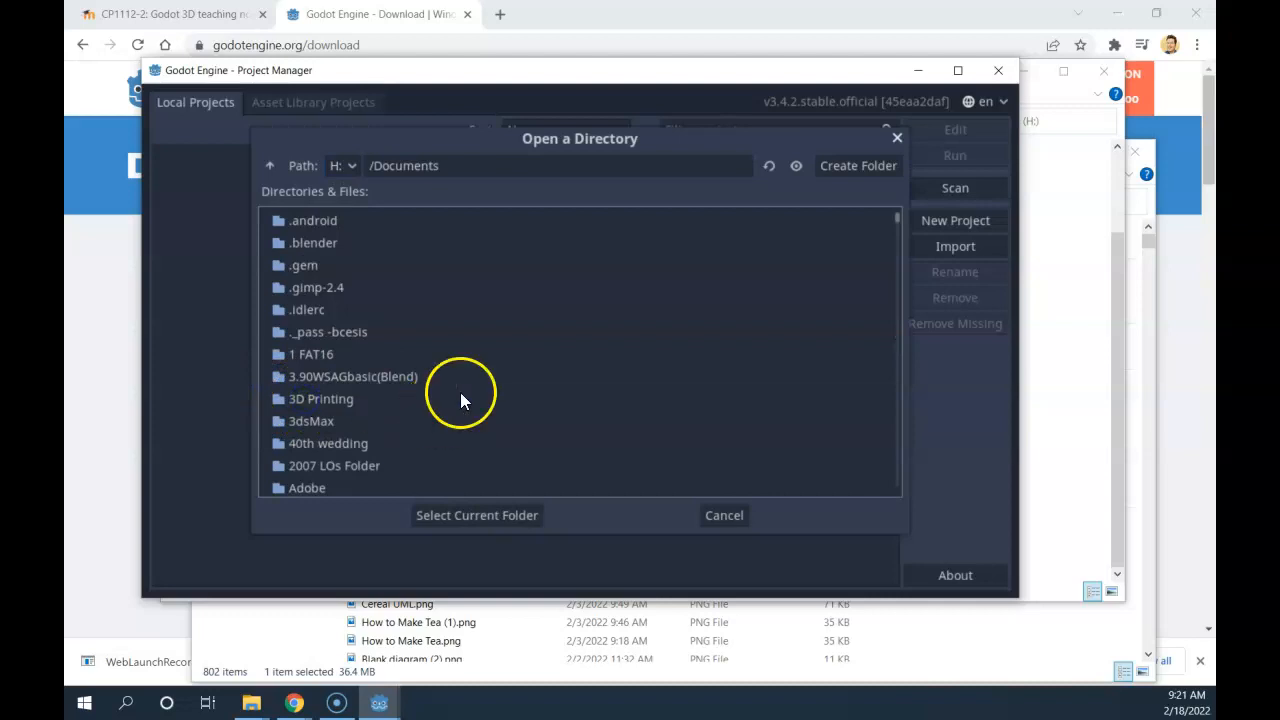
scroll(384, 362, "down", 12)
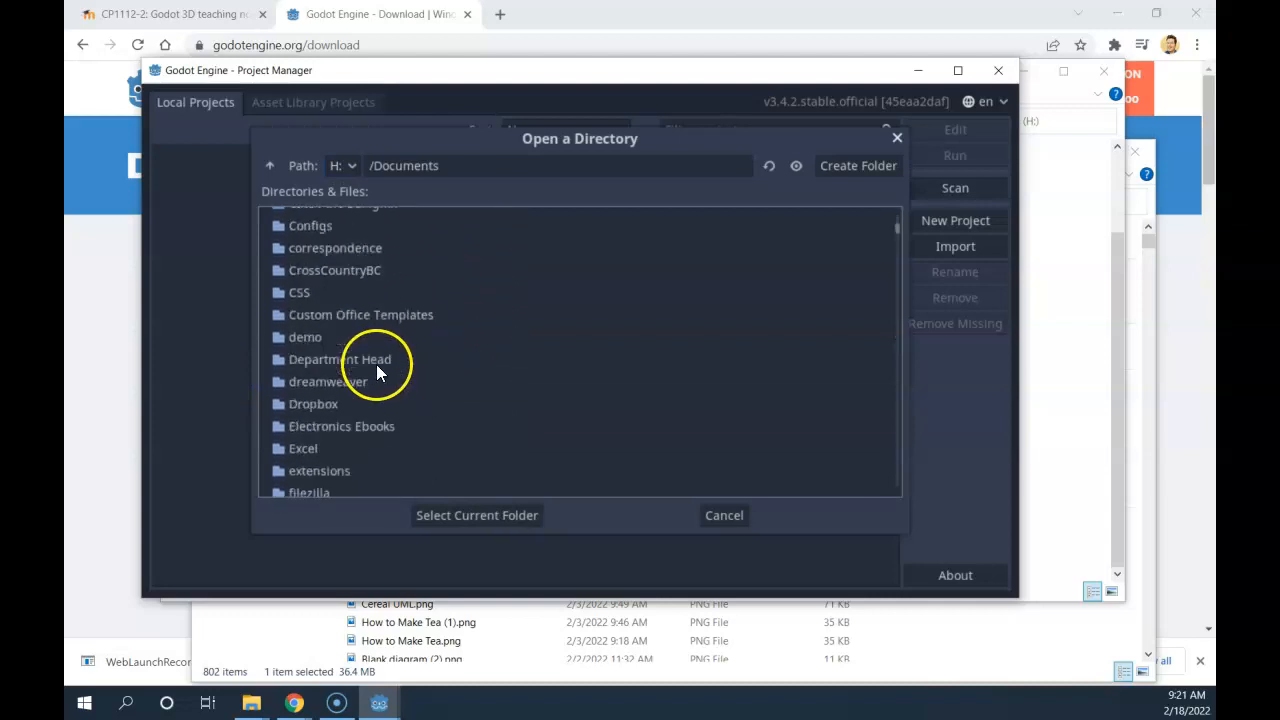
scroll(385, 376, "down", 5)
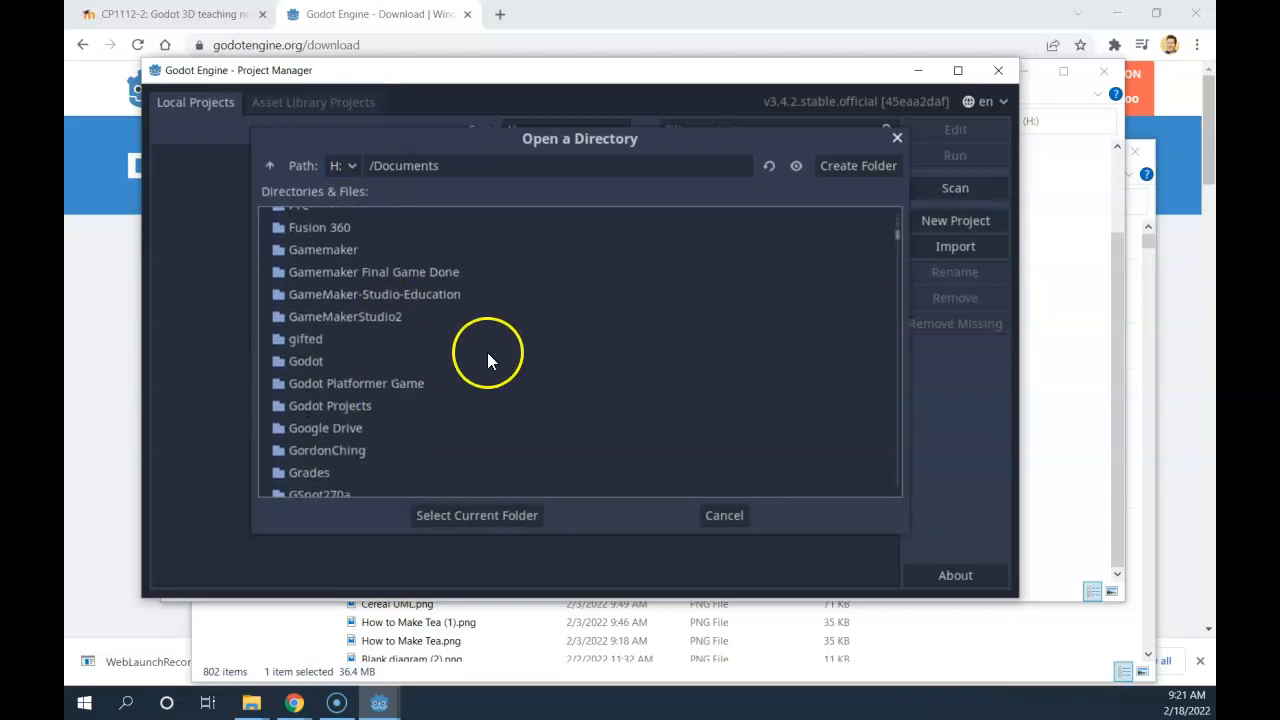
double_click(336, 405)
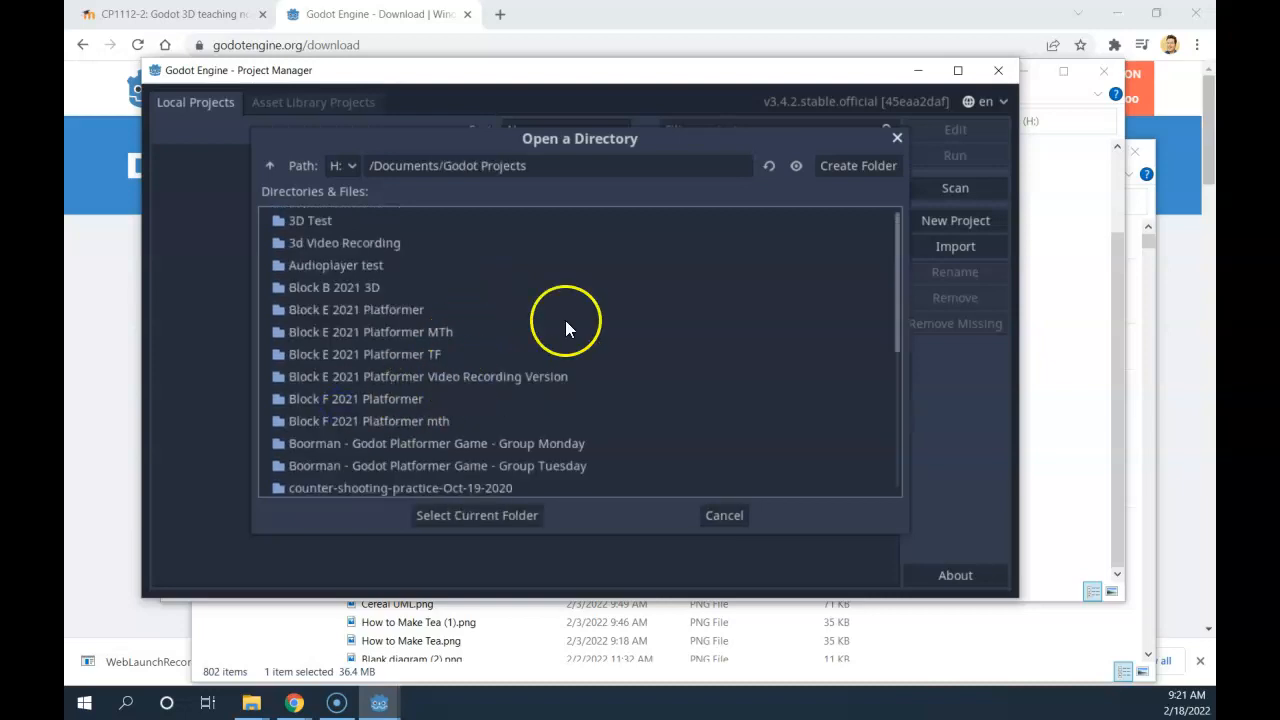
Create a folder named 2022 there and select it as the project location.
left_click(851, 164)
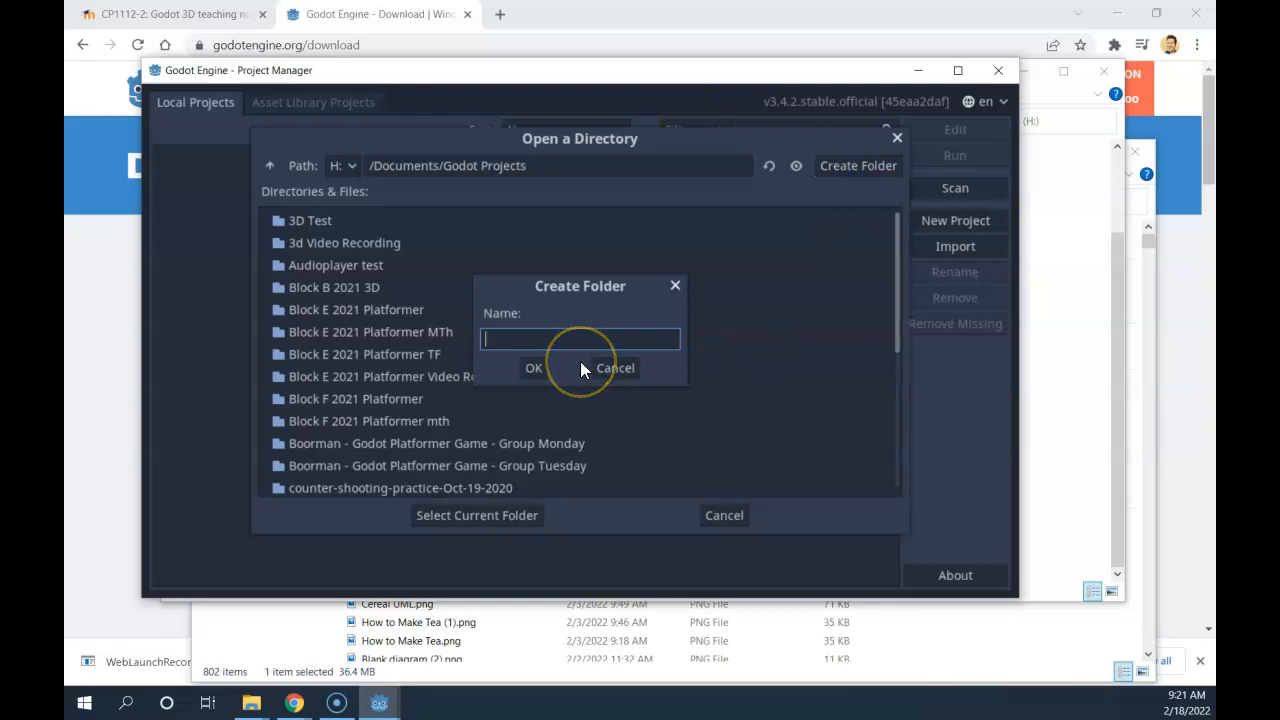
type("2022")
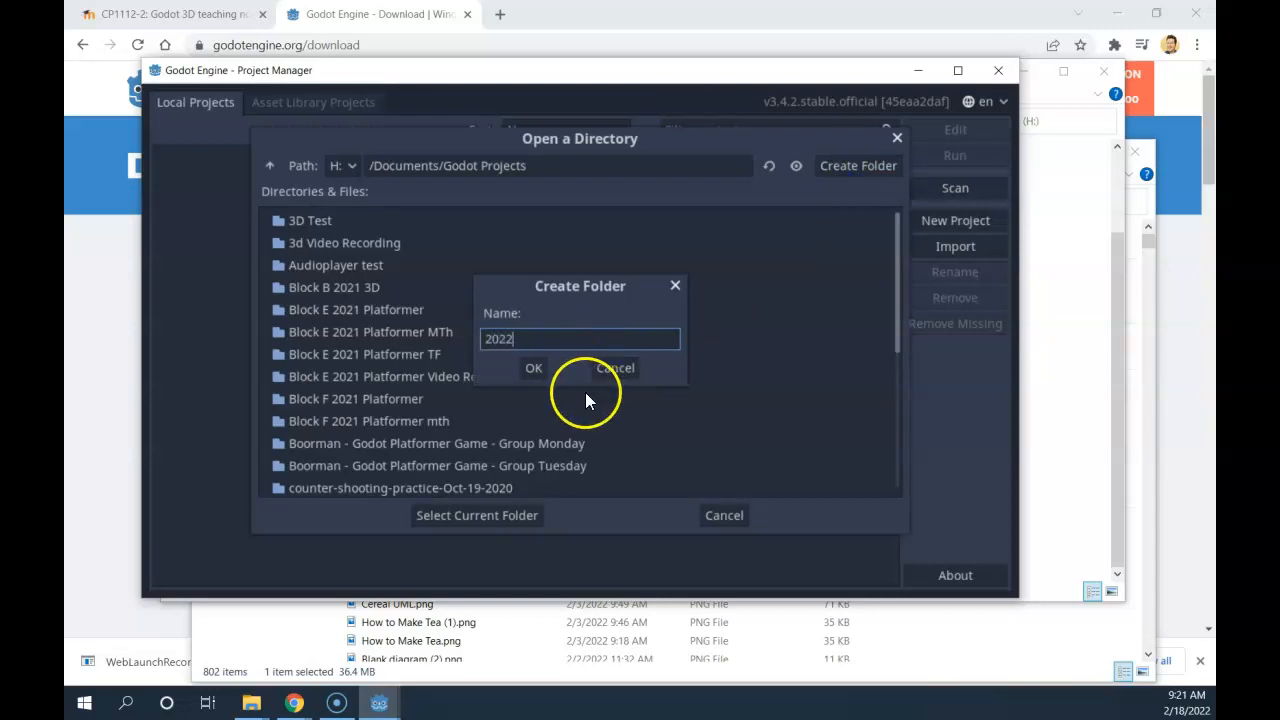
left_click(532, 369)
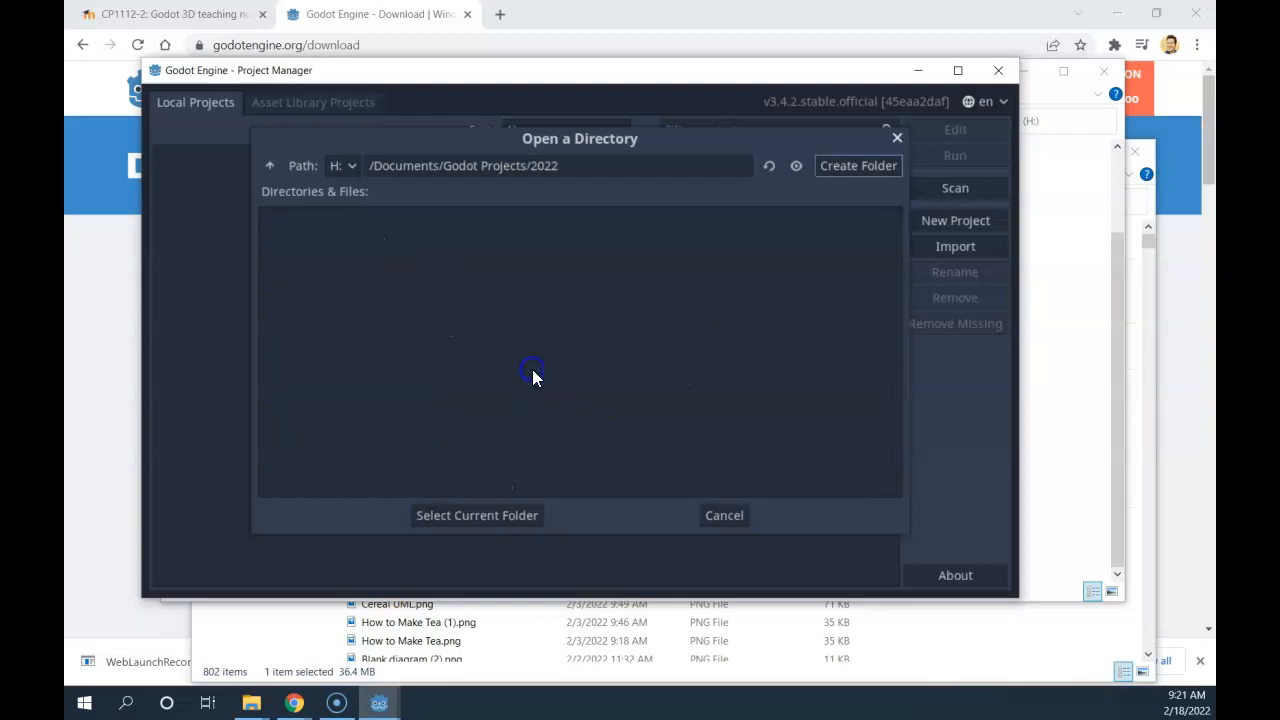
left_click(477, 515)
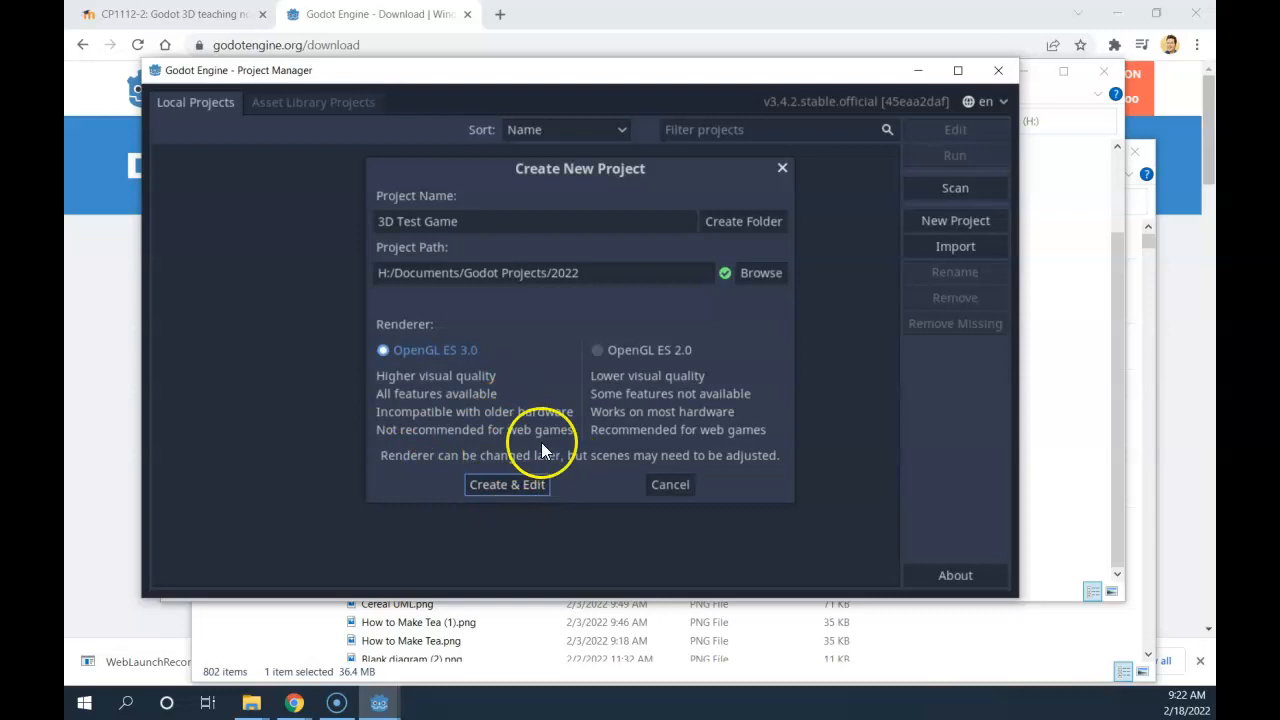
Choose Create & Edit to build 3D Test Game in H:/Documents/Godot Projects/2022 and open it.
left_click(518, 485)
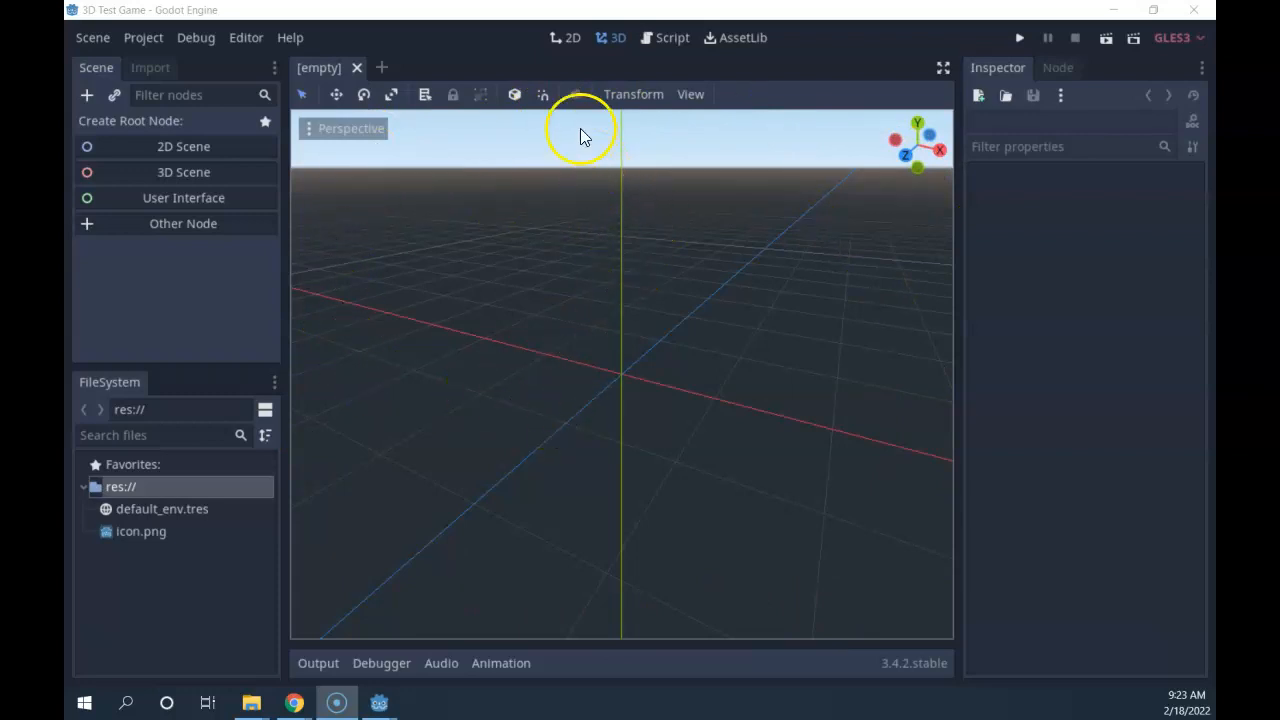
Cycle through the 2D, 3D, Script and AssetLib workspaces, finishing in the 3D view.
left_click(565, 38)
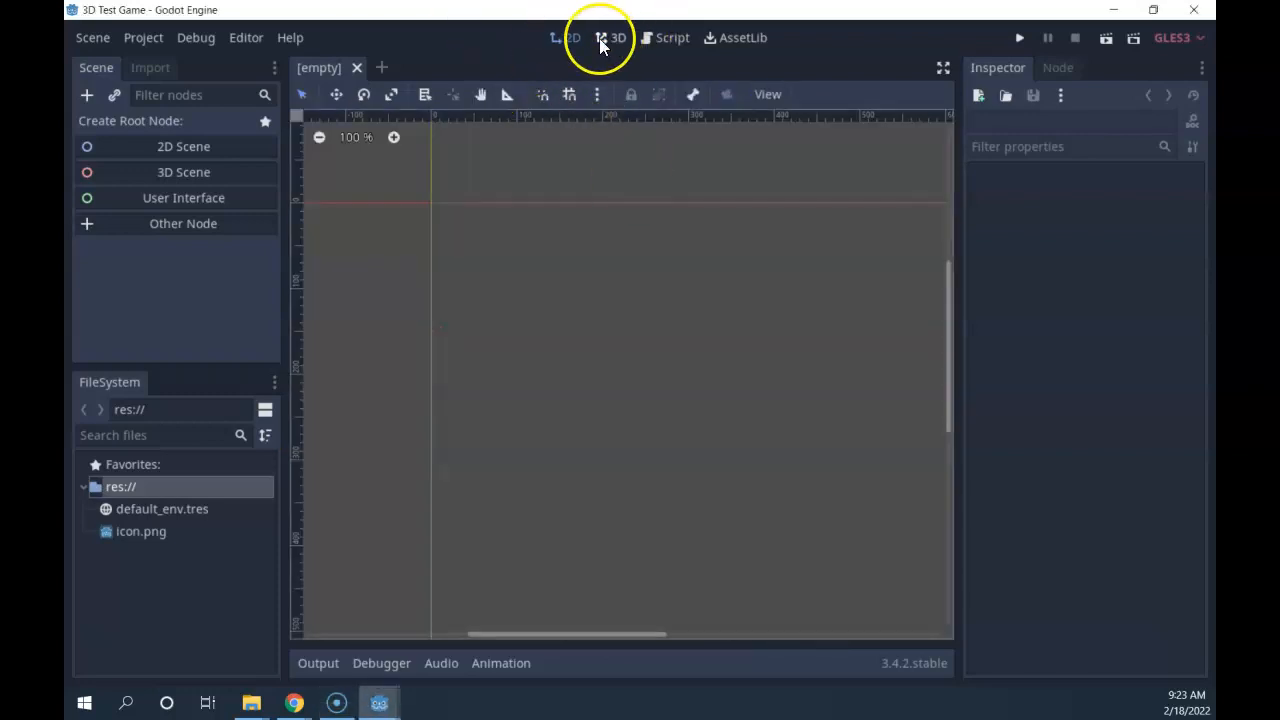
left_click(608, 40)
left_click(670, 40)
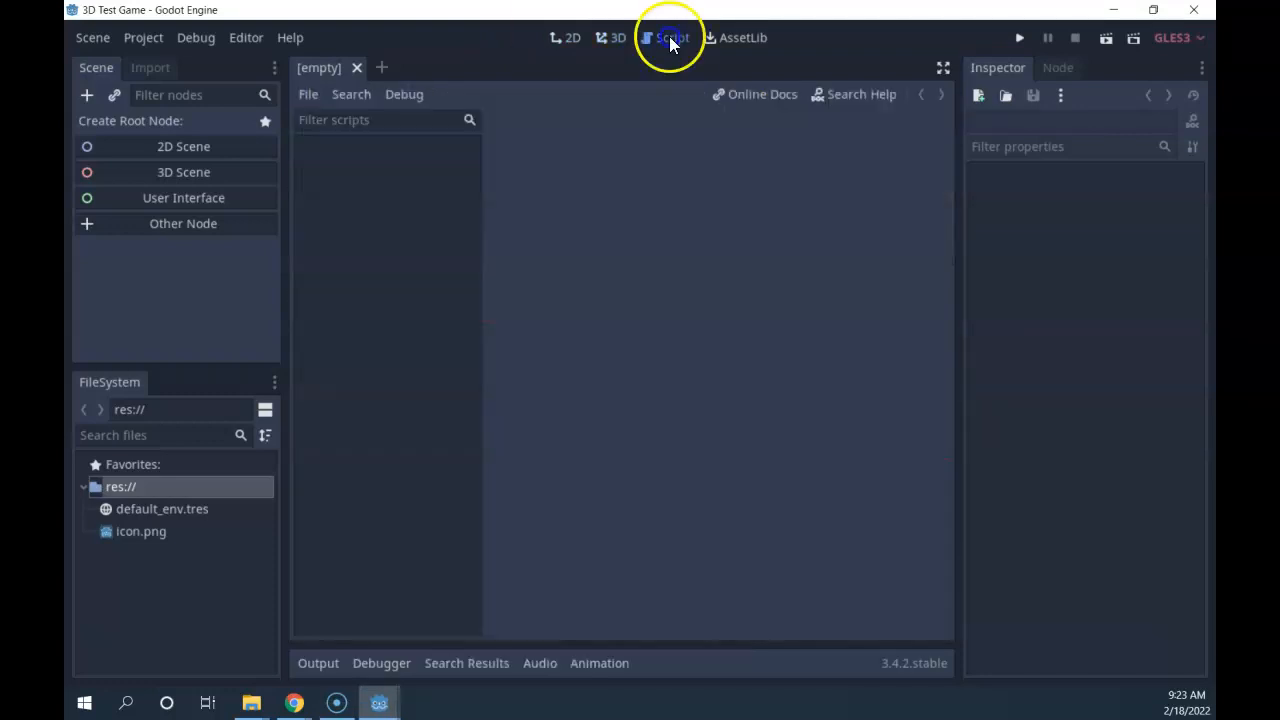
left_click(735, 38)
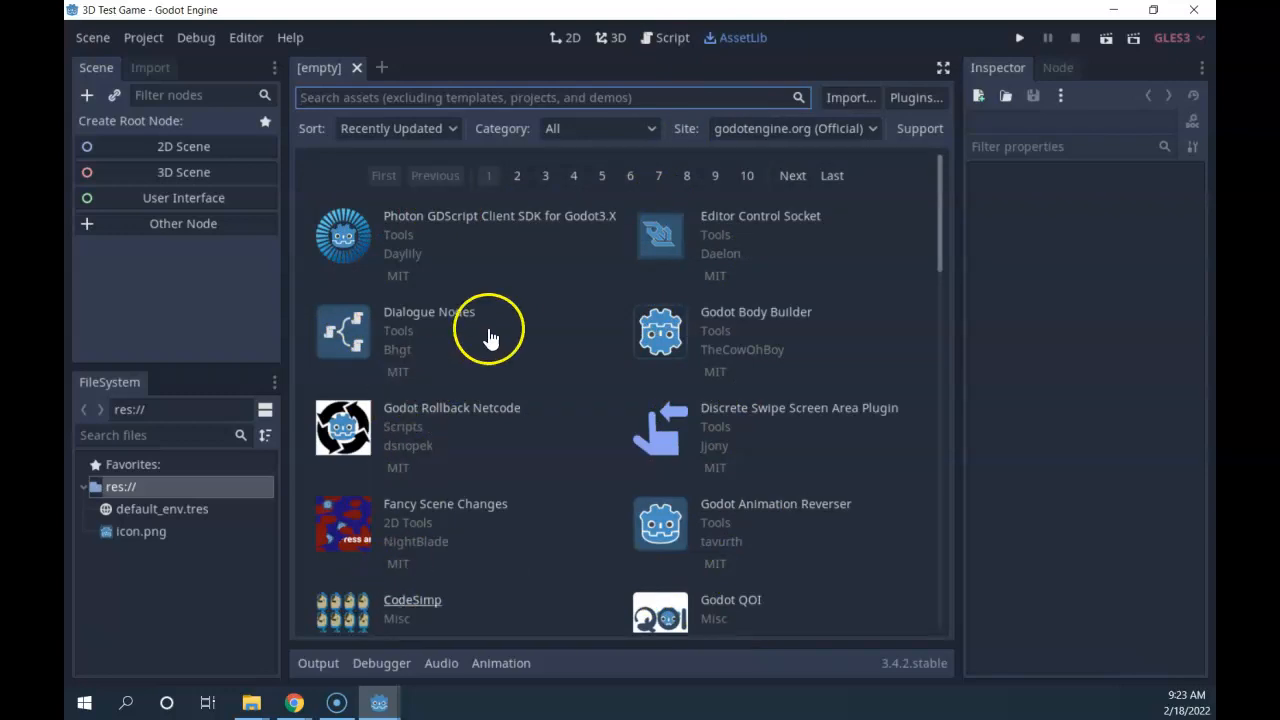
left_click(610, 38)
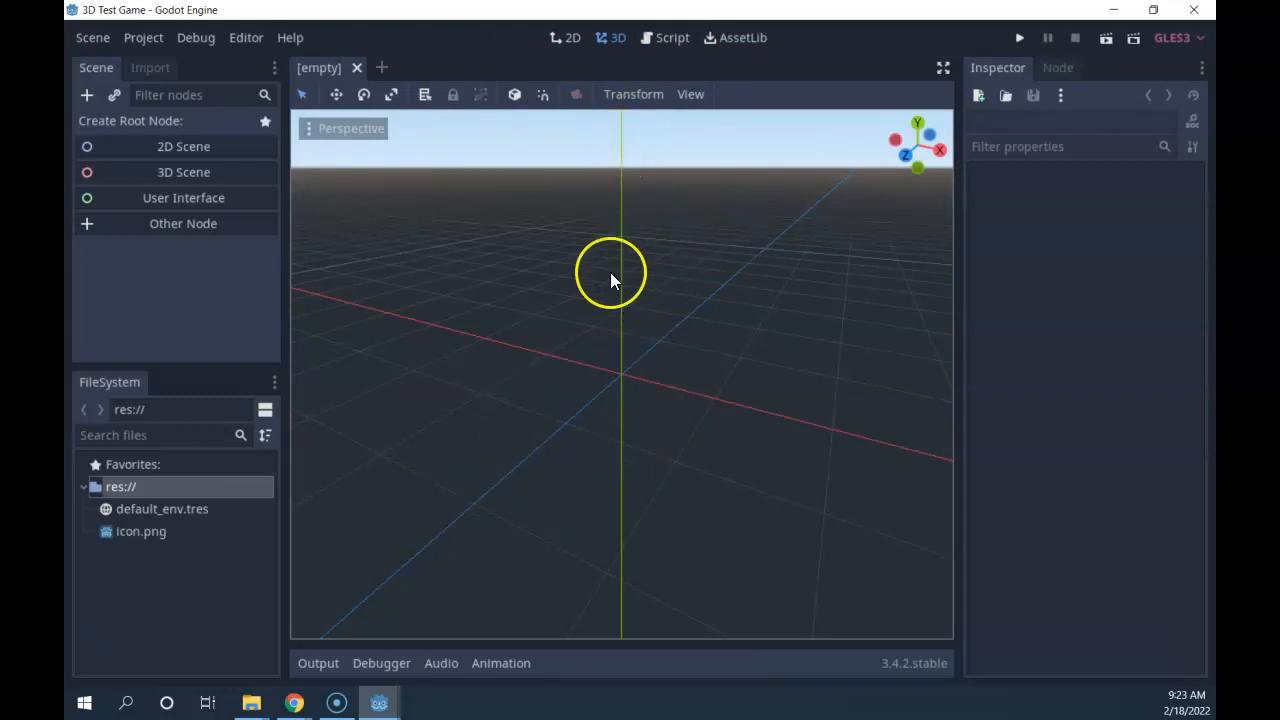
scroll(606, 335, "up", 5)
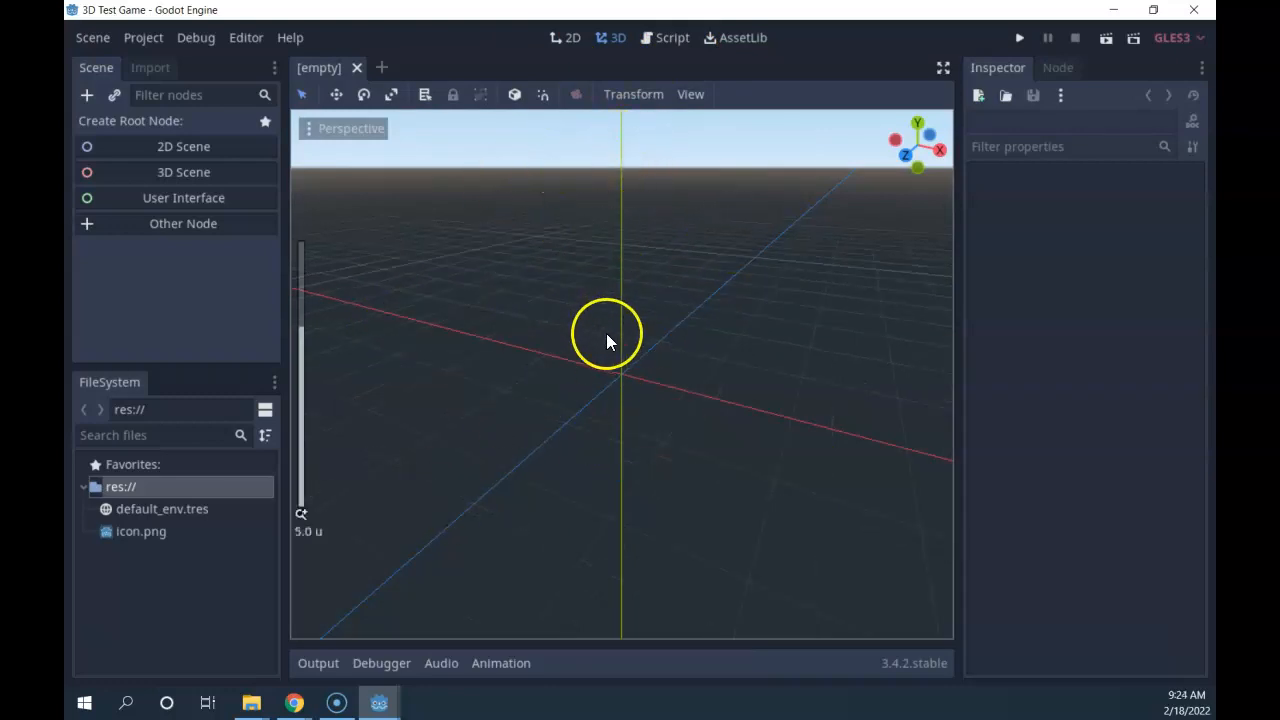
scroll(602, 325, "down", 10)
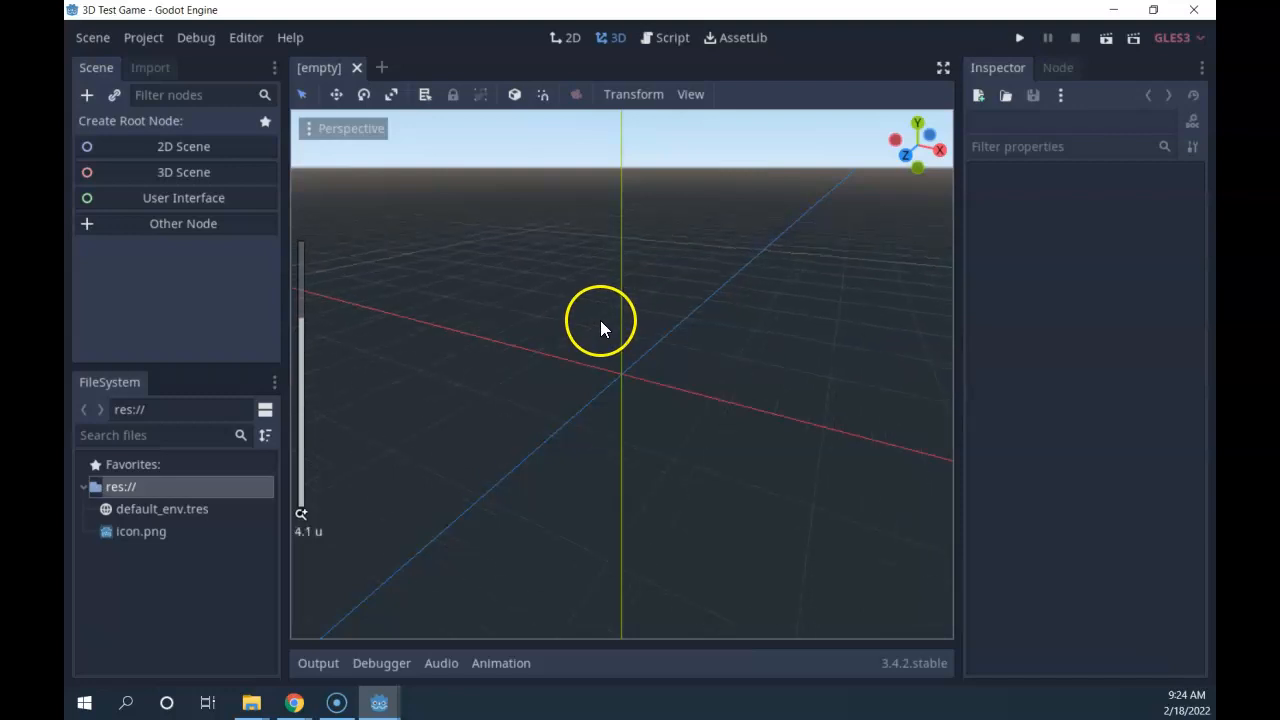
scroll(603, 334, "up", 10)
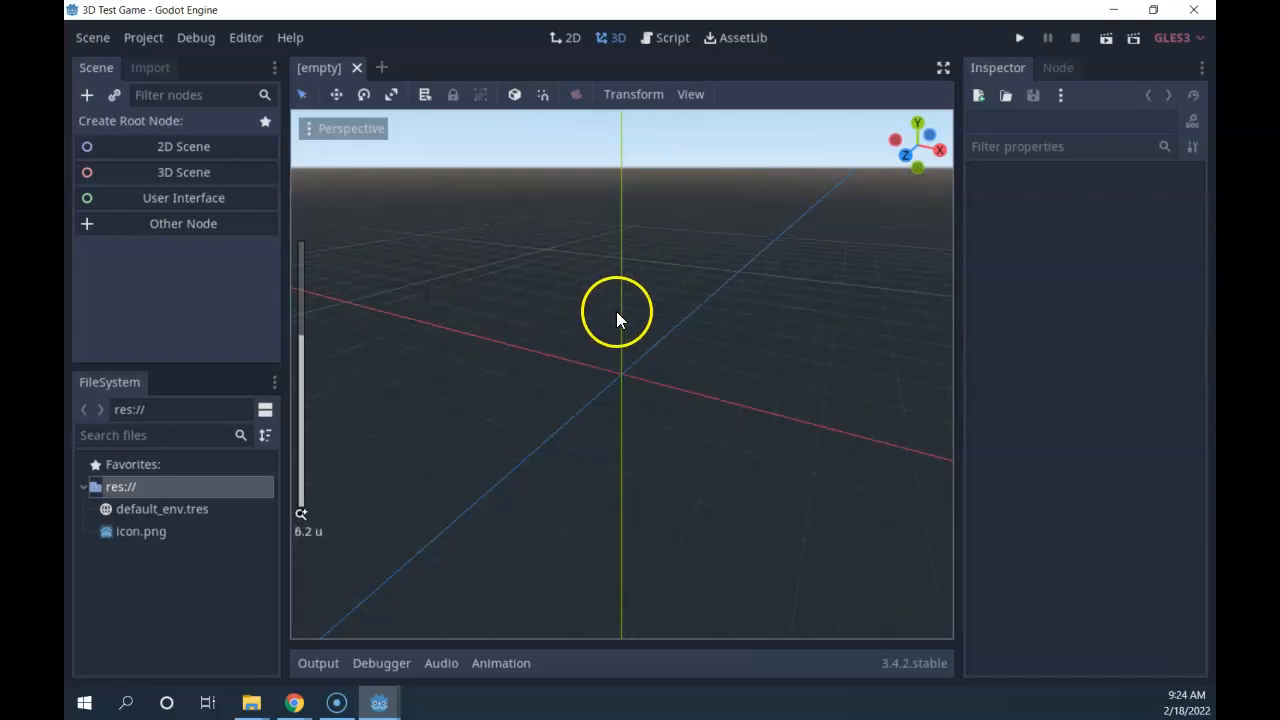
scroll(620, 275, "down", 10)
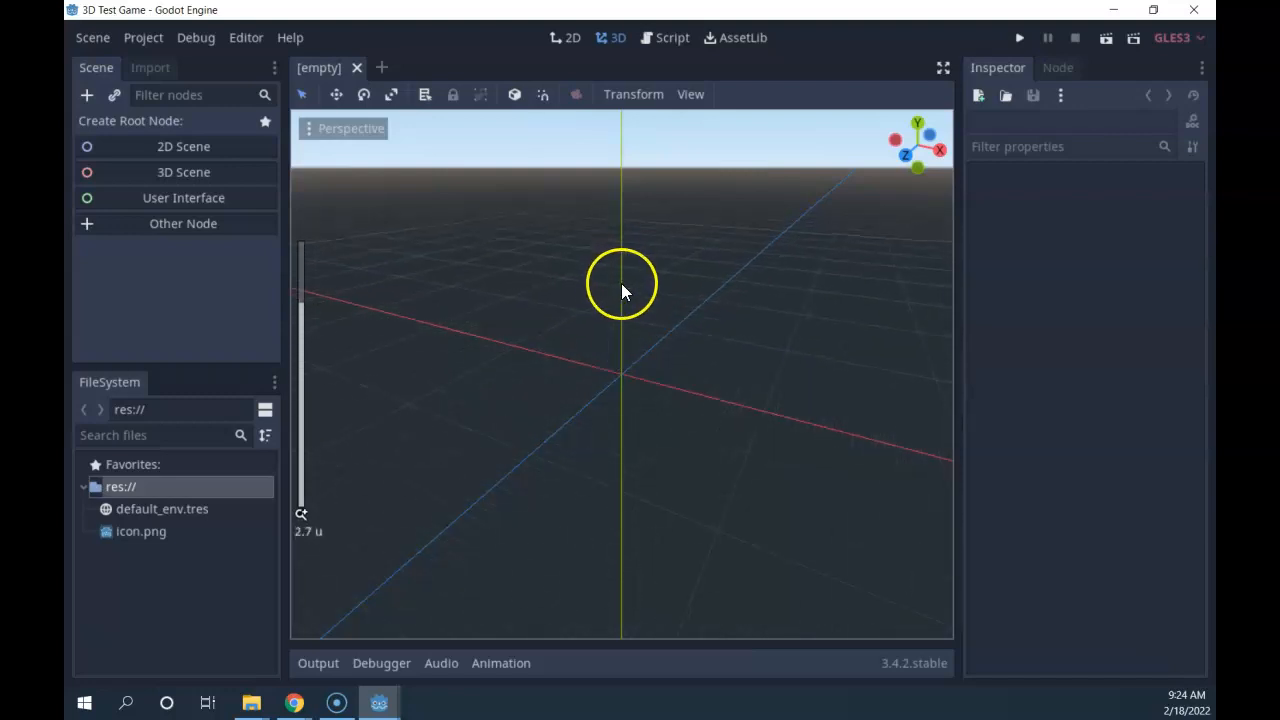
scroll(624, 314, "up", 3)
scroll(624, 316, "up", 6)
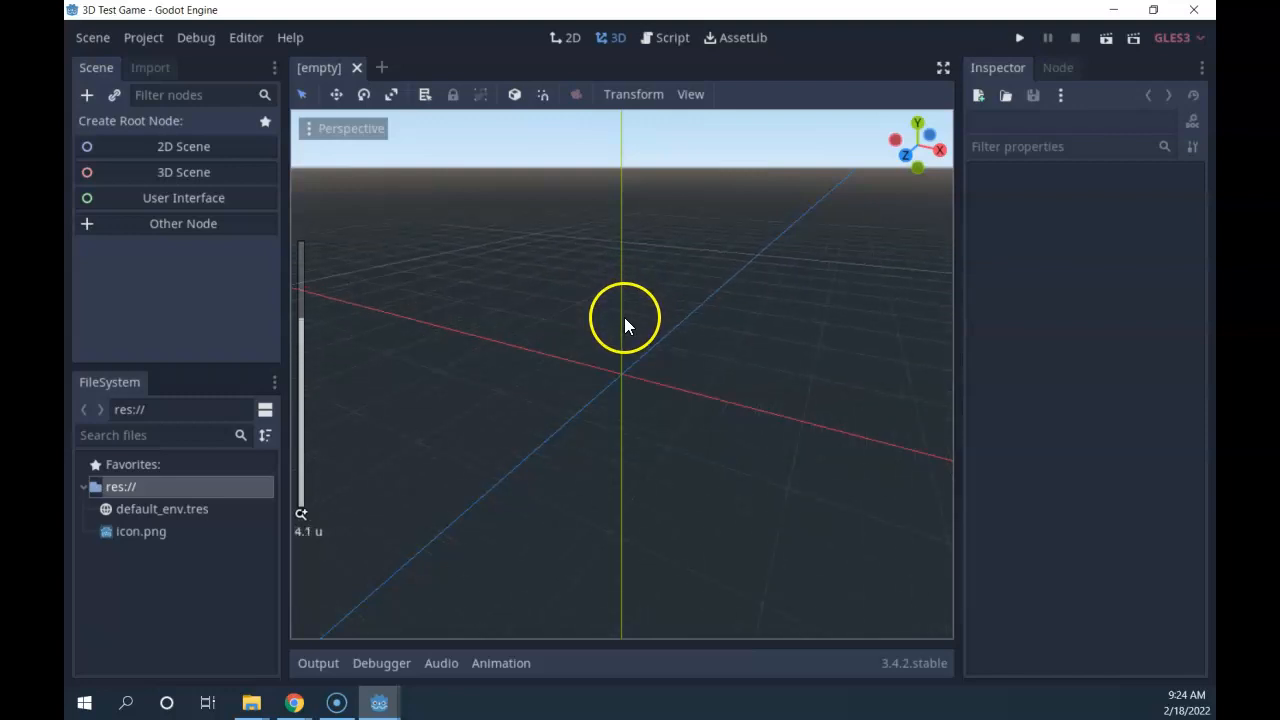
scroll(621, 313, "down", 7)
scroll(627, 322, "down", 3)
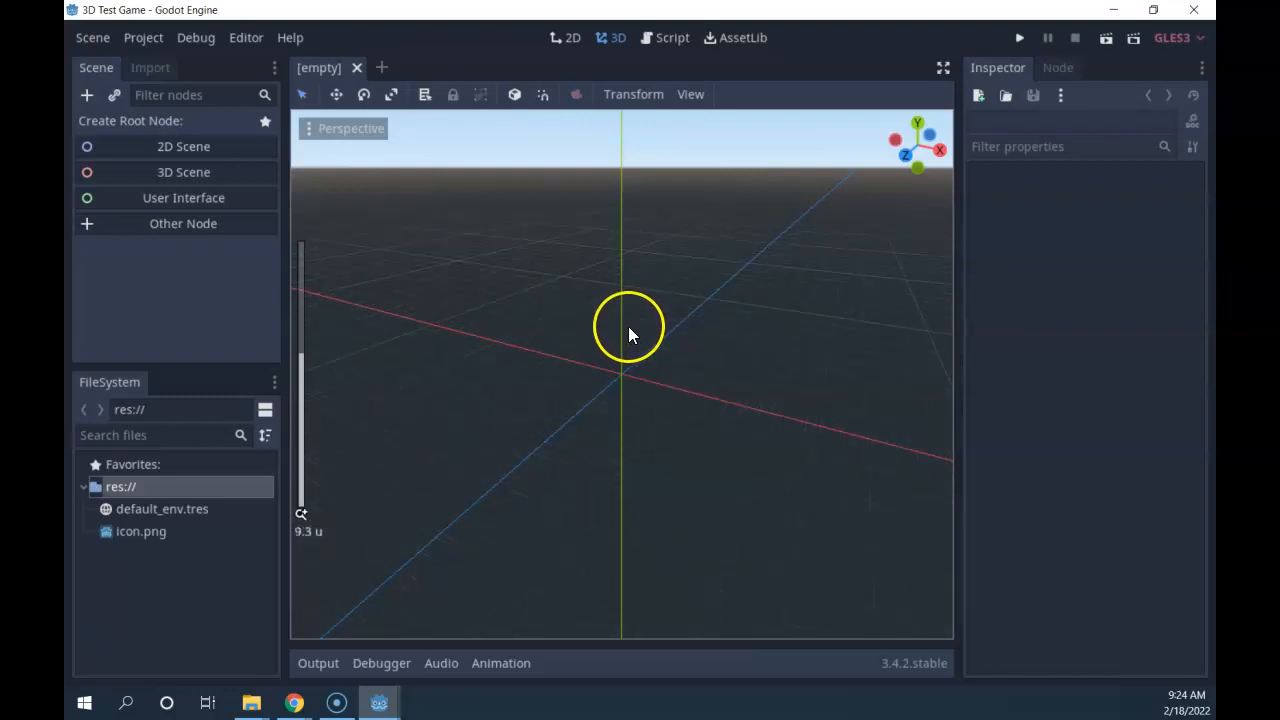
middle_click_drag(624, 355, 528, 342)
scroll(521, 348, "down", 20)
middle_click_drag(625, 418, 635, 418)
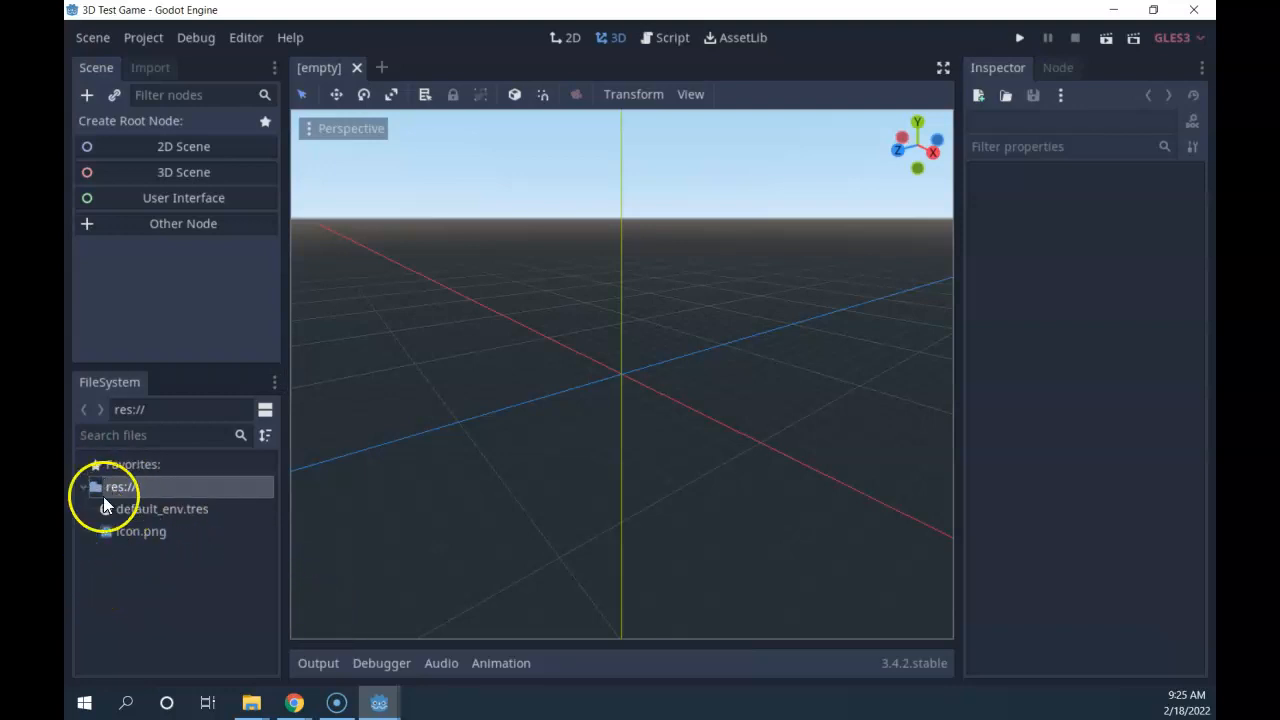
In the H: drive window, open Documents > Godot Projects > 2022.
mouse_move(251, 703)
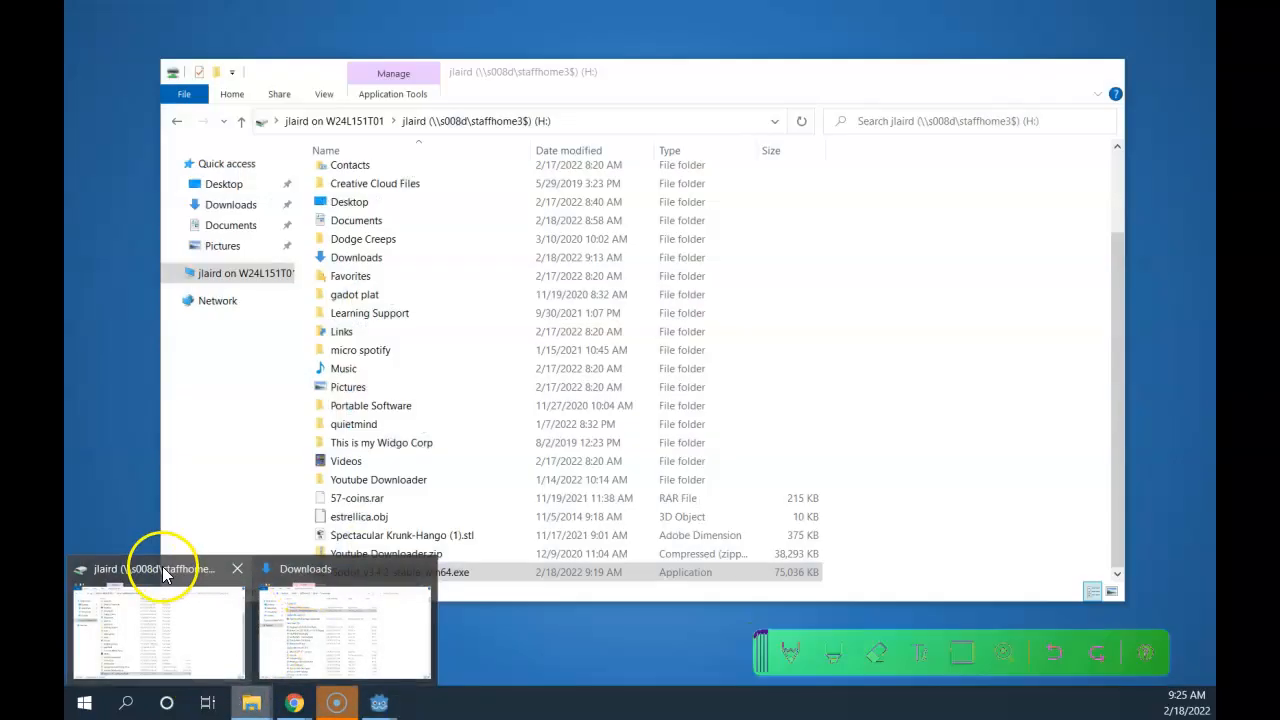
left_click(145, 566)
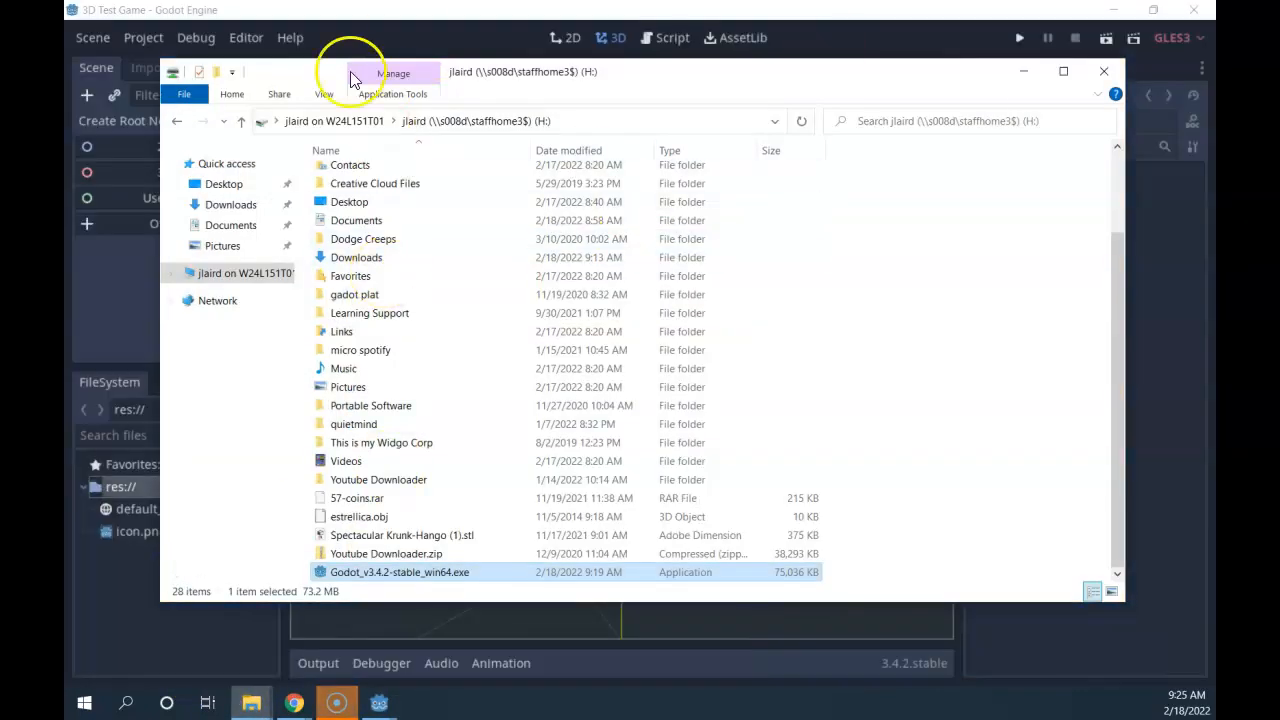
left_click(356, 221)
double_click(356, 221)
scroll(400, 440, "down", 10)
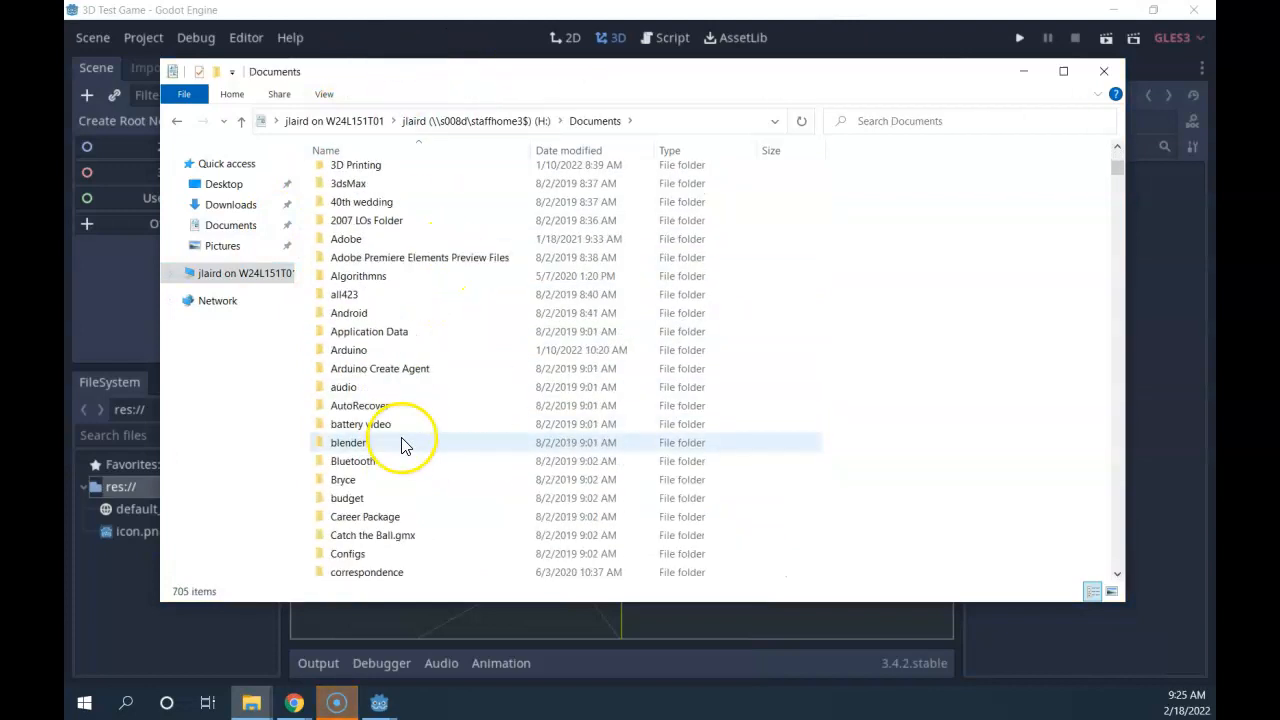
scroll(390, 478, "down", 2)
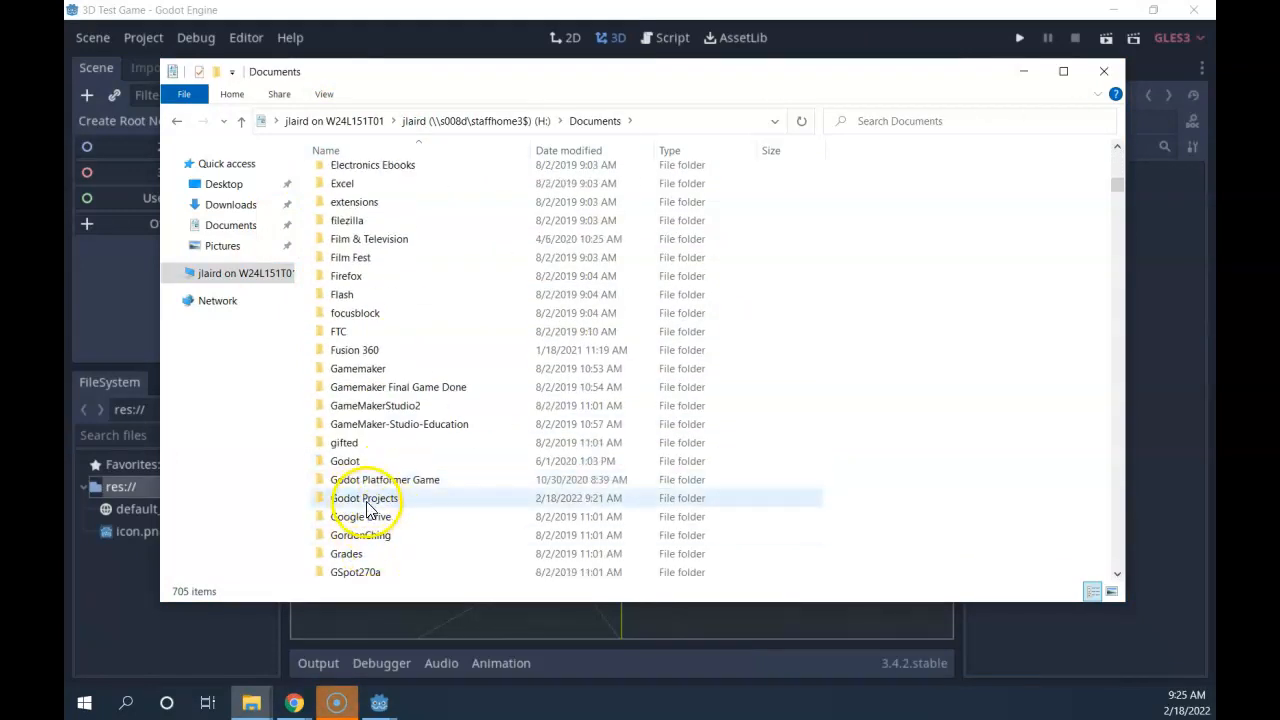
double_click(366, 499)
scroll(334, 400, "down", 1)
scroll(380, 293, "up", 1)
double_click(340, 213)
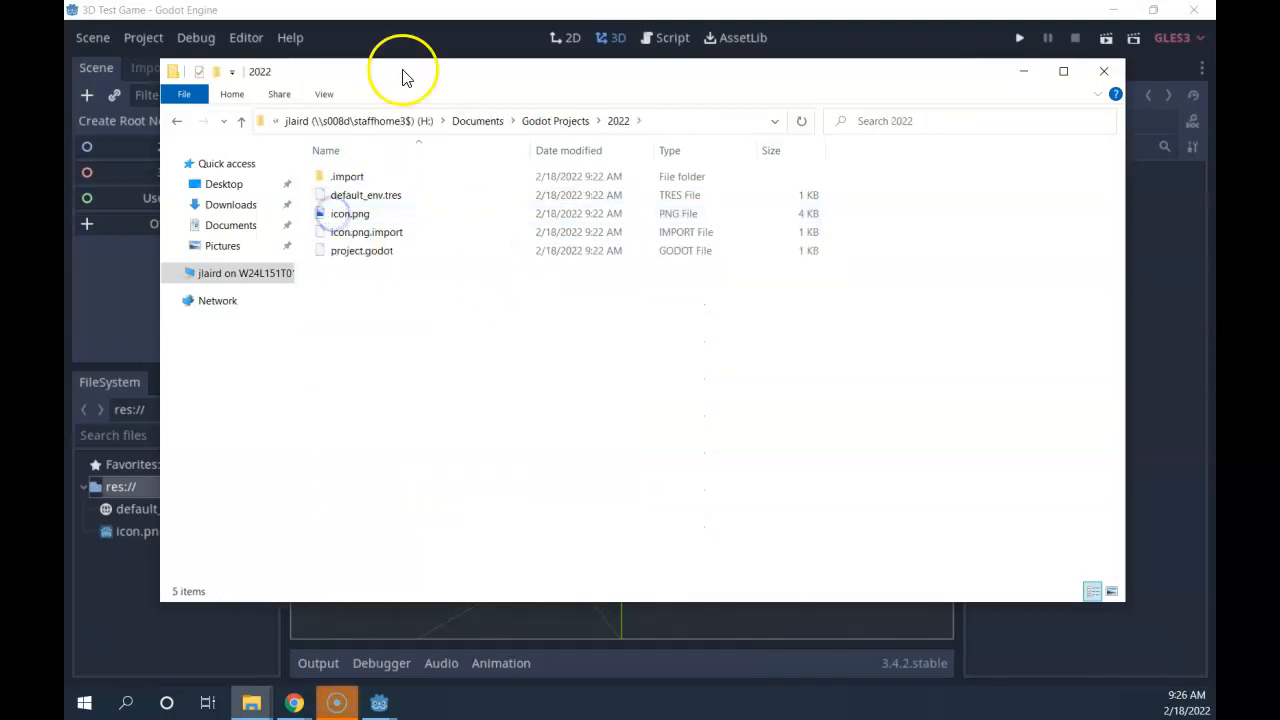
Move the window aside and select icon.png among the project's files.
left_click_drag(403, 87, 603, 94)
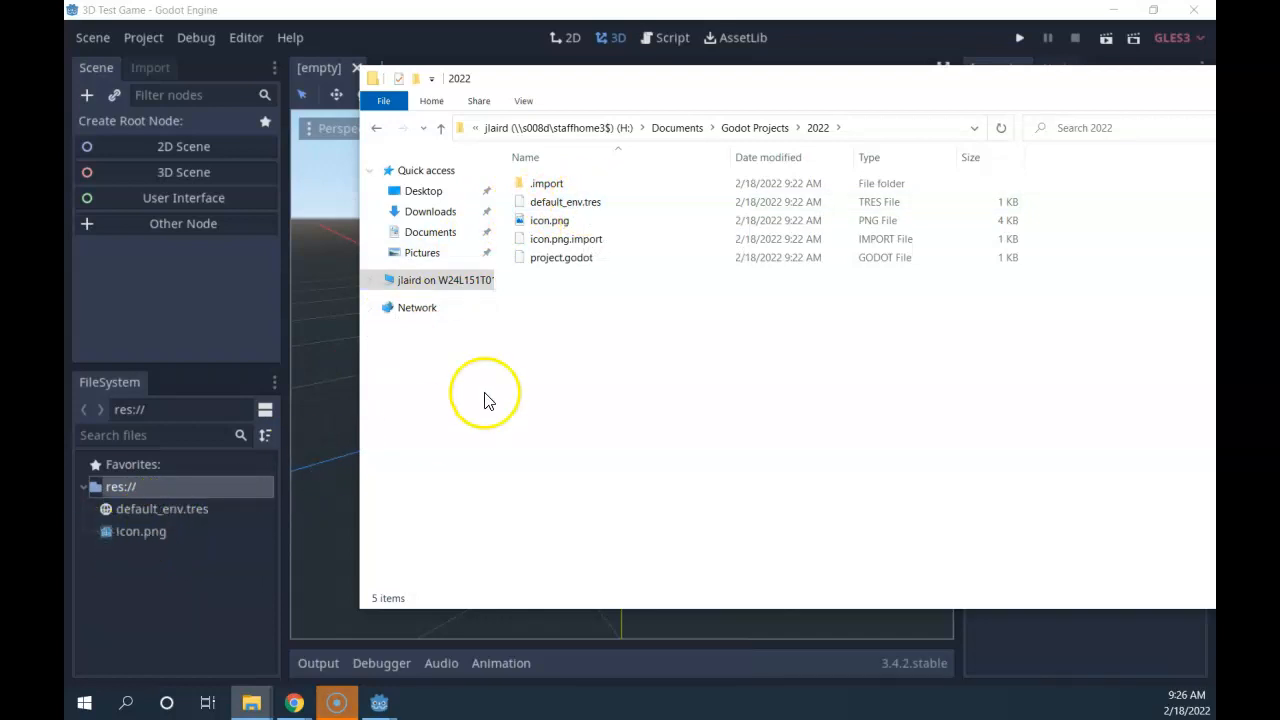
left_click(550, 220)
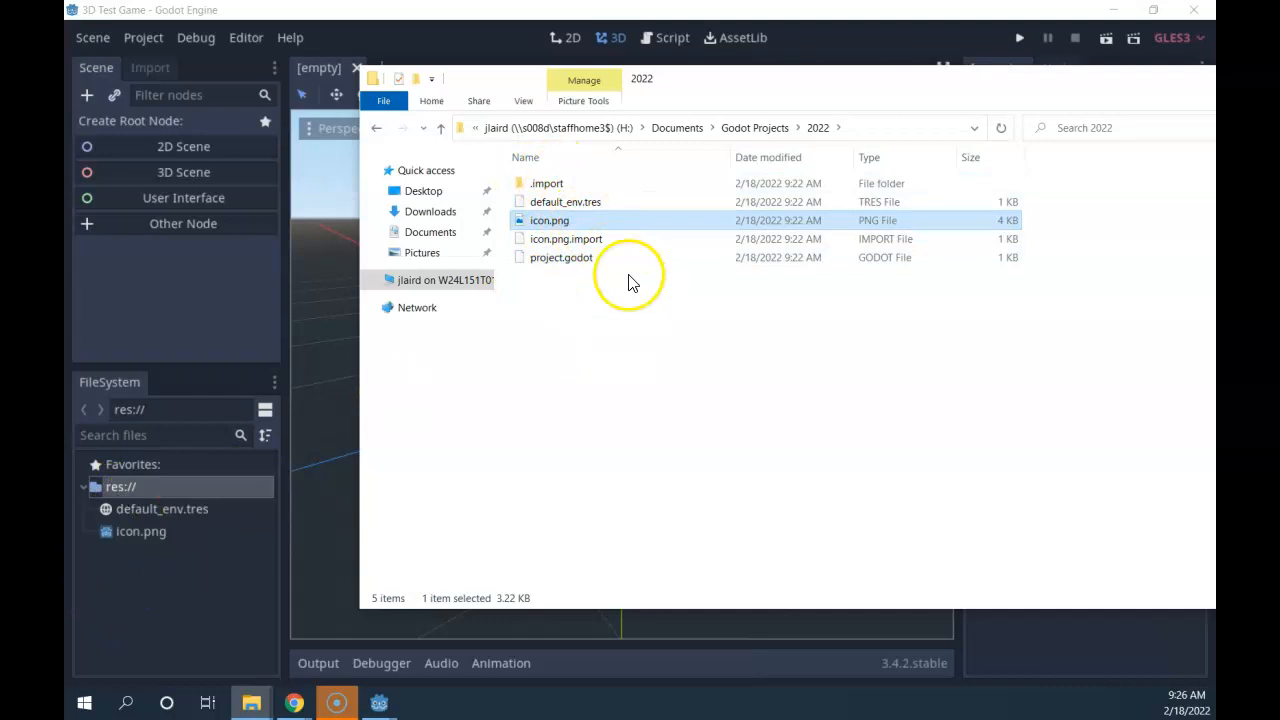
scroll(336, 539, "down", 1)
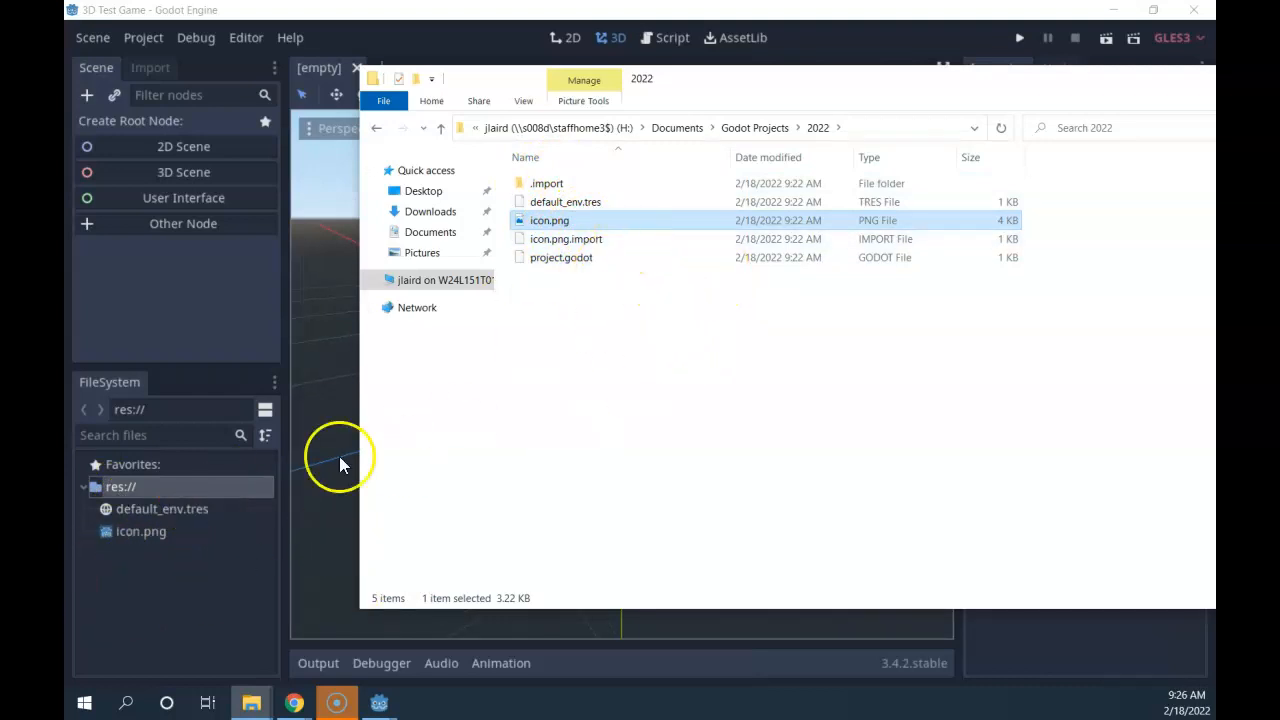
Close File Explorer and switch to the '3D Test Game - Godot Engine' window.
left_click(336, 6)
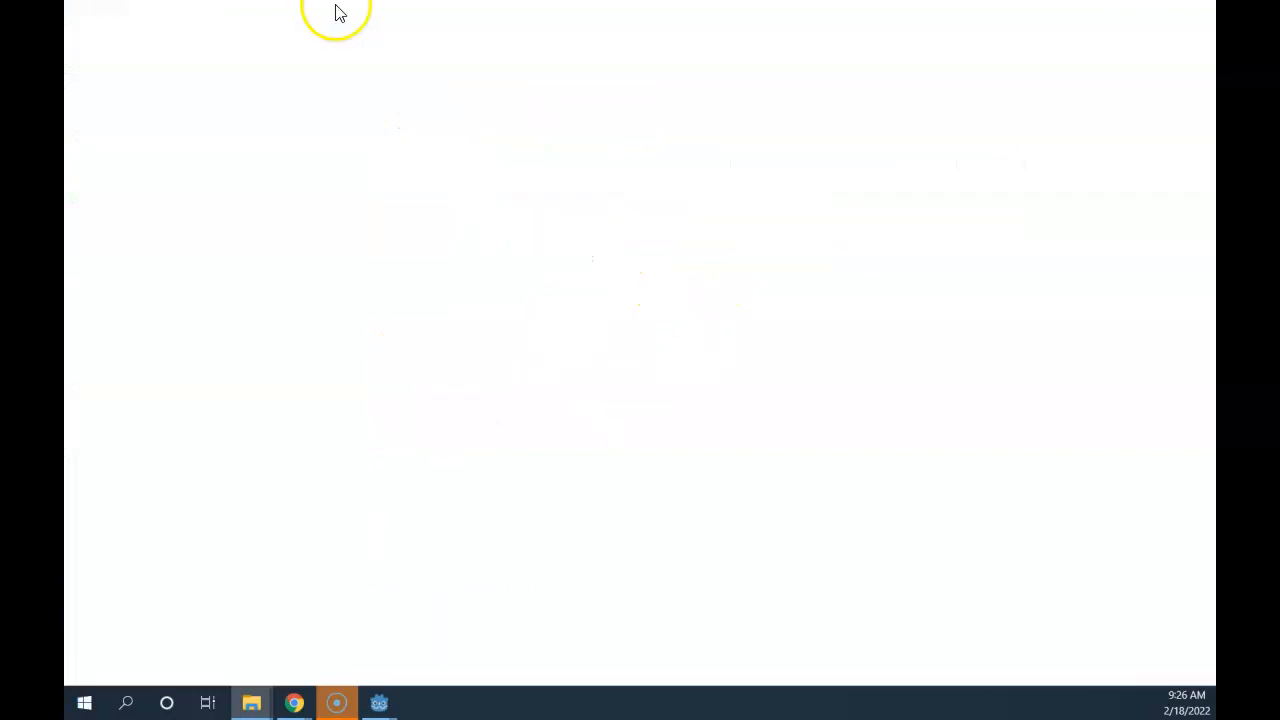
left_click(380, 703)
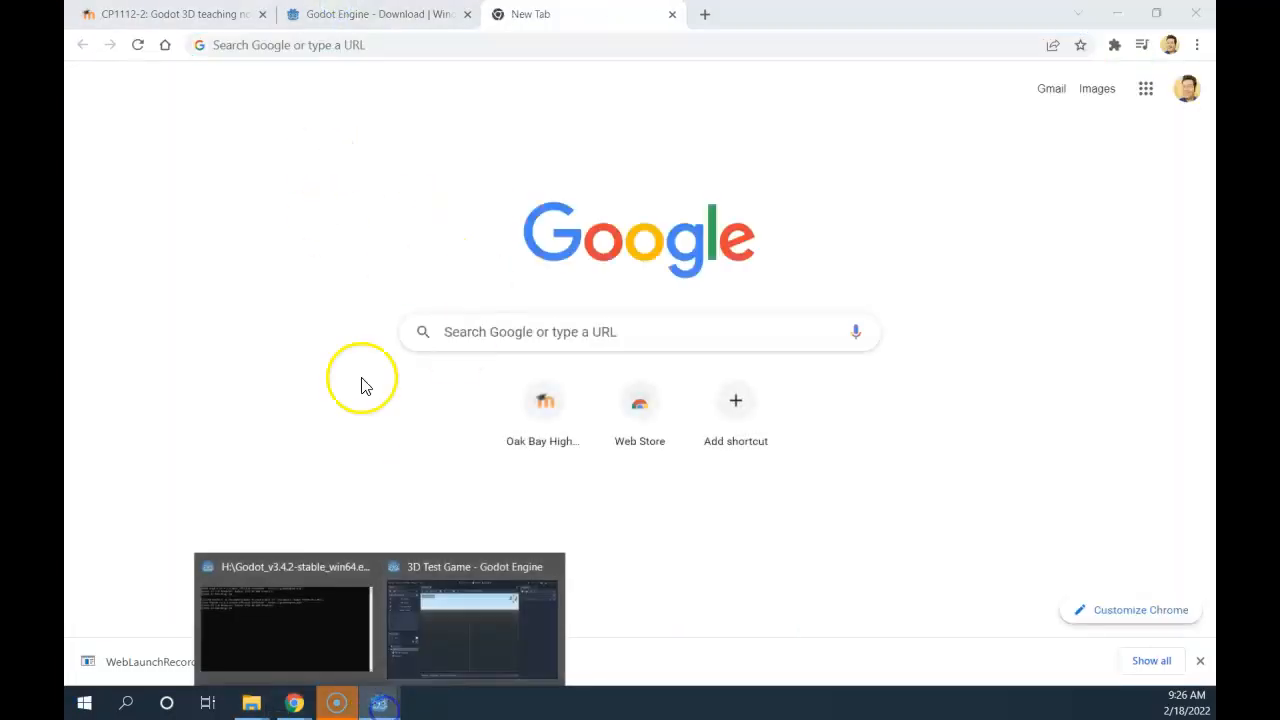
left_click(480, 630)
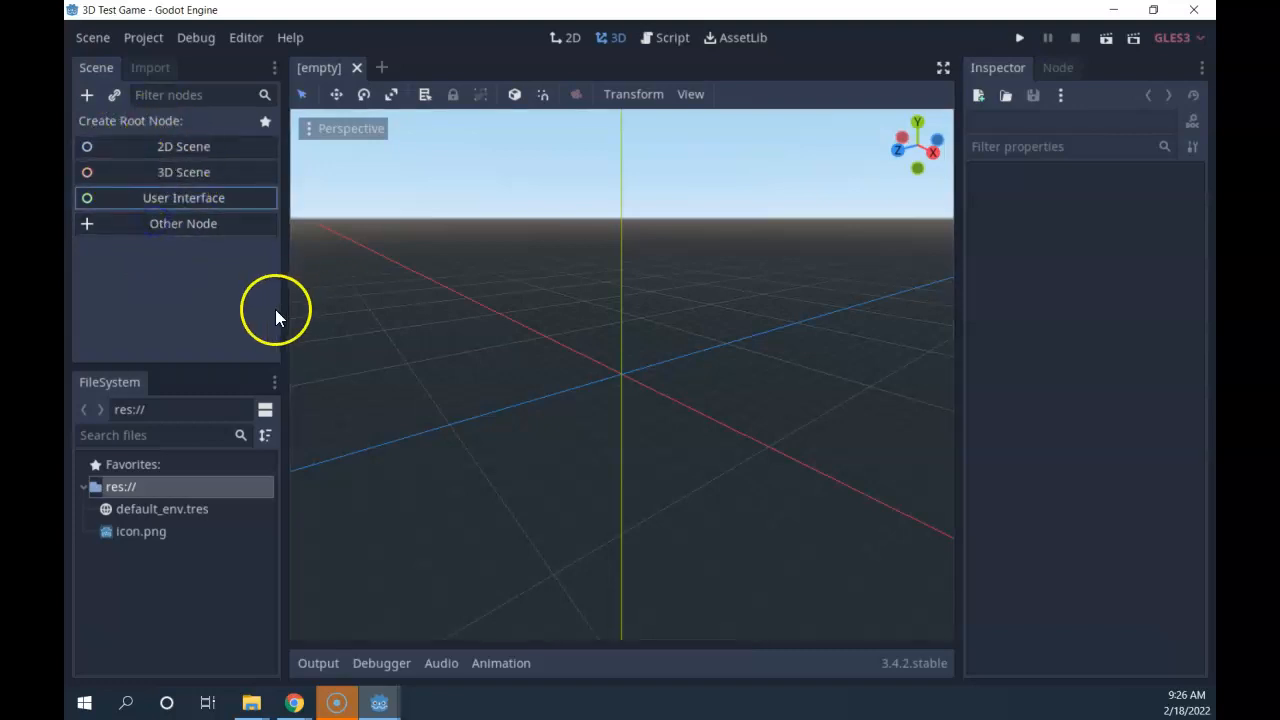
Check the Node and Inspector panels, then zoom and orbit the empty viewport to a flatter angle.
left_click(1060, 67)
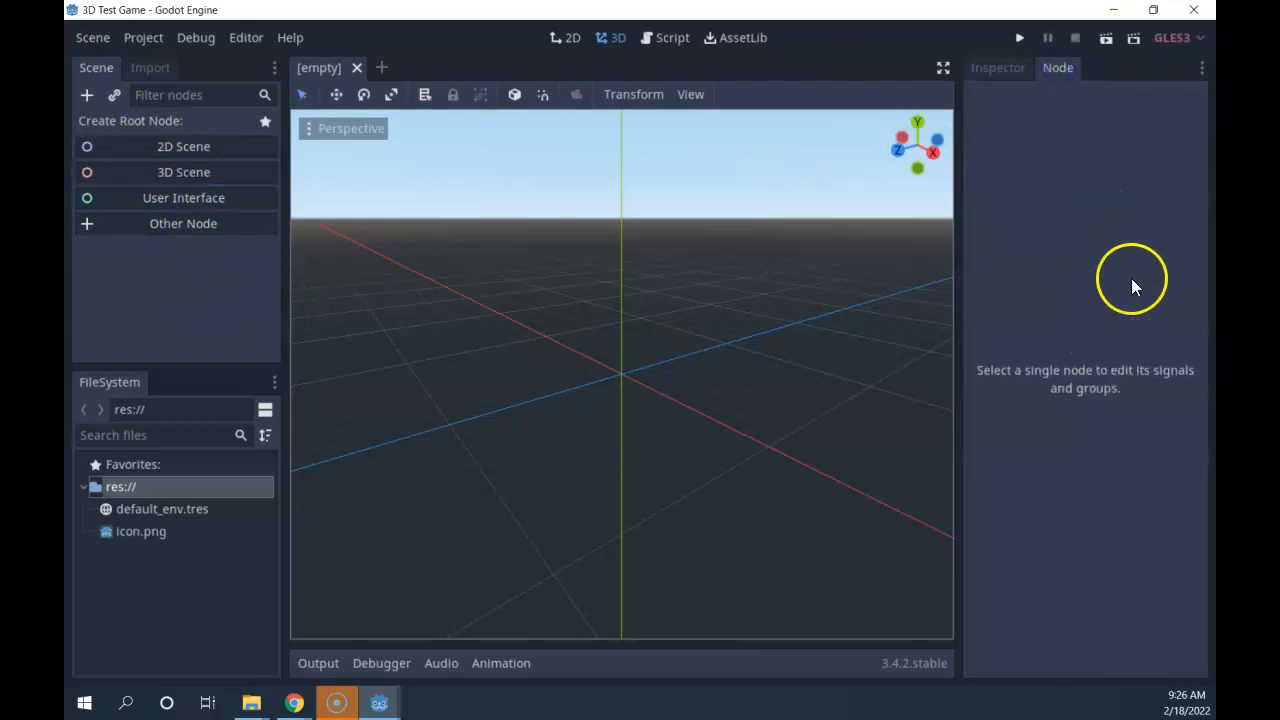
left_click(998, 67)
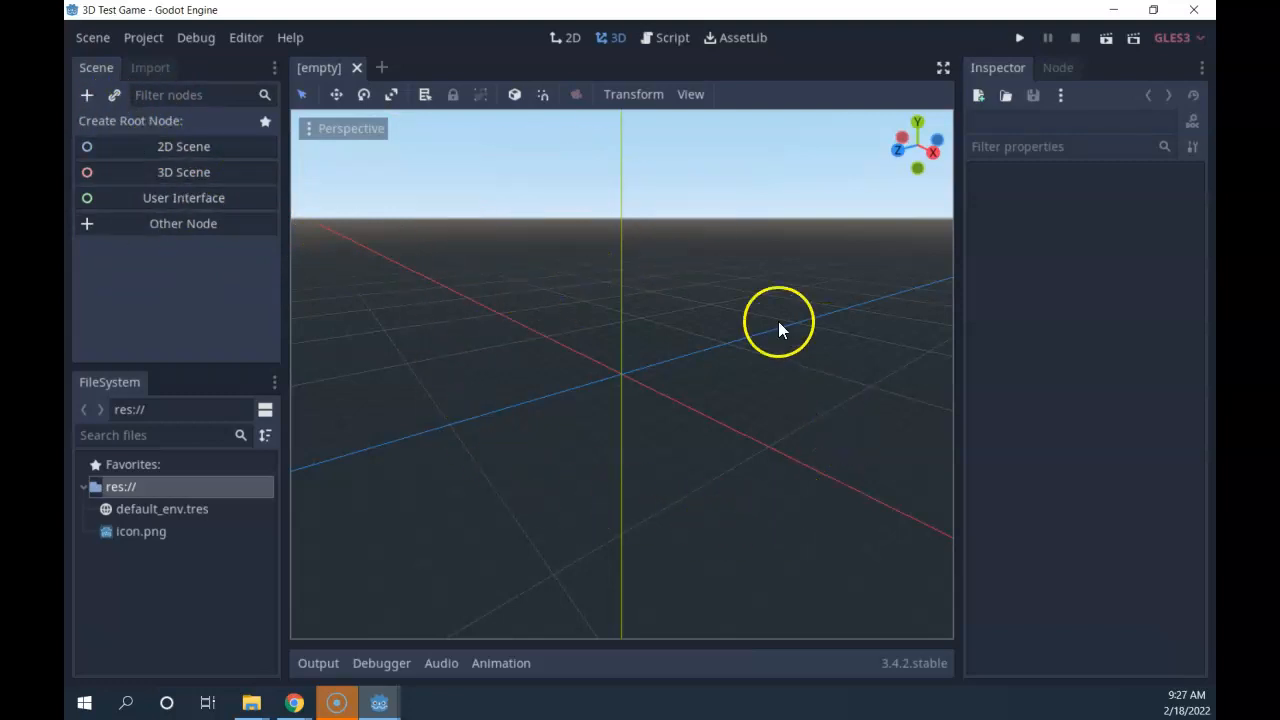
scroll(648, 345, "down", 2)
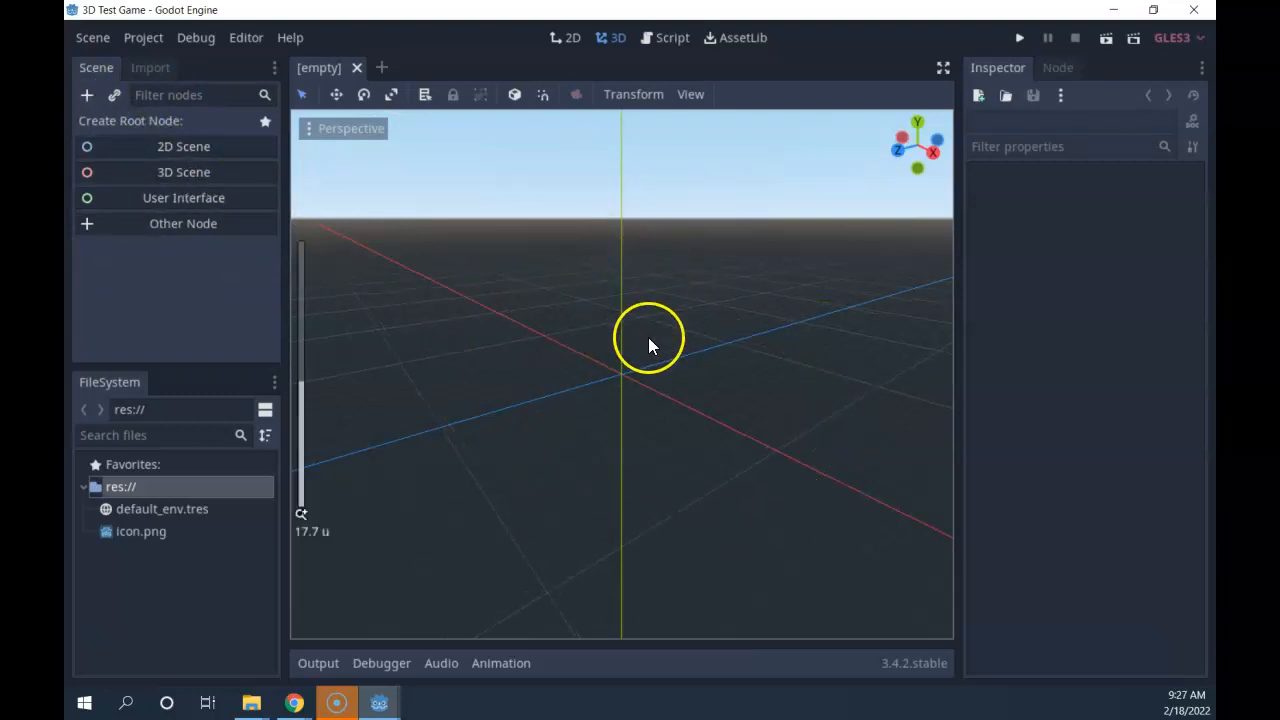
middle_click_drag(589, 269, 739, 272)
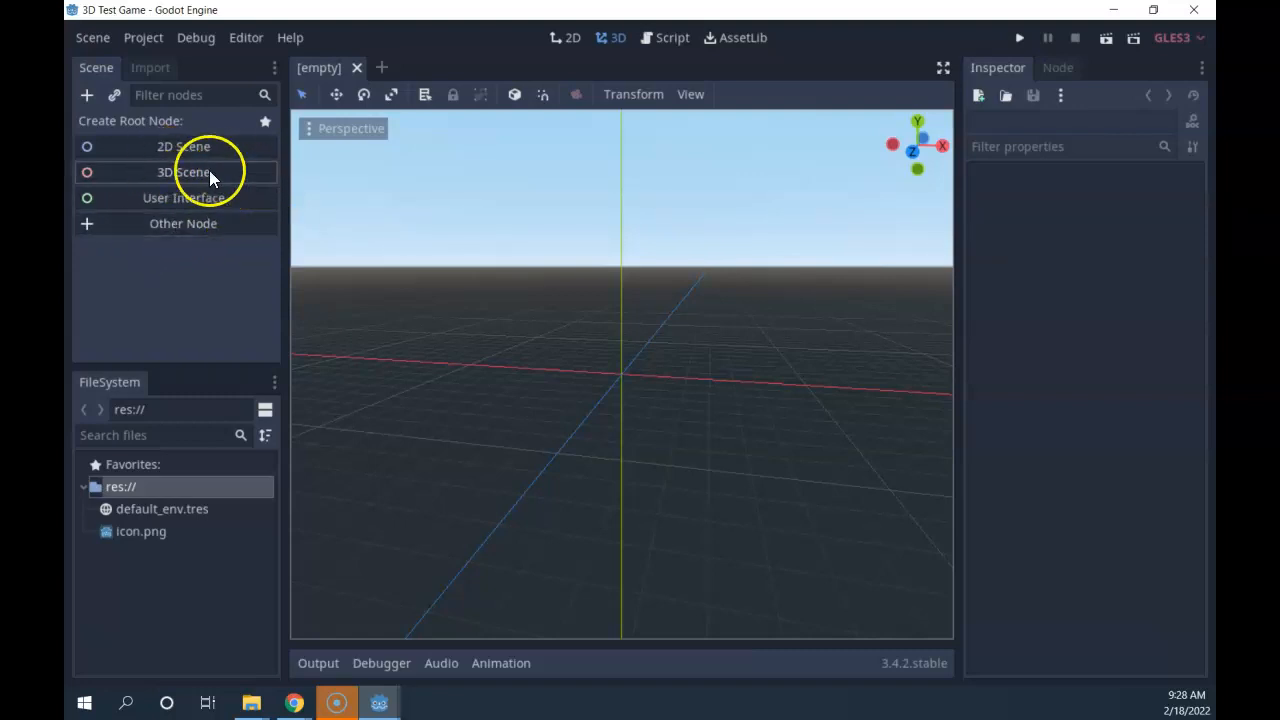
Start a new 3D Scene from the Scene dock so it gets a Spatial root node.
left_click(168, 172)
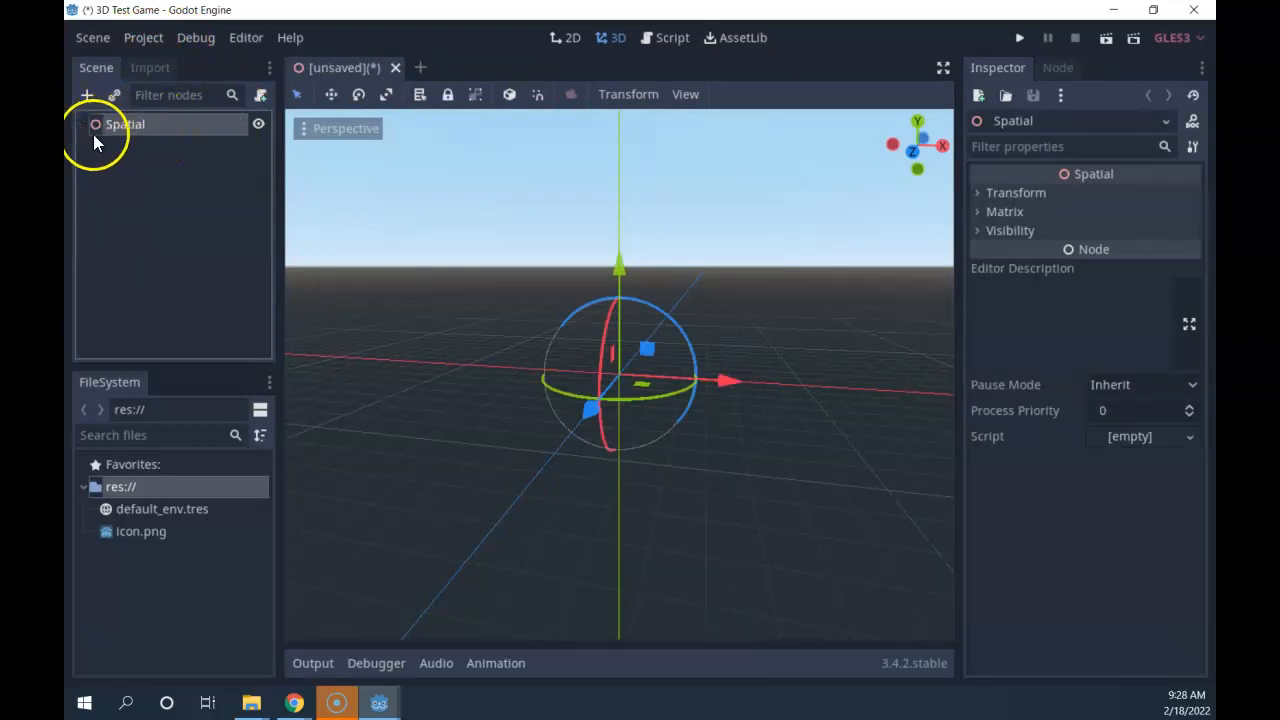
Zoom out and orbit the viewport to see the Spatial gizmo with a raised horizon.
scroll(726, 419, "down", 5)
mouse_move(726, 419)
middle_mouse_down()
mouse_move(709, 503)
mouse_move(567, 441)
mouse_move(423, 322)
mouse_move(414, 419)
mouse_move(686, 477)
mouse_move(883, 423)
mouse_move(552, 441)
mouse_move(343, 297)
mouse_move(489, 437)
mouse_move(703, 423)
mouse_move(806, 470)
mouse_move(641, 446)
mouse_move(763, 435)
middle_mouse_up()
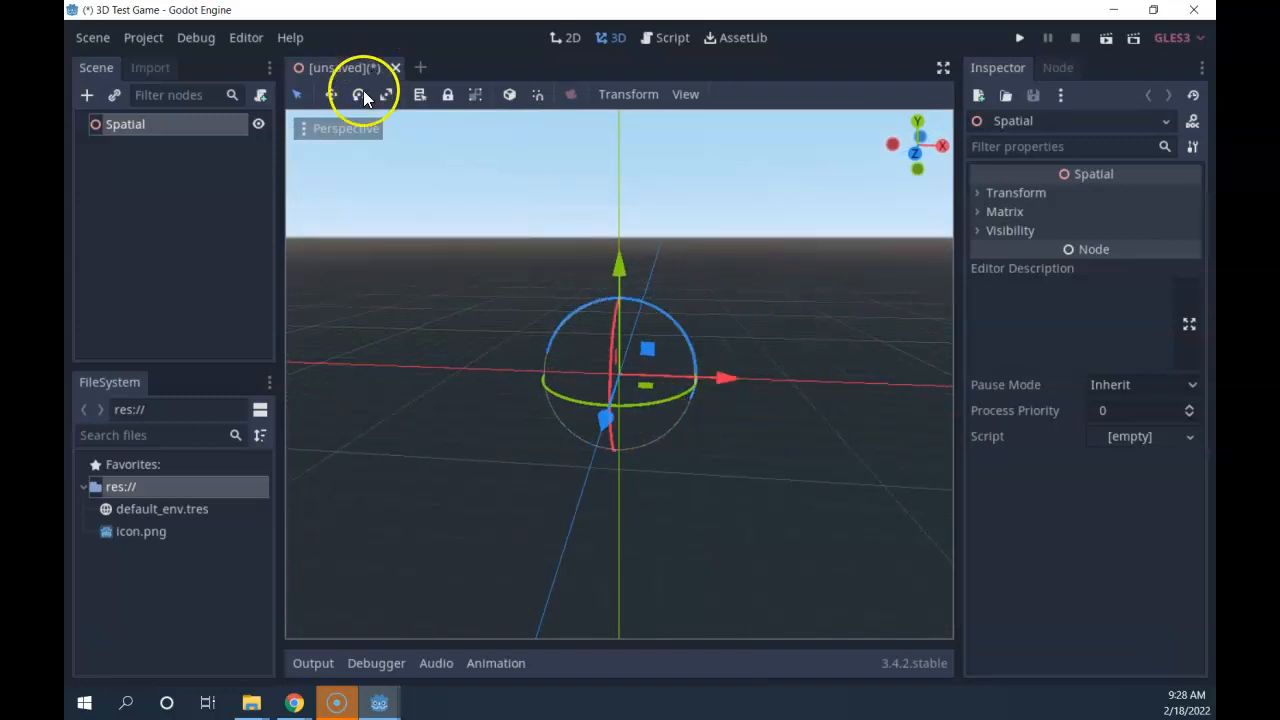
middle_click_drag(699, 423, 669, 457)
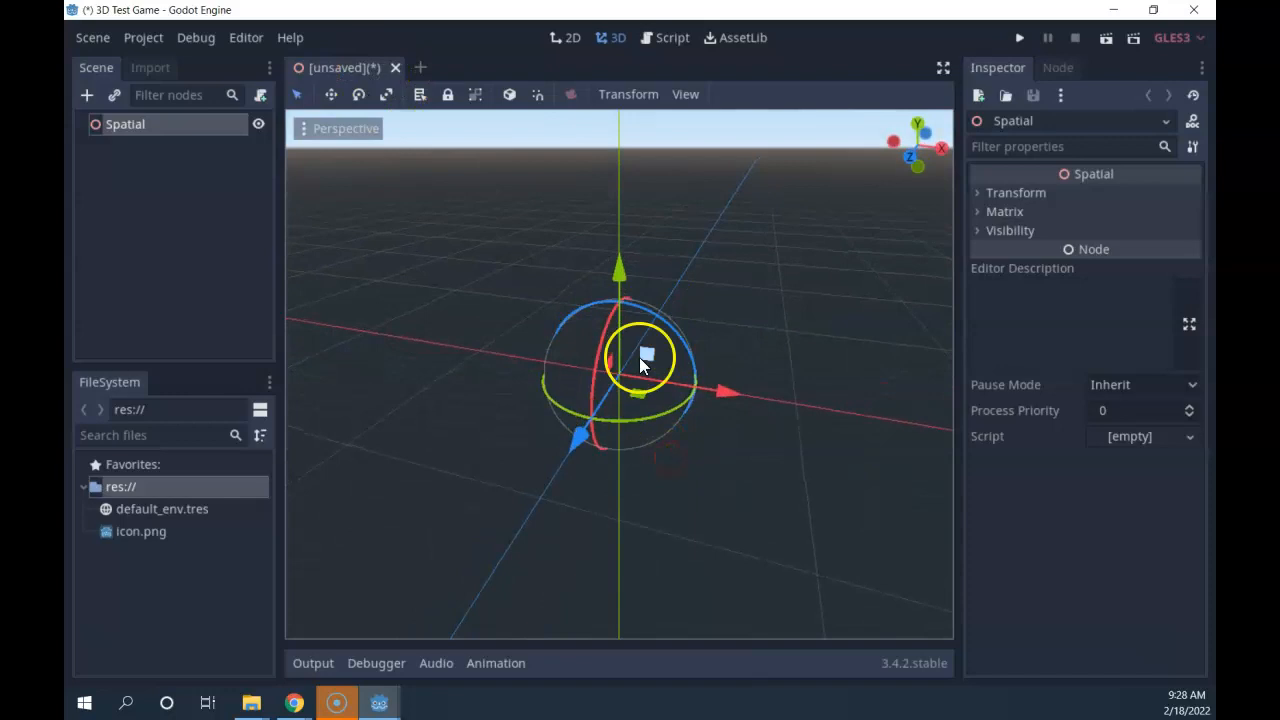
Rename the Spatial root node to 'level1' and keep it selected.
double_click(126, 124)
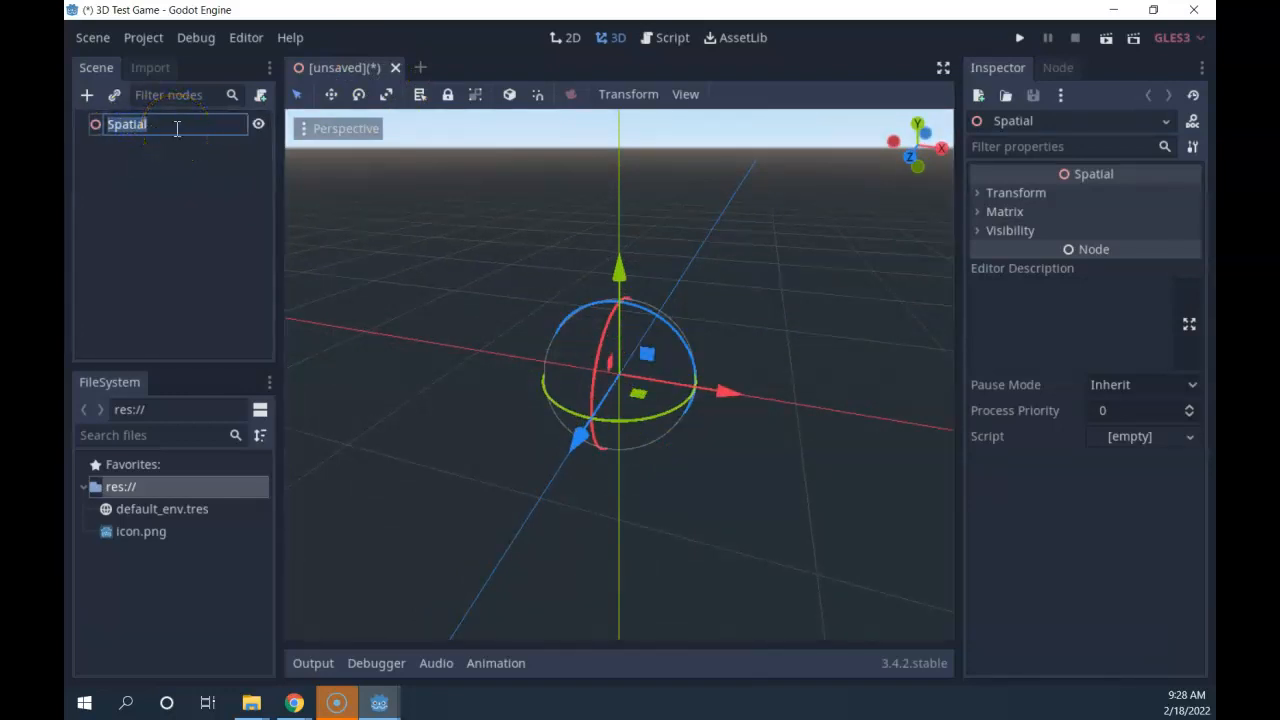
type("level1")
left_click(112, 122)
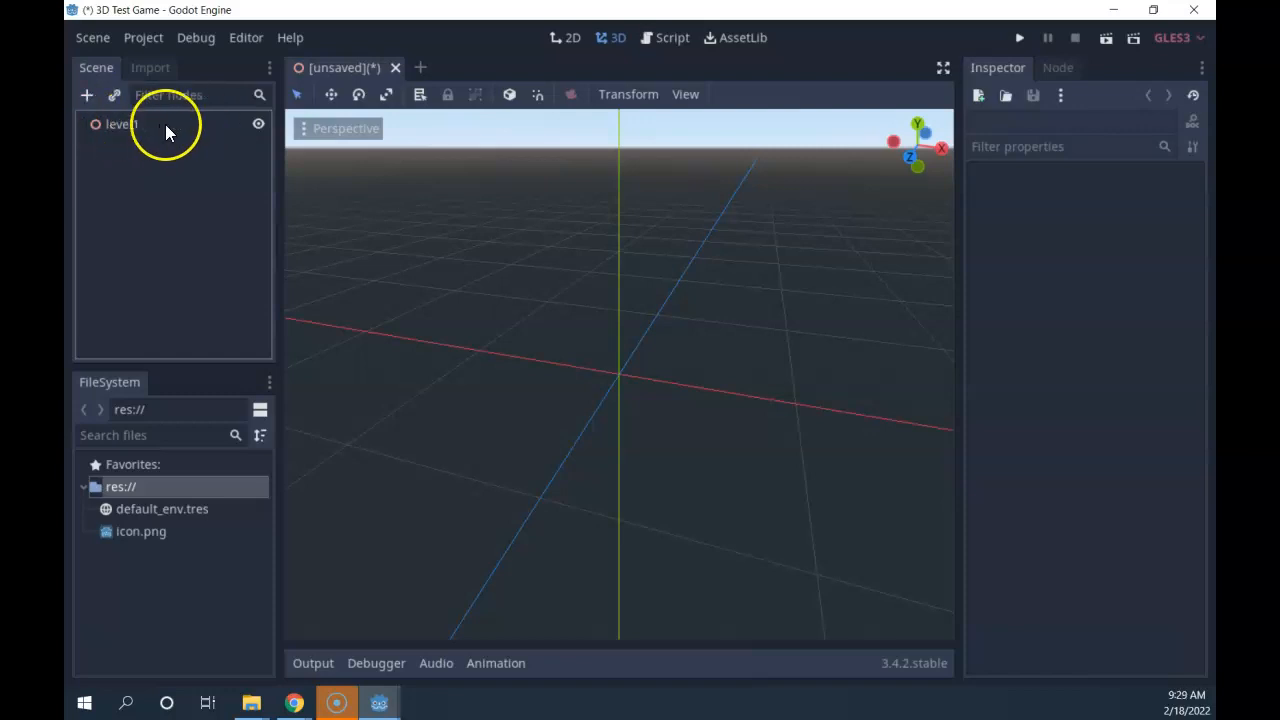
left_click(118, 125)
left_click(114, 128)
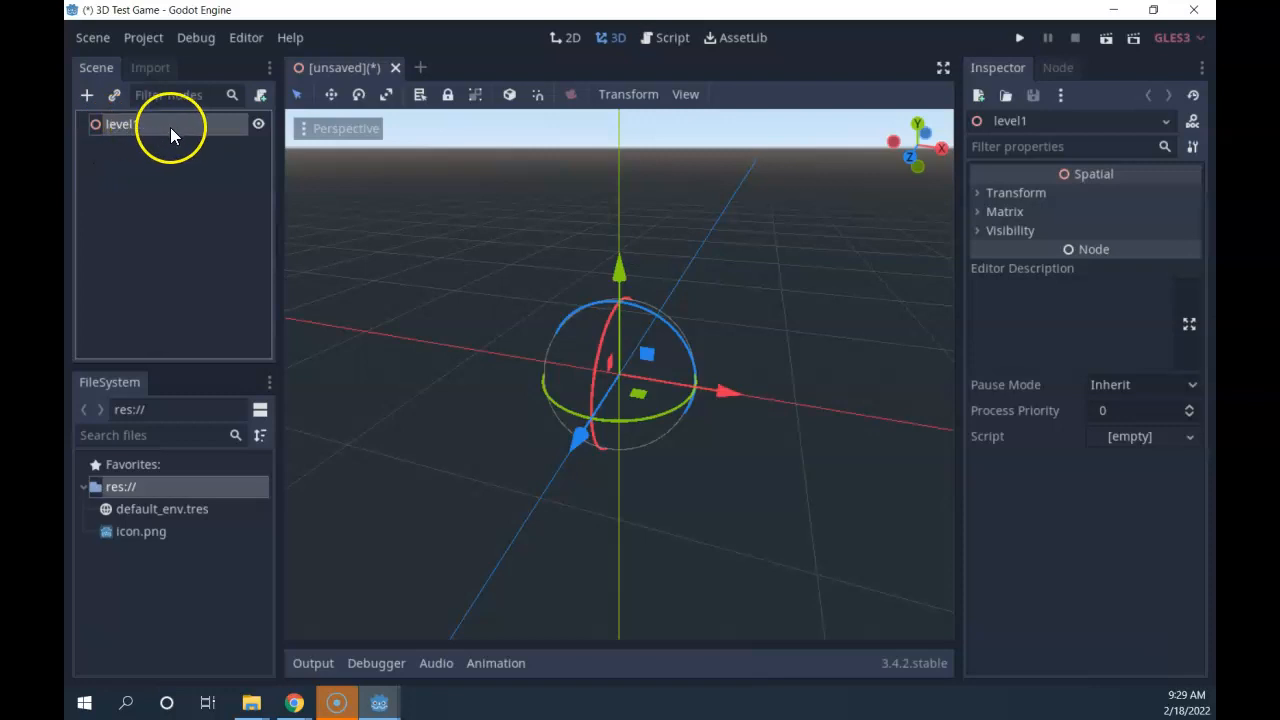
double_click(131, 123)
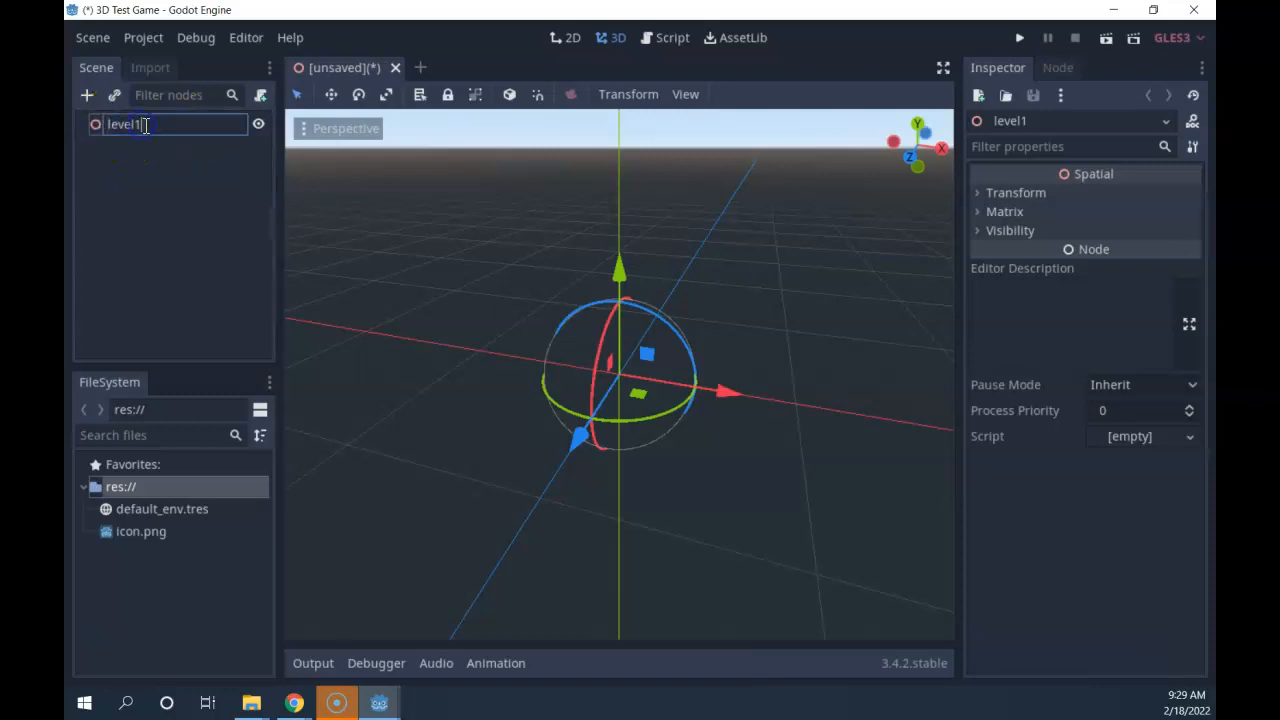
key("BackSpace")
type("One")
left_click_drag(158, 125, 146, 125)
type("1")
left_click(168, 168)
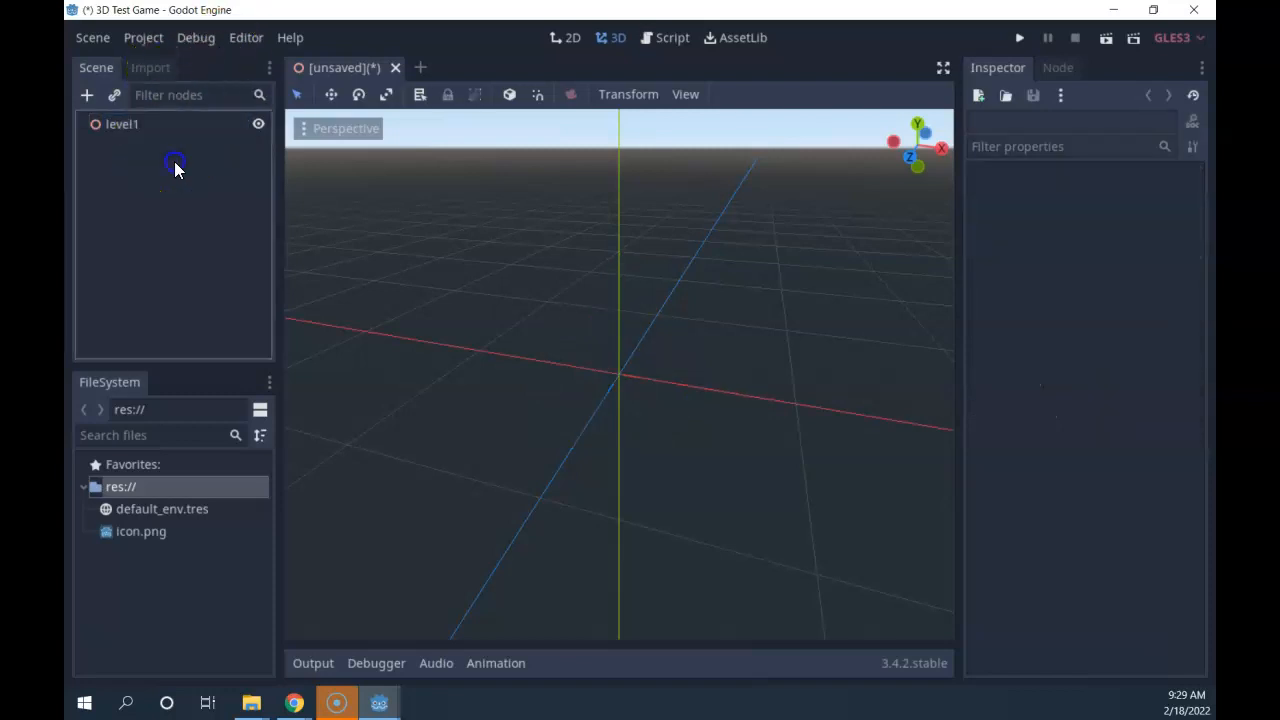
left_click(115, 122)
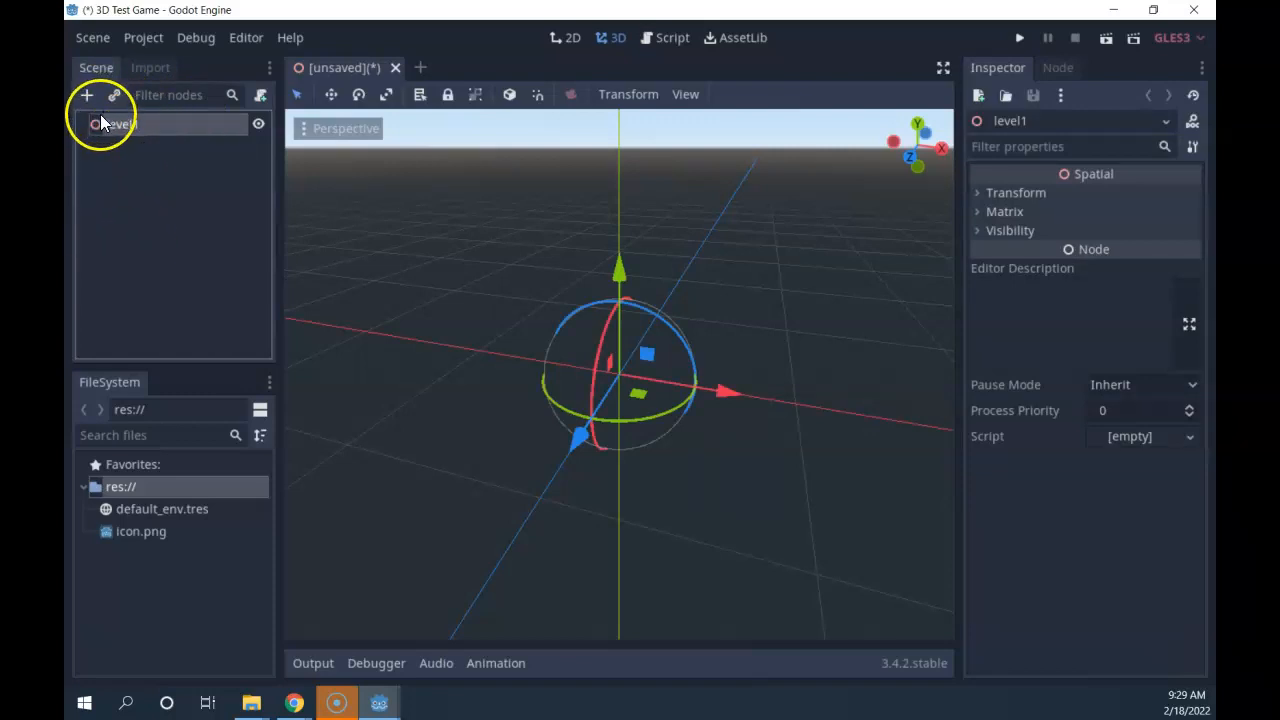
Zoom in and orbit around the level1 origin, then reselect level1 in the Scene tree.
scroll(769, 364, "up", 4)
middle_click_drag(781, 405, 724, 385)
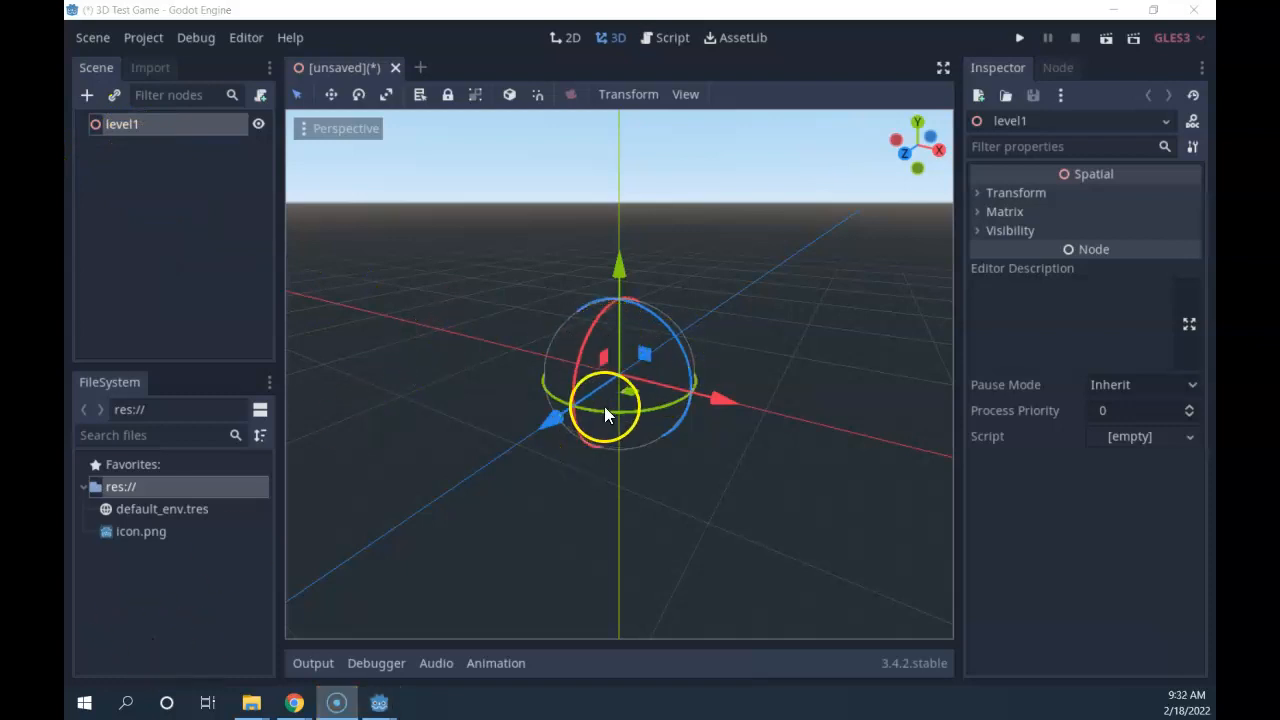
middle_click_drag(765, 361, 744, 291)
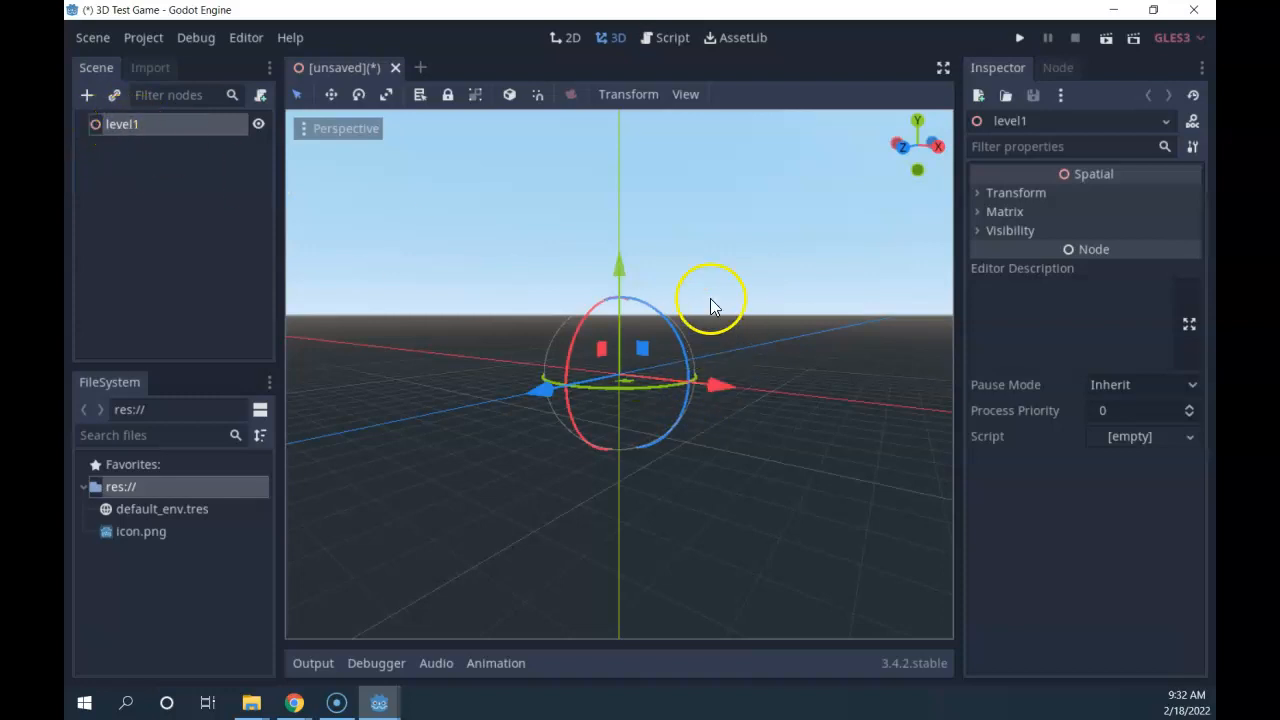
middle_click_drag(757, 355, 882, 411)
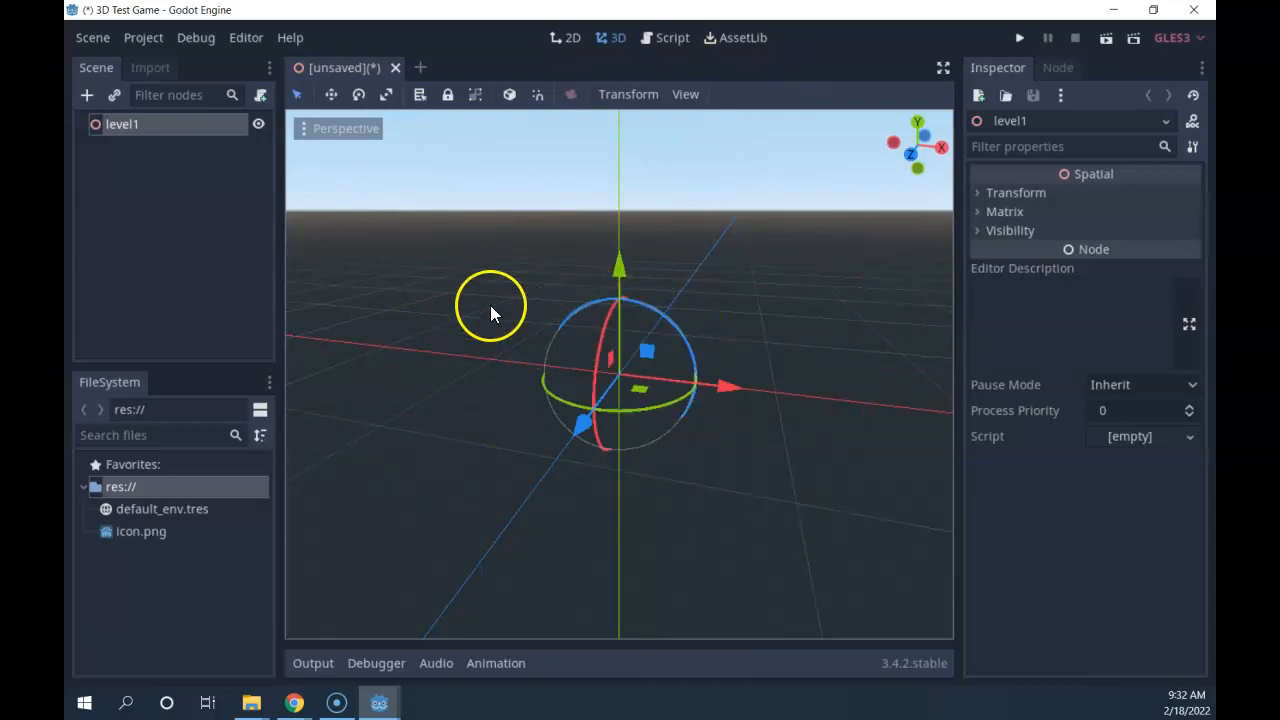
left_click(140, 128)
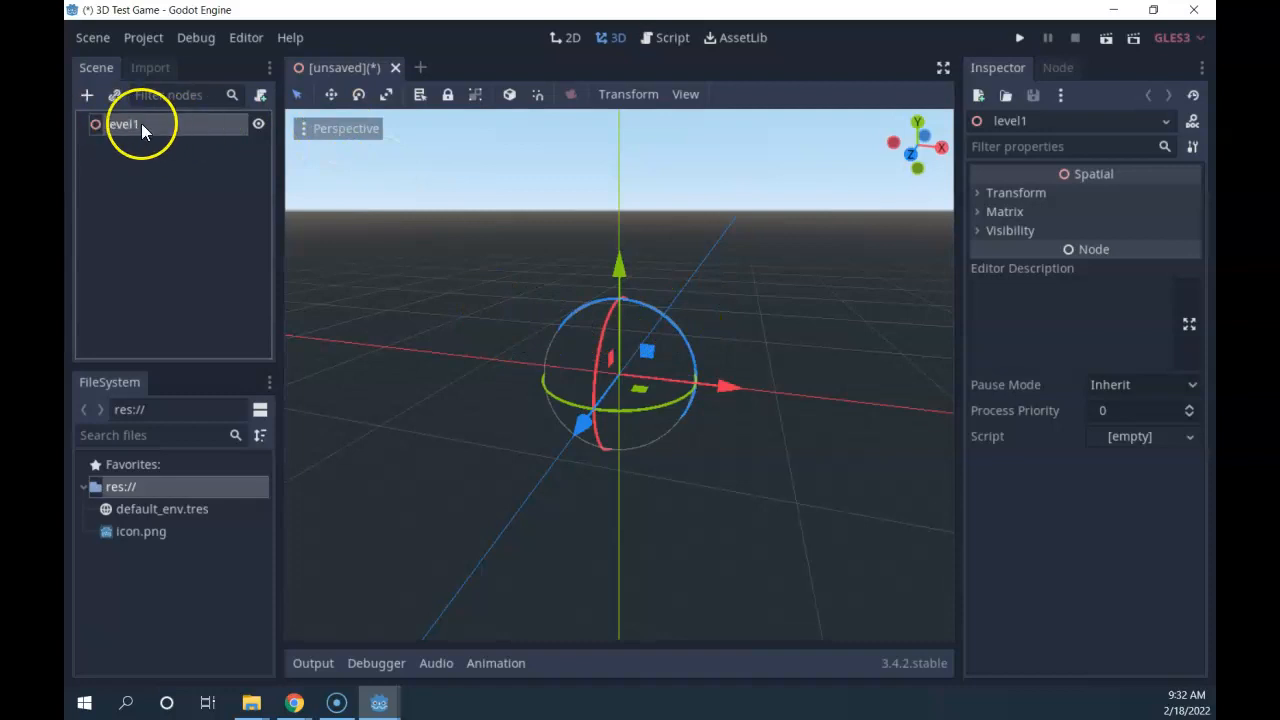
left_click(88, 95)
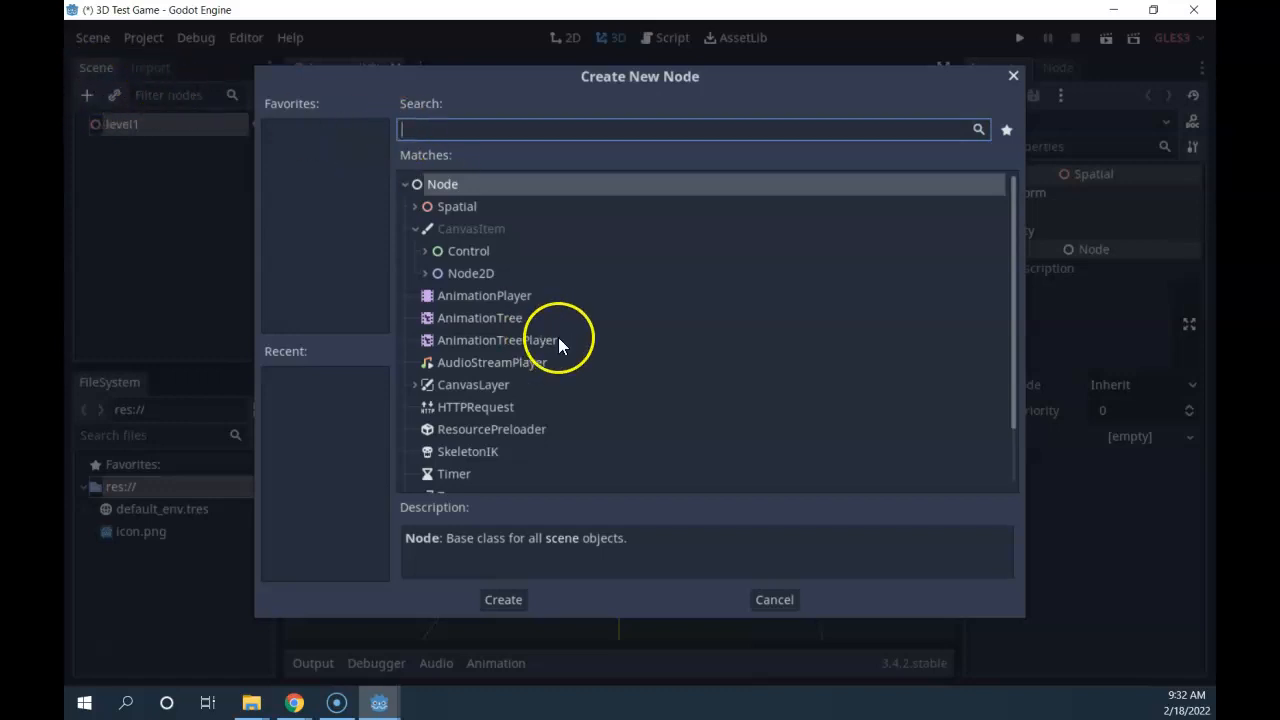
left_click(440, 207)
left_click(467, 251)
left_click(459, 268)
scroll(522, 350, "down", 3)
scroll(510, 392, "up", 3)
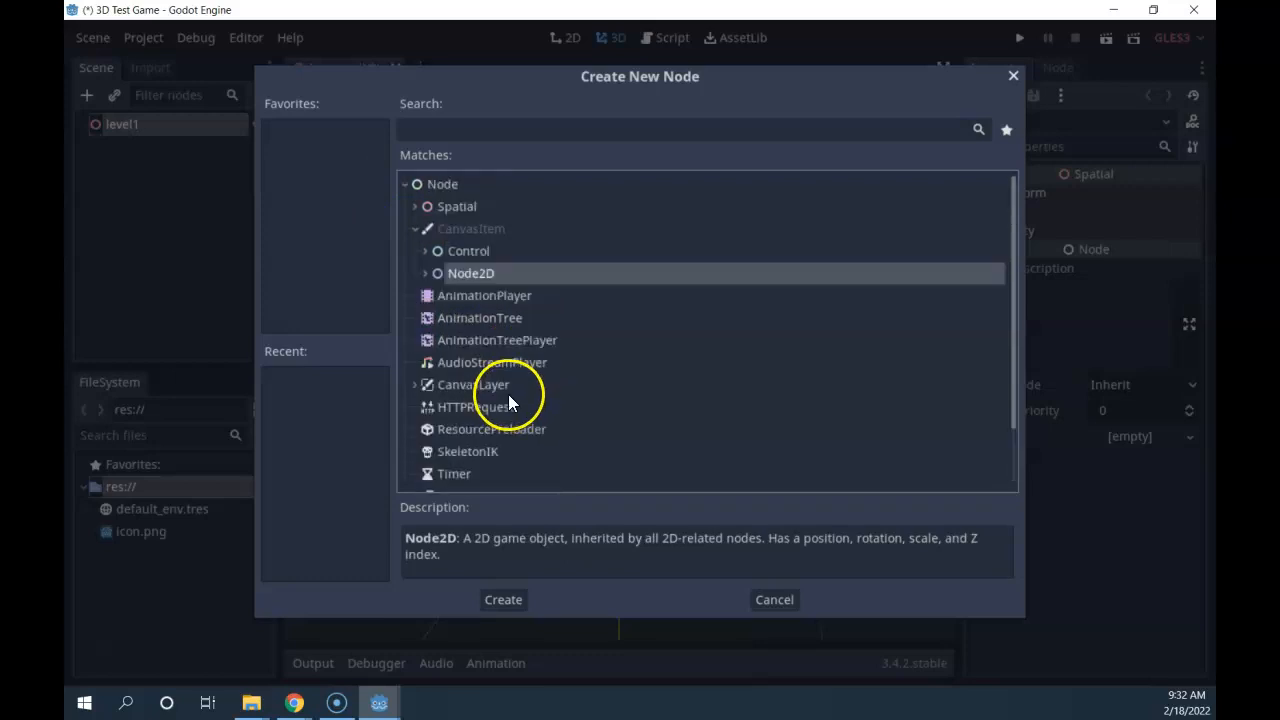
left_click(424, 252)
scroll(480, 440, "down", 4)
scroll(489, 420, "up", 4)
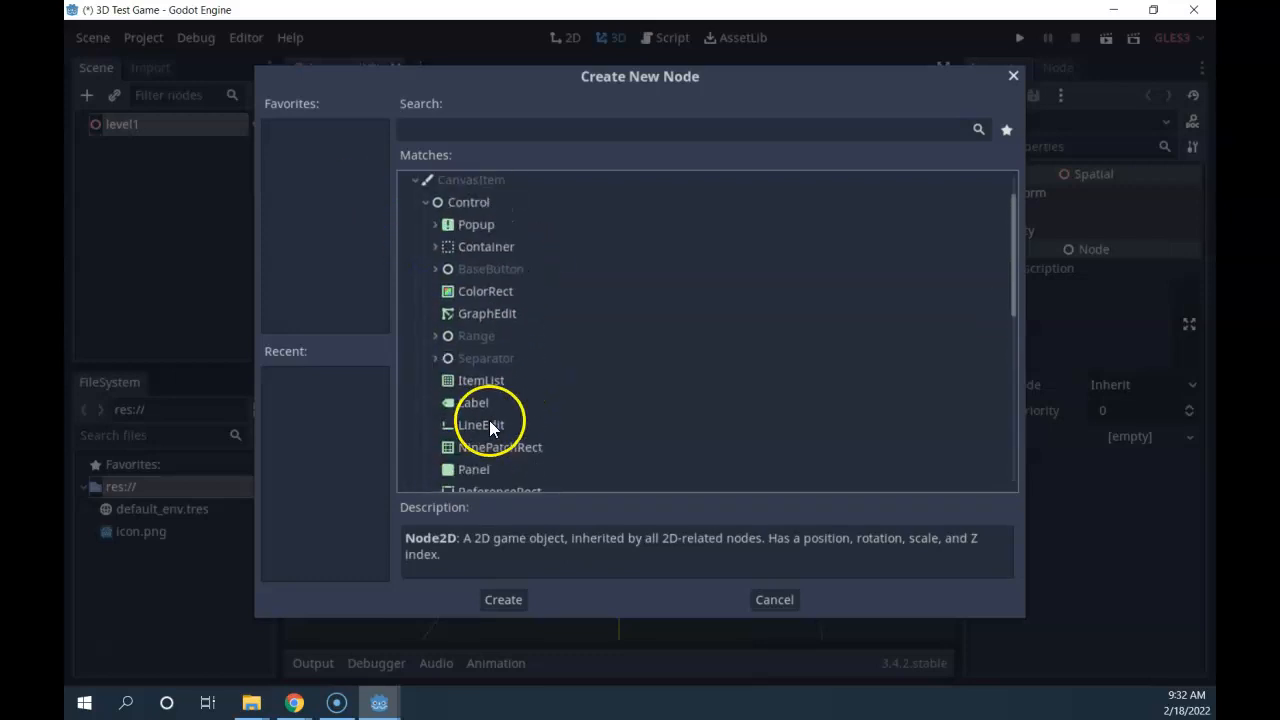
left_click(424, 251)
left_click(425, 273)
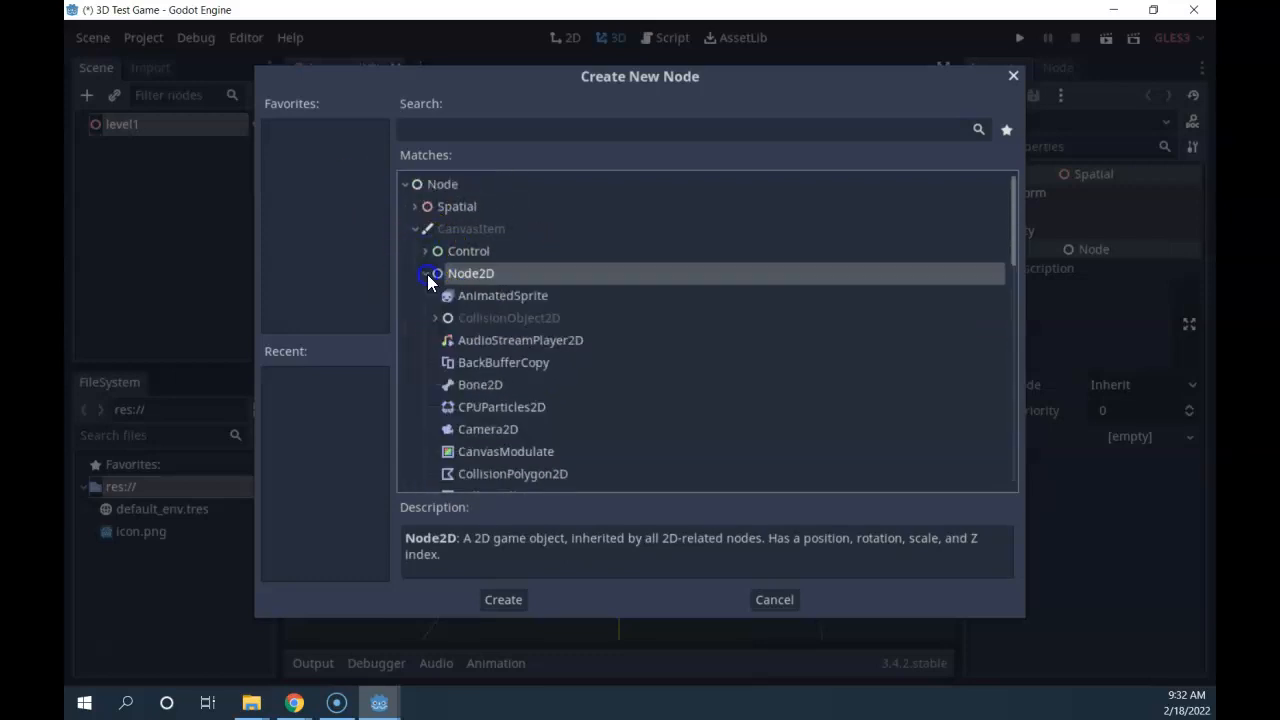
left_click(425, 274)
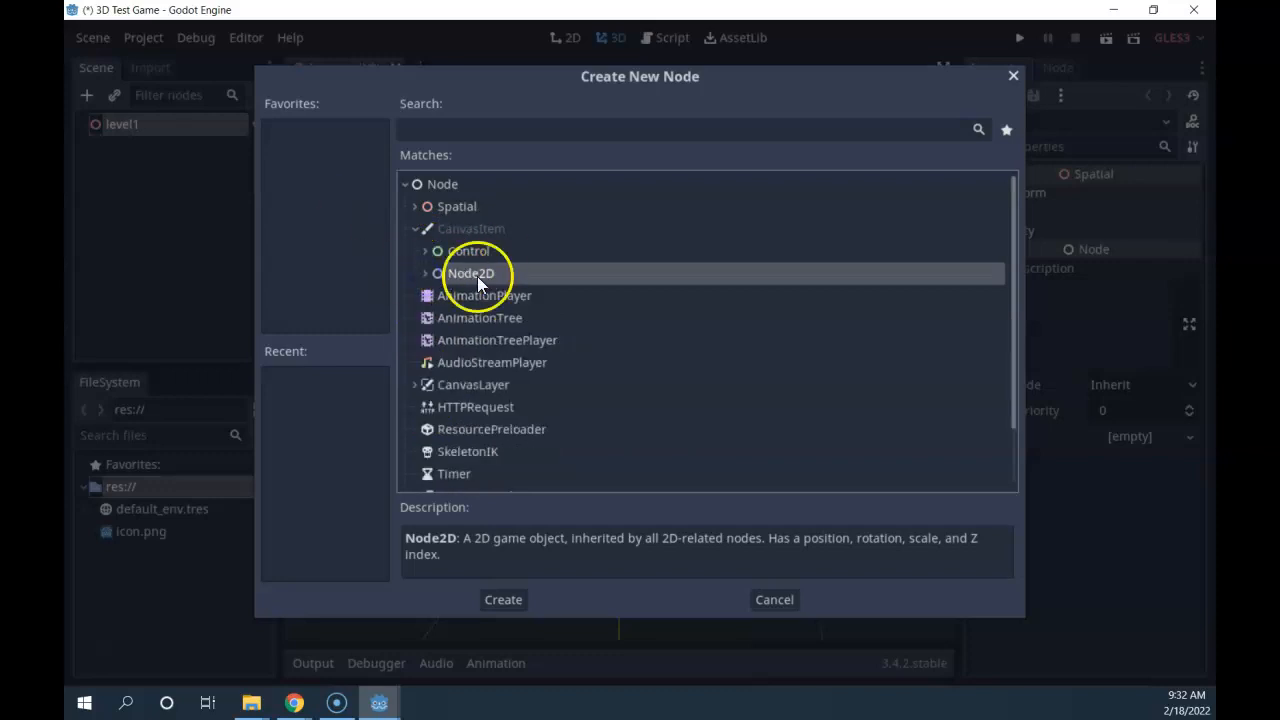
left_click(416, 207)
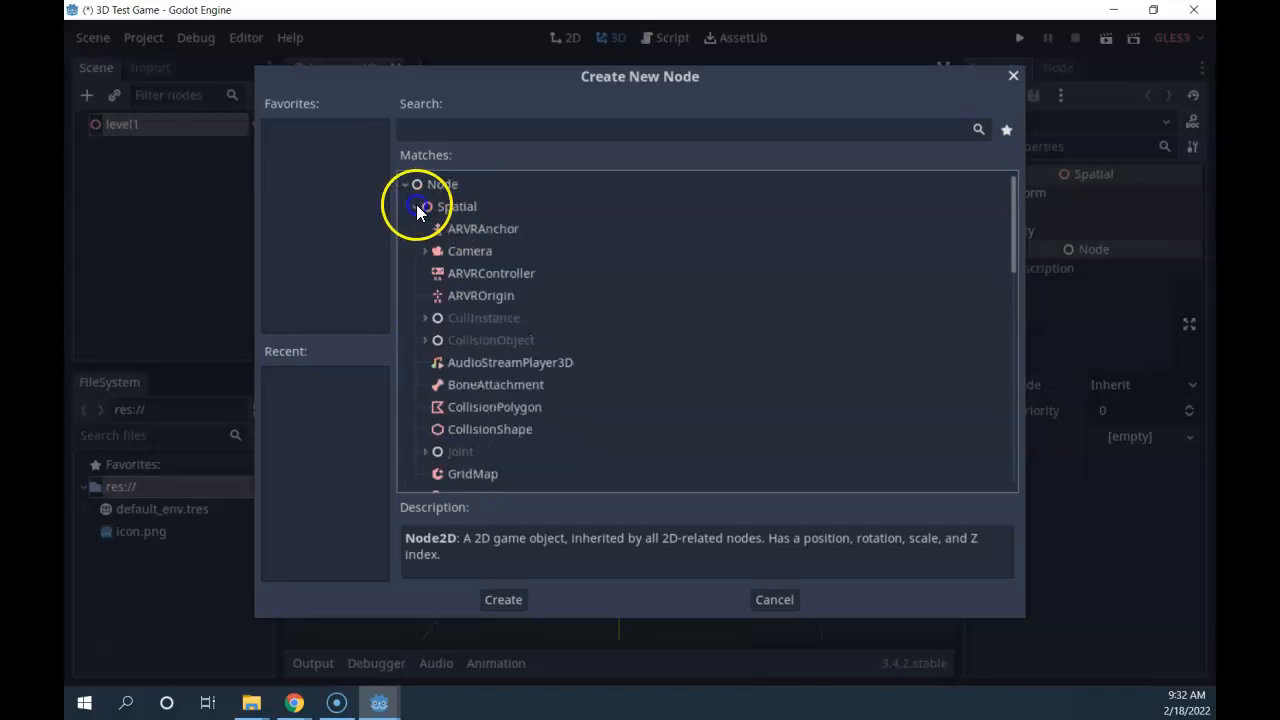
scroll(490, 380, "down", 4)
scroll(493, 425, "up", 4)
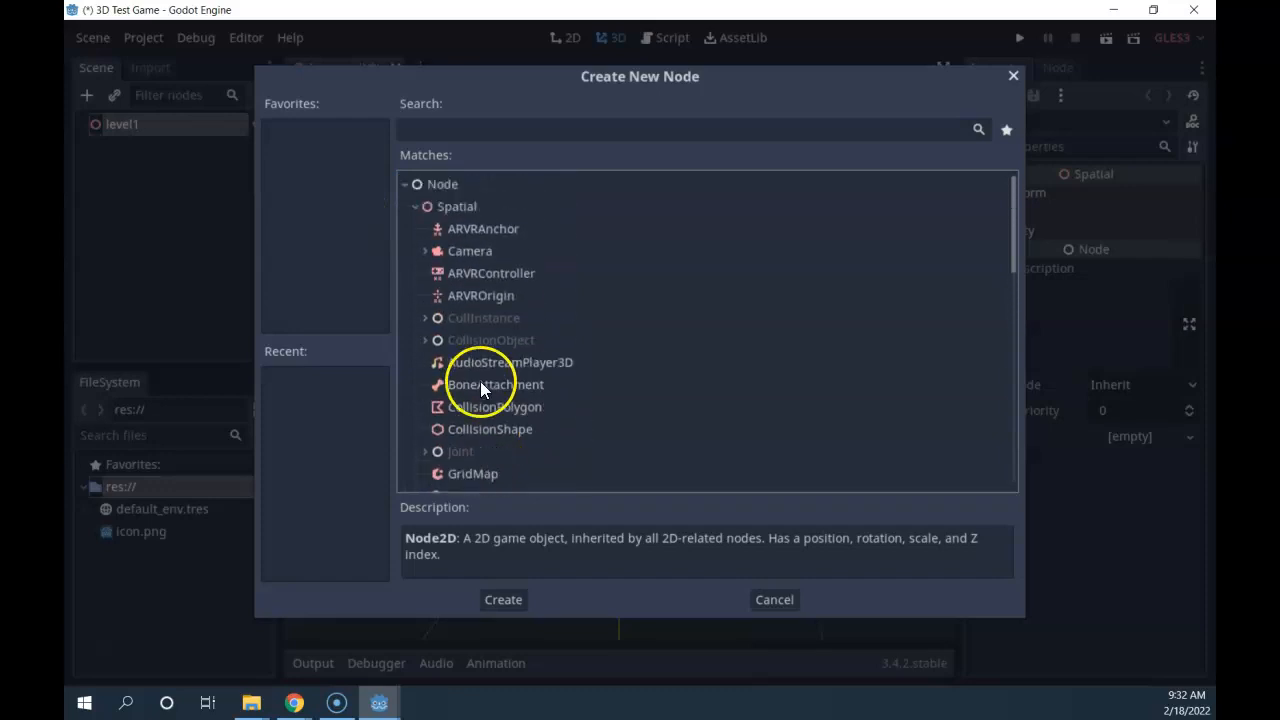
left_click(415, 207)
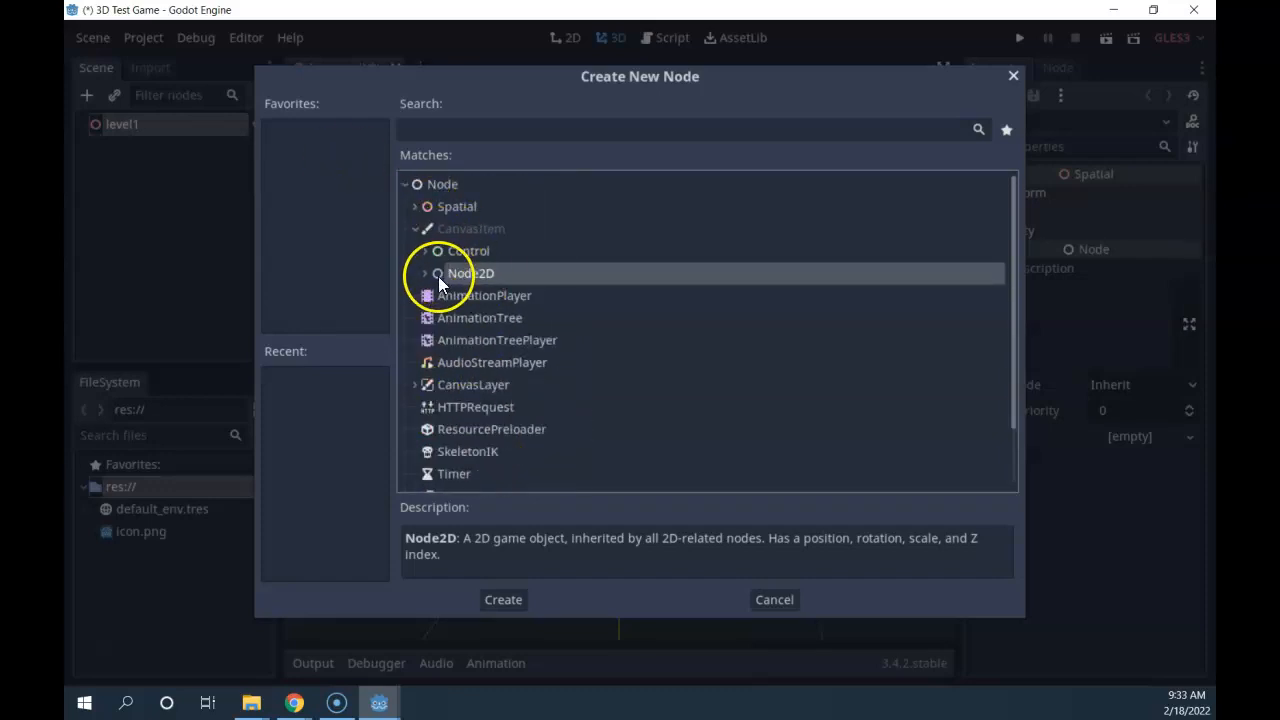
left_click(427, 252)
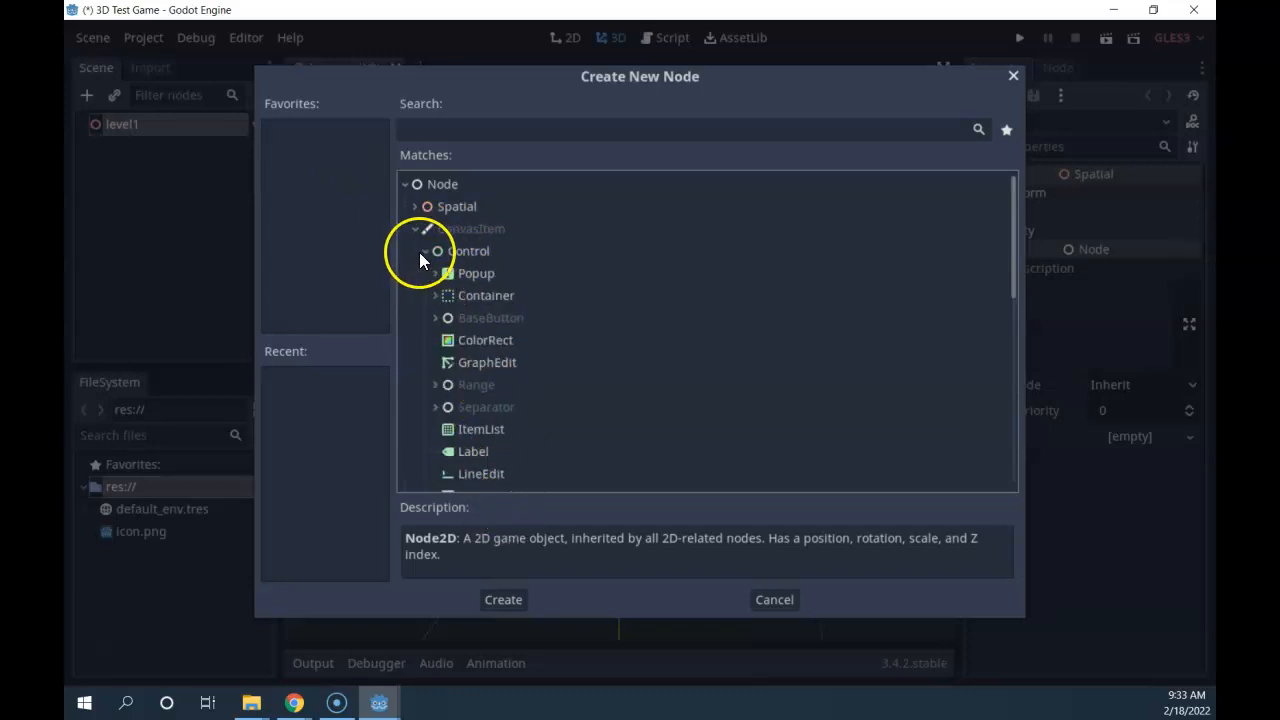
left_click(425, 252)
left_click(426, 252)
scroll(484, 335, "down", 5)
scroll(500, 300, "up", 5)
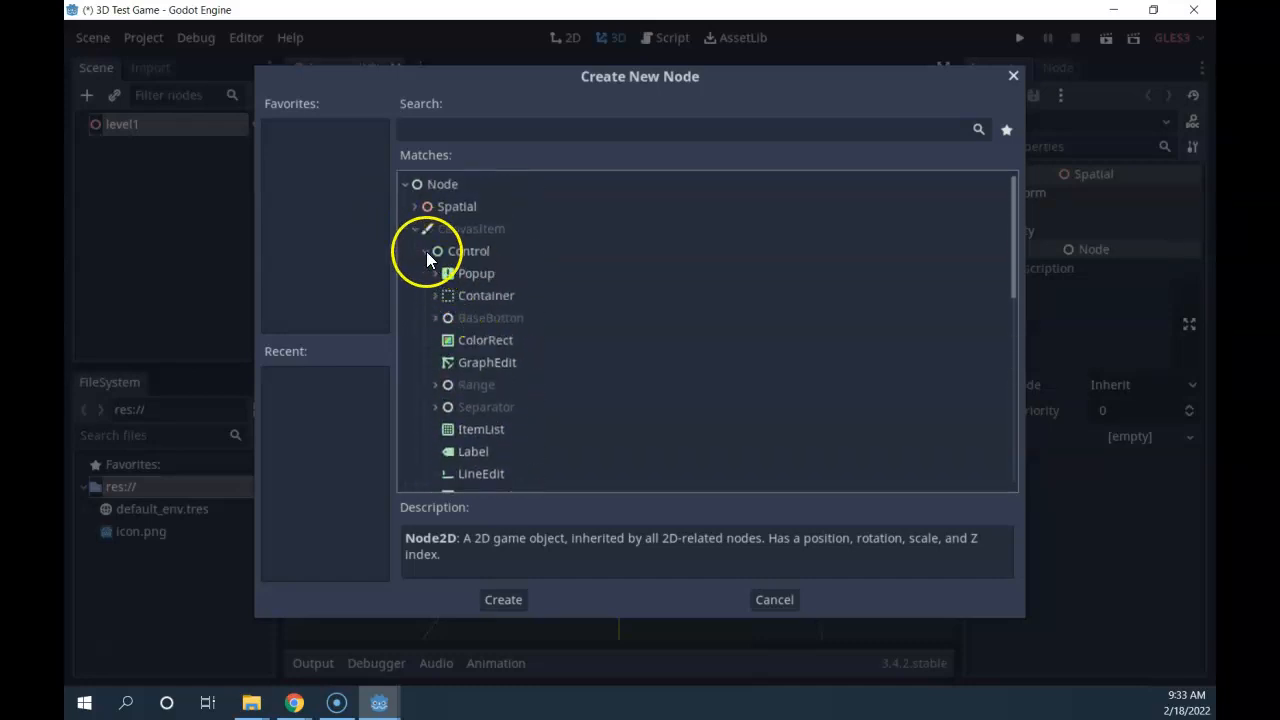
left_click(426, 252)
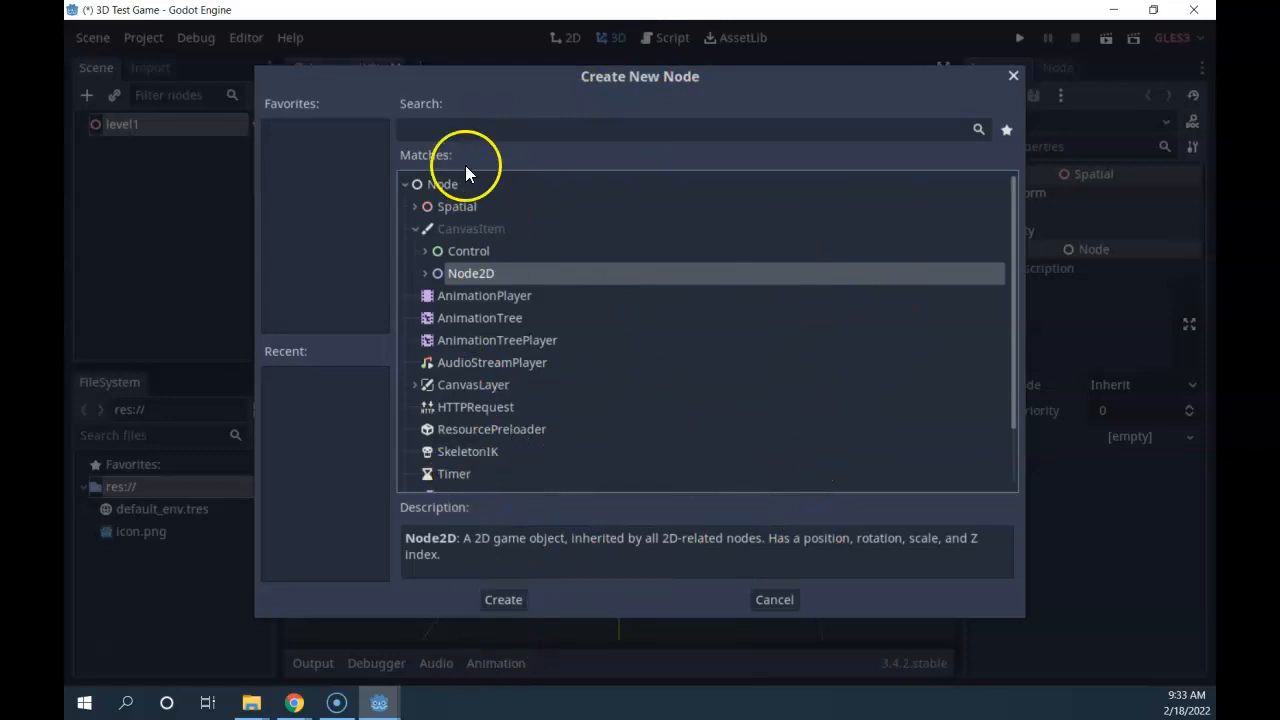
left_click(416, 207)
left_click(425, 251)
left_click(425, 251)
left_click(425, 317)
left_click(425, 317)
left_click(416, 207)
left_click(404, 184)
left_click(457, 128)
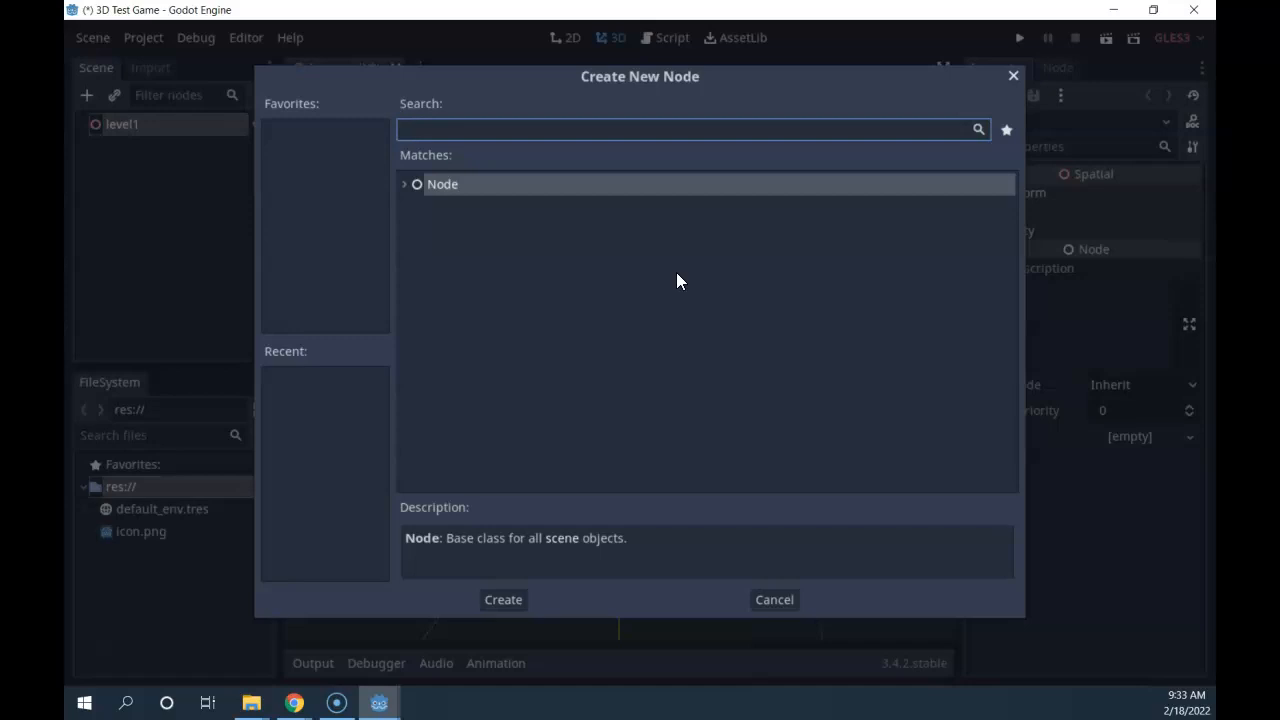
Search 'stat' and add a StaticBody node under level1.
type("sta")
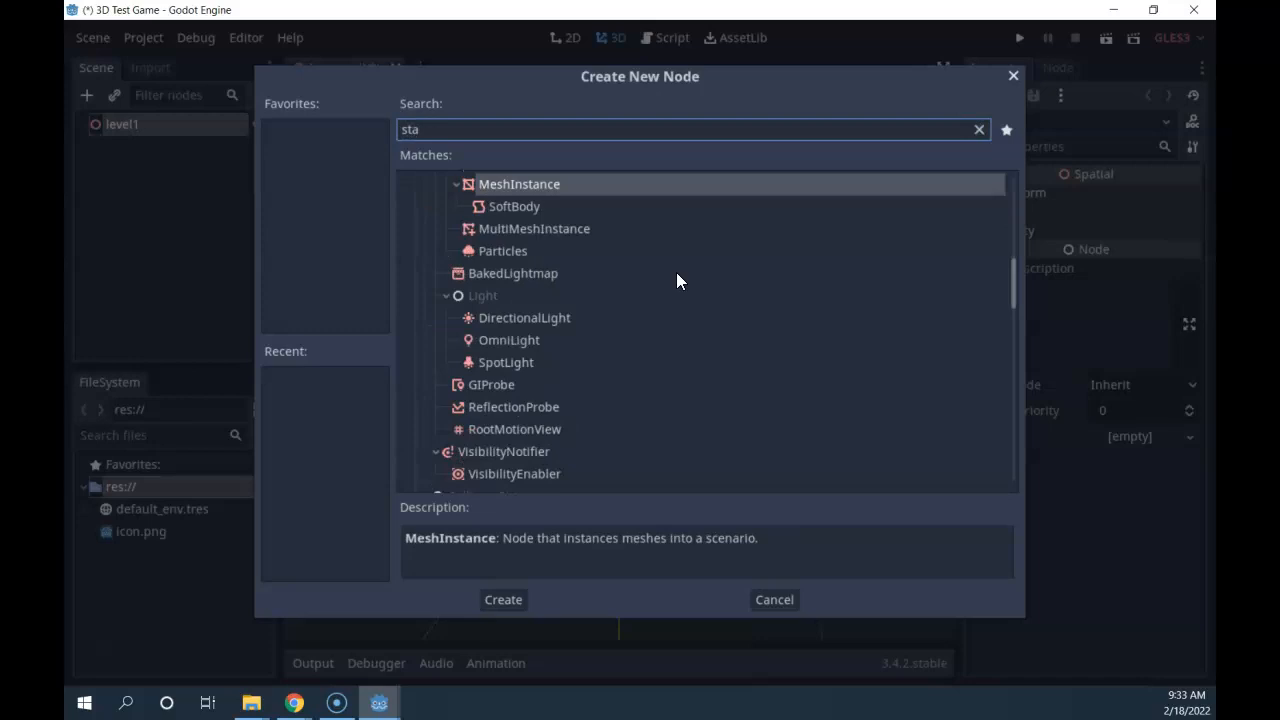
type("t")
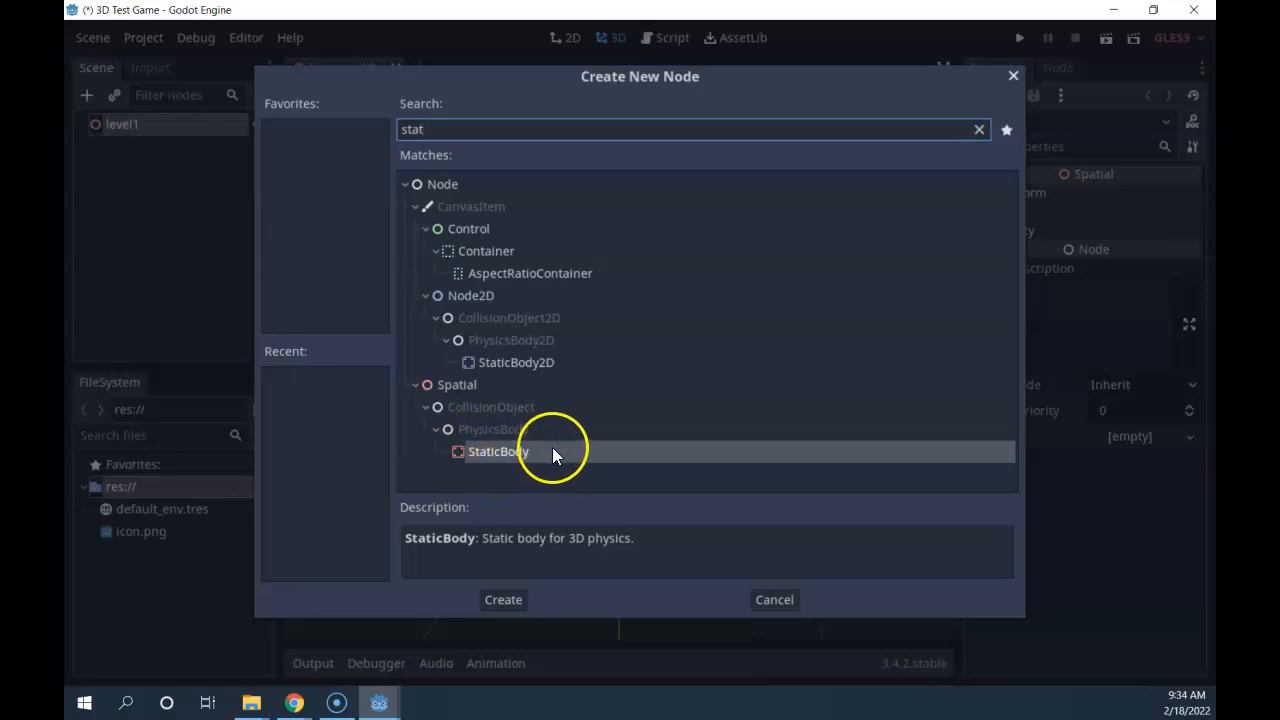
double_click(496, 453)
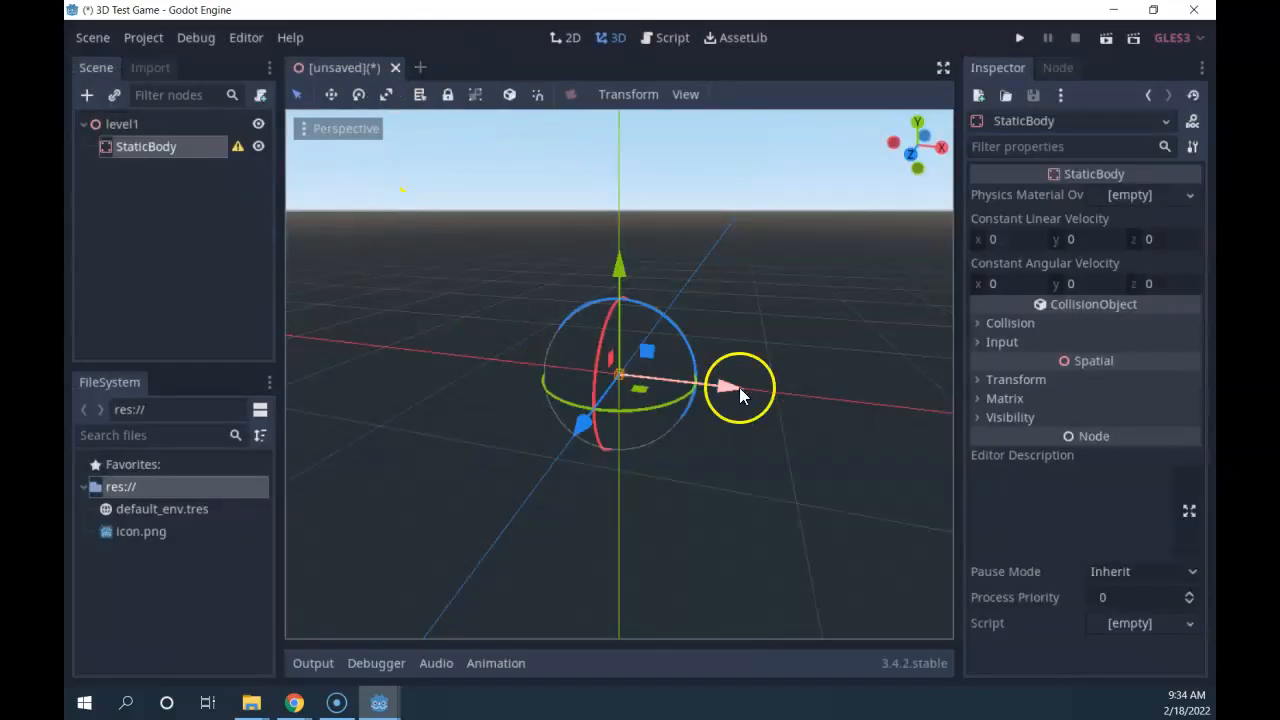
scroll(620, 362, "up", 5)
scroll(637, 376, "up", 5)
middle_click_drag(775, 463, 882, 421)
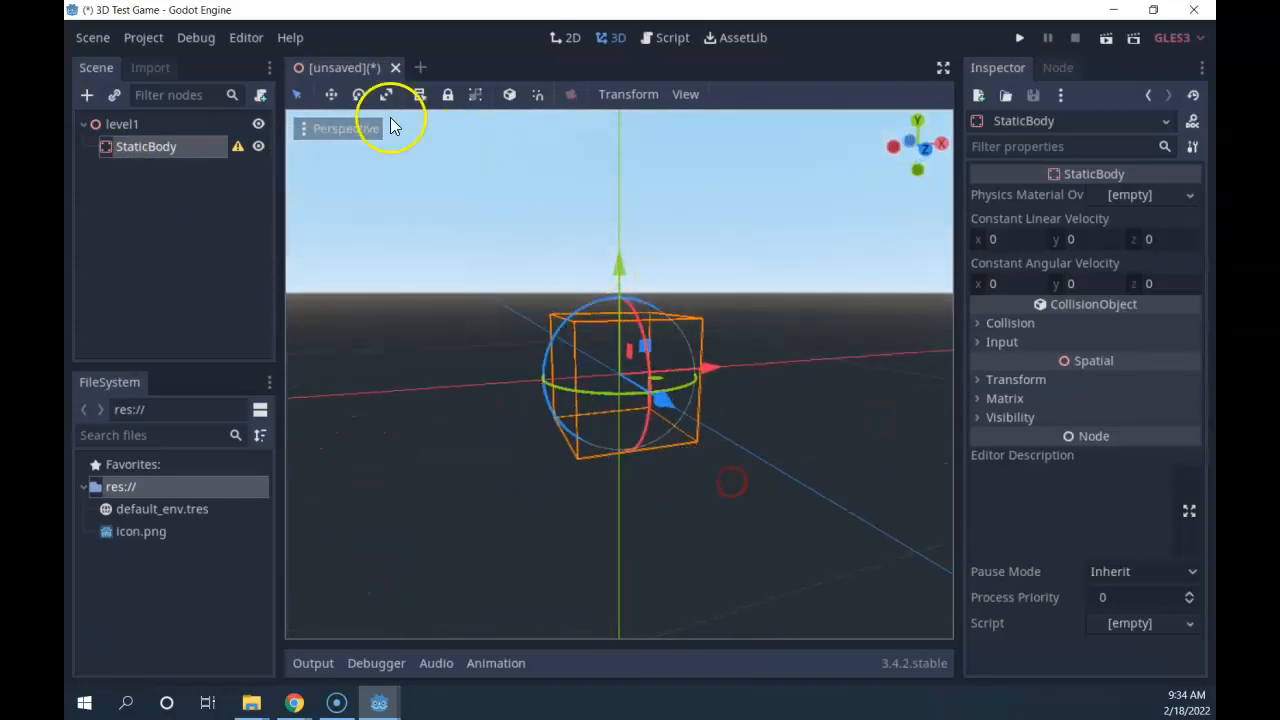
left_click(237, 147)
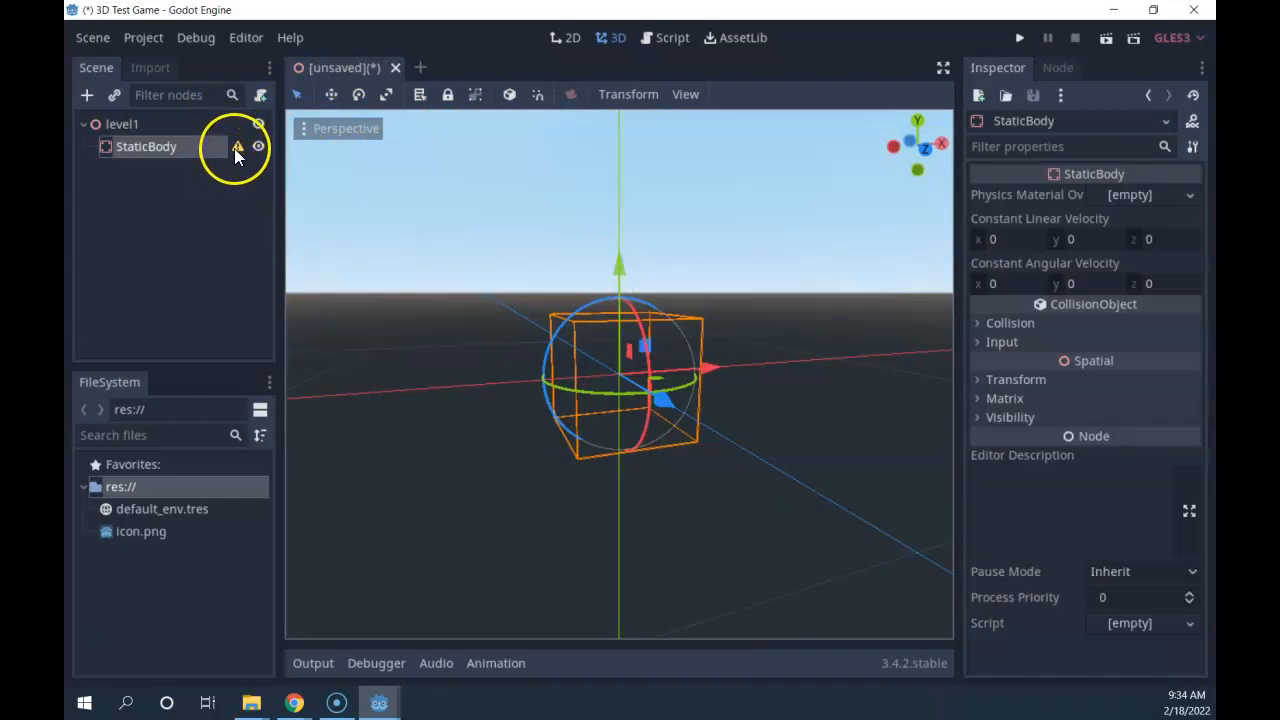
mouse_move(233, 147)
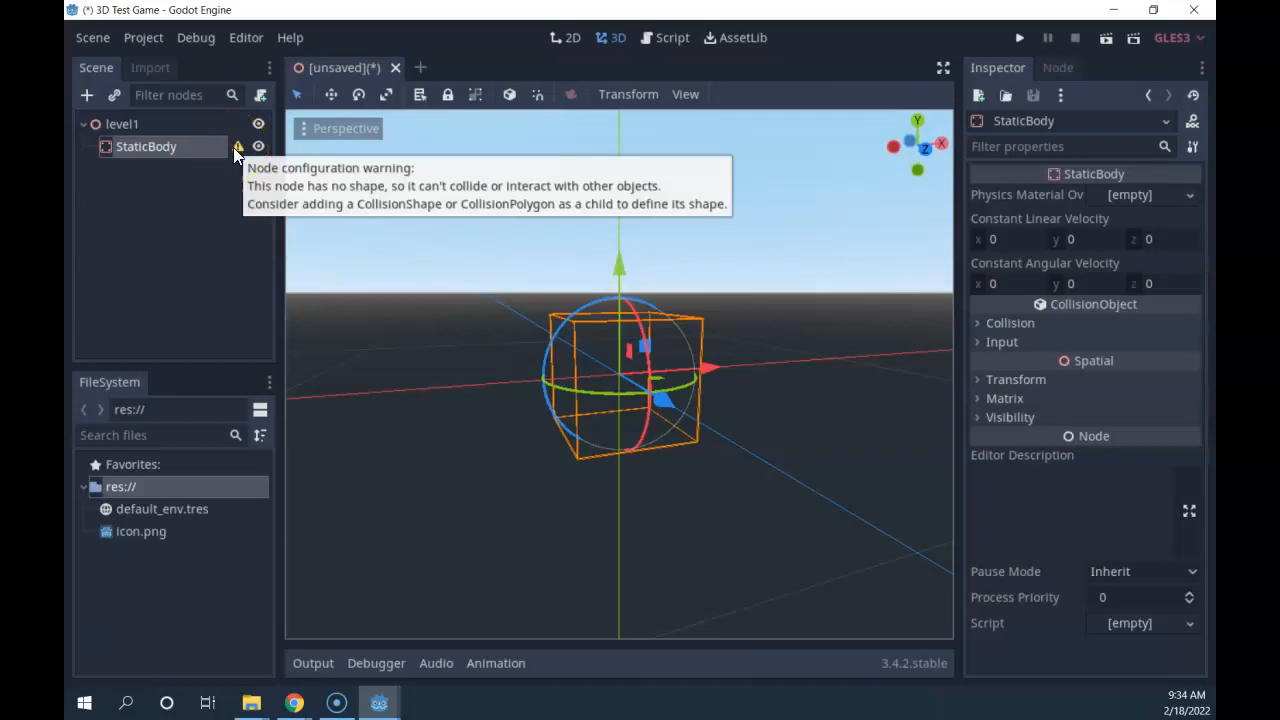
left_click(226, 153)
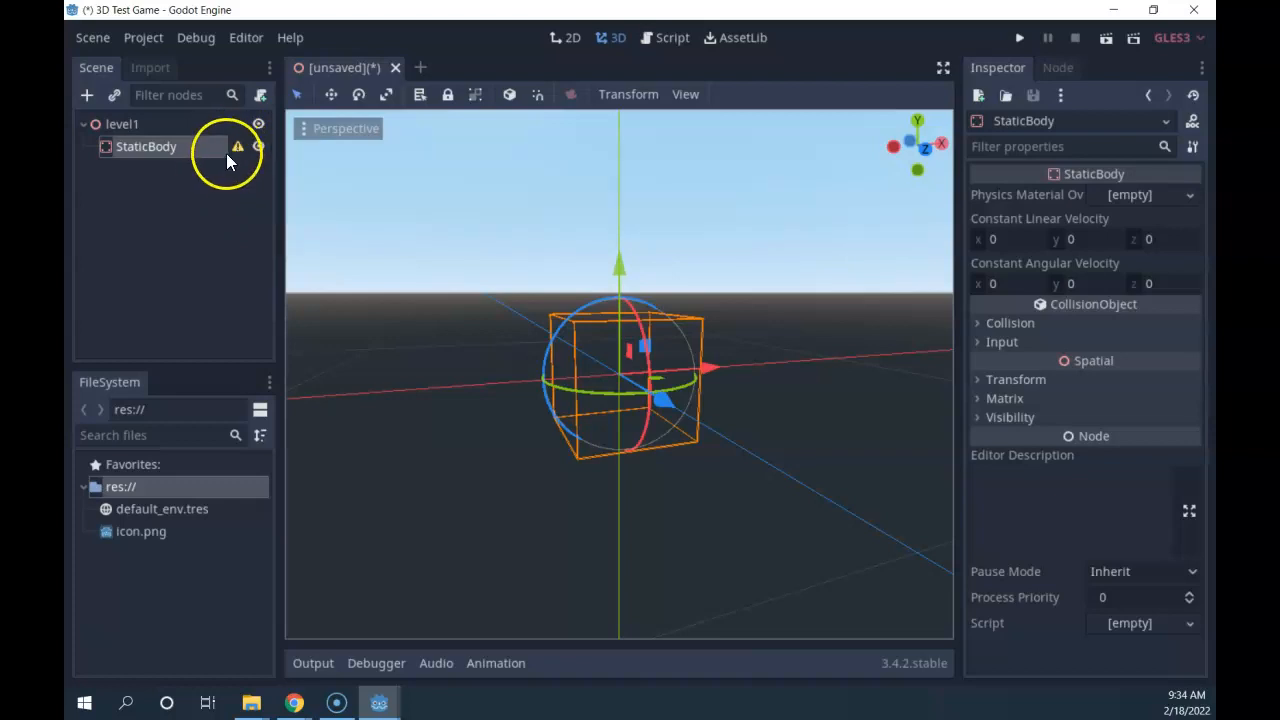
mouse_move(235, 147)
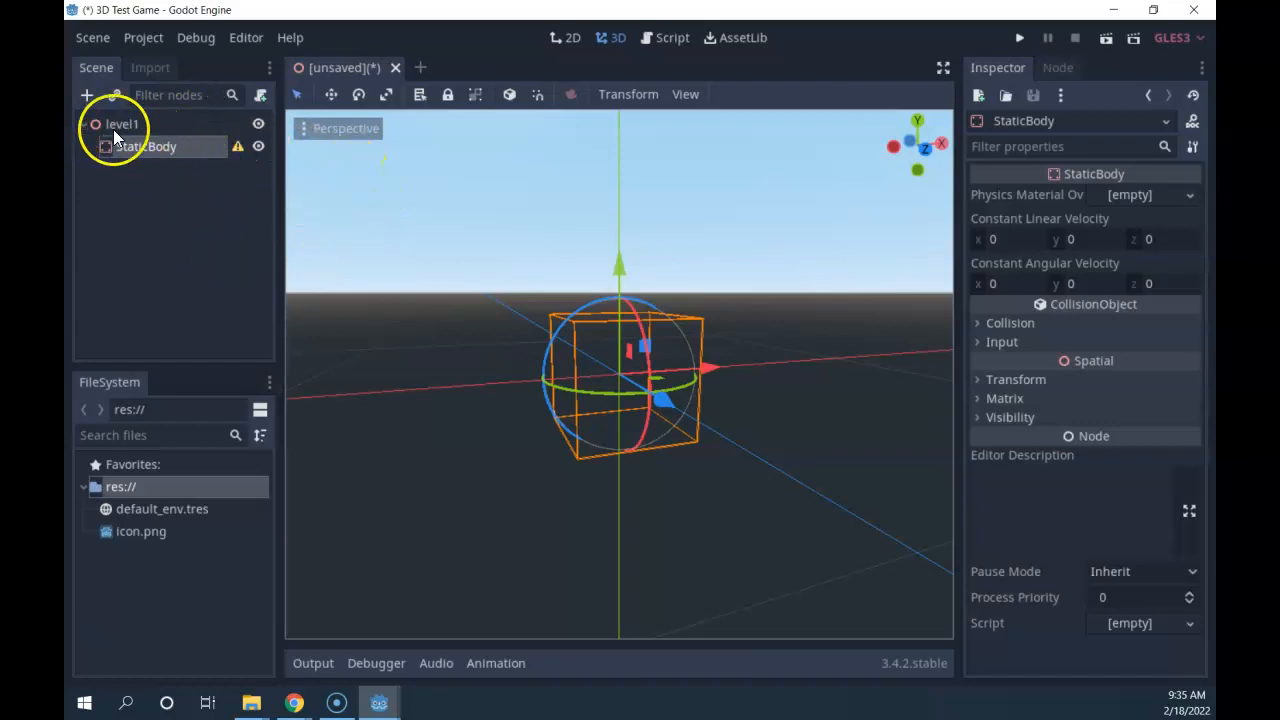
Rename the StaticBody node to 'floor'.
left_click(146, 149)
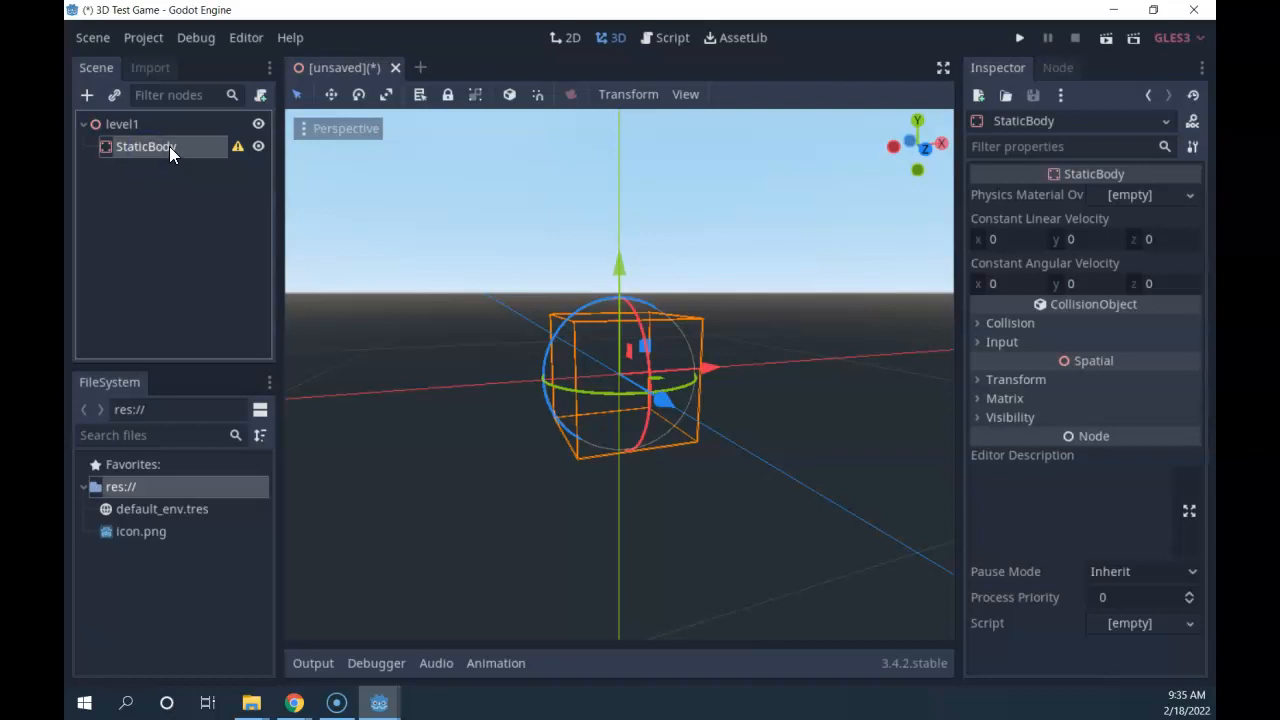
double_click(169, 146)
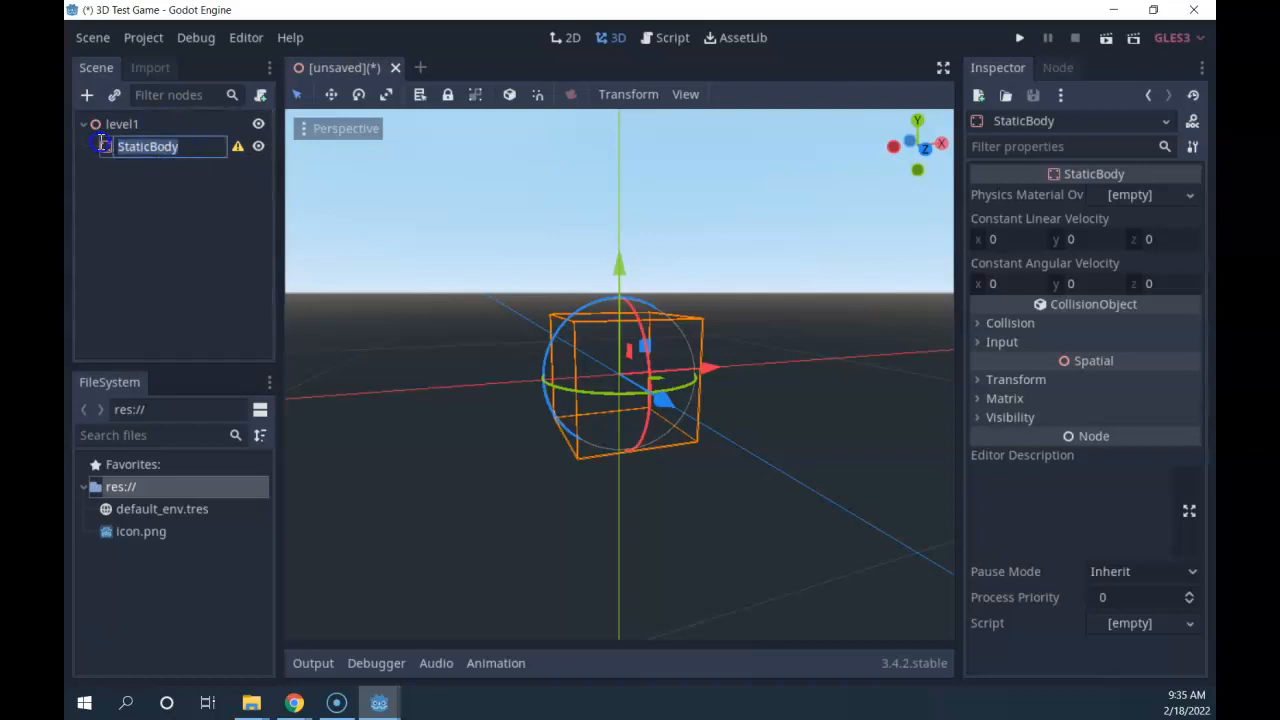
type("floor")
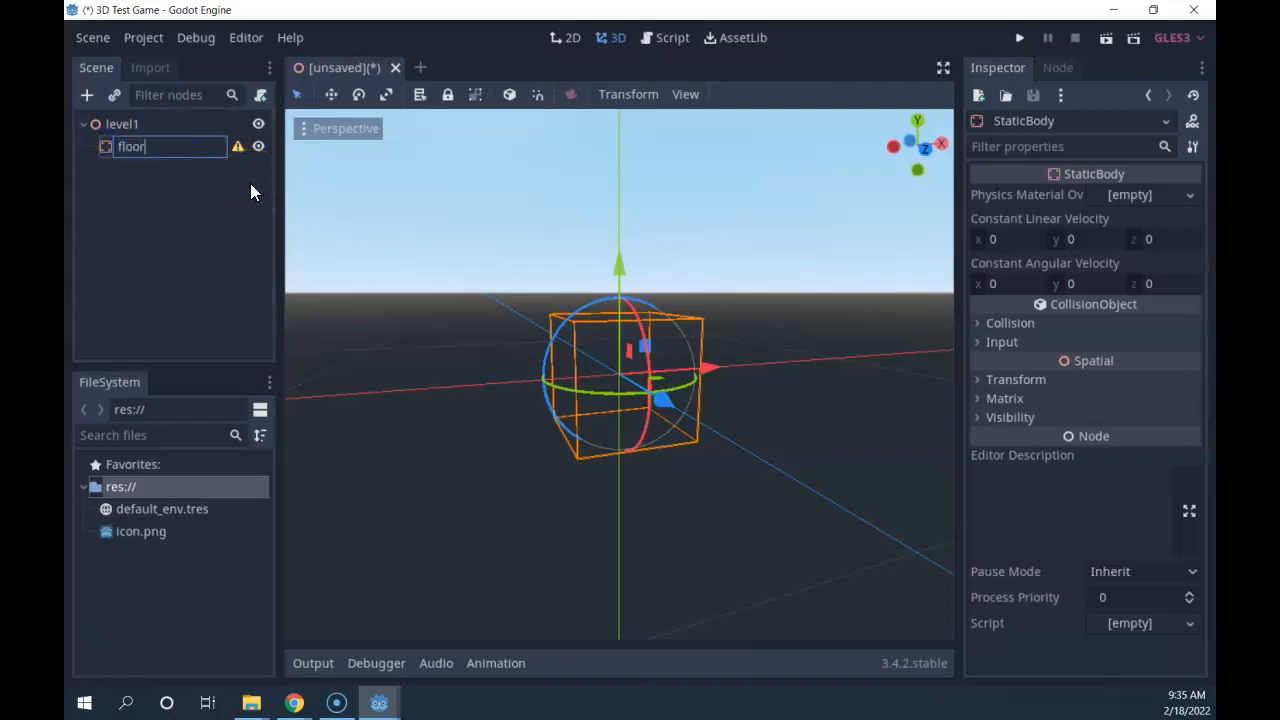
left_click(195, 172)
left_click(150, 147)
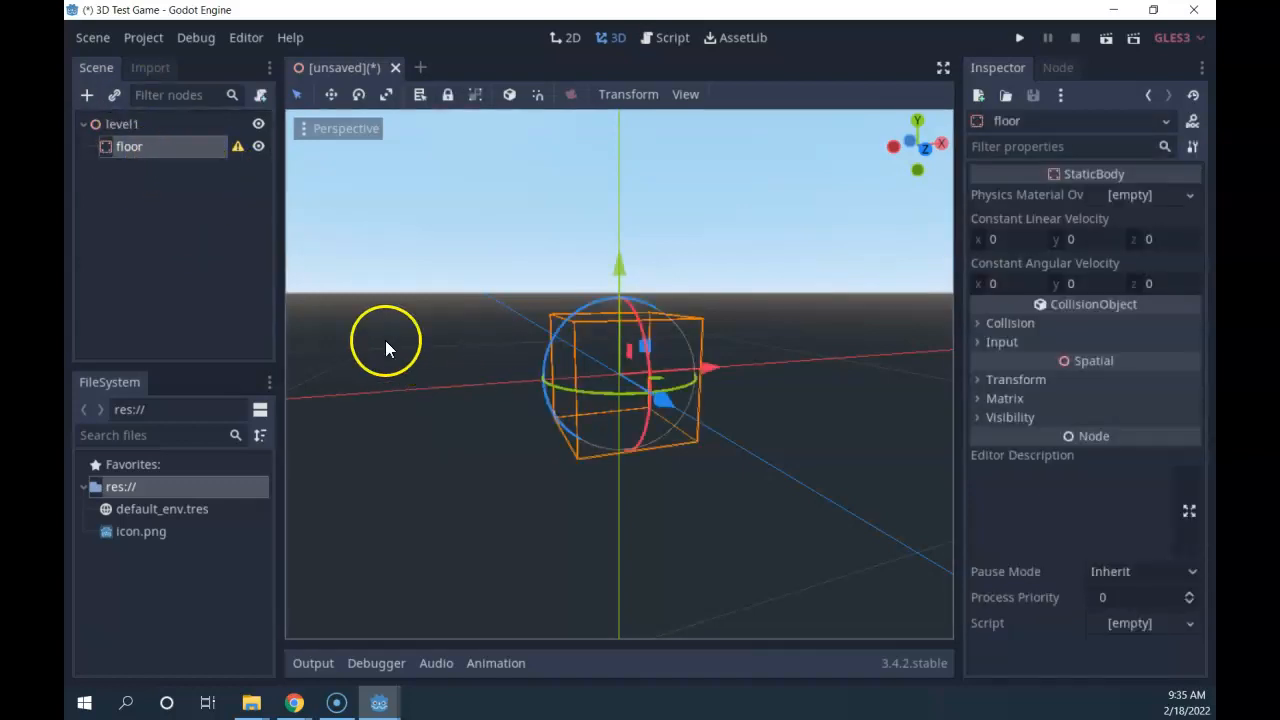
Read floor's missing-collision-shape warning, then reselect floor as the parent for the next node.
scroll(450, 341, "down", 2)
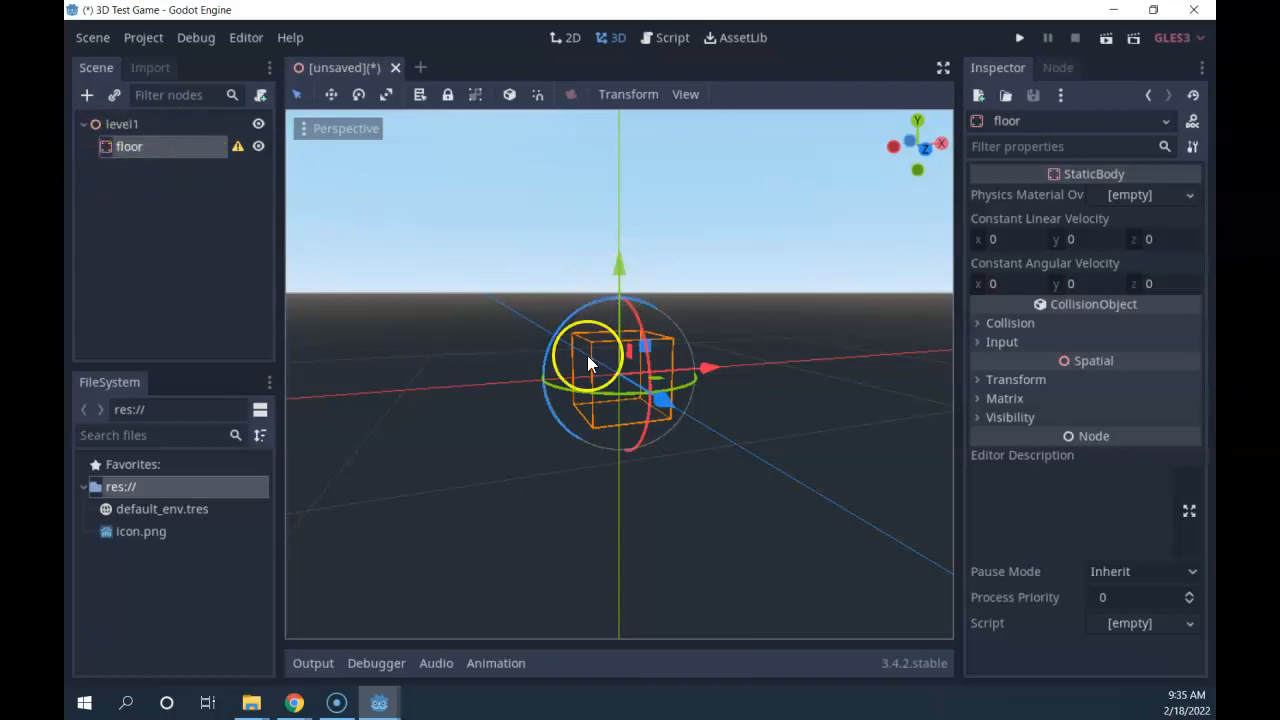
left_click(236, 148)
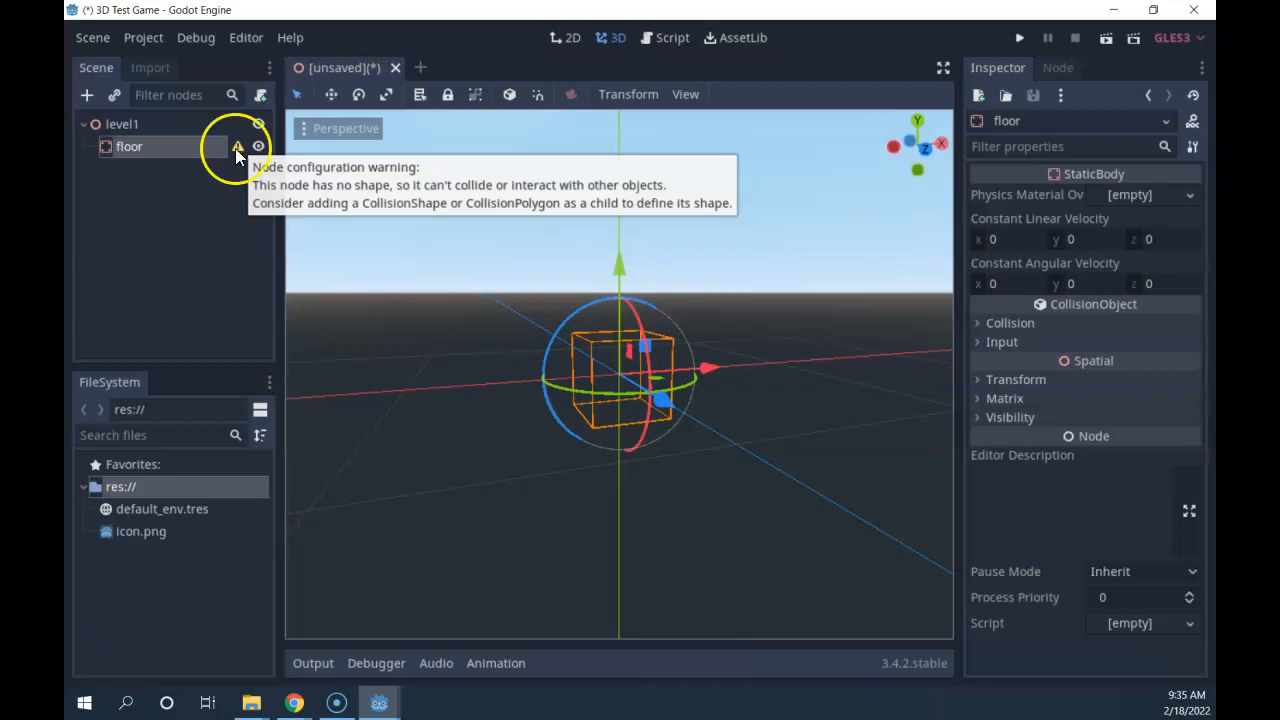
mouse_move(240, 148)
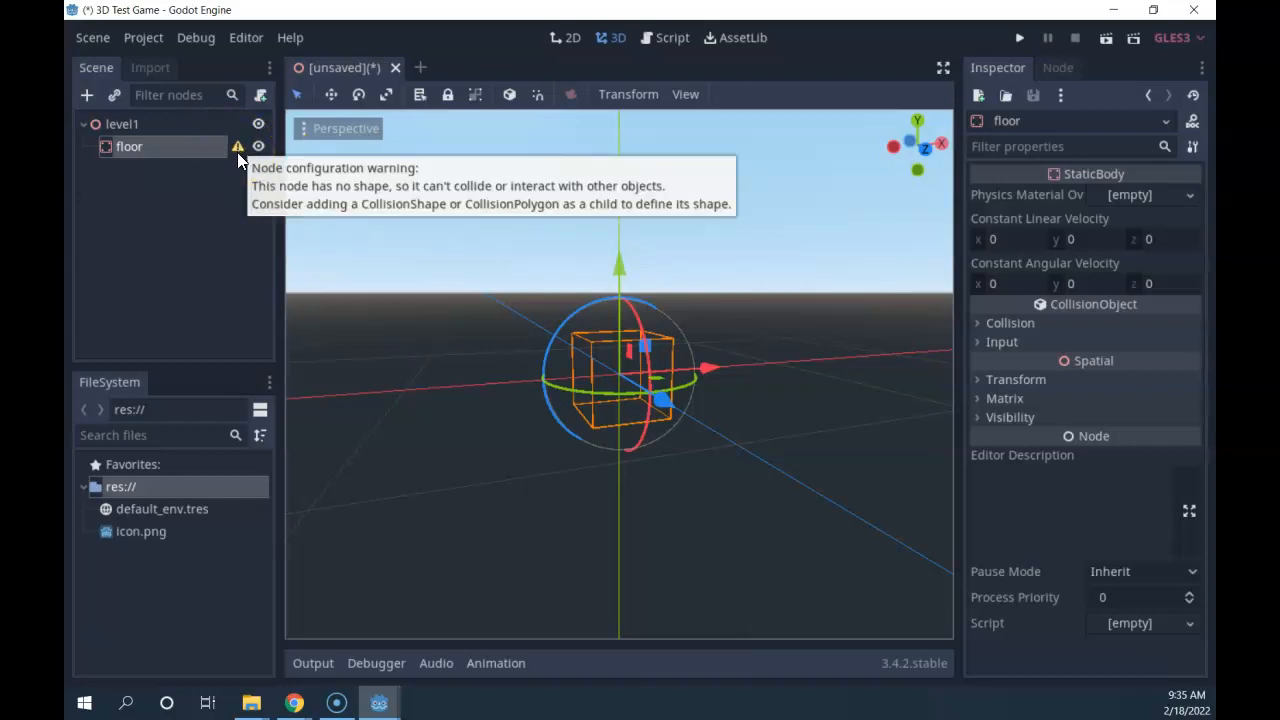
left_click(147, 148)
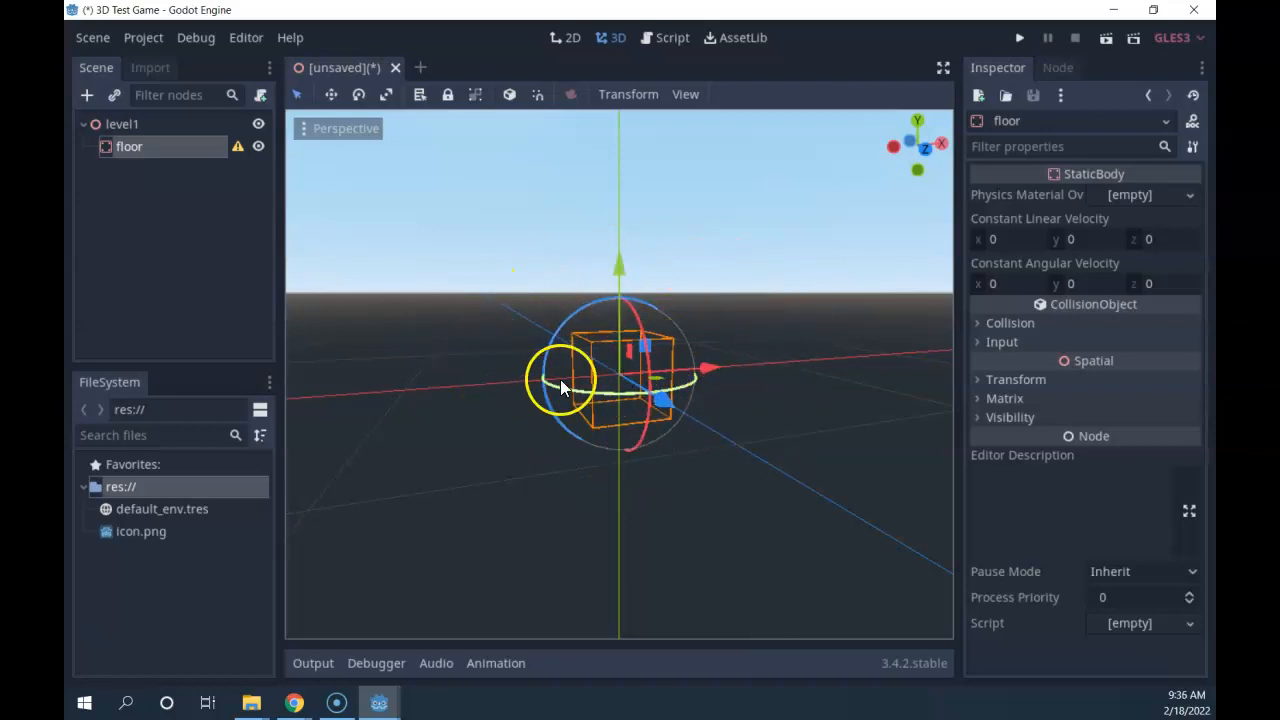
left_click(132, 146)
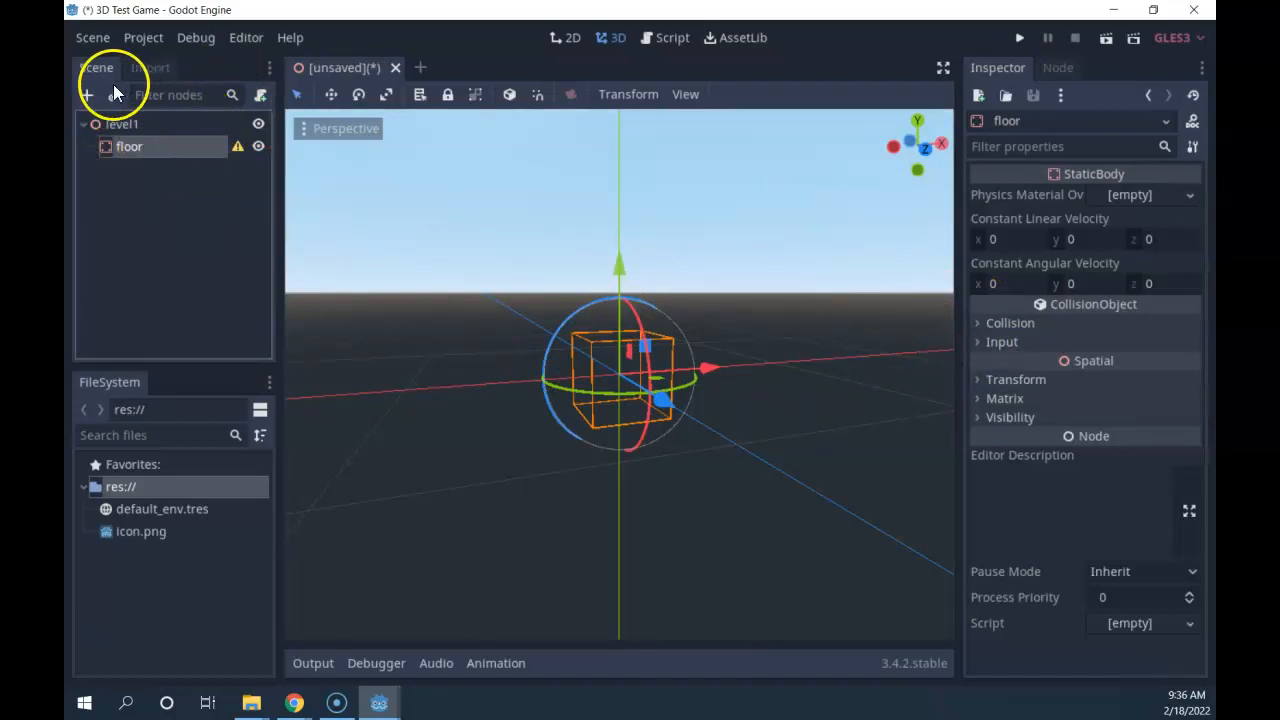
Search 'mesh' in the new-node dialog and add a MeshInstance as a child of floor.
left_click(87, 95)
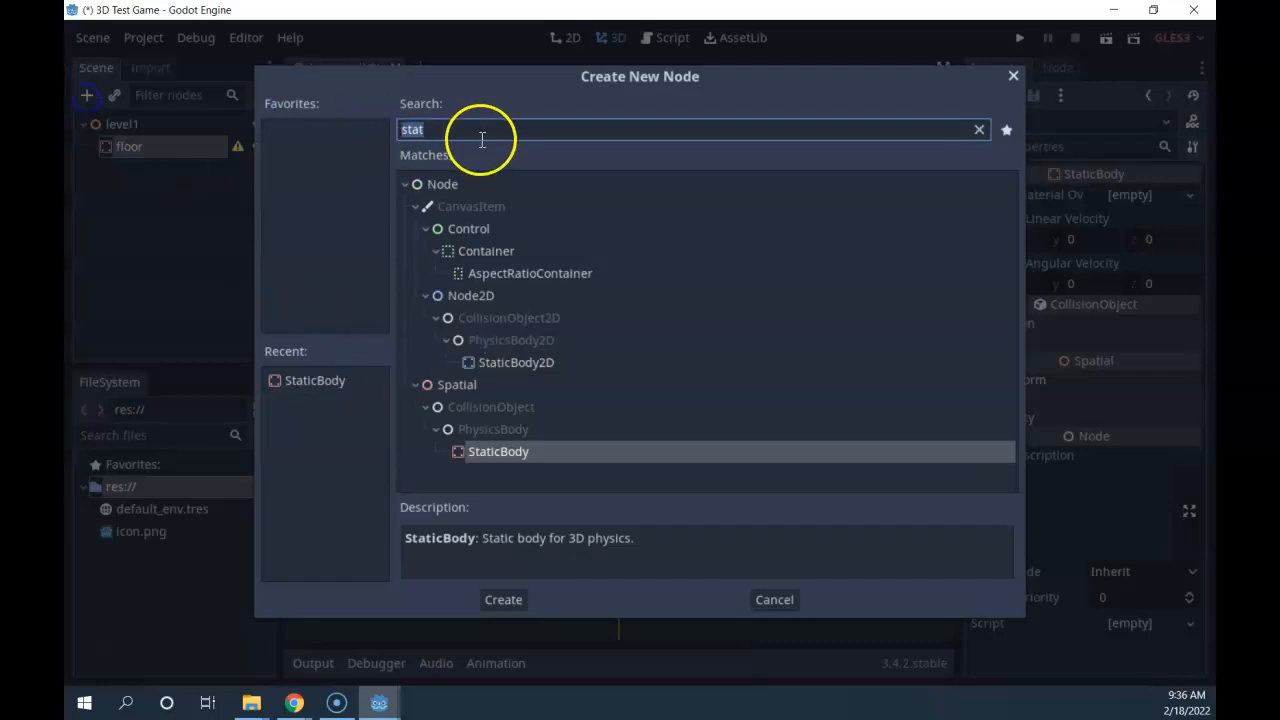
key("BackSpace")
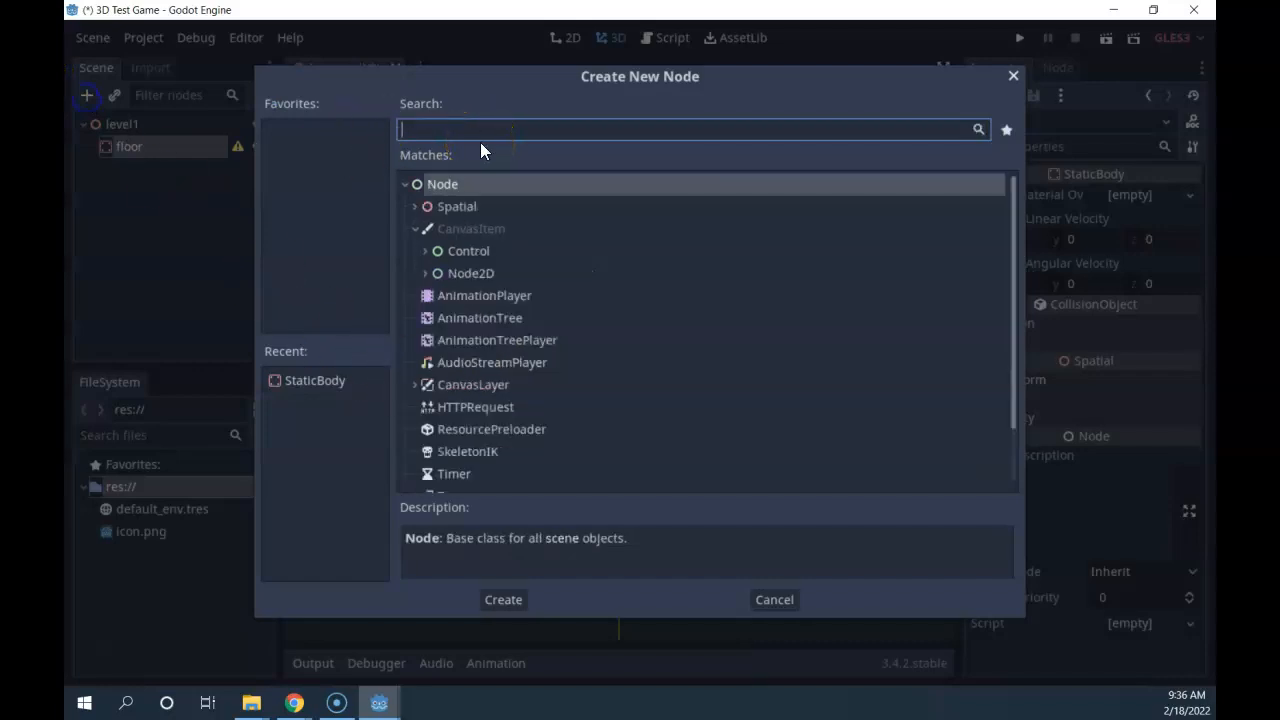
type("mesh")
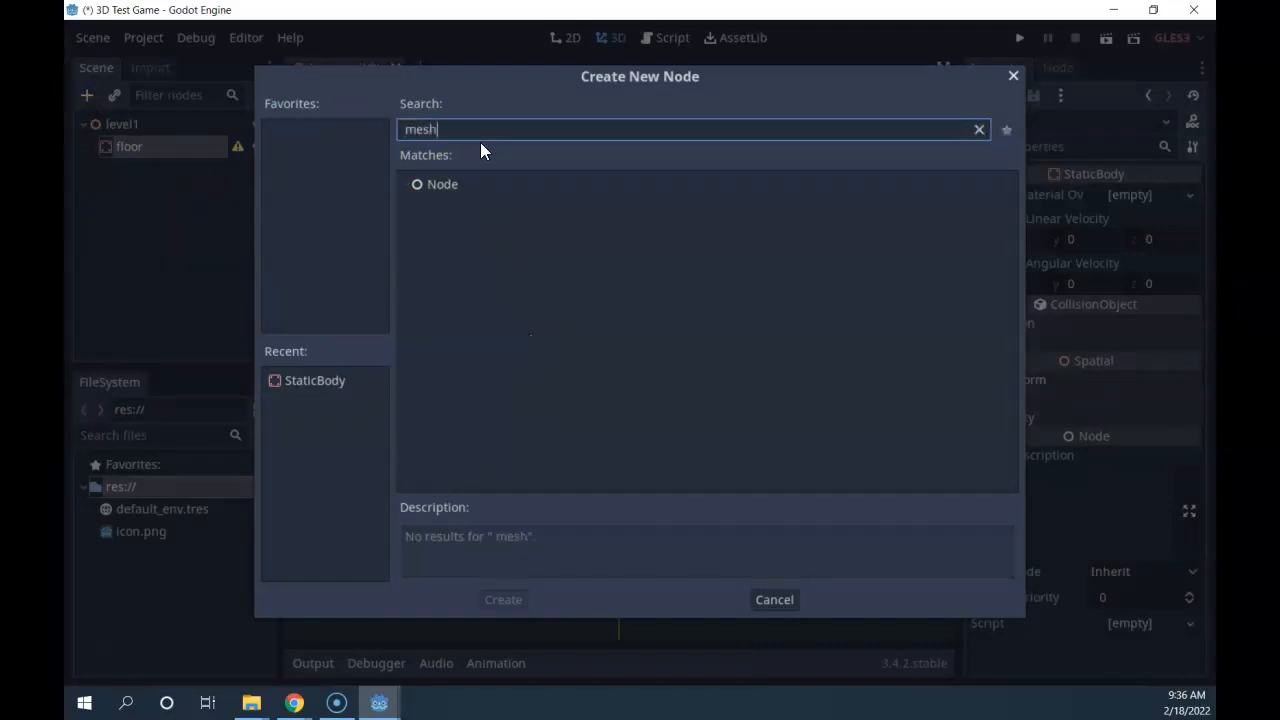
key("BackSpace")
key("BackSpace")
key("BackSpace")
key("BackSpace")
key("BackSpace")
type("mes")
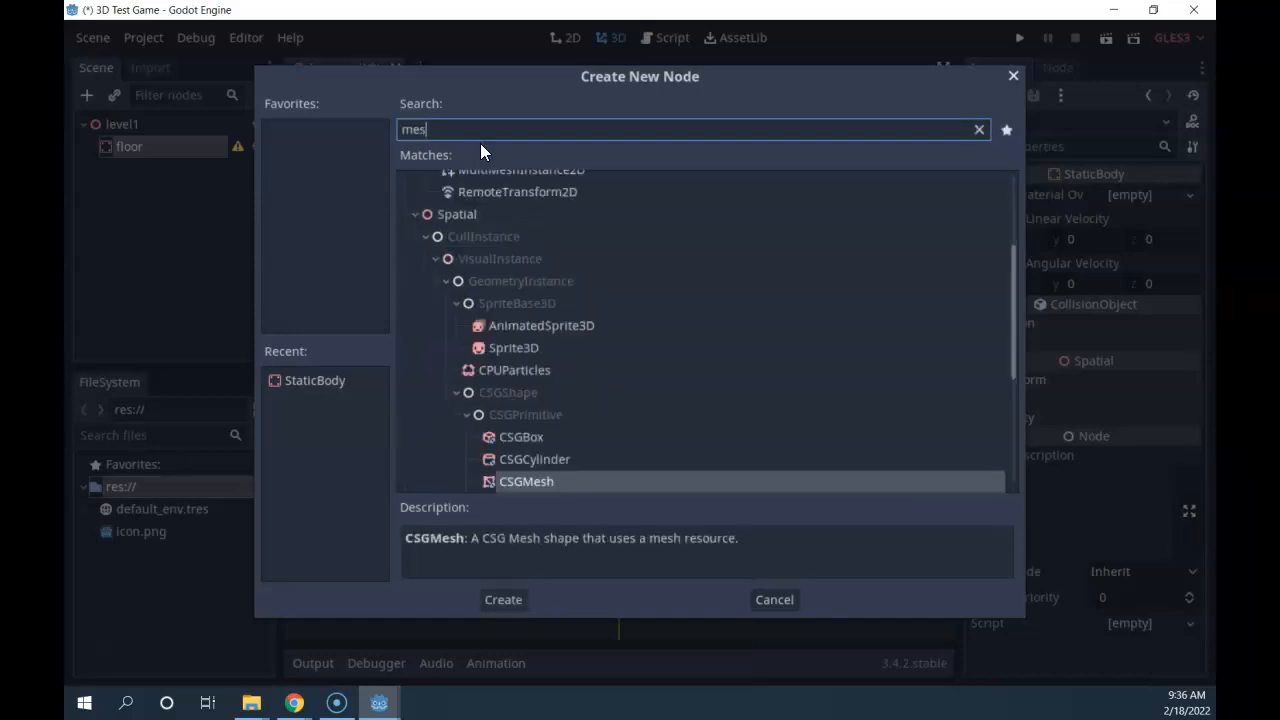
type("h")
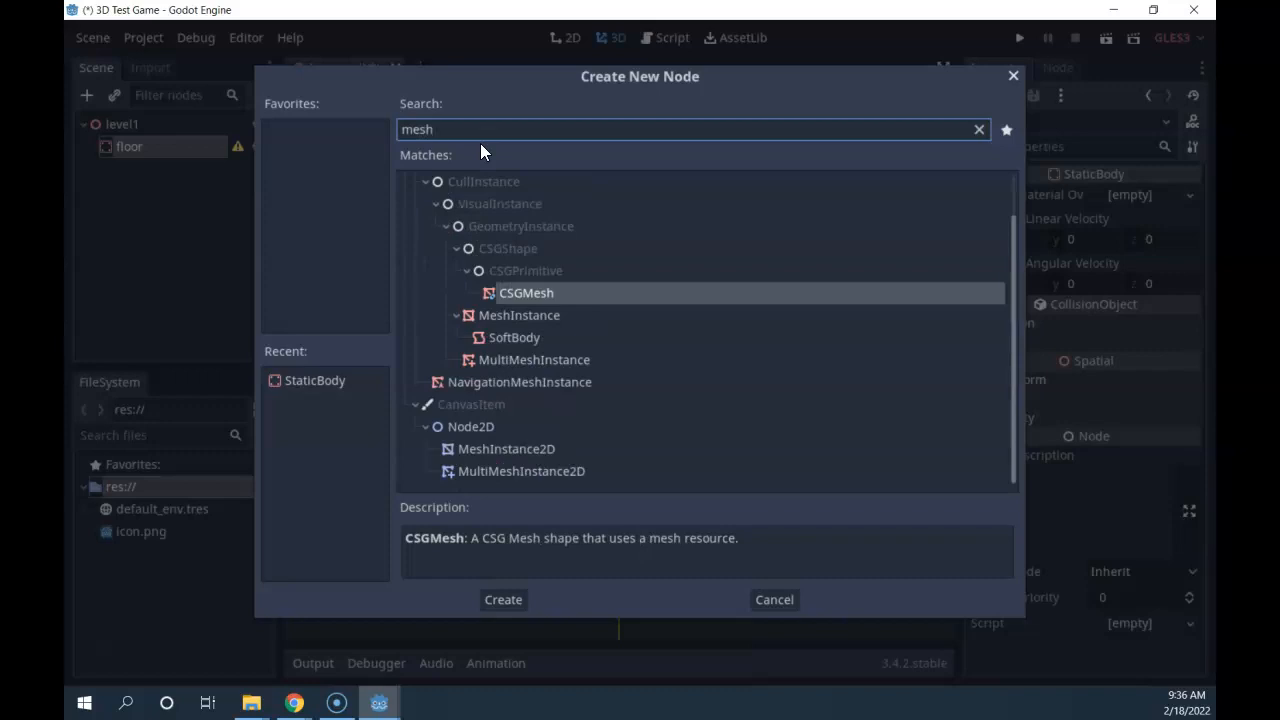
left_click(500, 315)
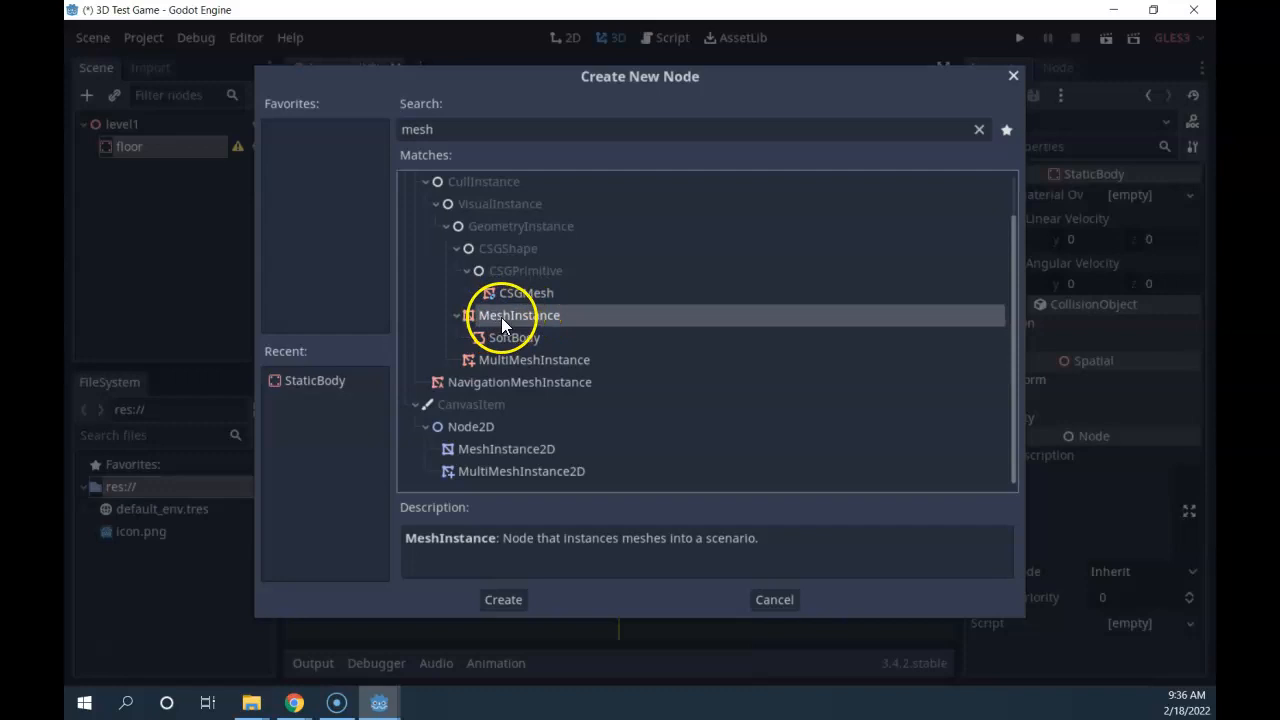
left_click(574, 294)
left_click(503, 318)
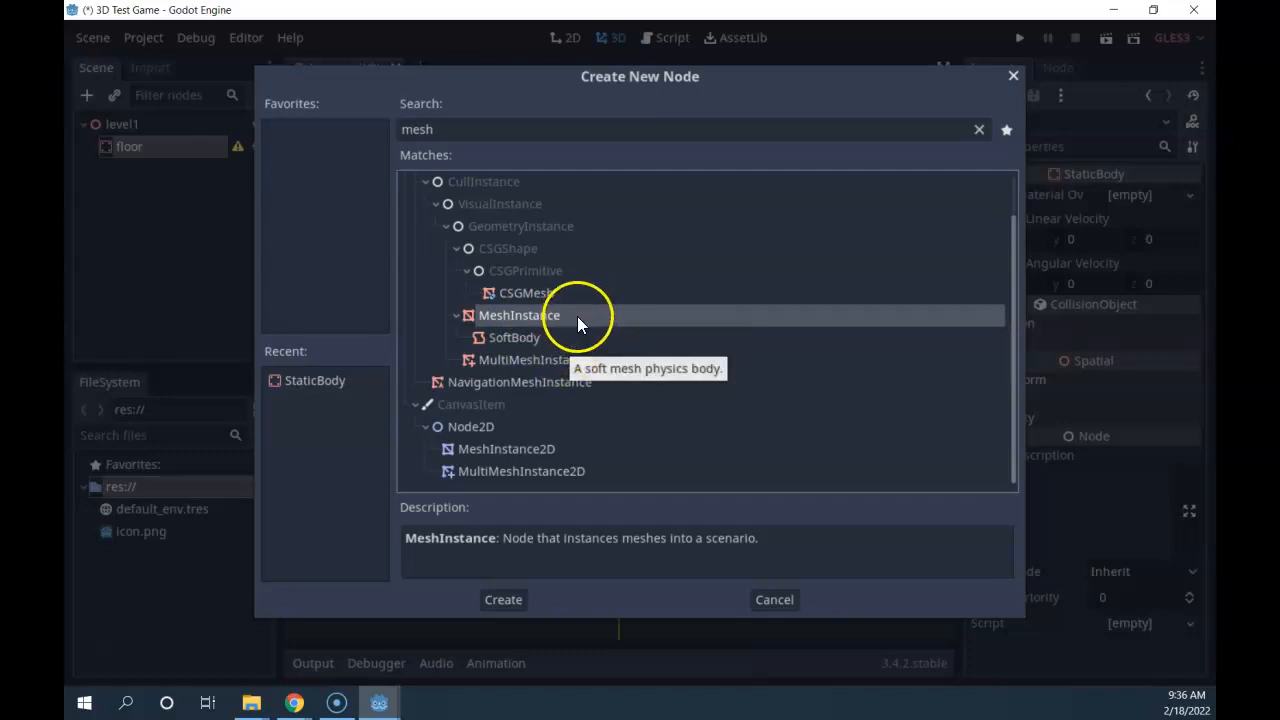
double_click(516, 318)
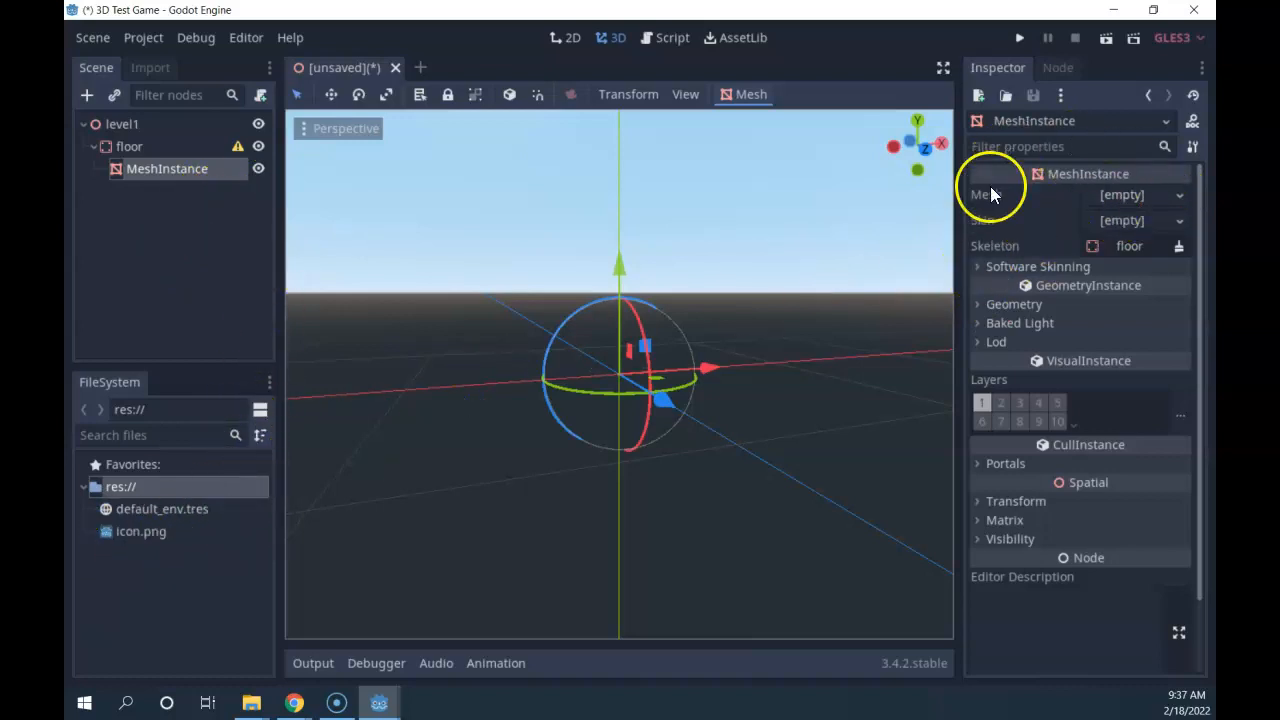
Assign a New CubeMesh to the MeshInstance's Mesh property and orbit around the cube.
left_click(1125, 196)
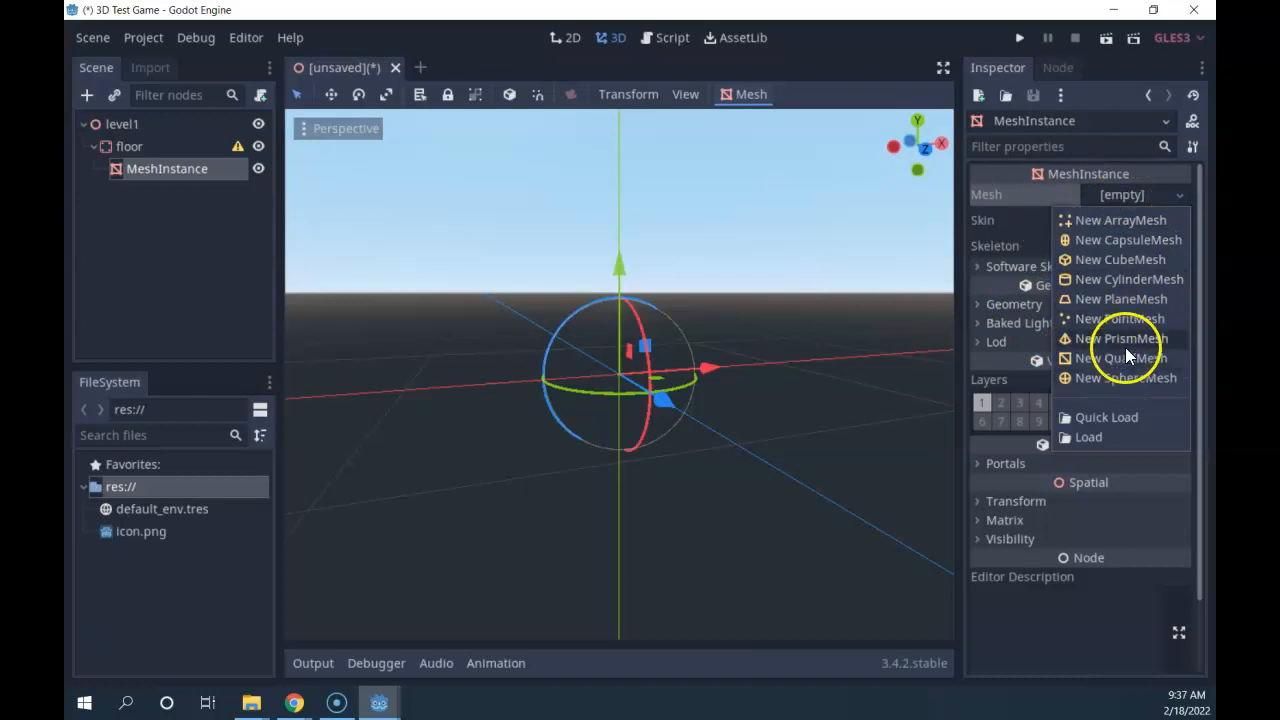
left_click(1110, 259)
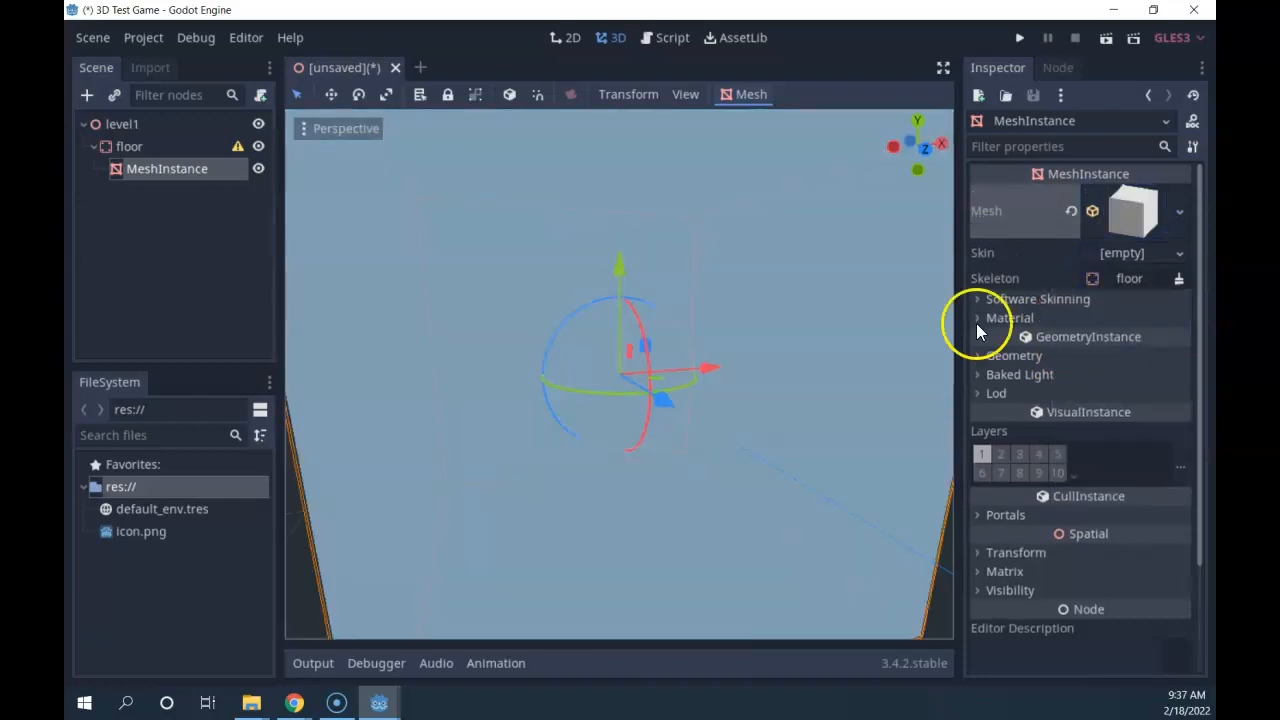
scroll(680, 365, "down", 5)
scroll(661, 368, "down", 4)
middle_click_drag(410, 433, 519, 456)
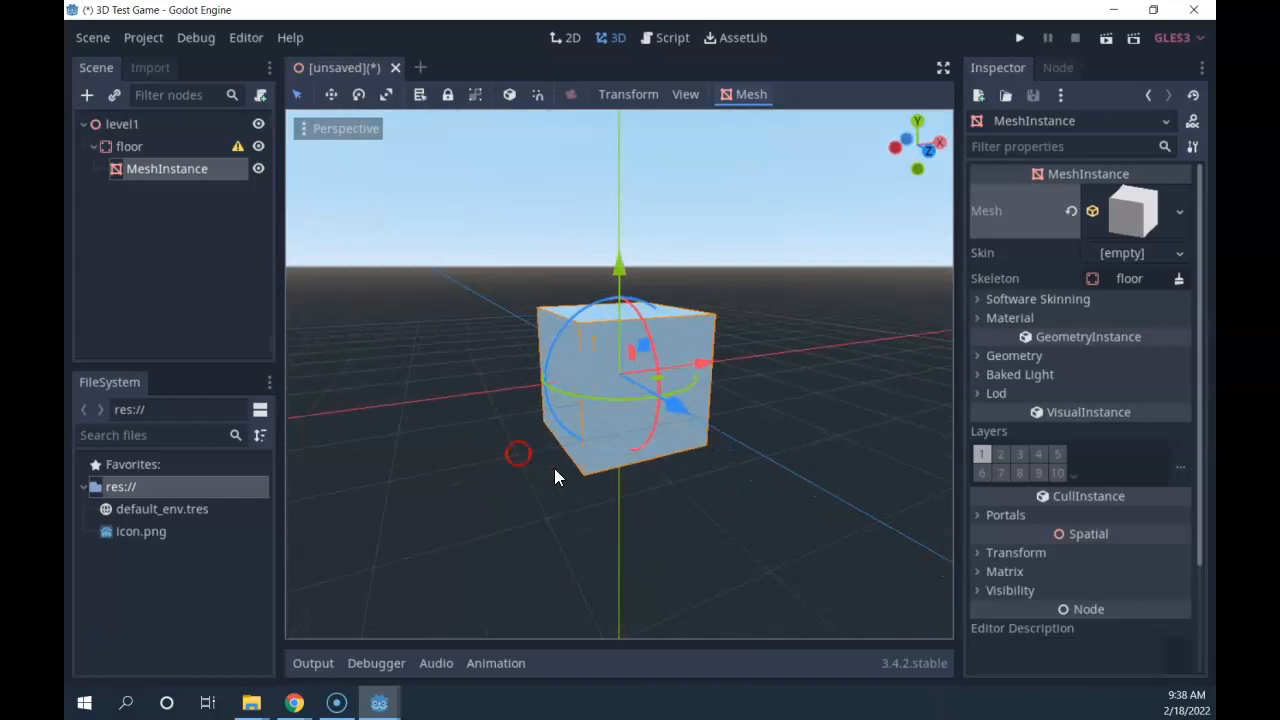
middle_click_drag(822, 348, 788, 451)
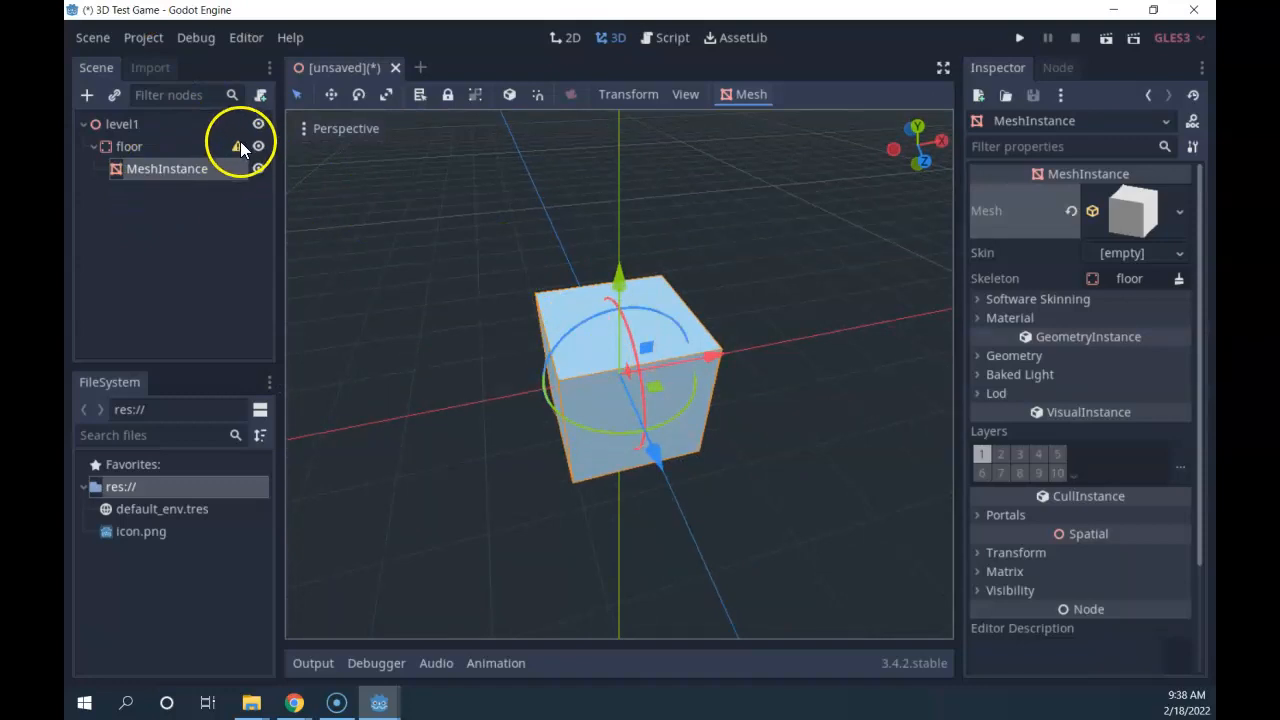
scroll(782, 427, "down", 2)
scroll(608, 370, "up", 3)
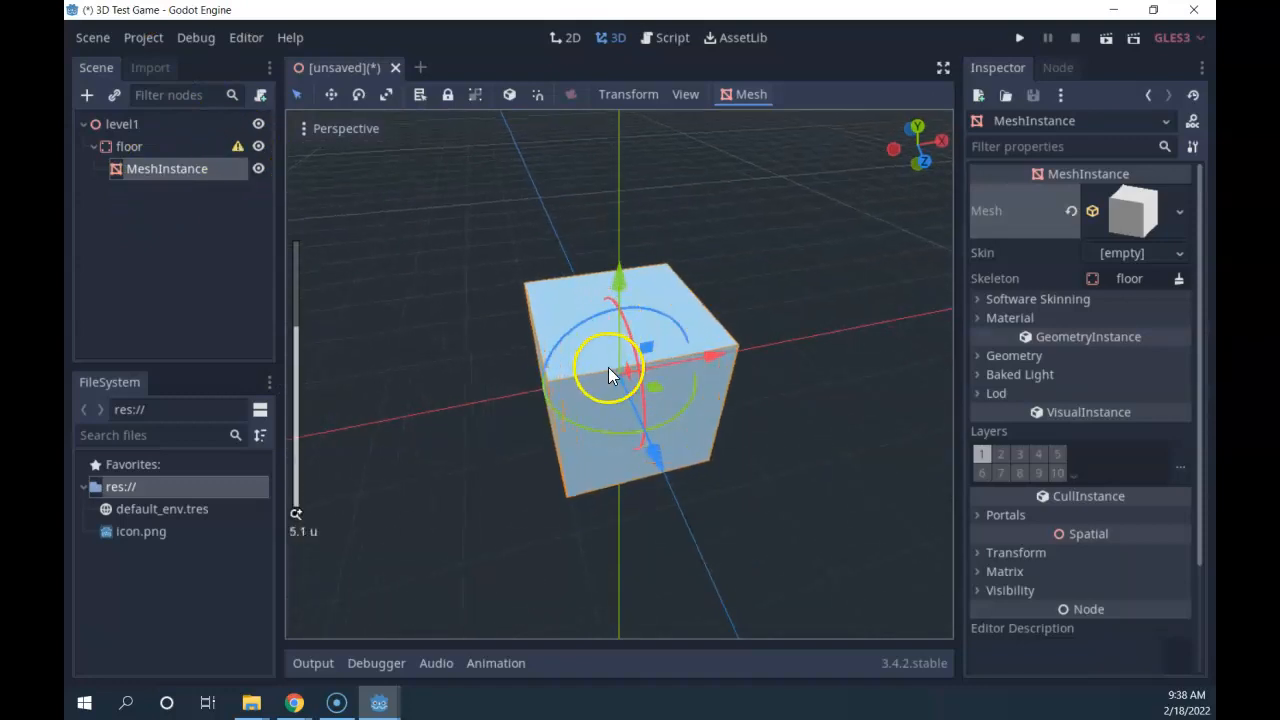
scroll(780, 455, "up", 1)
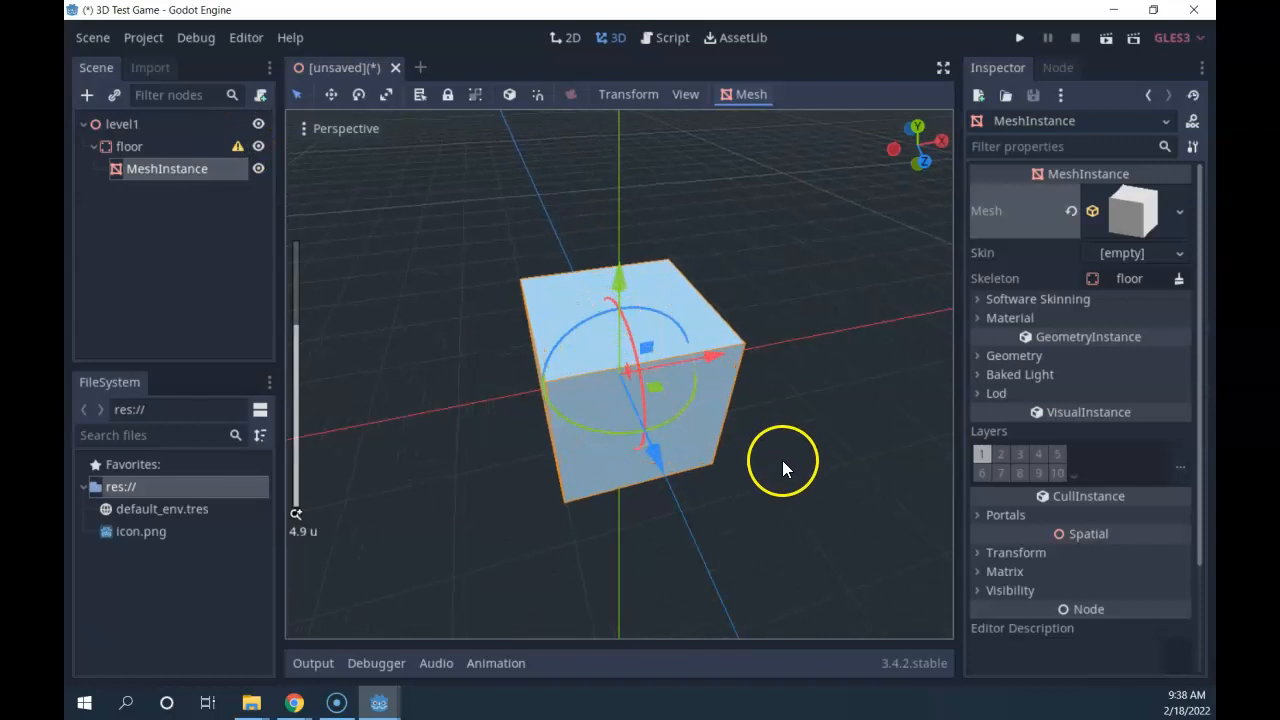
scroll(624, 423, "down", 6)
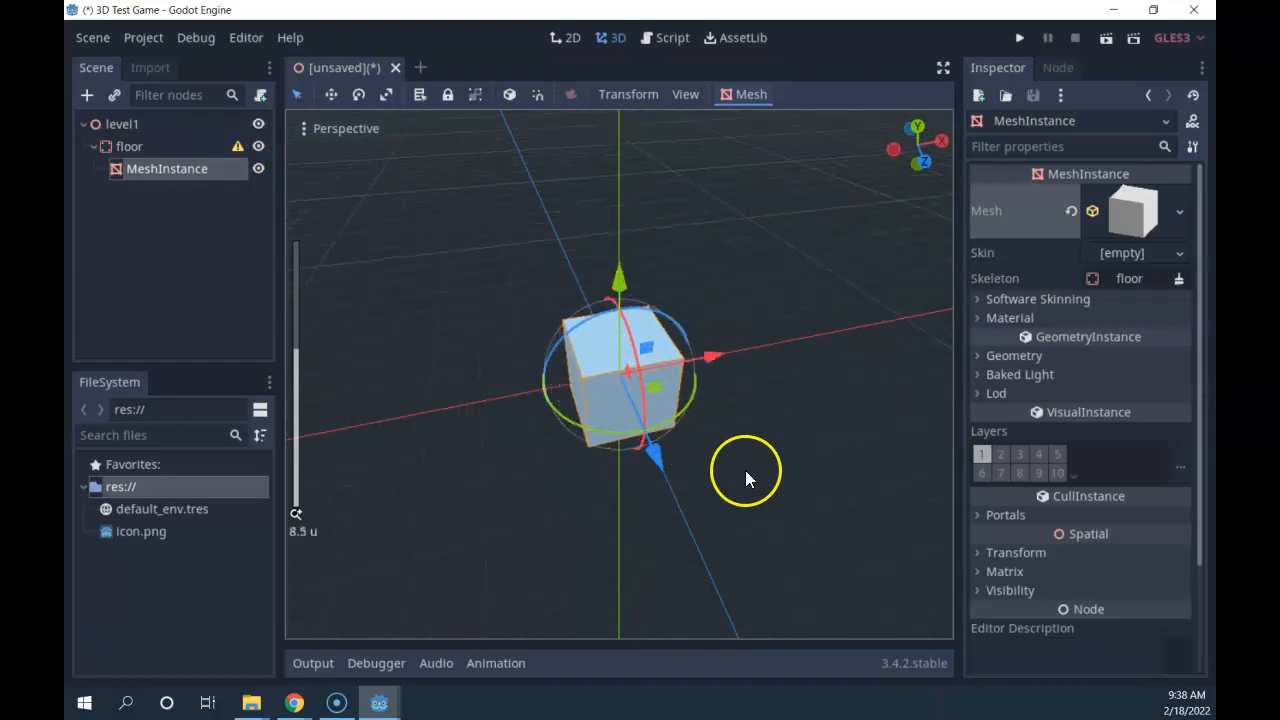
middle_click_drag(707, 416, 714, 367)
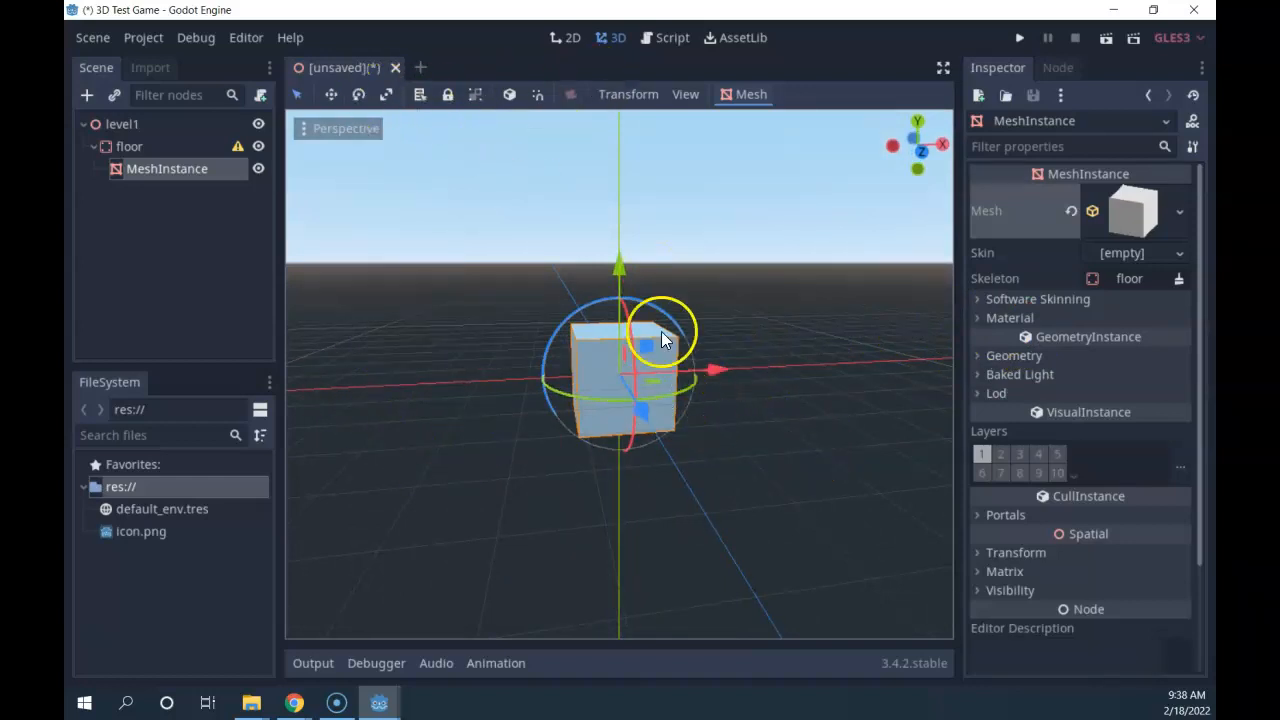
middle_click_drag(468, 372, 720, 394)
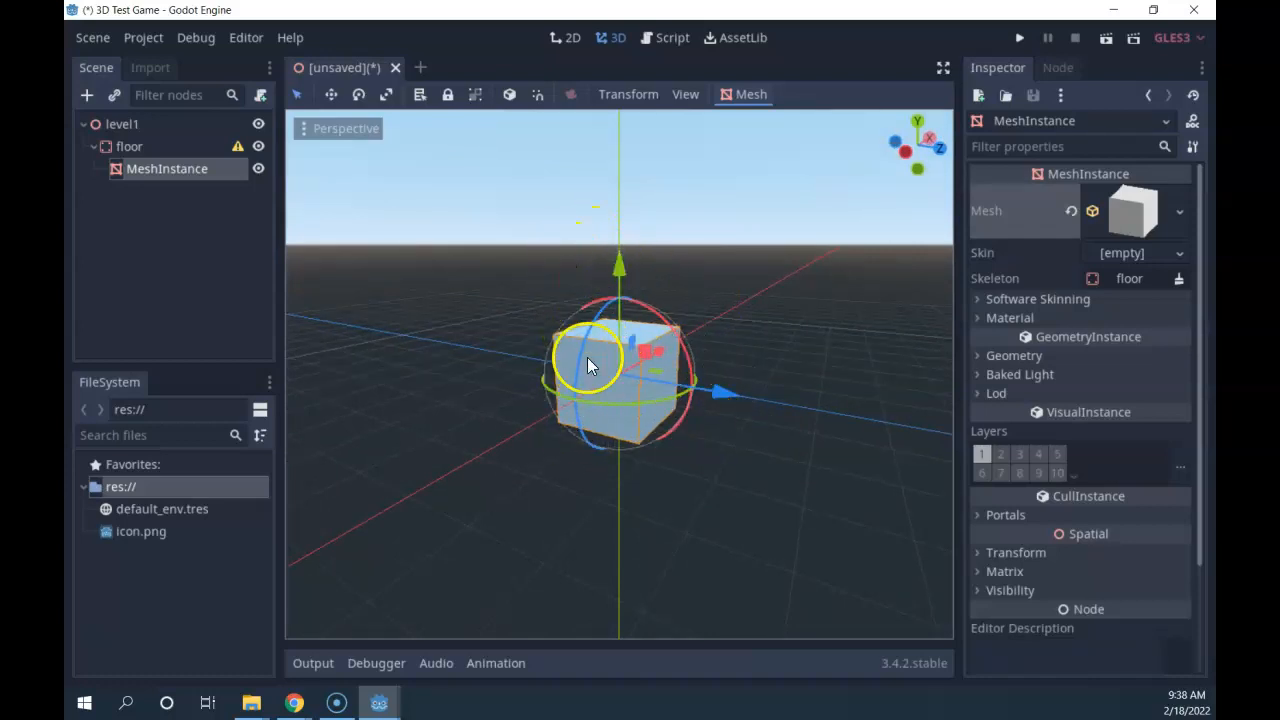
scroll(624, 384, "up", 1)
scroll(648, 372, "up", 3)
scroll(645, 380, "down", 3)
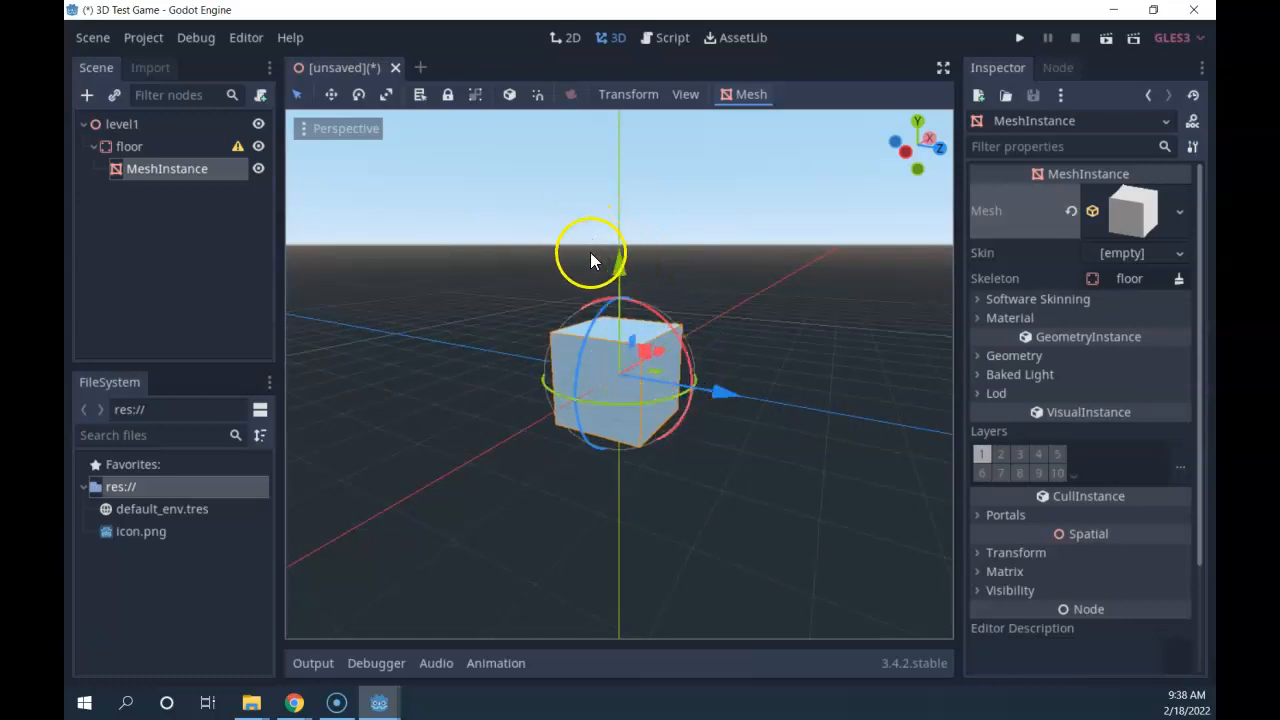
left_click_drag(620, 270, 712, 318)
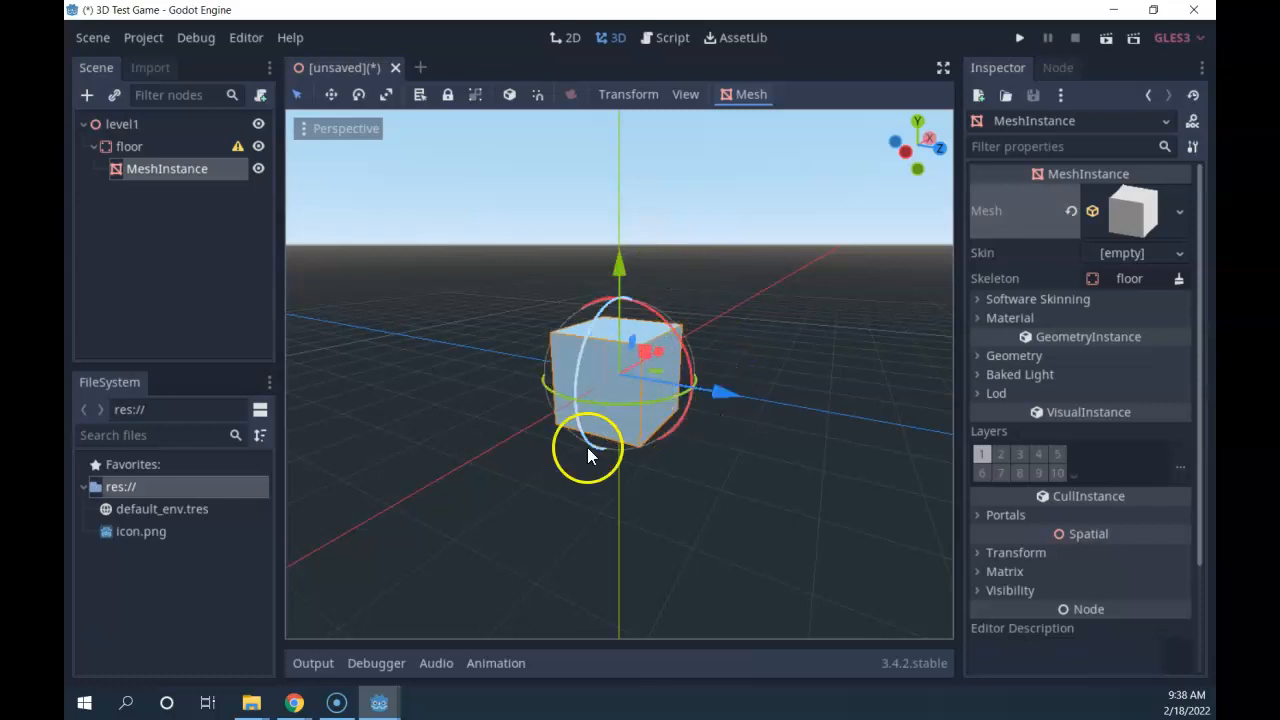
left_click_drag(715, 393, 518, 378)
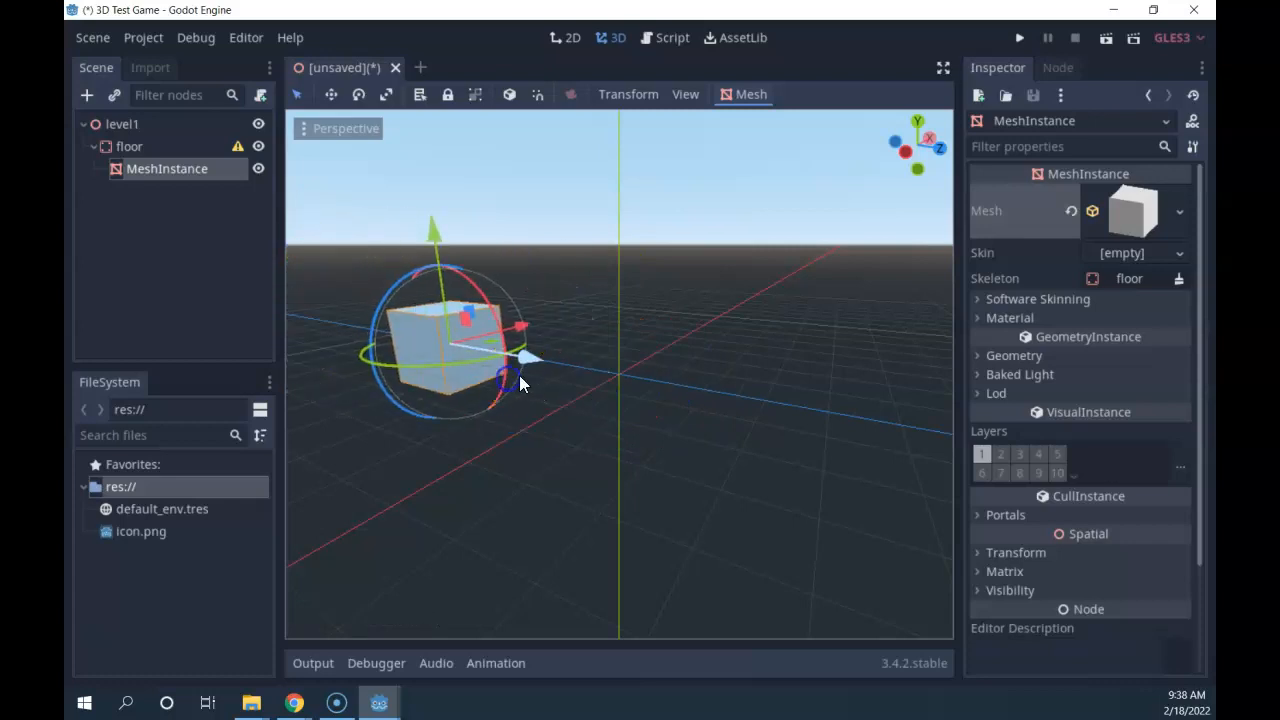
key("ctrl+z")
left_click_drag(648, 326, 655, 356)
middle_click_drag(693, 384, 466, 401)
left_click_drag(640, 394, 748, 468)
right_click(748, 468)
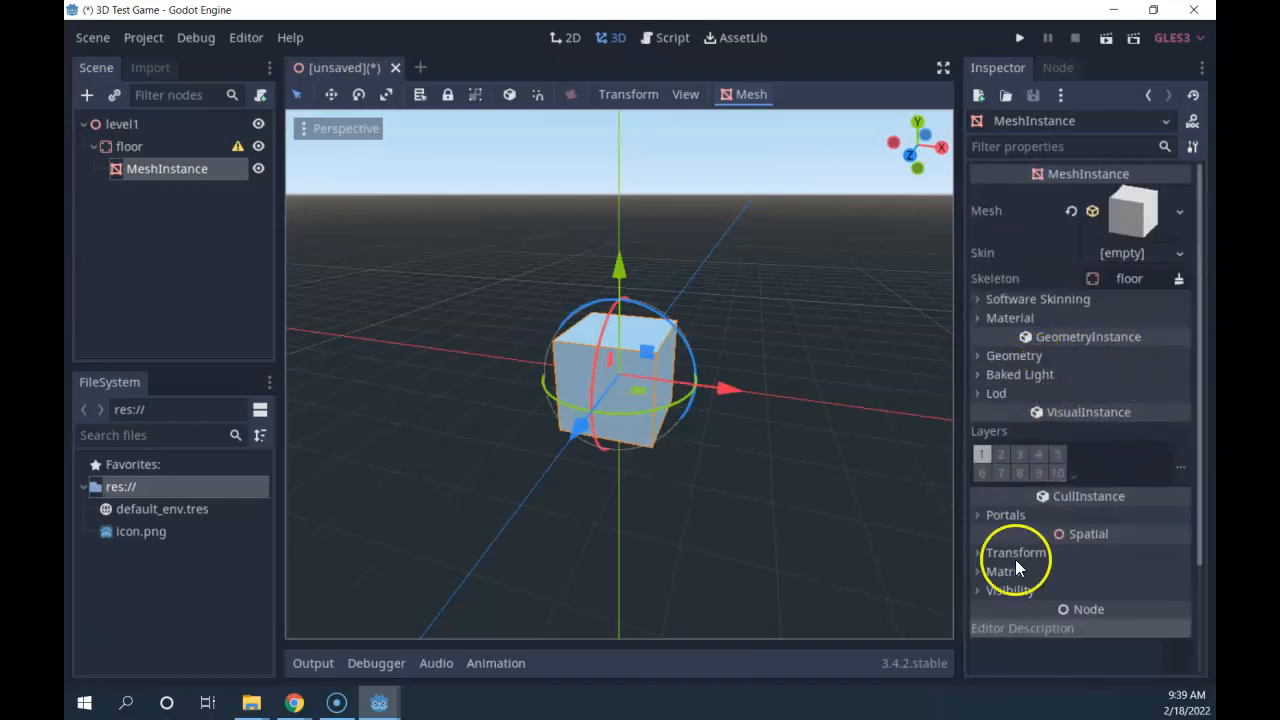
Show the cube's Transform values, reverting a test Z rotation to 0 and undoing an X move.
left_click(979, 553)
scroll(1074, 525, "down", 4)
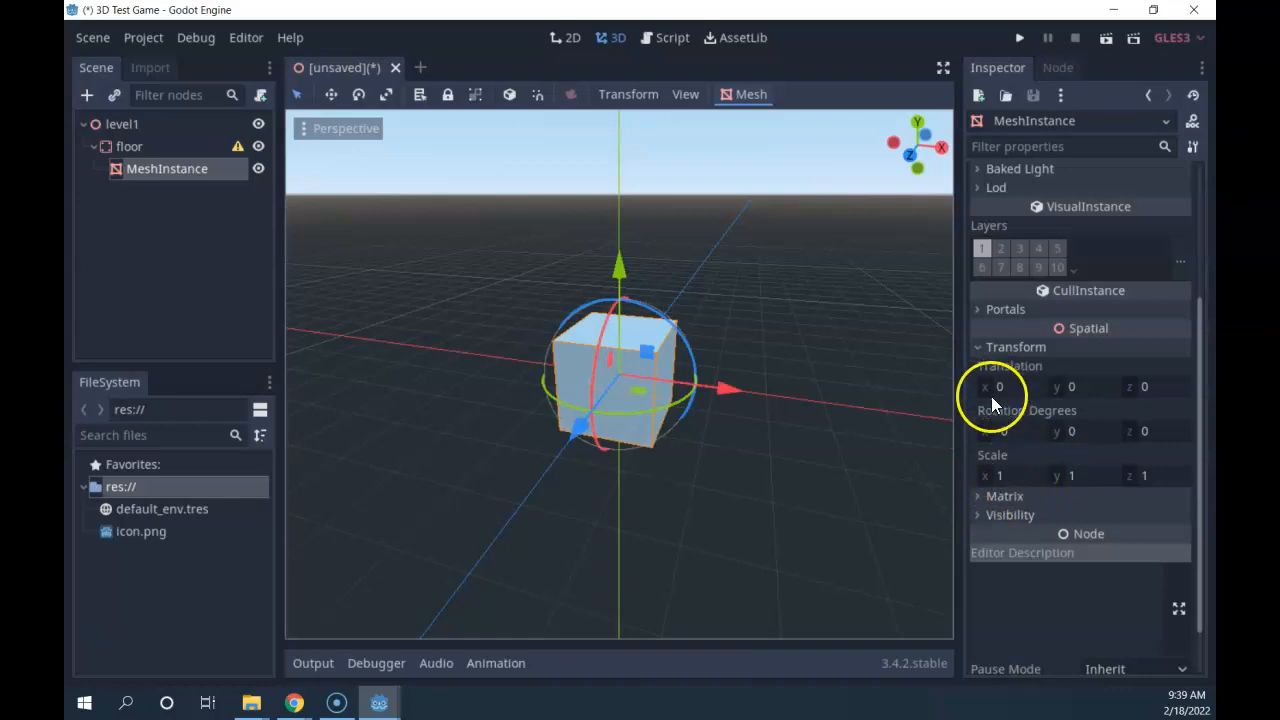
left_click_drag(688, 361, 706, 333)
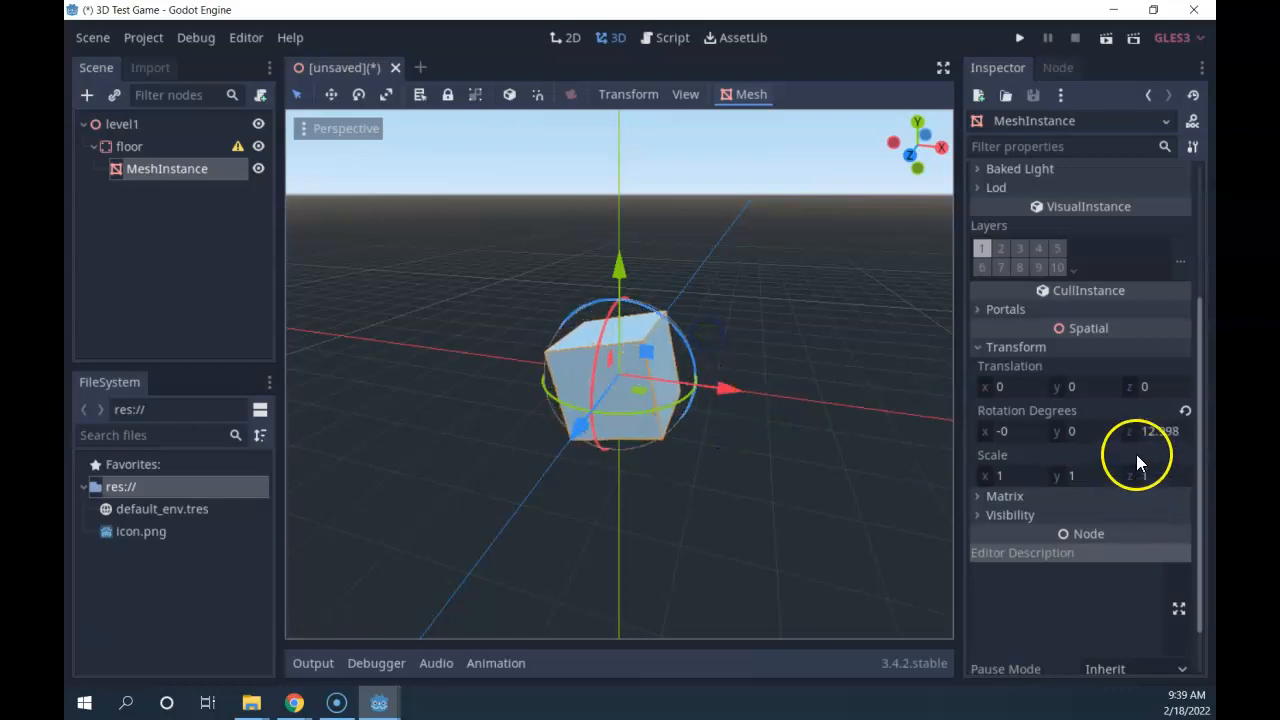
left_click(1184, 410)
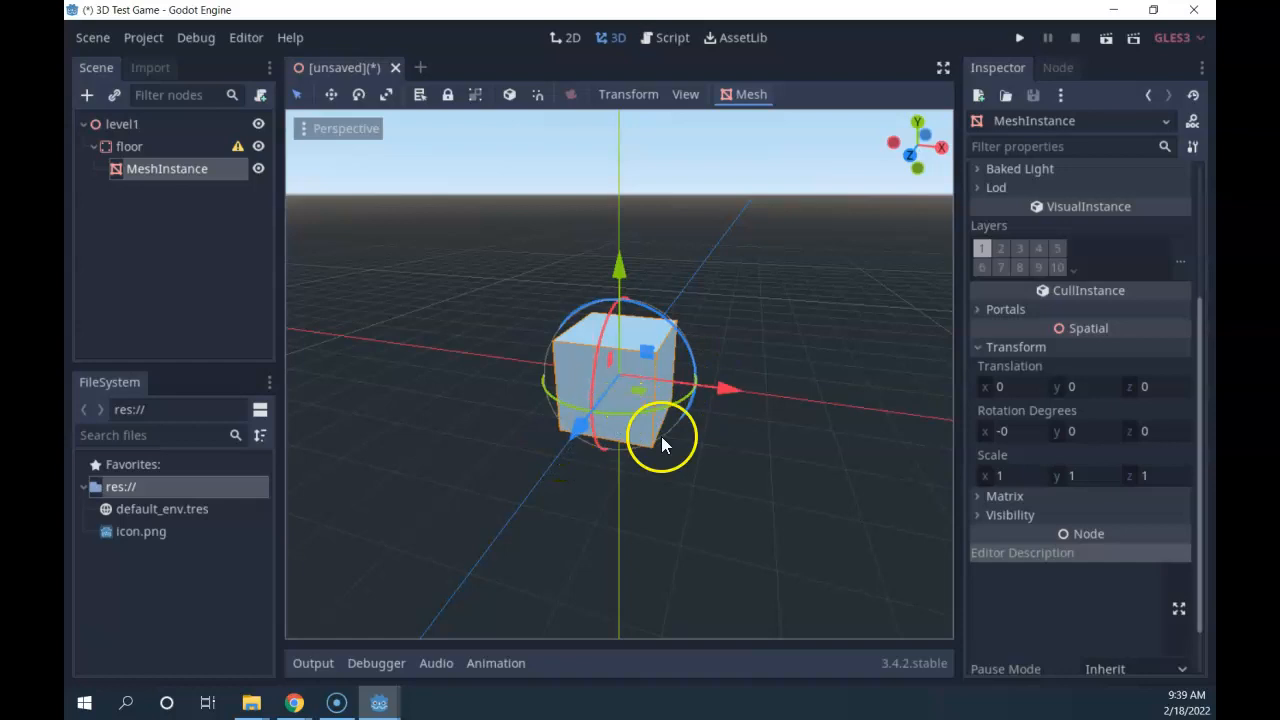
left_click_drag(735, 394, 795, 432)
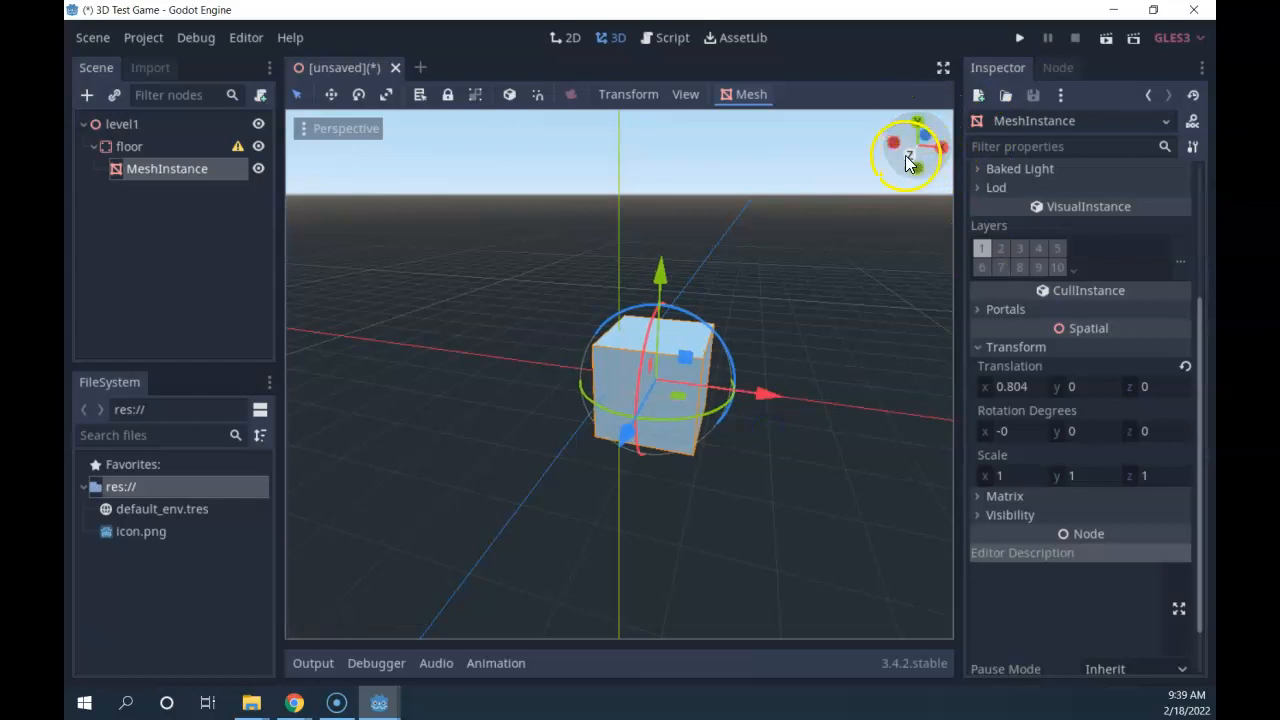
key("ctrl+z")
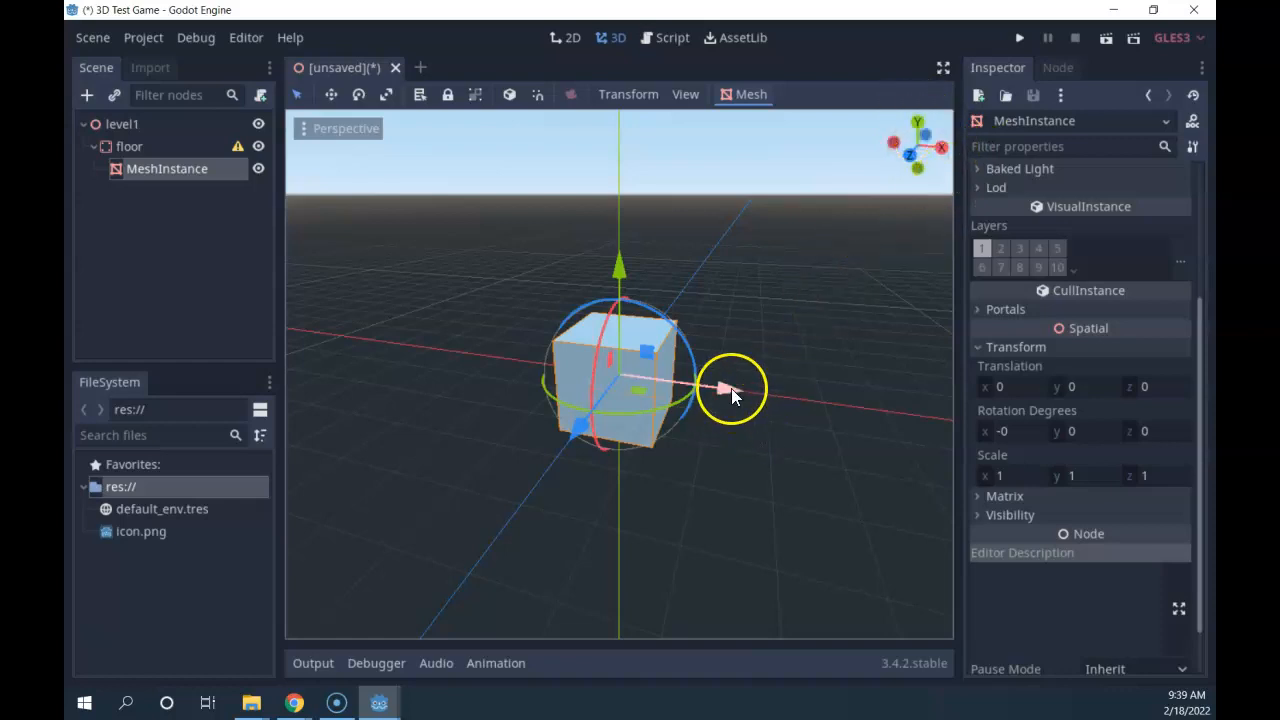
Set the cube's X and Z scale to 10, leaving Y at 1.
left_click(1000, 476)
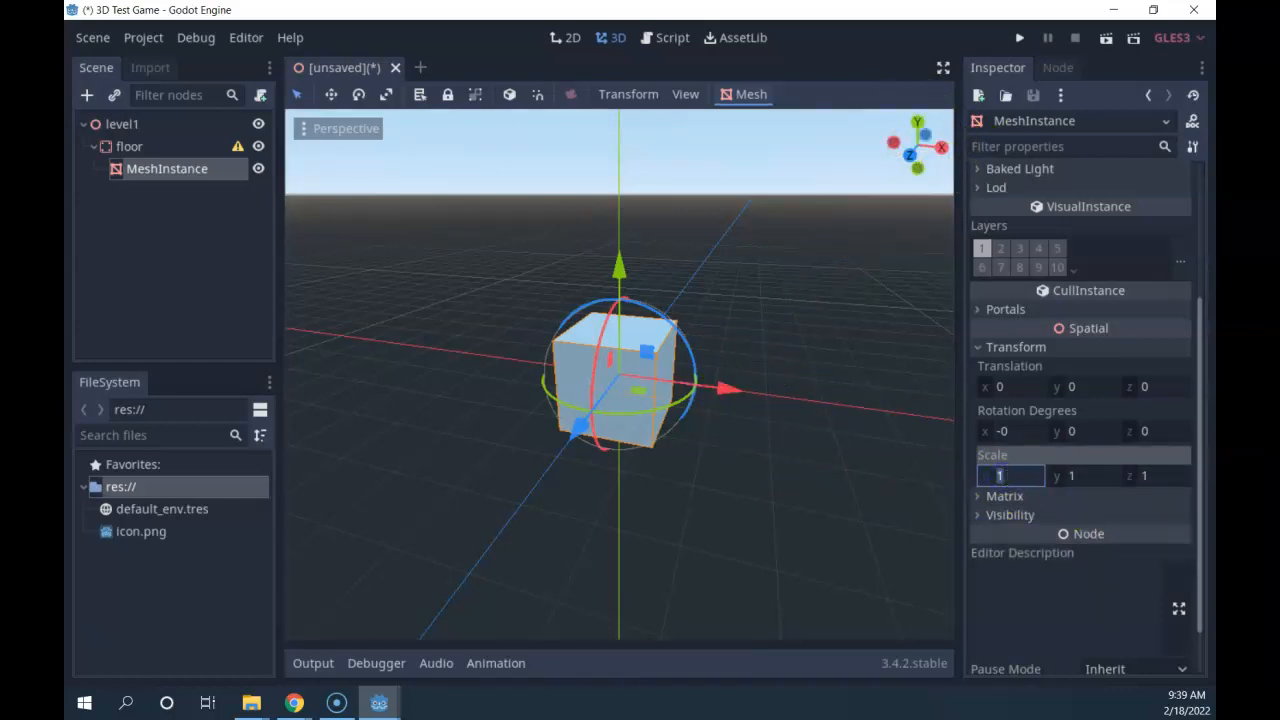
type("10")
key("Return")
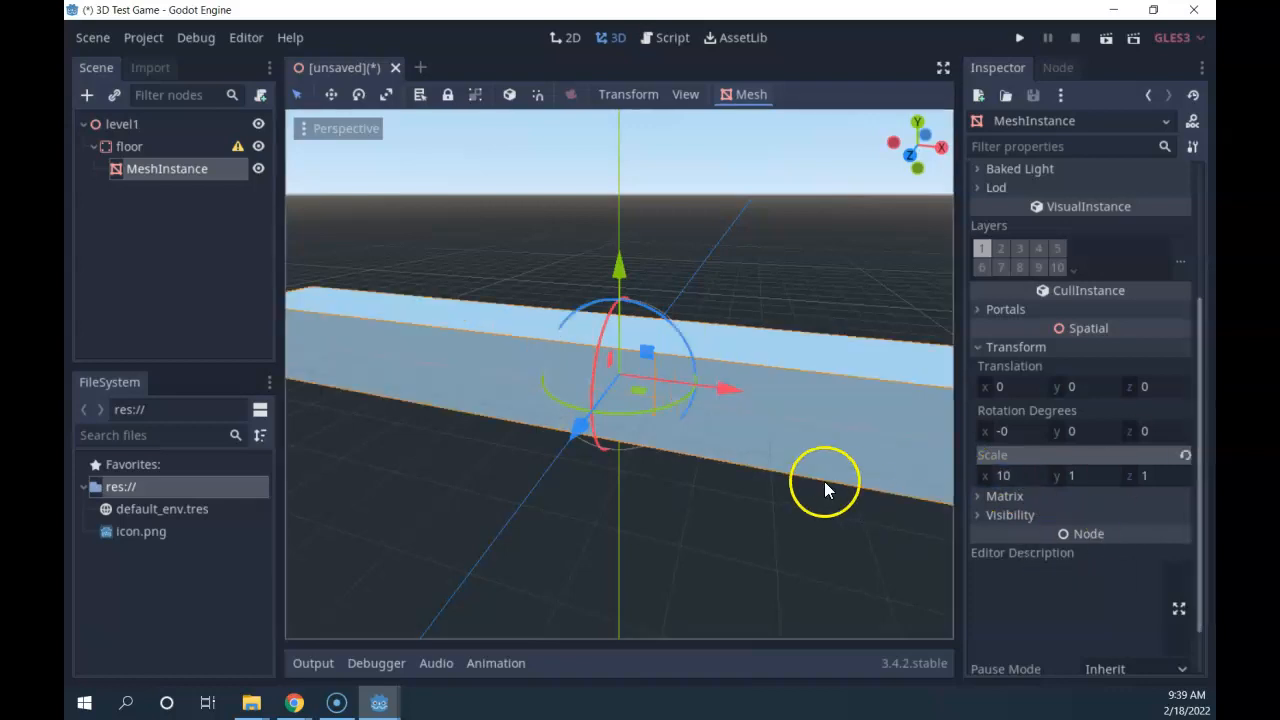
scroll(824, 481, "down", 5)
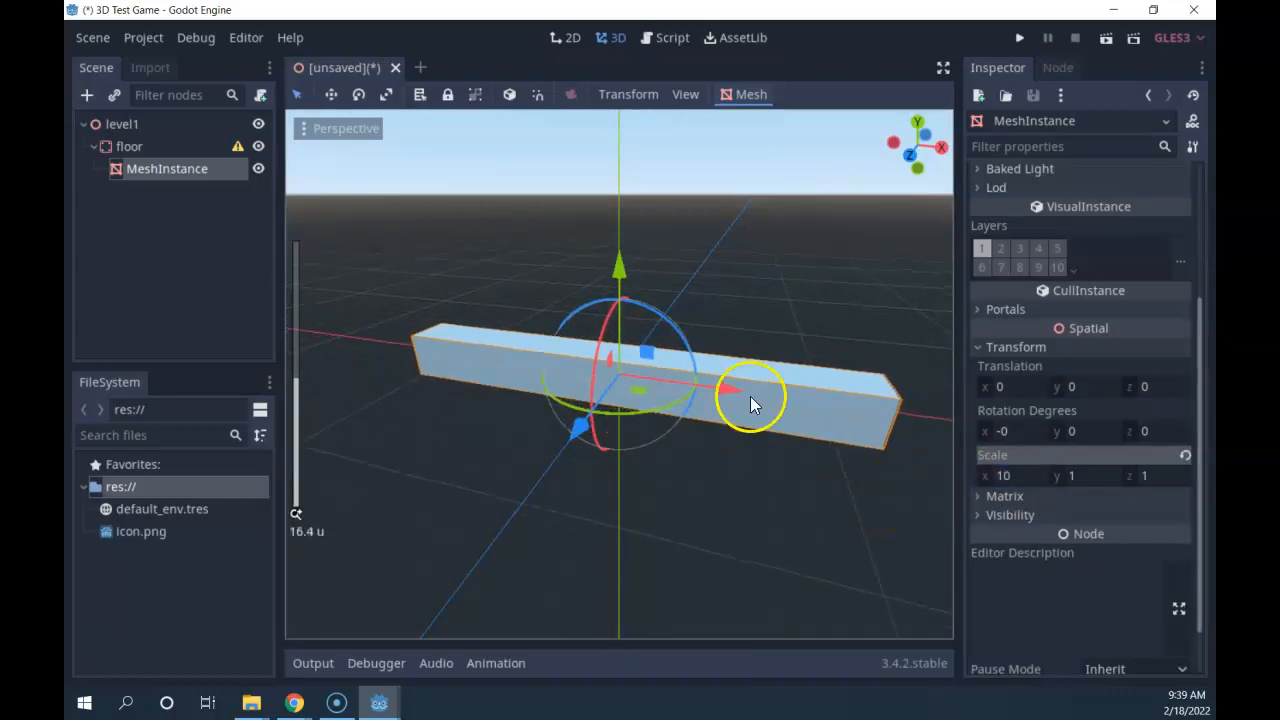
left_click(1134, 477)
type("10")
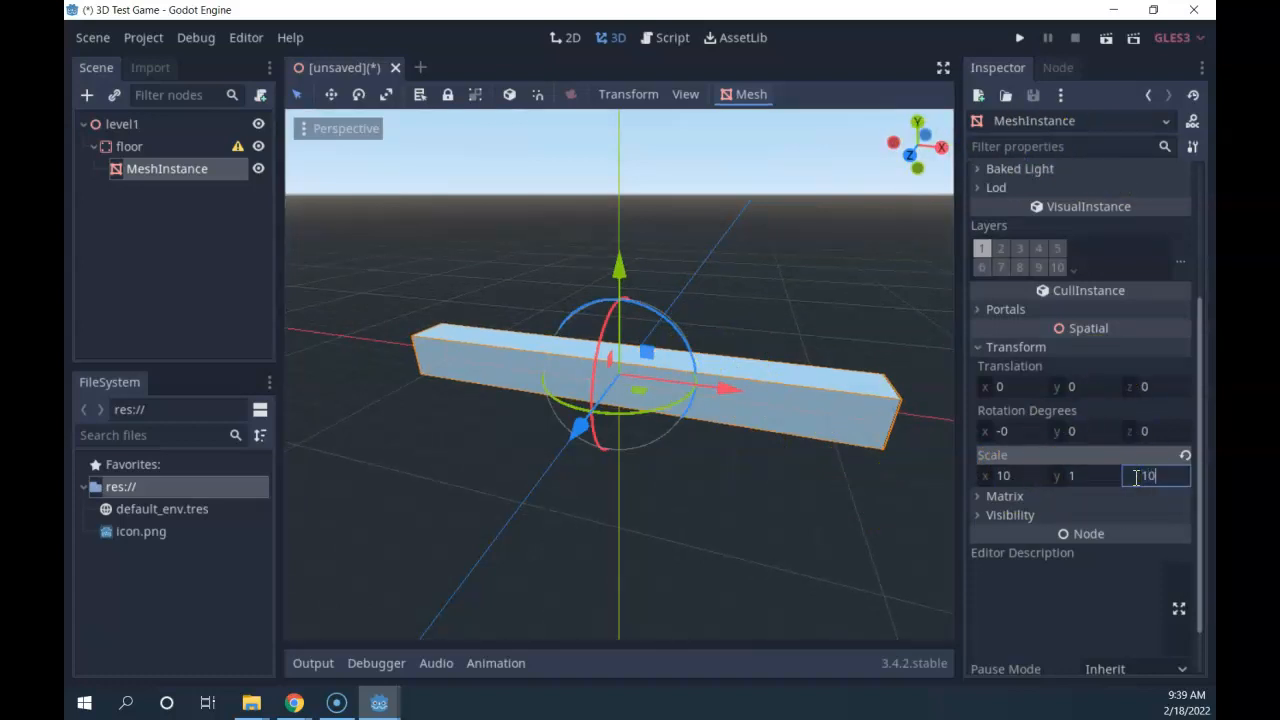
key("Return")
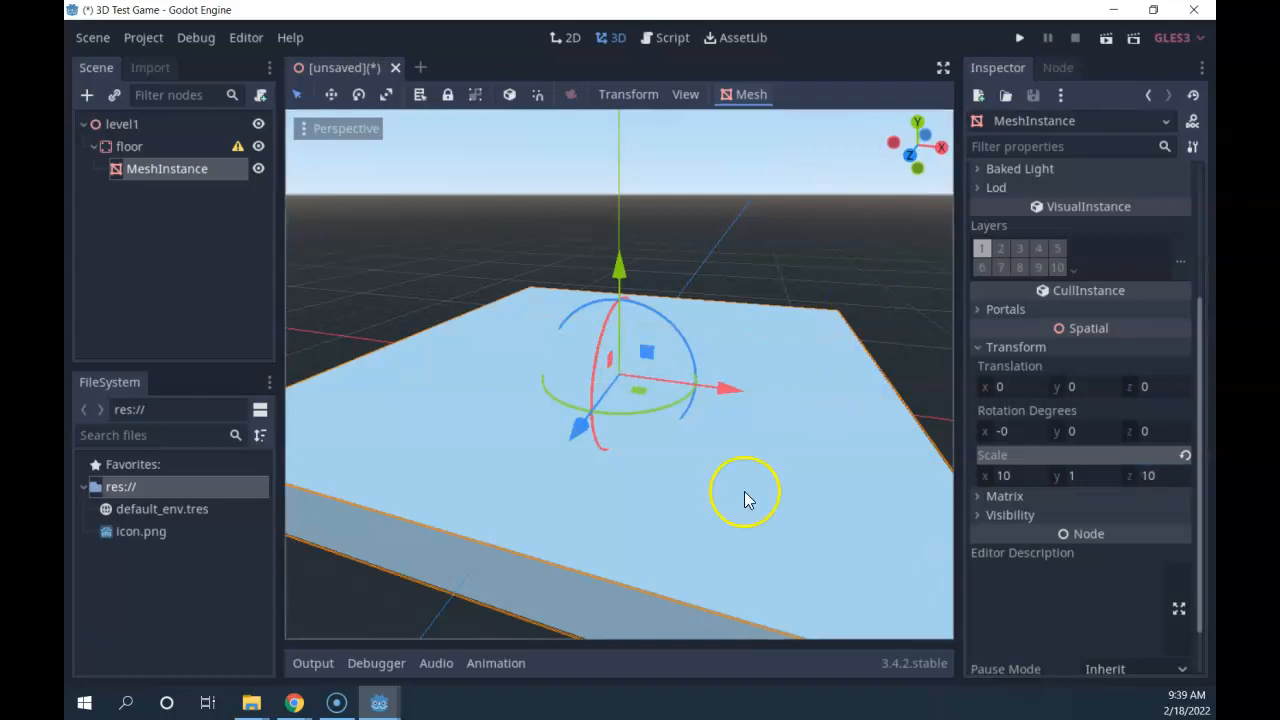
scroll(711, 507, "down", 5)
Orbit and zoom around the 10×1×10 slab to inspect it from below and above.
middle_click_drag(711, 507, 651, 364)
scroll(685, 398, "up", 1)
middle_click_drag(685, 405, 803, 573)
scroll(880, 380, "up", 4)
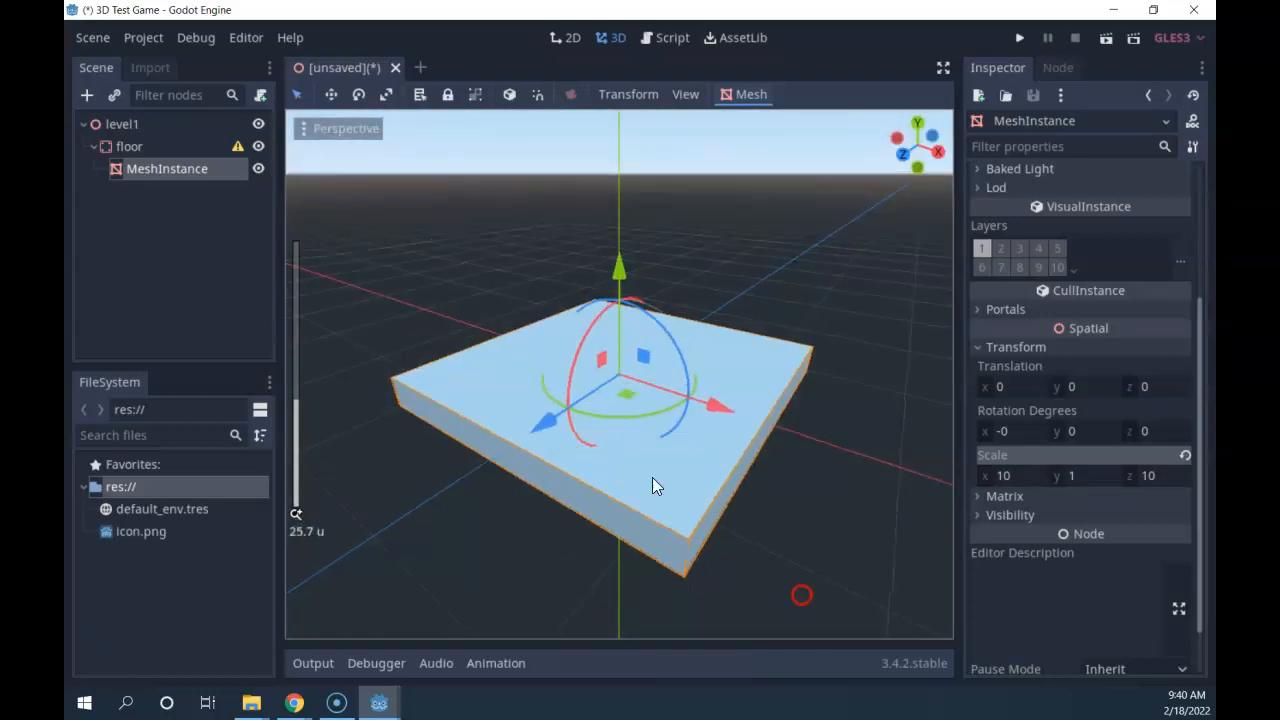
middle_click_drag(809, 402, 737, 230)
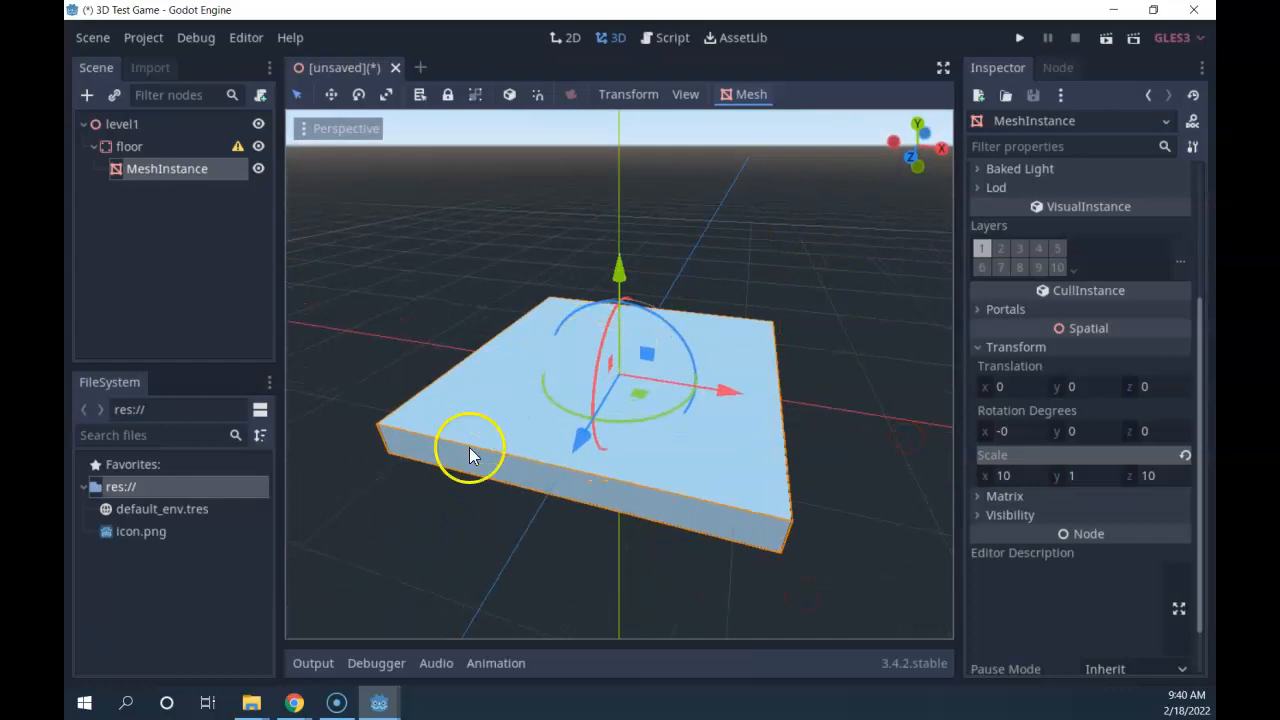
middle_click_drag(532, 515, 659, 581)
scroll(771, 580, "up", 1)
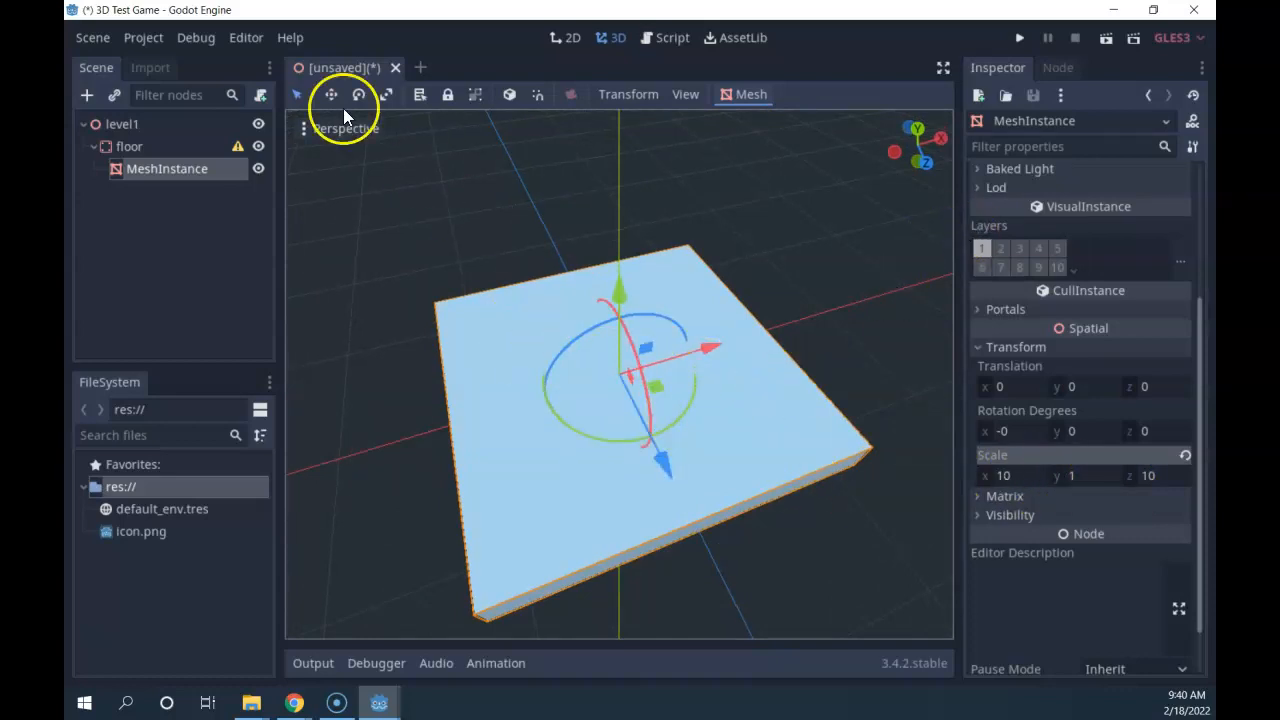
Test-drag the slab, undo it back to the origin, then select the floor node.
mouse_move(237, 146)
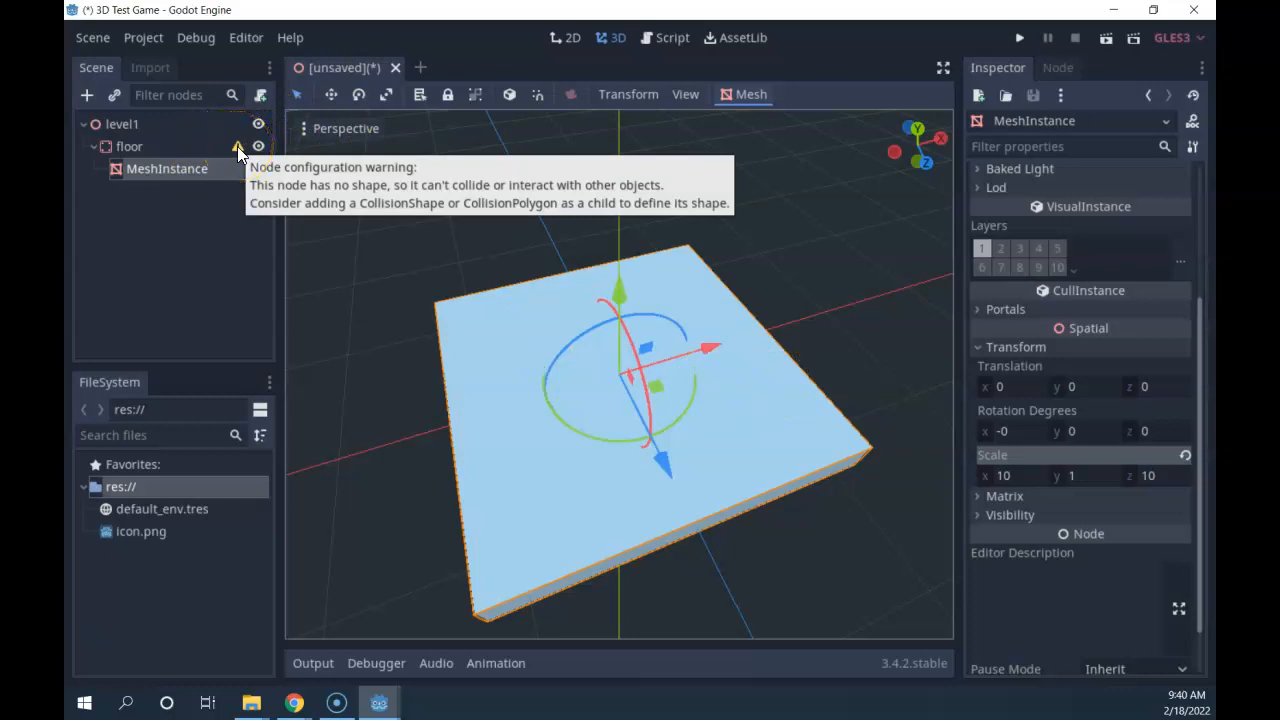
left_click(152, 170)
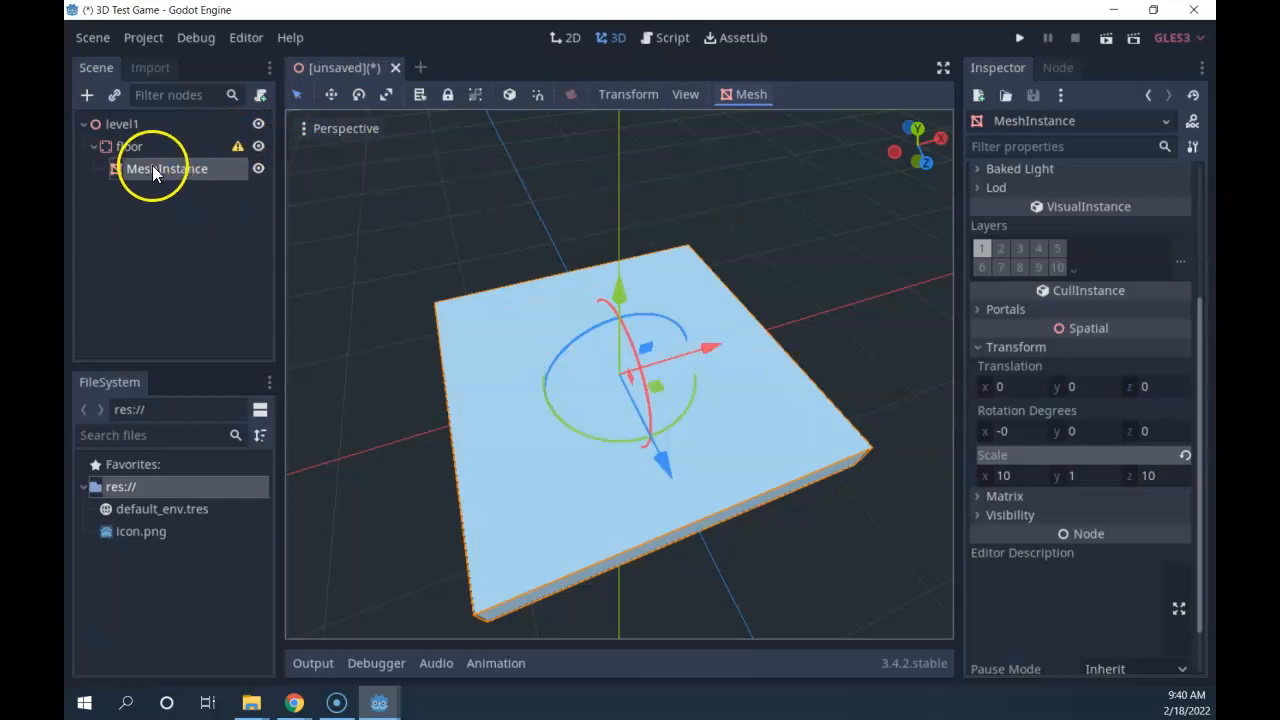
left_click_drag(486, 305, 734, 529)
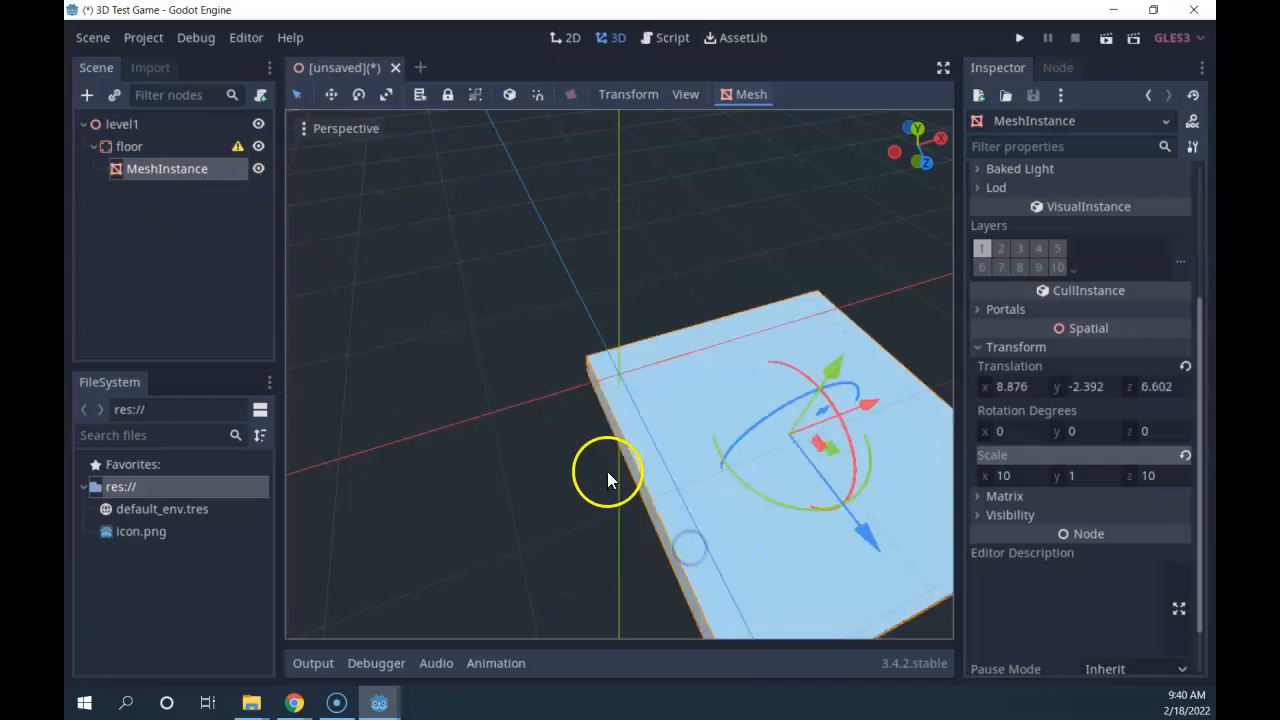
key("ctrl+z")
middle_click_drag(853, 481, 505, 240)
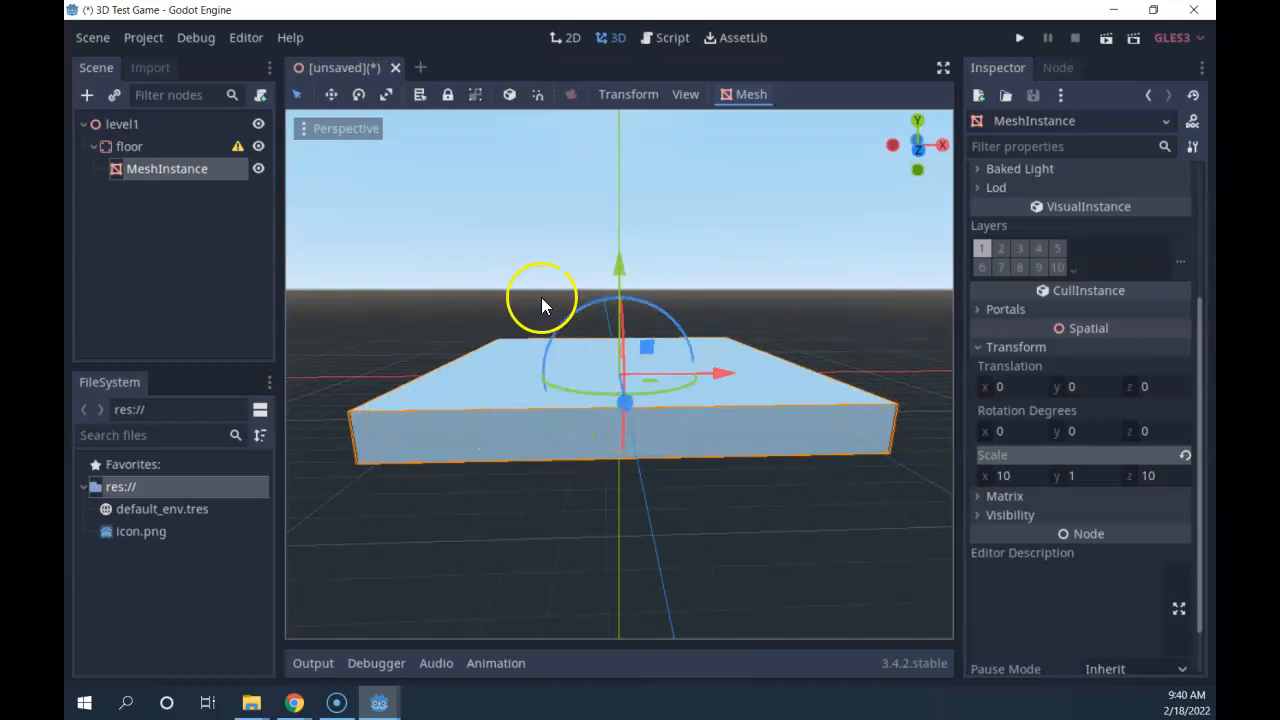
left_click(131, 146)
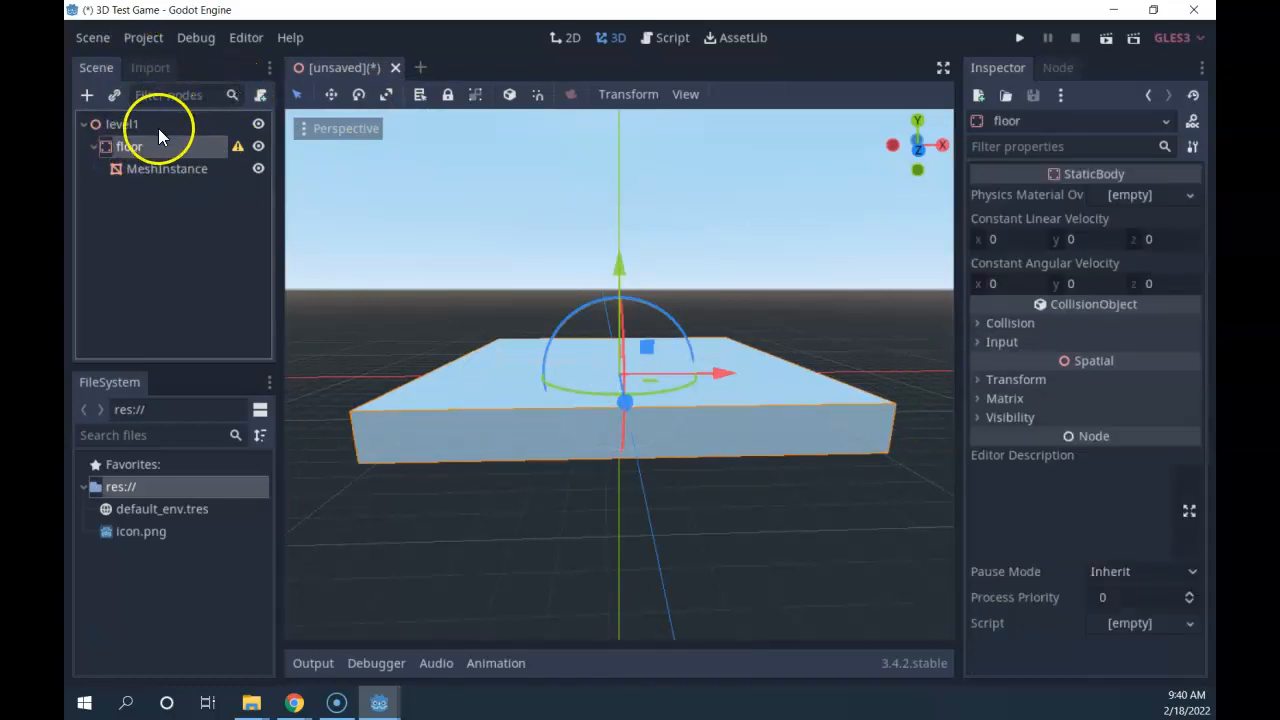
Search 'coll' in Create New Node and add a CollisionShape under floor.
left_click(94, 96)
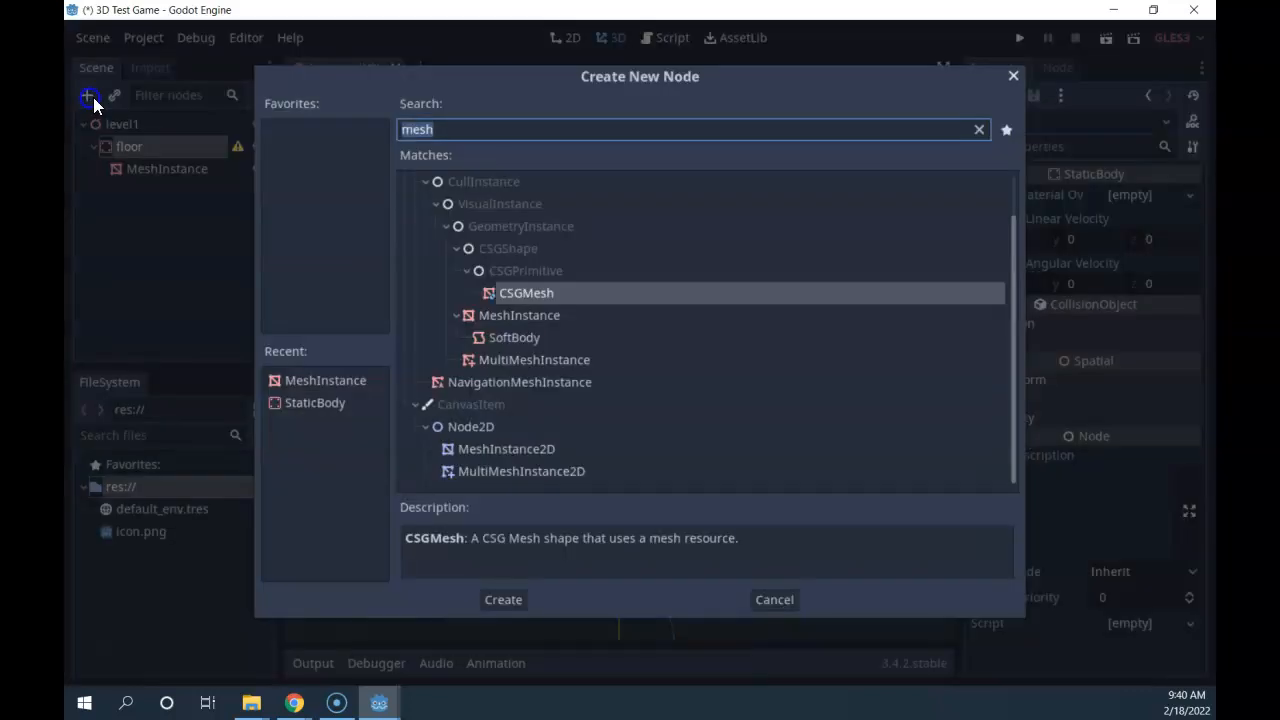
key("BackSpace")
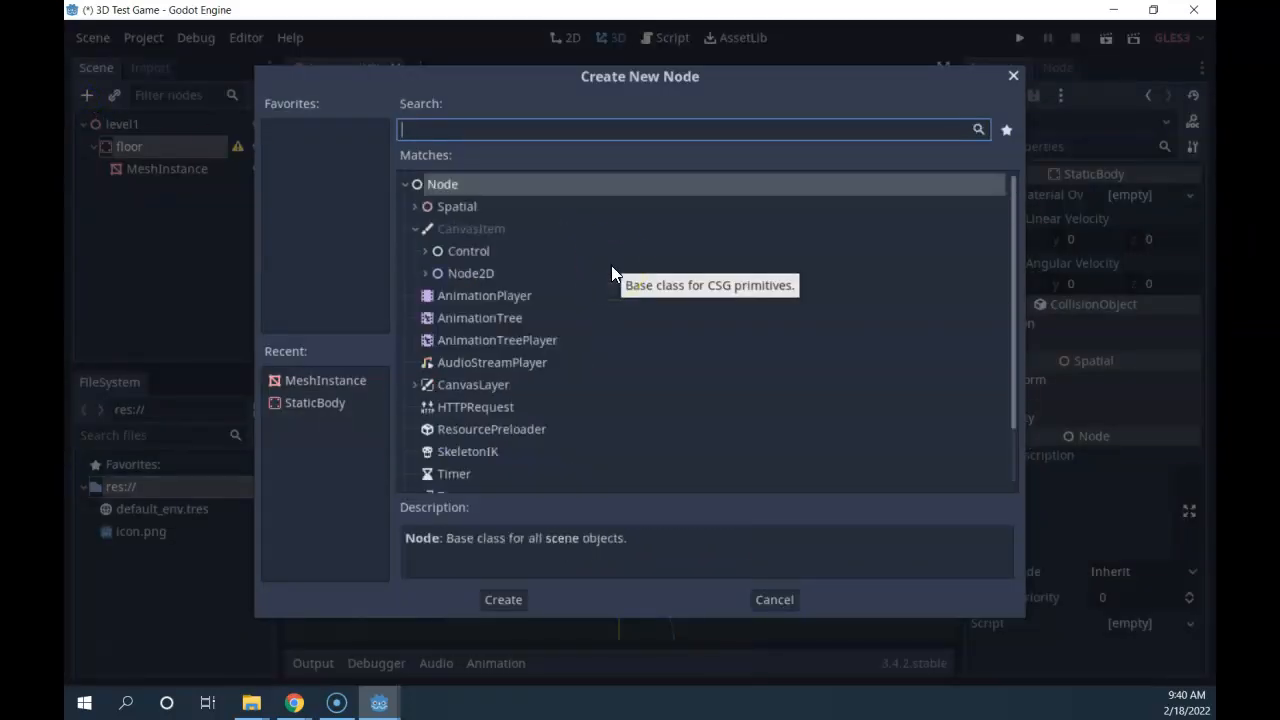
type("coll")
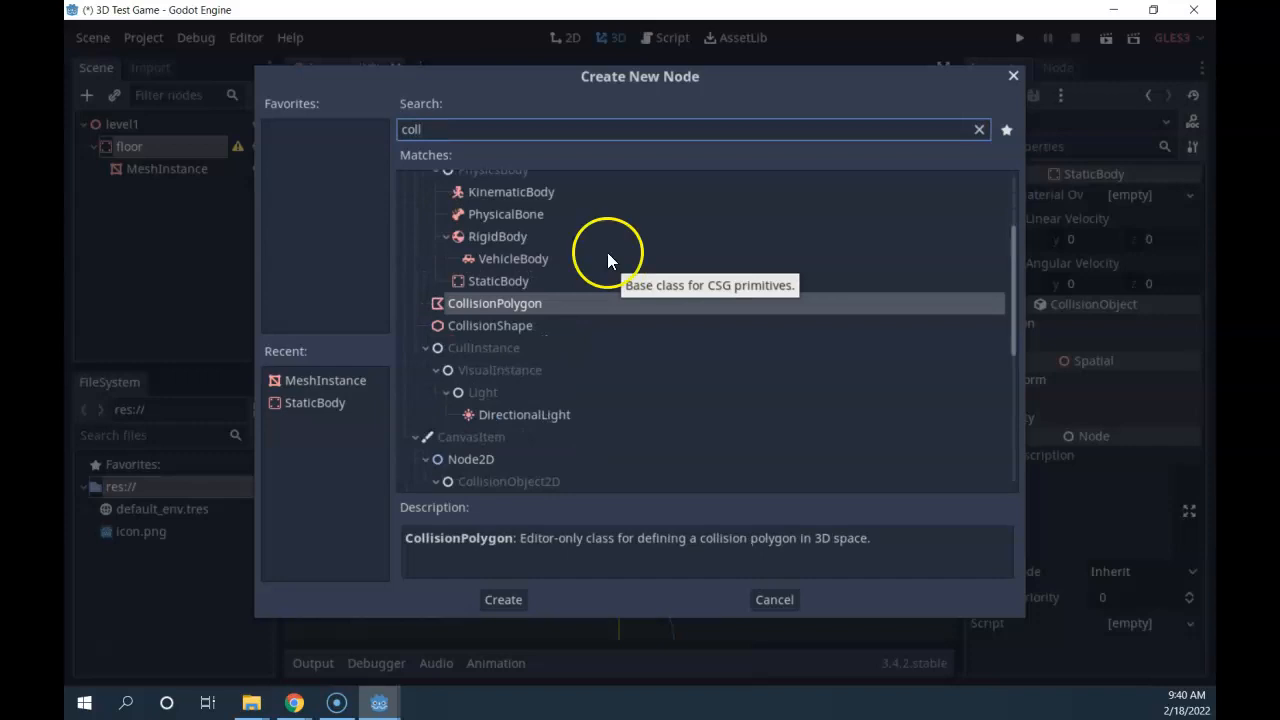
left_click(501, 325)
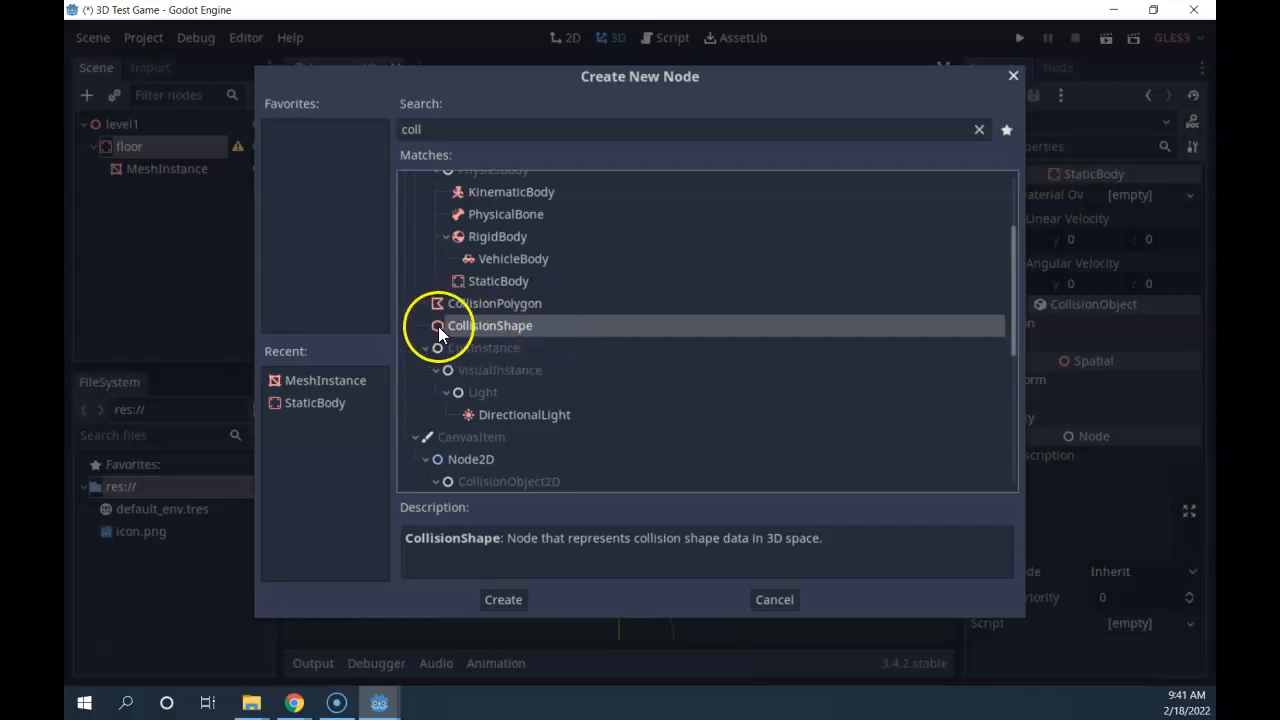
double_click(518, 327)
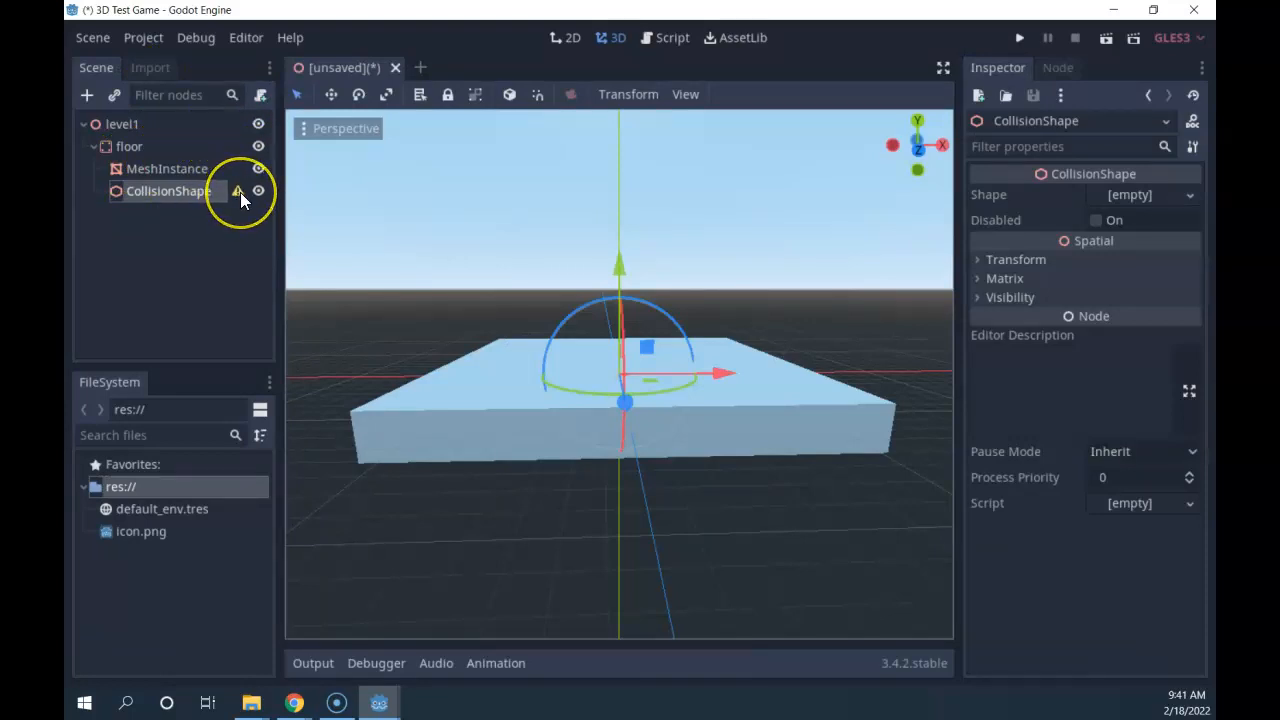
Assign a New BoxShape to the CollisionShape's Shape property.
mouse_move(240, 192)
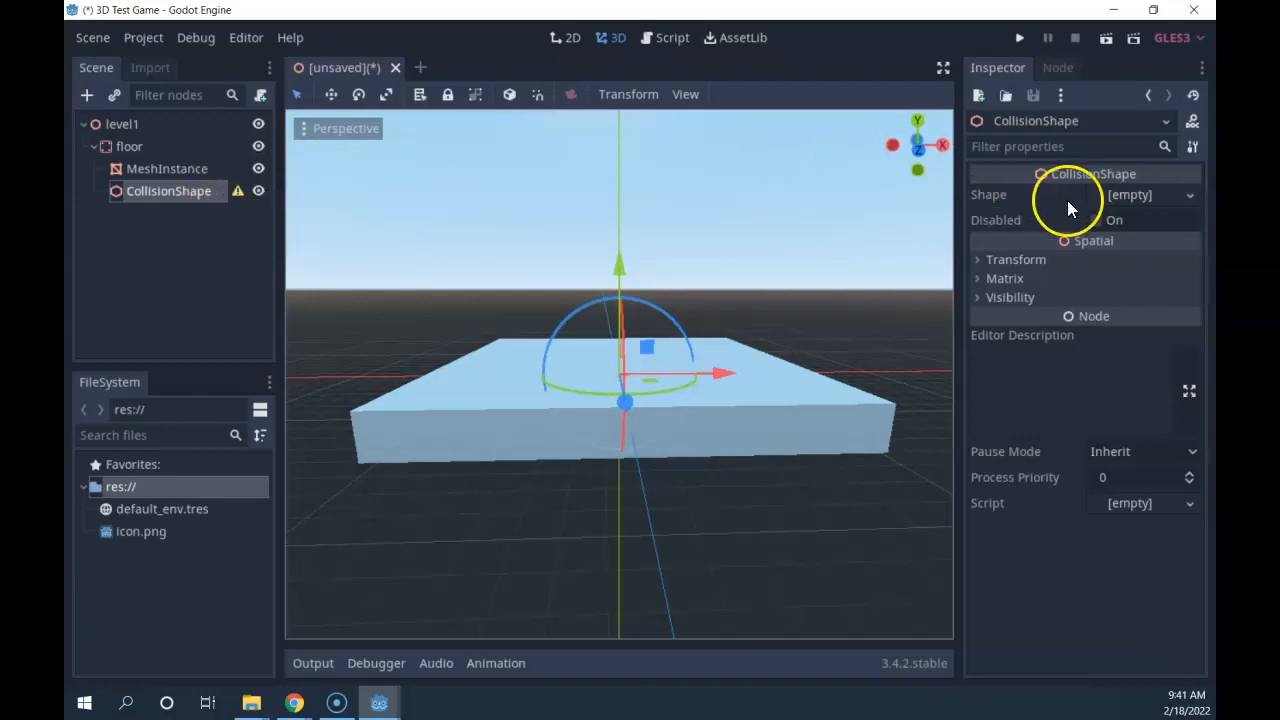
left_click(1134, 197)
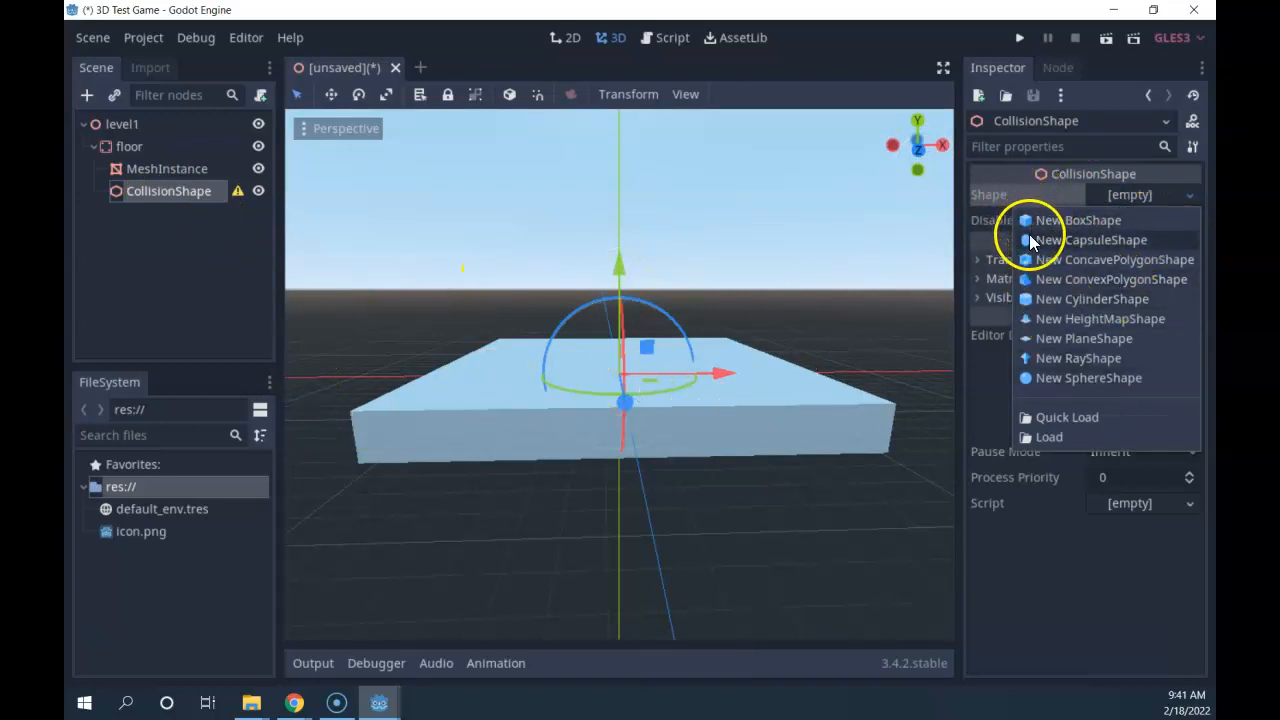
left_click(1095, 222)
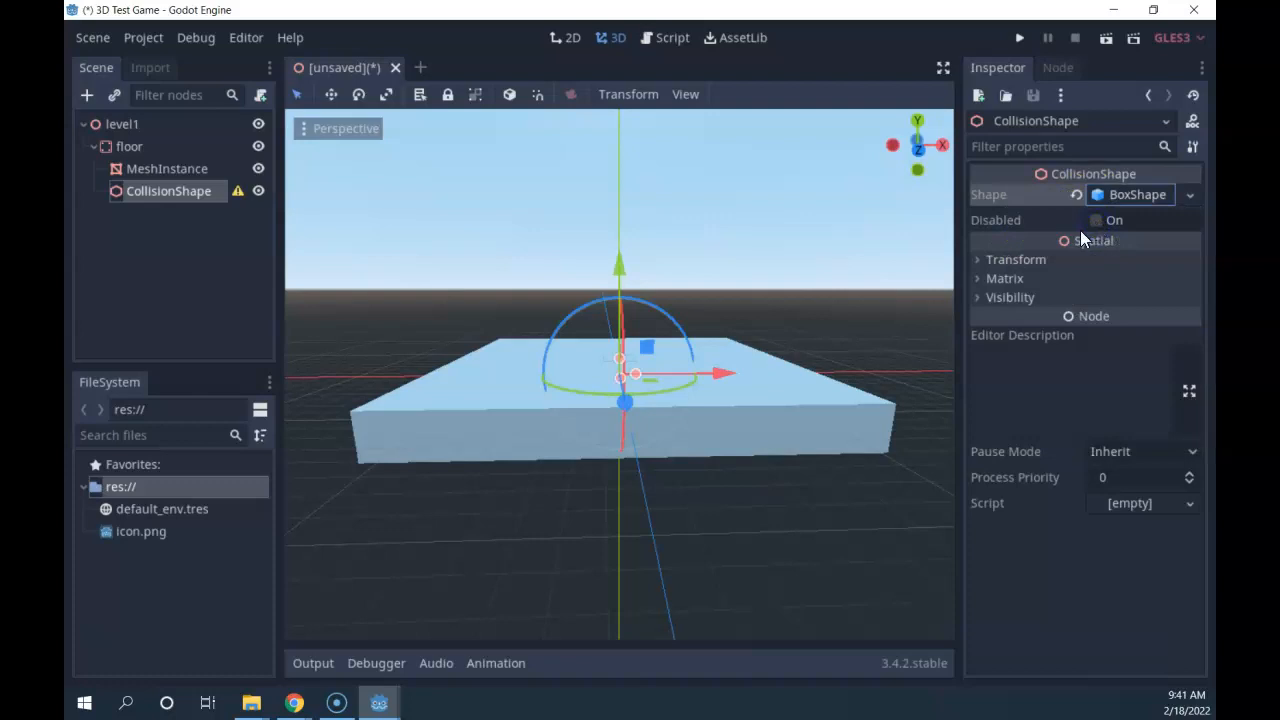
scroll(577, 364, "up", 5)
scroll(640, 361, "down", 5)
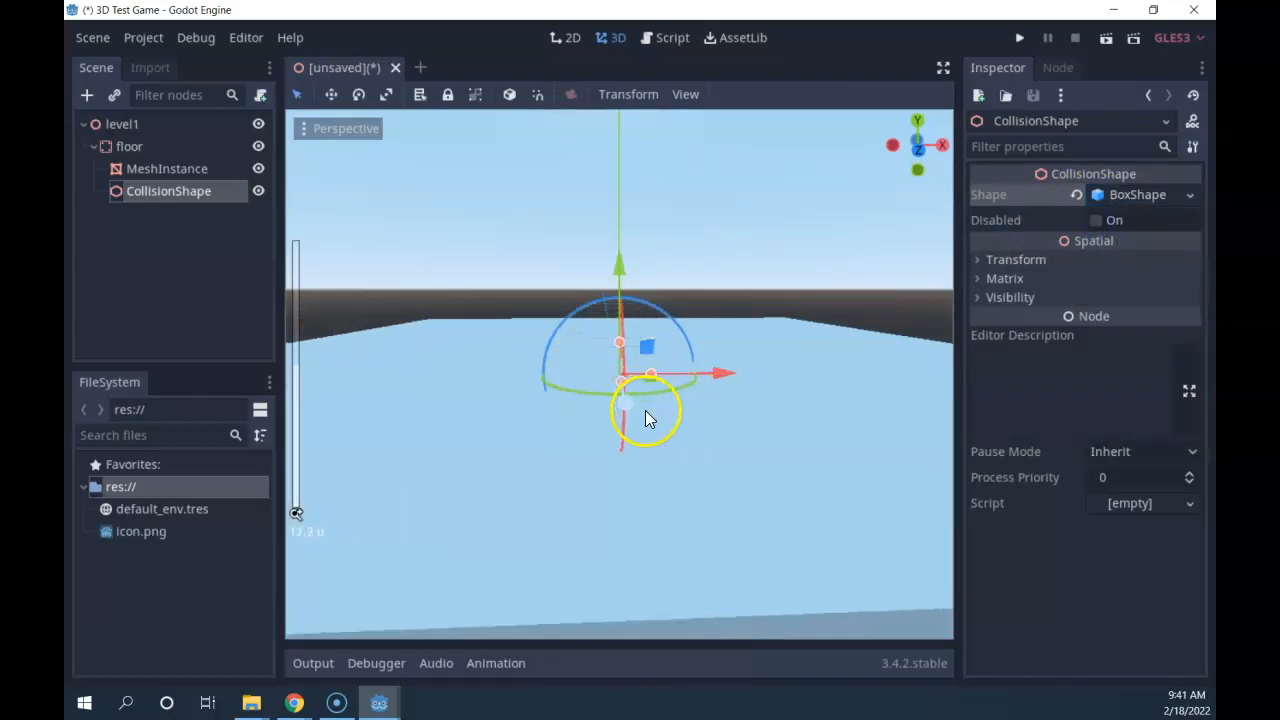
Toggle the floor mesh's visibility to compare it against the collision box.
left_click(258, 169)
left_click(259, 170)
left_click(258, 169)
left_click(257, 170)
left_click(256, 168)
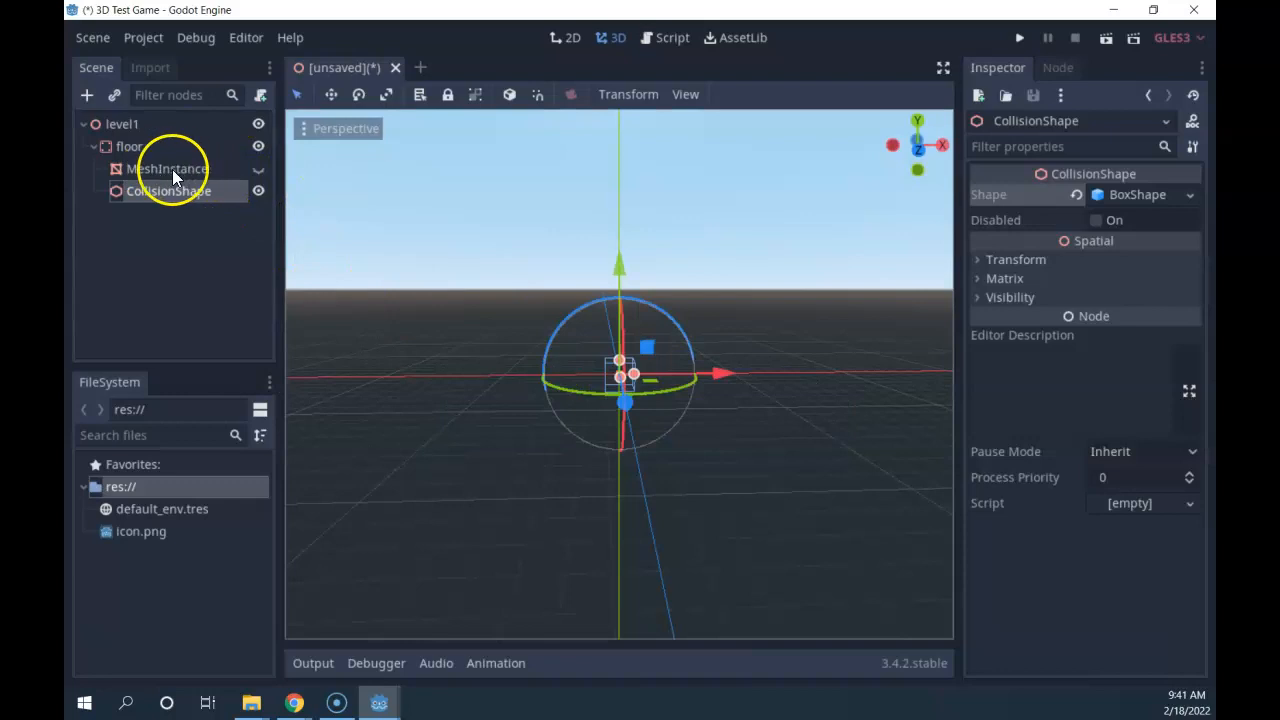
scroll(645, 415, "up", 8)
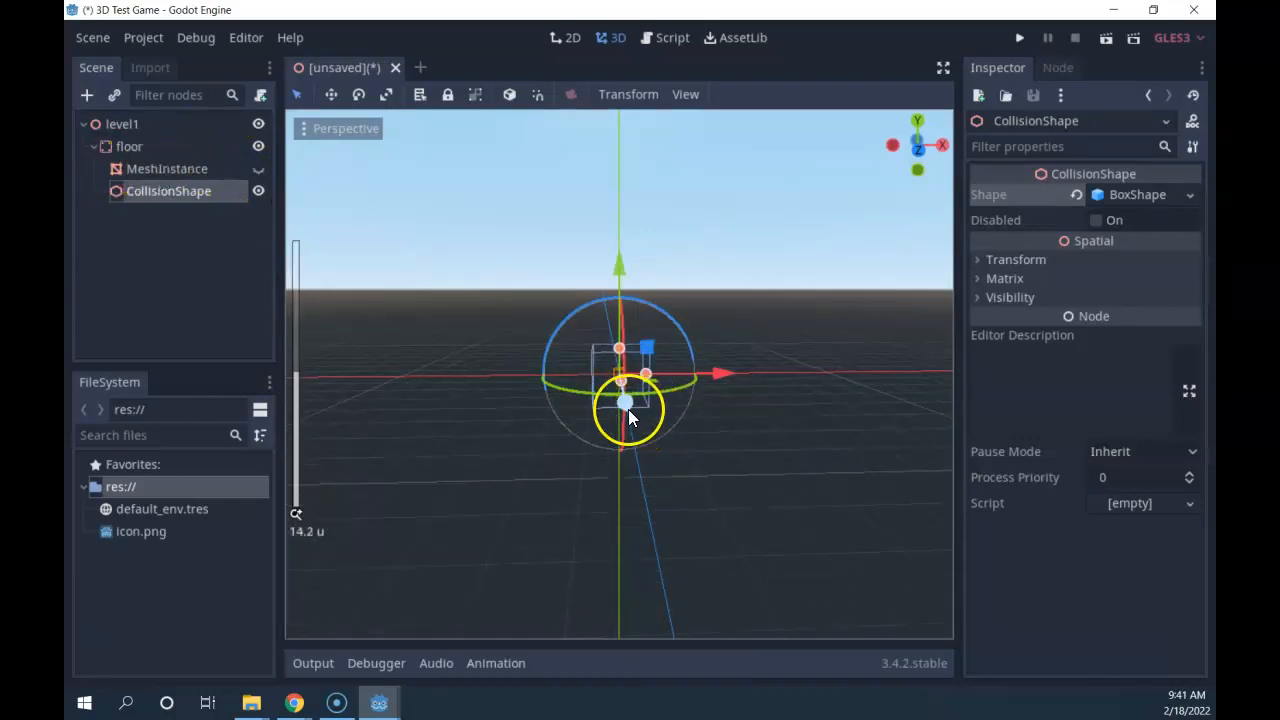
scroll(590, 452, "up", 10)
Toggle the collision box wireframe on and off, then show the floor mesh again.
middle_click_drag(349, 360, 649, 483)
scroll(734, 476, "down", 7)
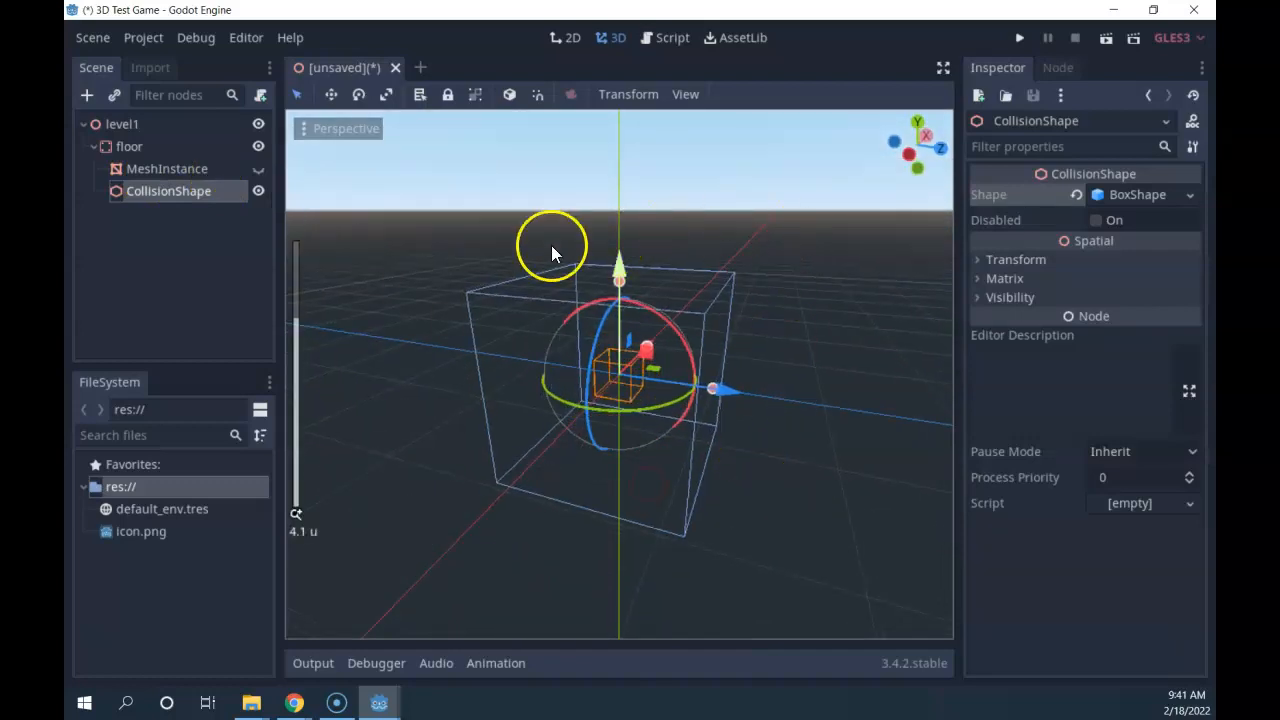
left_click(257, 191)
left_click(257, 191)
left_click(257, 191)
left_click(257, 191)
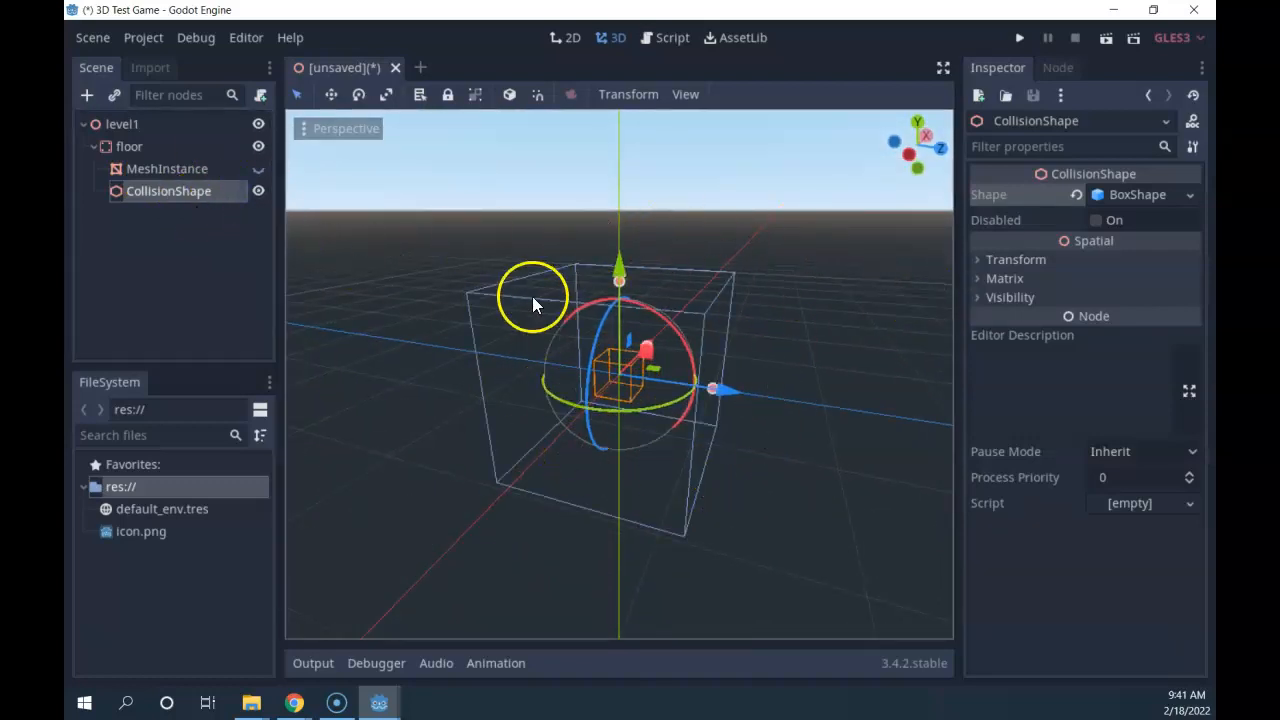
scroll(735, 378, "down", 5)
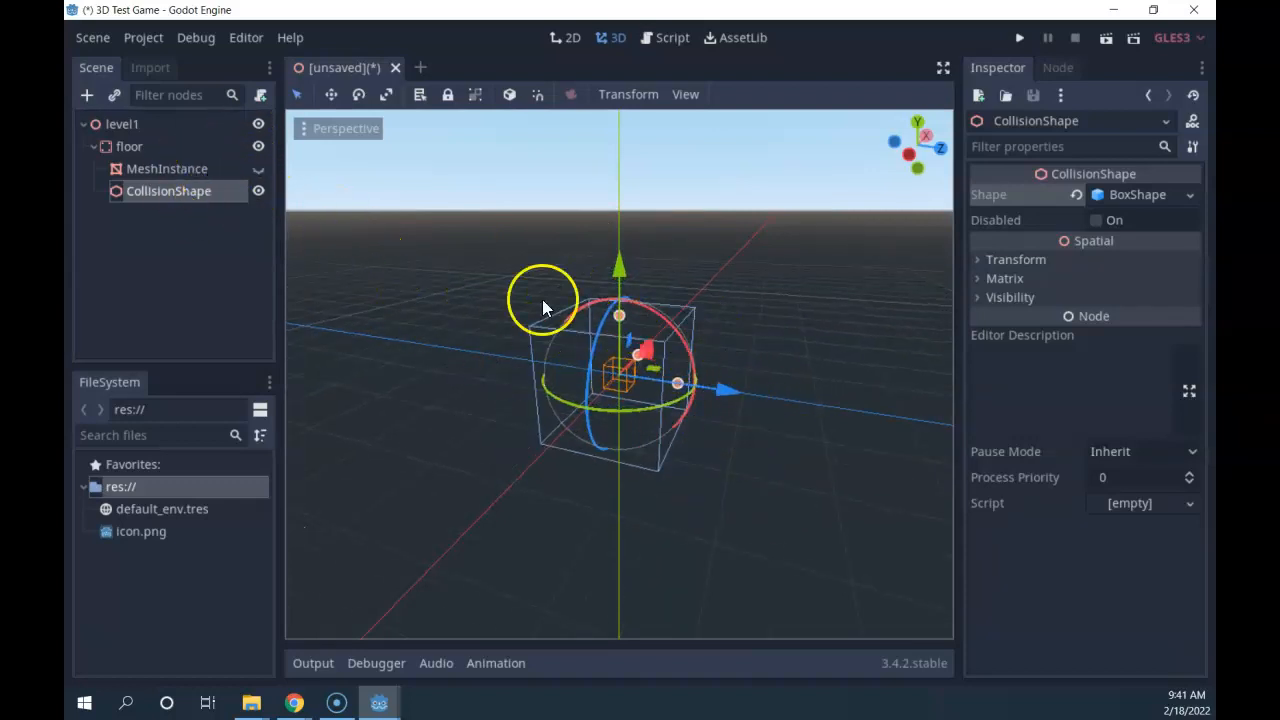
left_click(258, 168)
Expand the CollisionShape's Transform section to reveal its values.
scroll(434, 316, "down", 6)
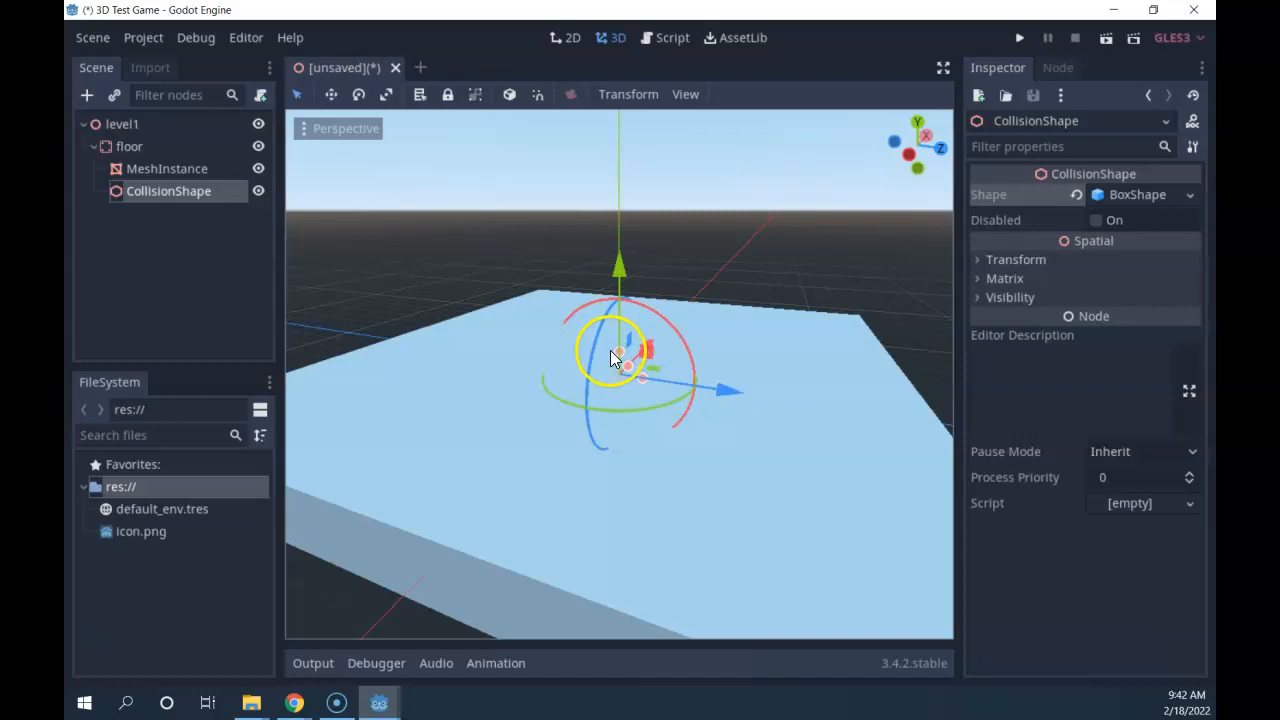
scroll(552, 458, "down", 4)
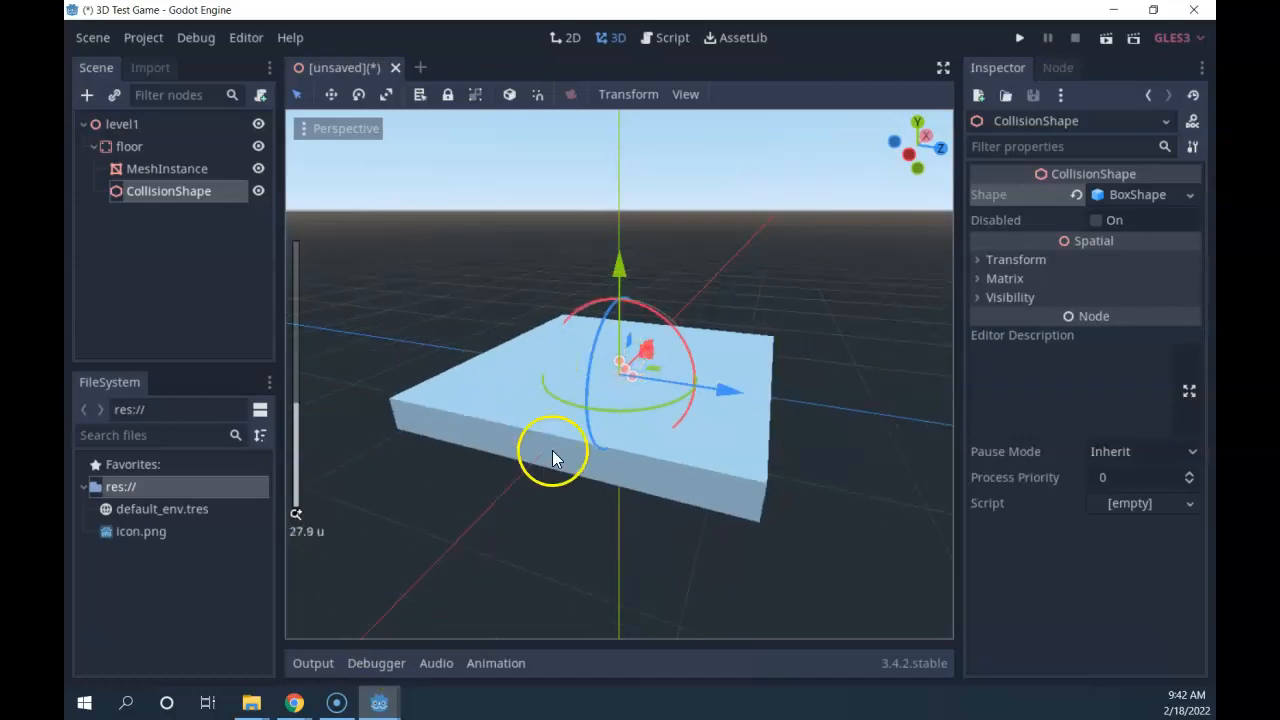
middle_click_drag(779, 498, 543, 514)
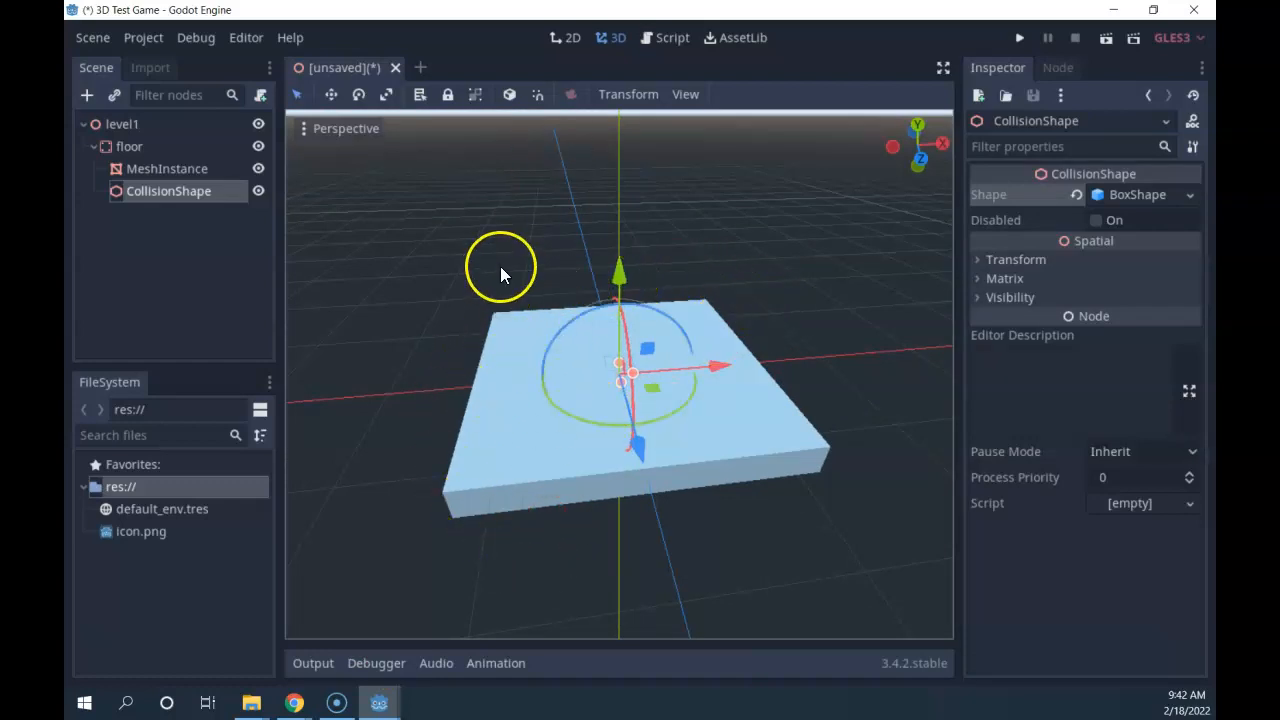
middle_click_drag(654, 505, 720, 501)
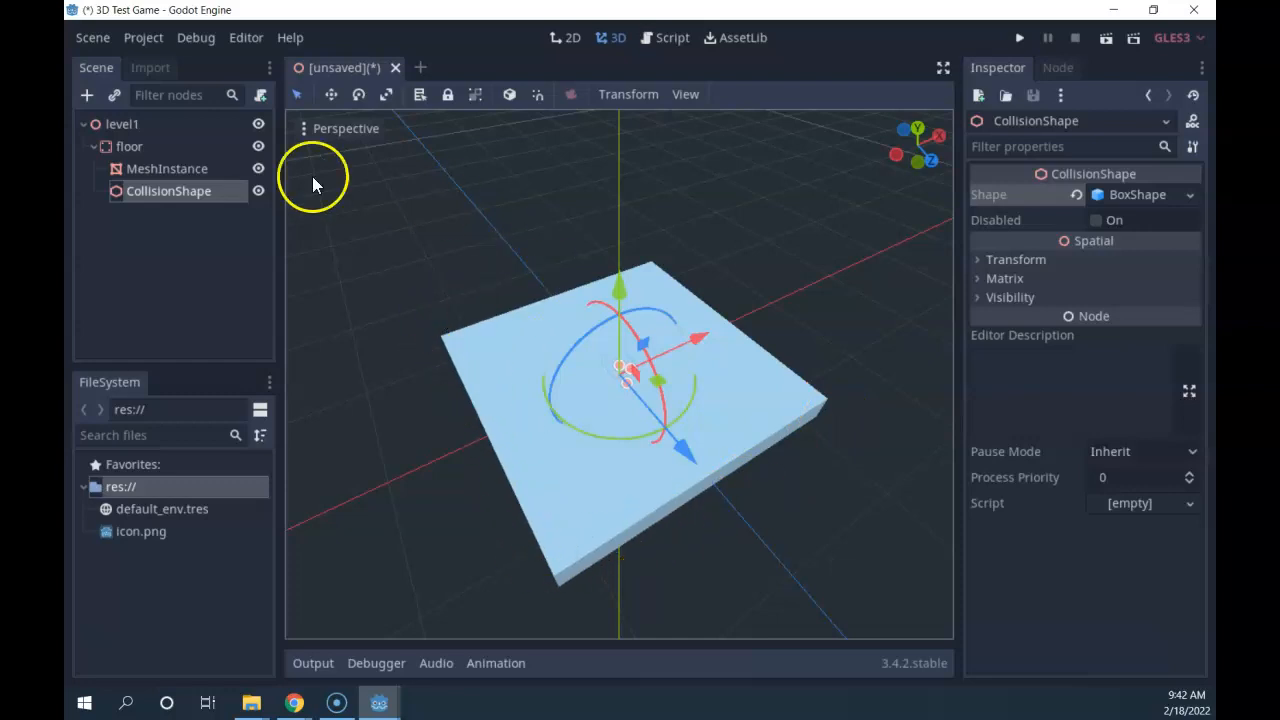
left_click(1010, 259)
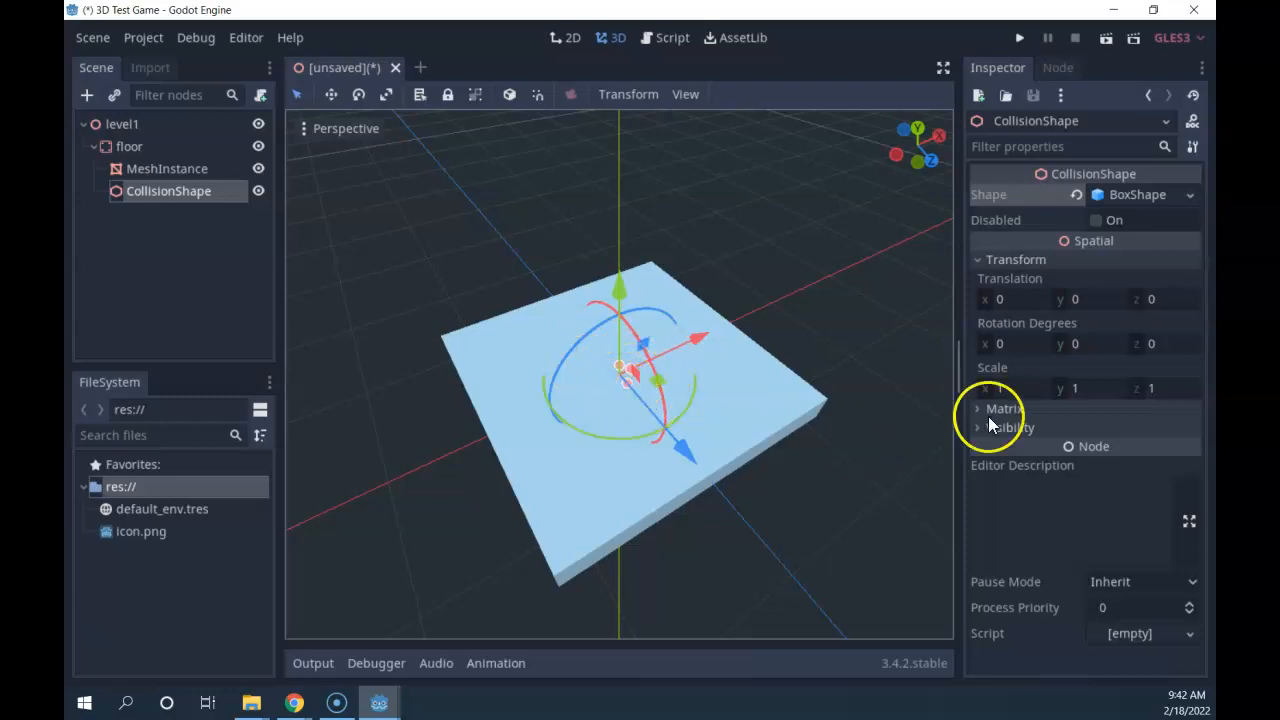
Set the collision box's Scale x and z to 10.
left_click(1003, 388)
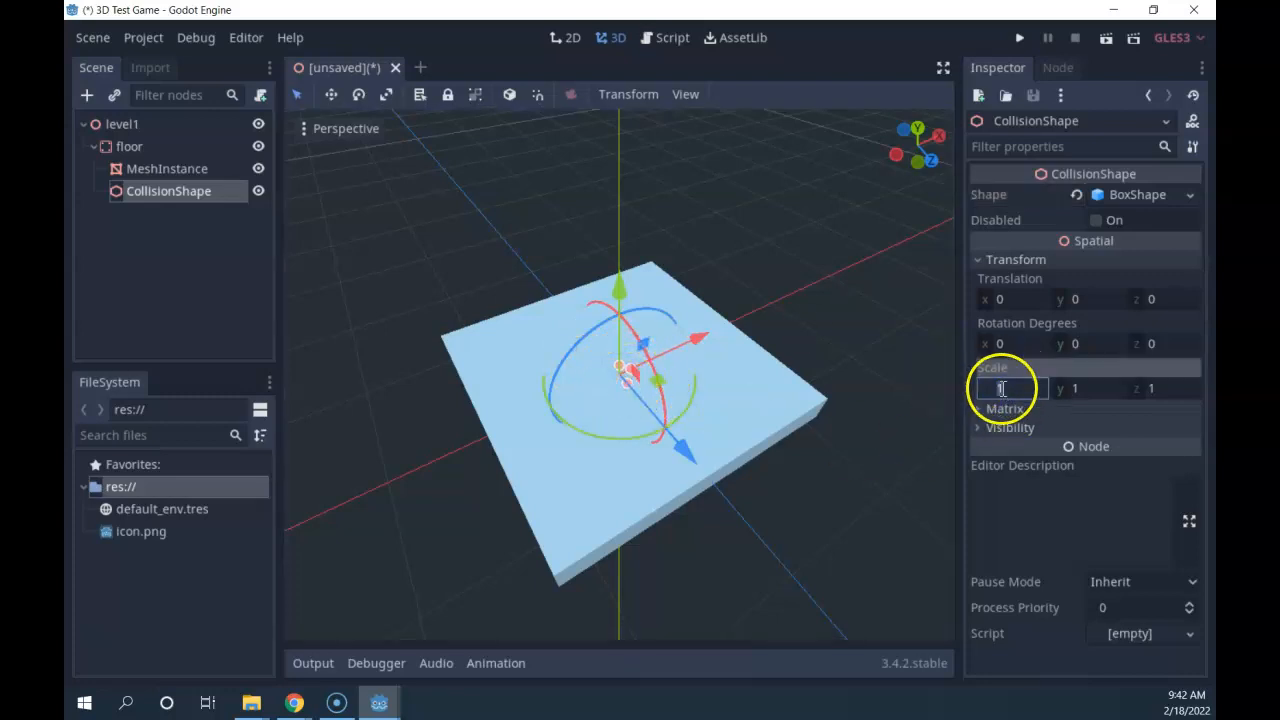
type("10")
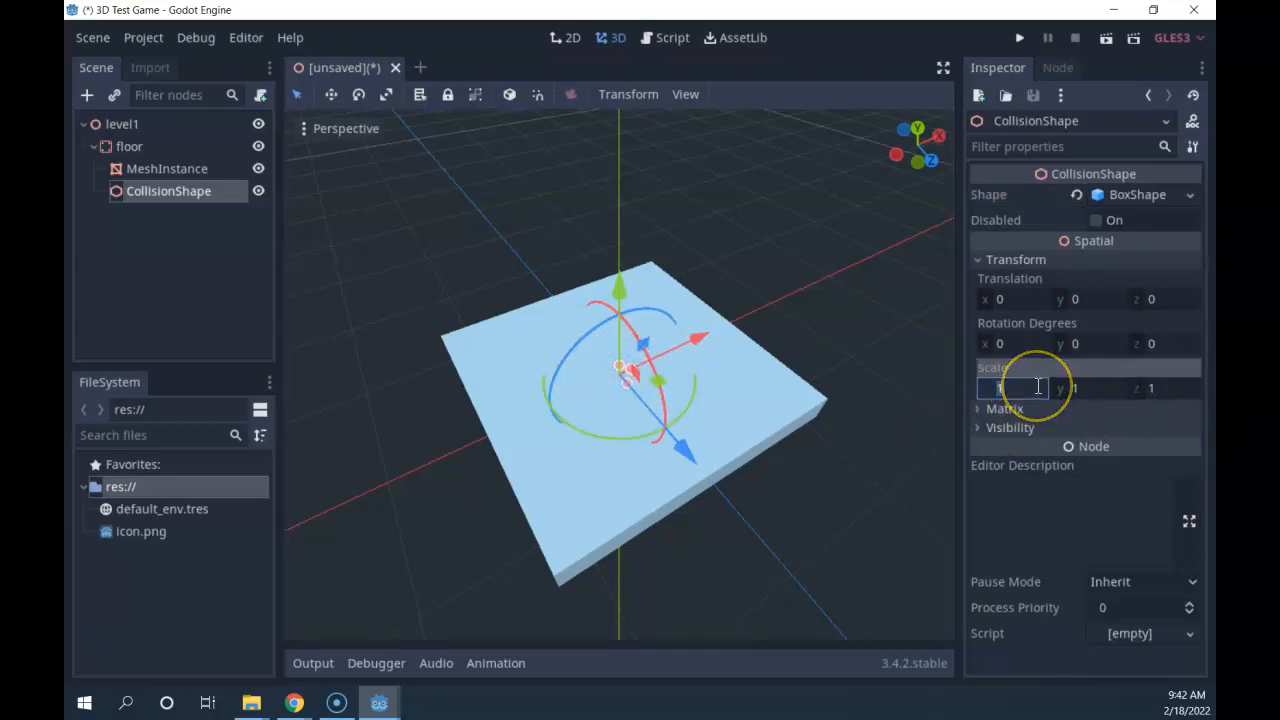
key("Return")
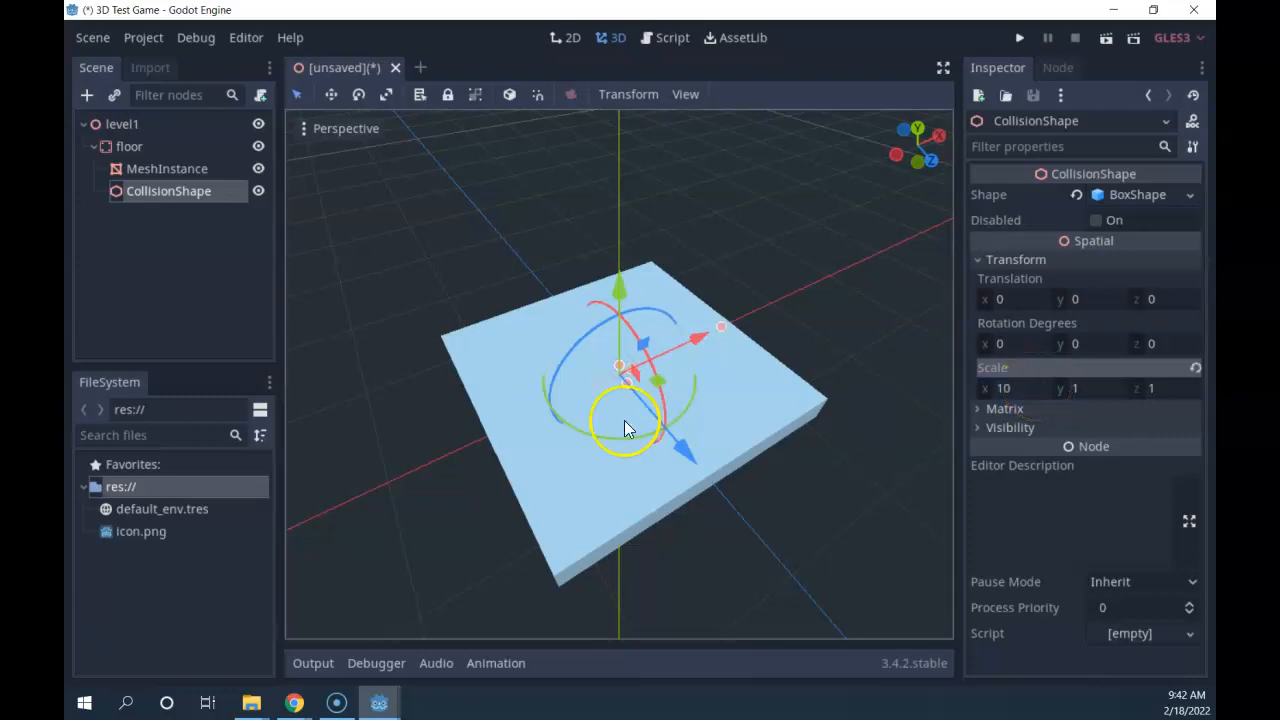
scroll(500, 425, "up", 5)
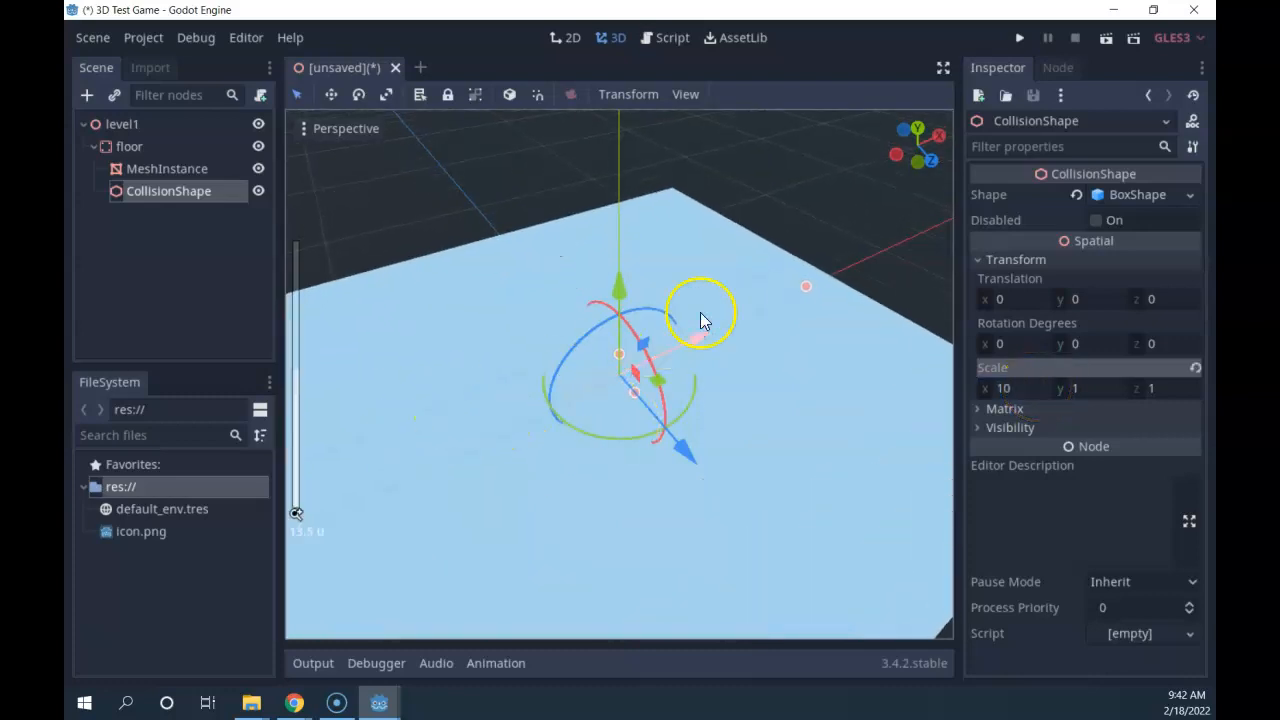
left_click(1141, 389)
type("10")
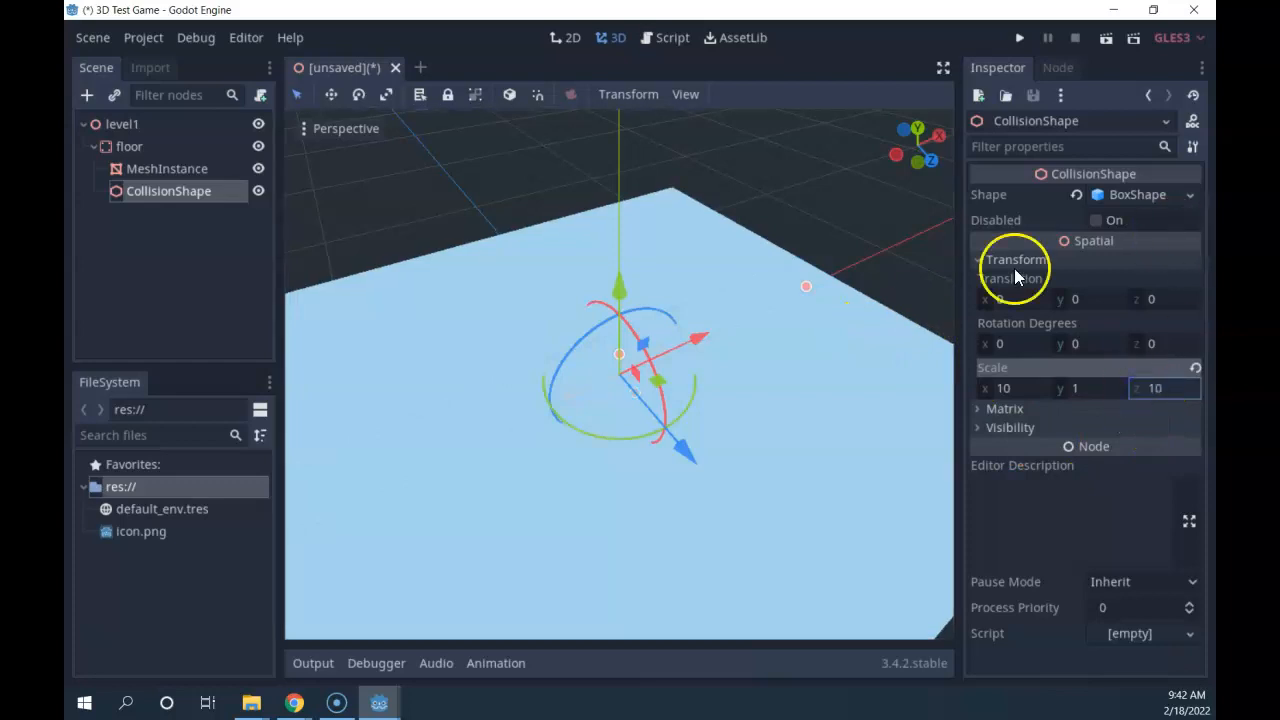
scroll(800, 400, "down", 4)
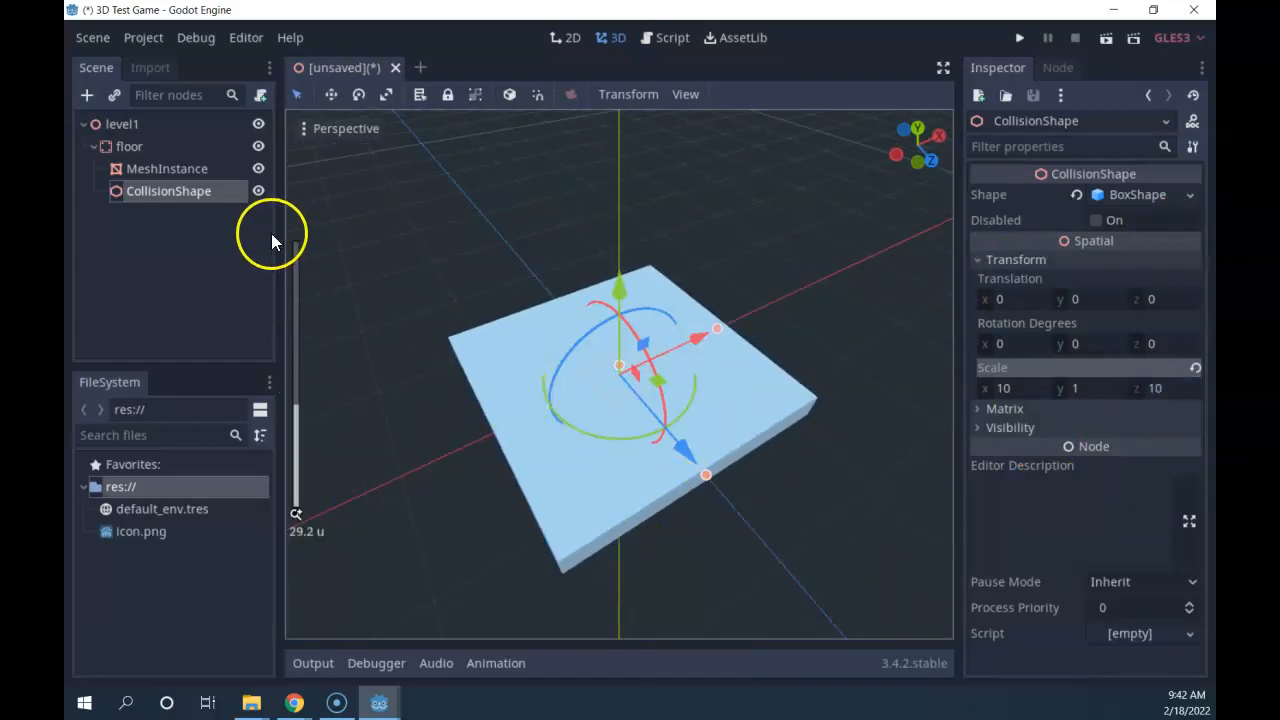
Compare with the MeshInstance's scale, then drag the collision box along the X axis.
left_click(180, 168)
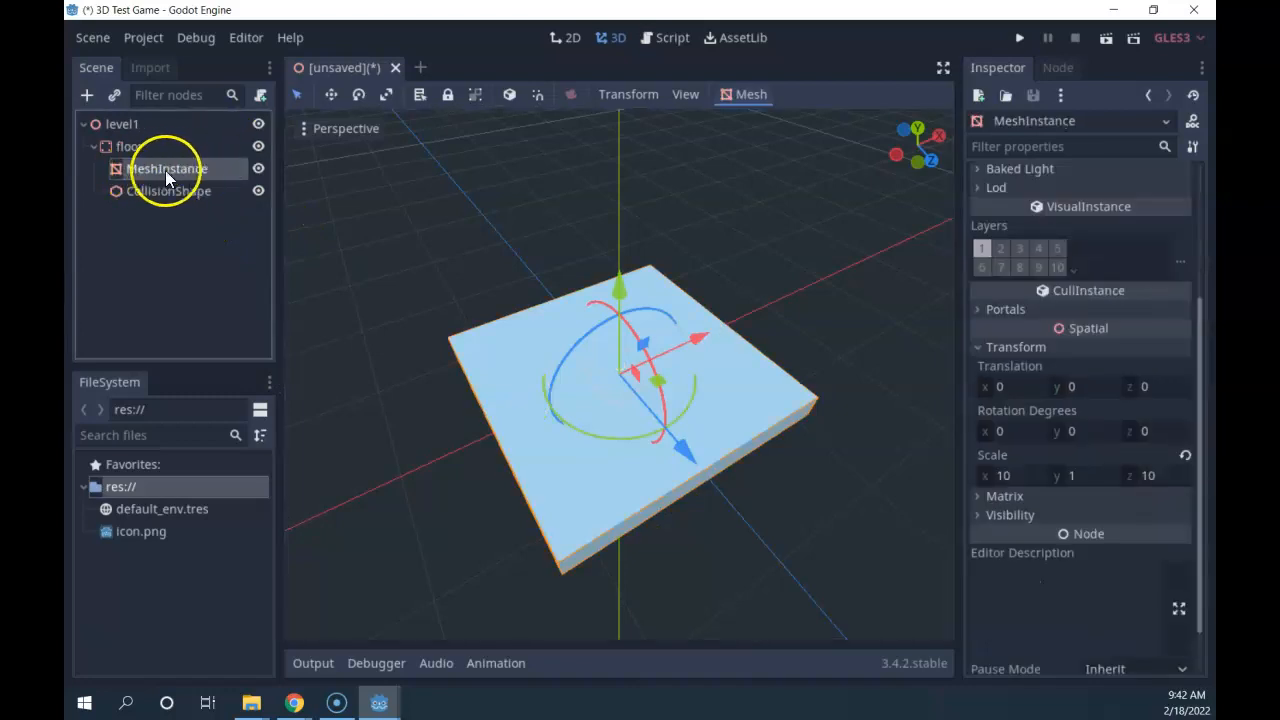
left_click(160, 191)
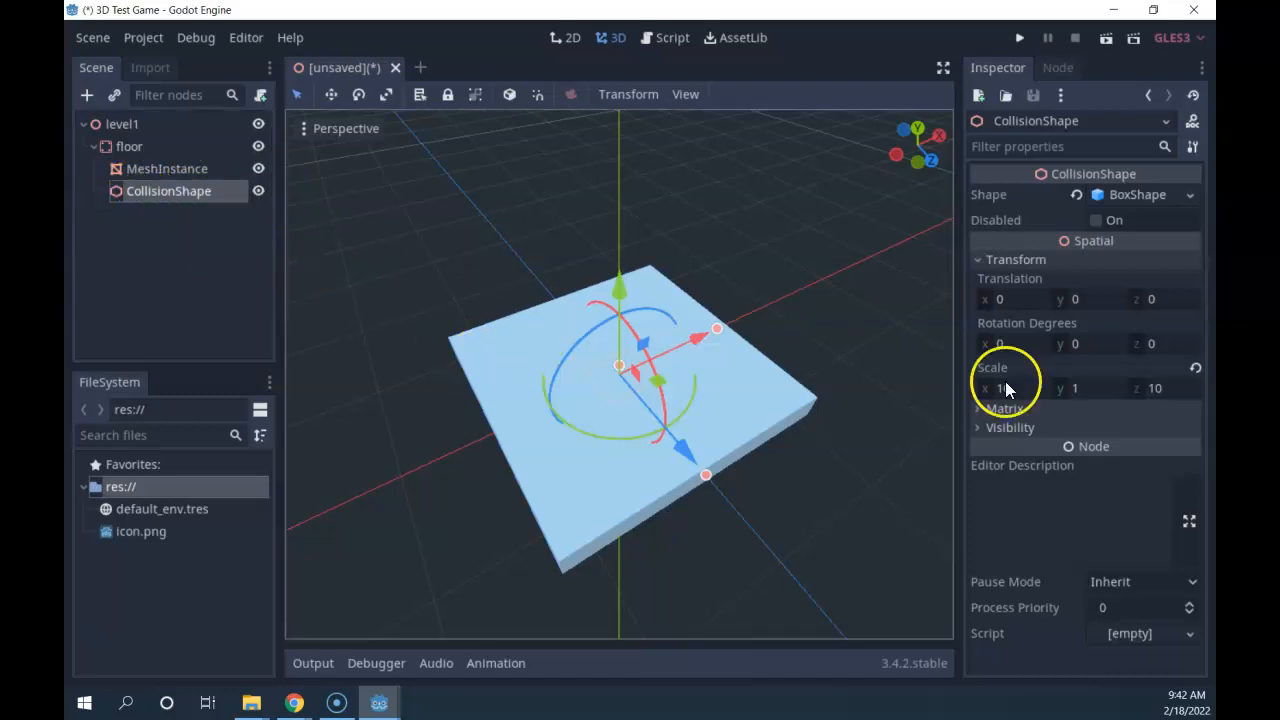
scroll(563, 386, "down", 4)
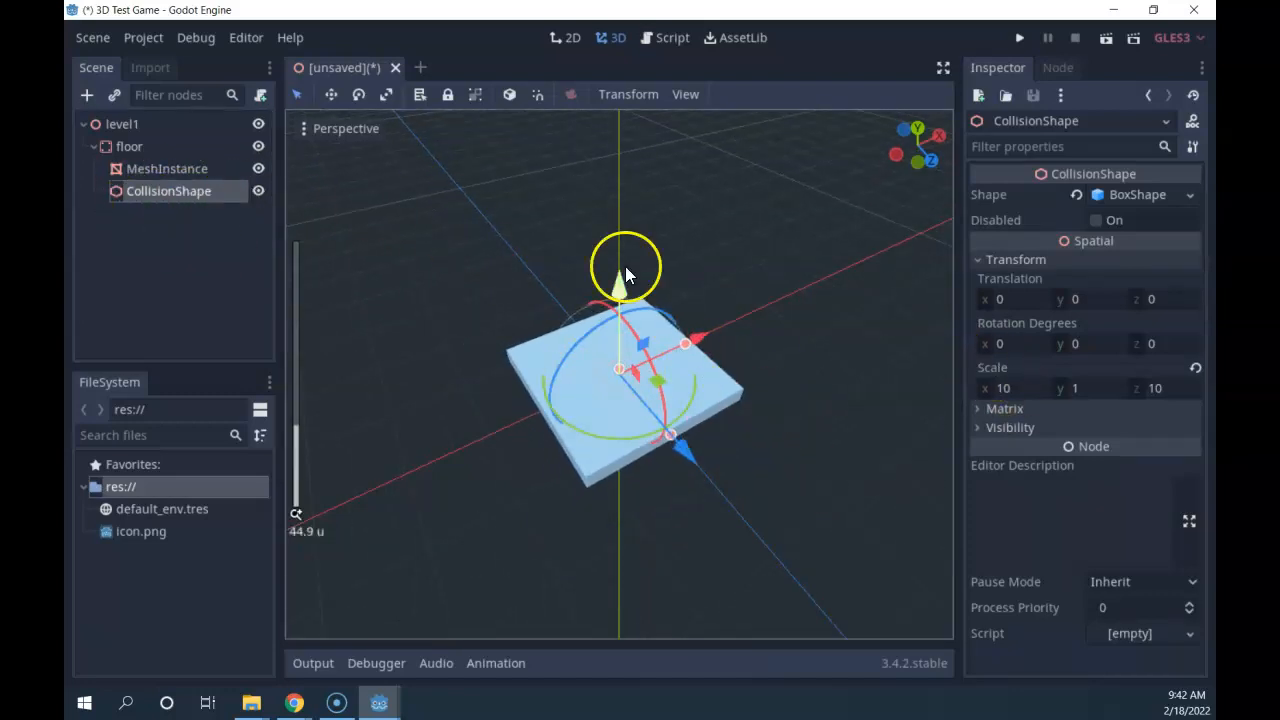
left_click_drag(694, 338, 590, 478)
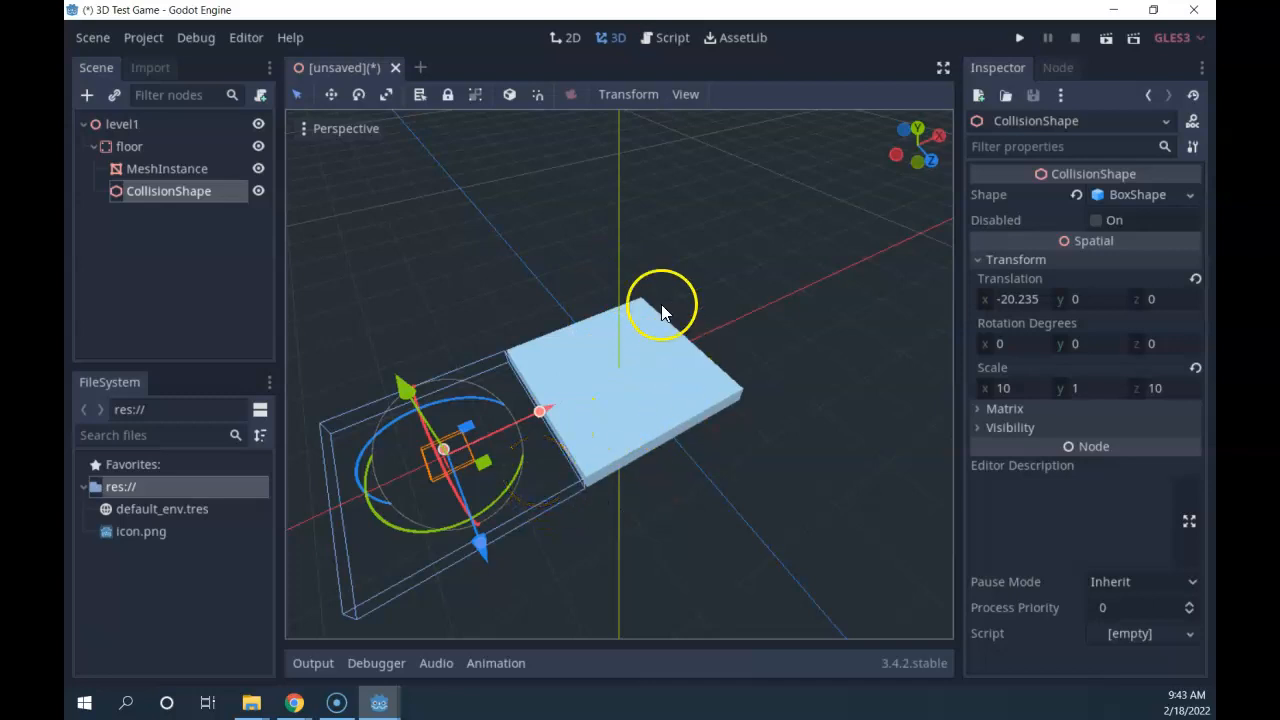
key("ctrl+z")
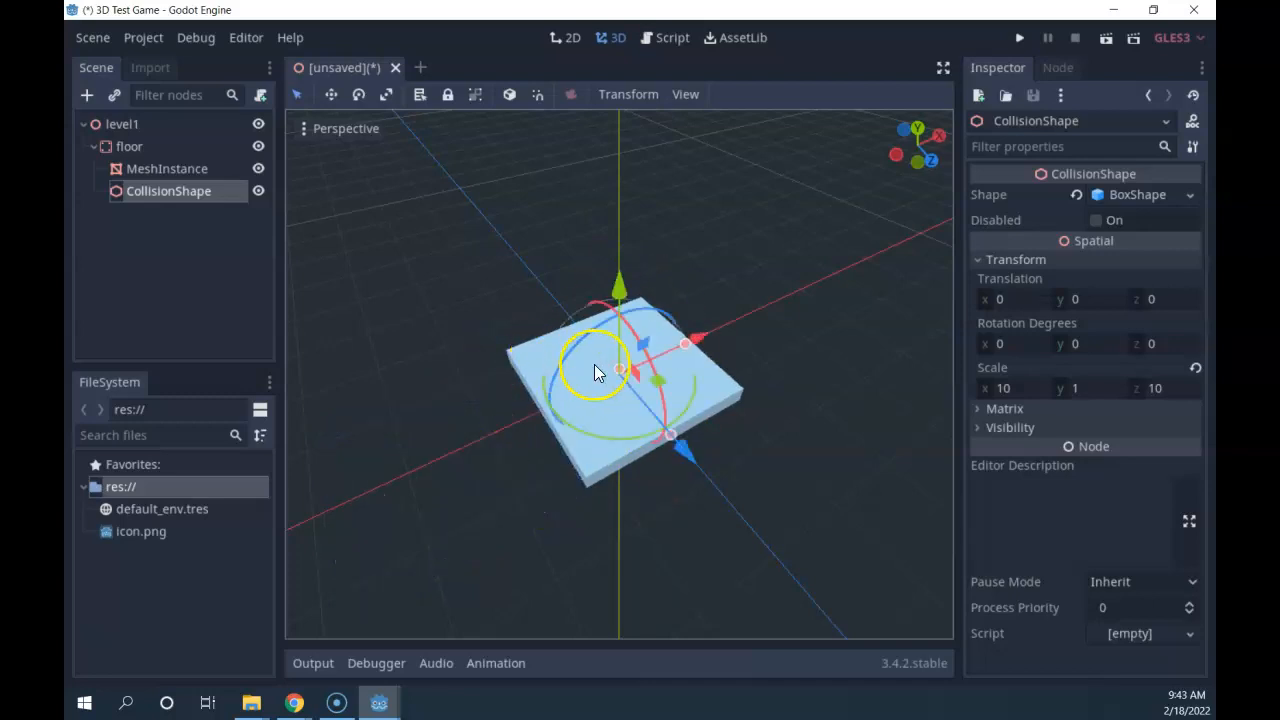
left_click(129, 146)
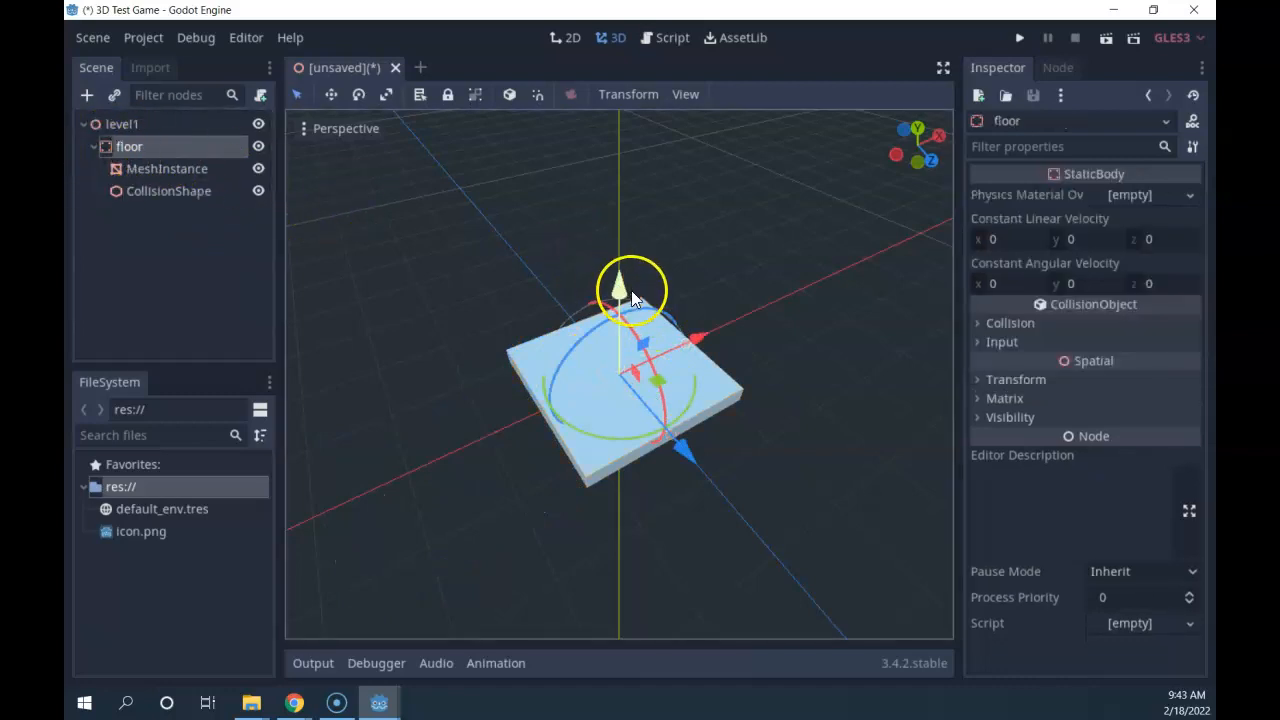
left_click(130, 169)
left_click(129, 188)
left_click(125, 166)
left_click(129, 190)
left_click(129, 168)
left_click(130, 190)
left_click(128, 167)
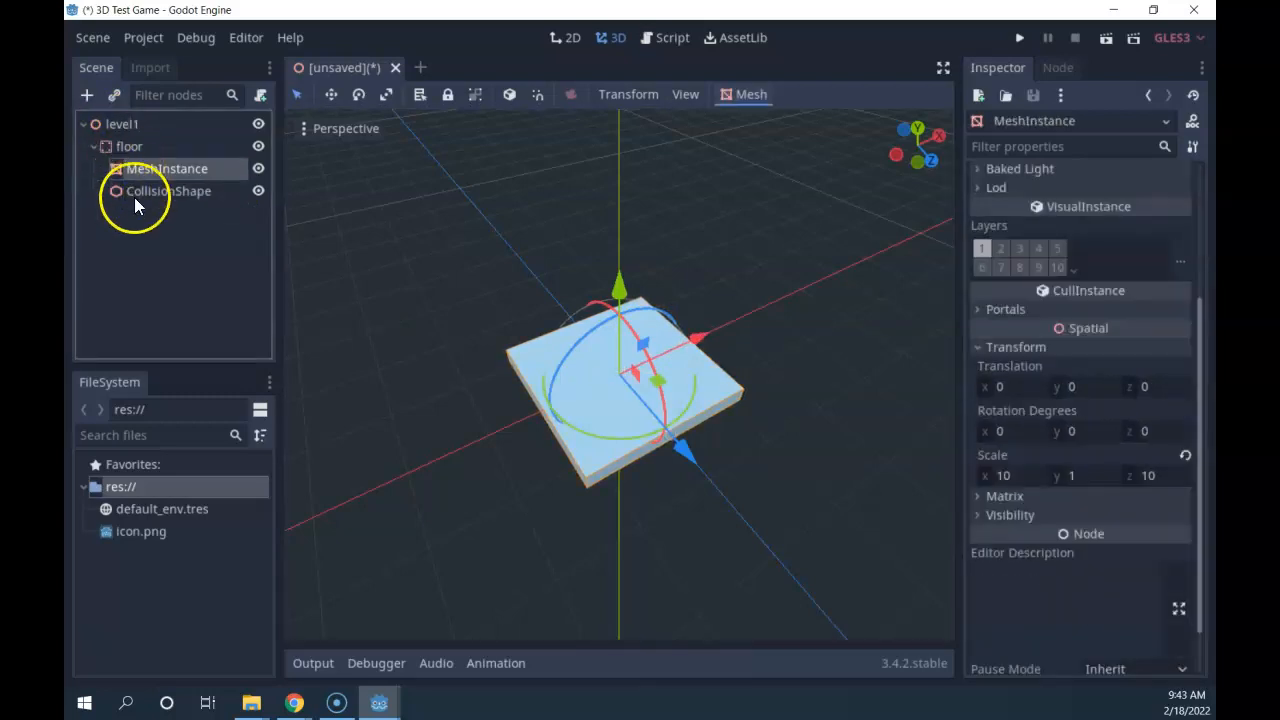
left_click(121, 148)
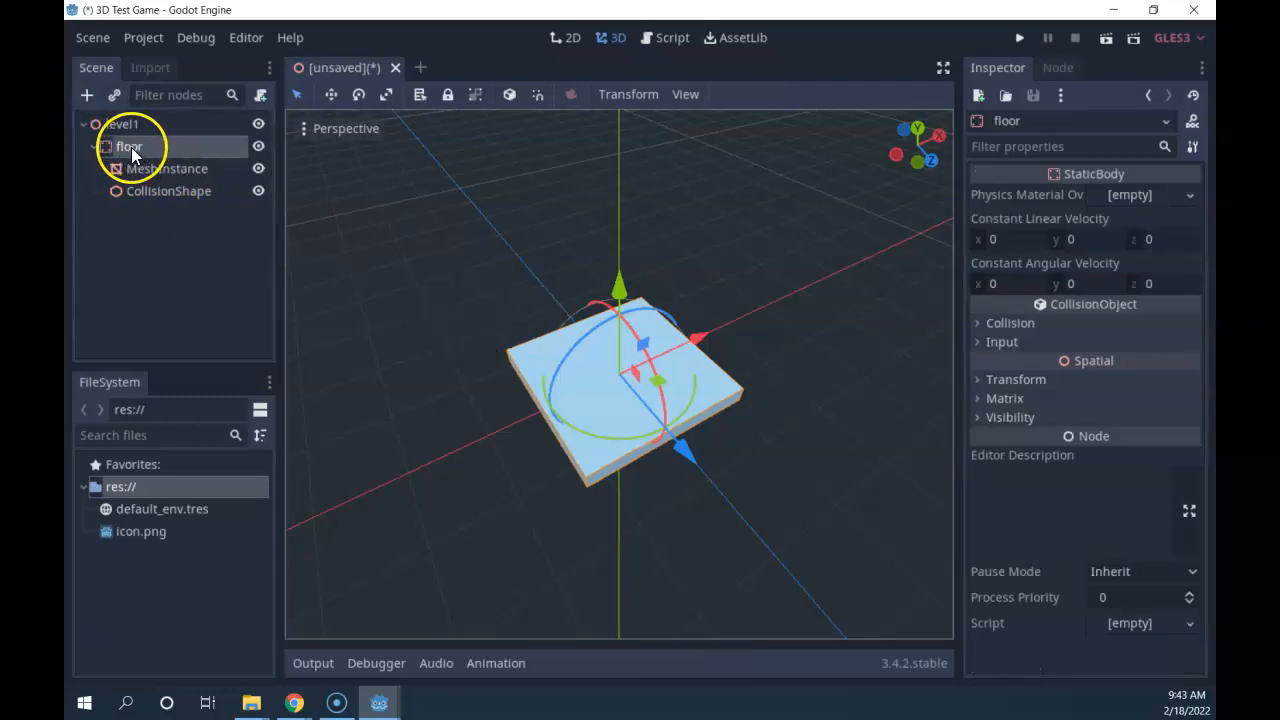
left_click(146, 167)
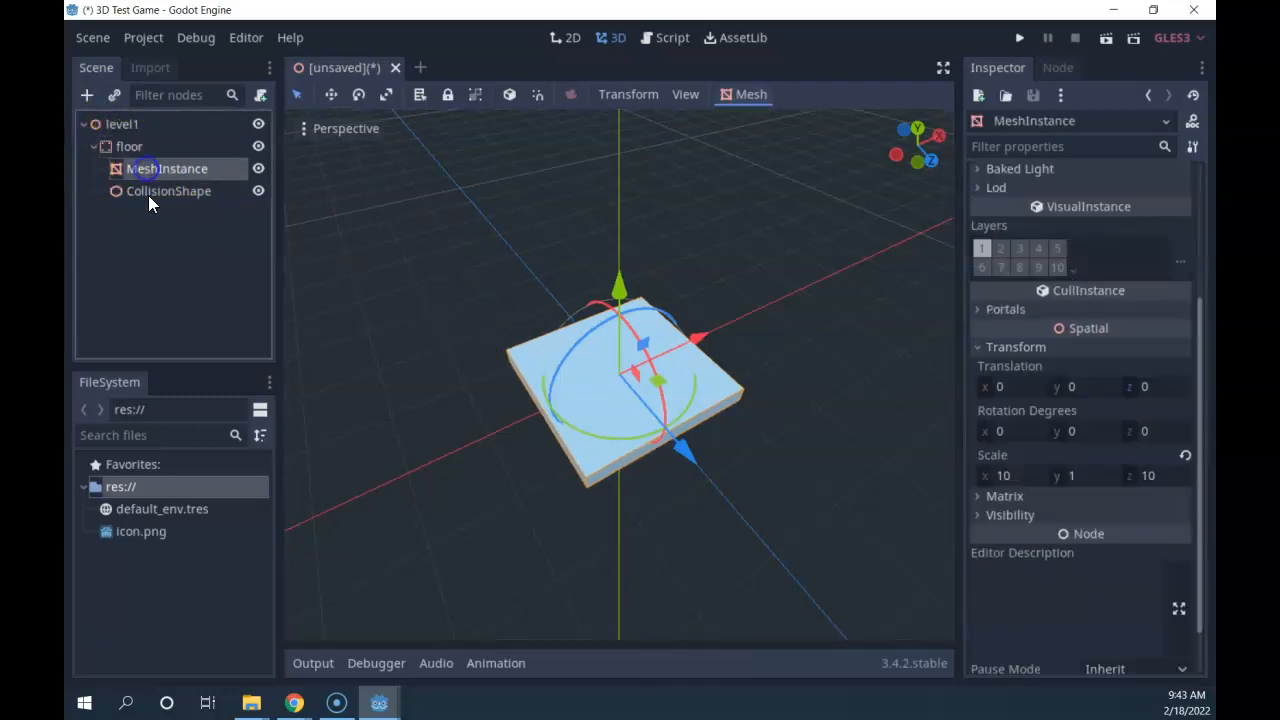
left_click(148, 192)
left_click(140, 169)
left_click(152, 191)
left_click(147, 168)
left_click(126, 147)
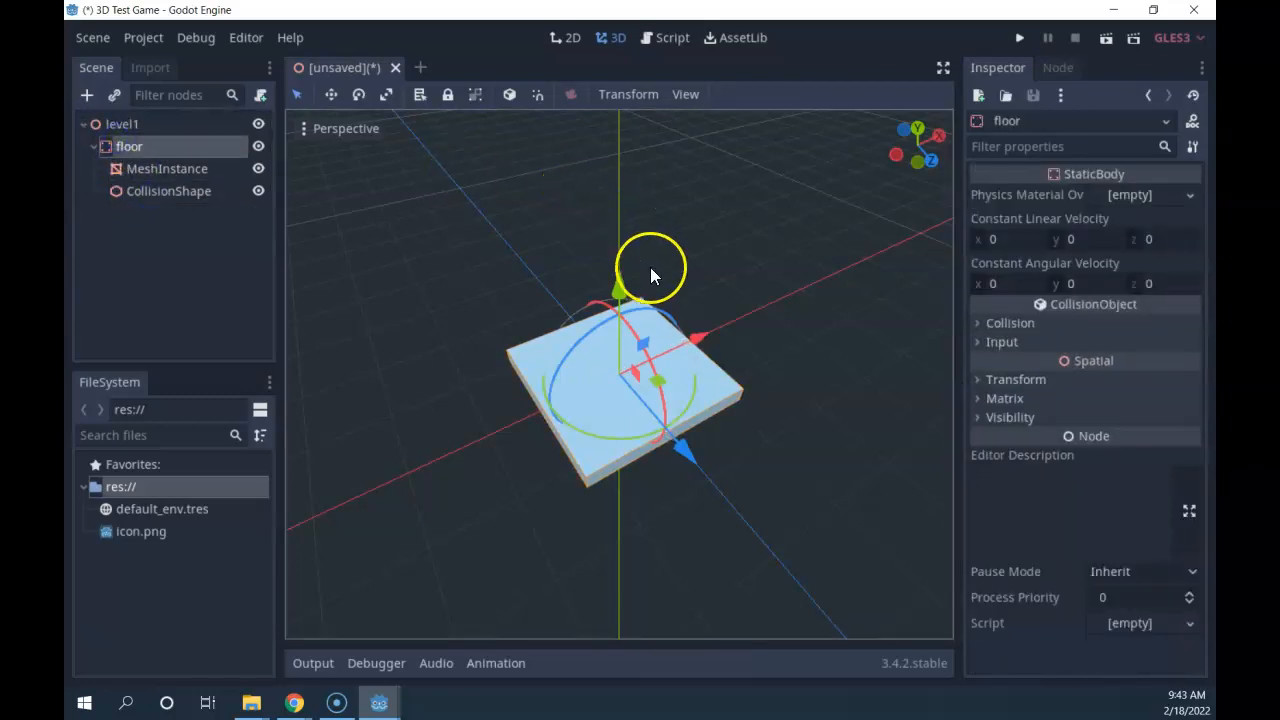
left_click_drag(700, 337, 826, 316)
key("ctrl+z")
left_click(165, 172)
left_click_drag(700, 337, 702, 370)
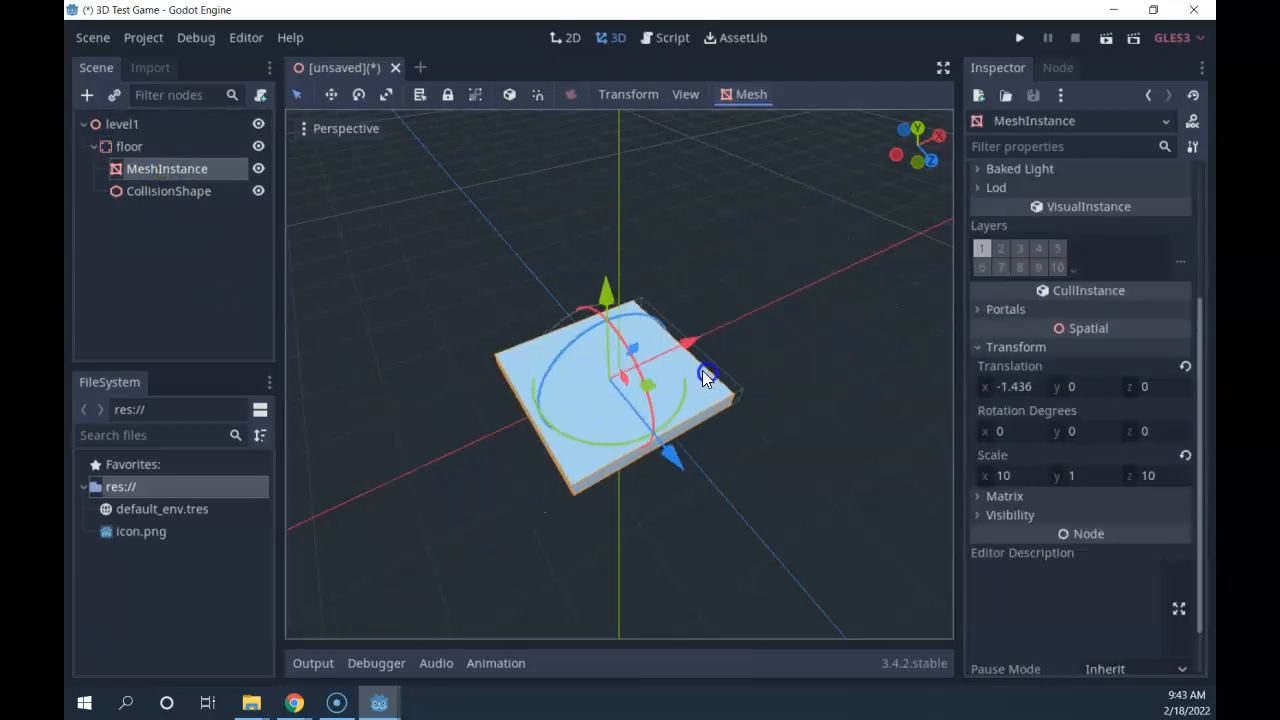
key("ctrl+z")
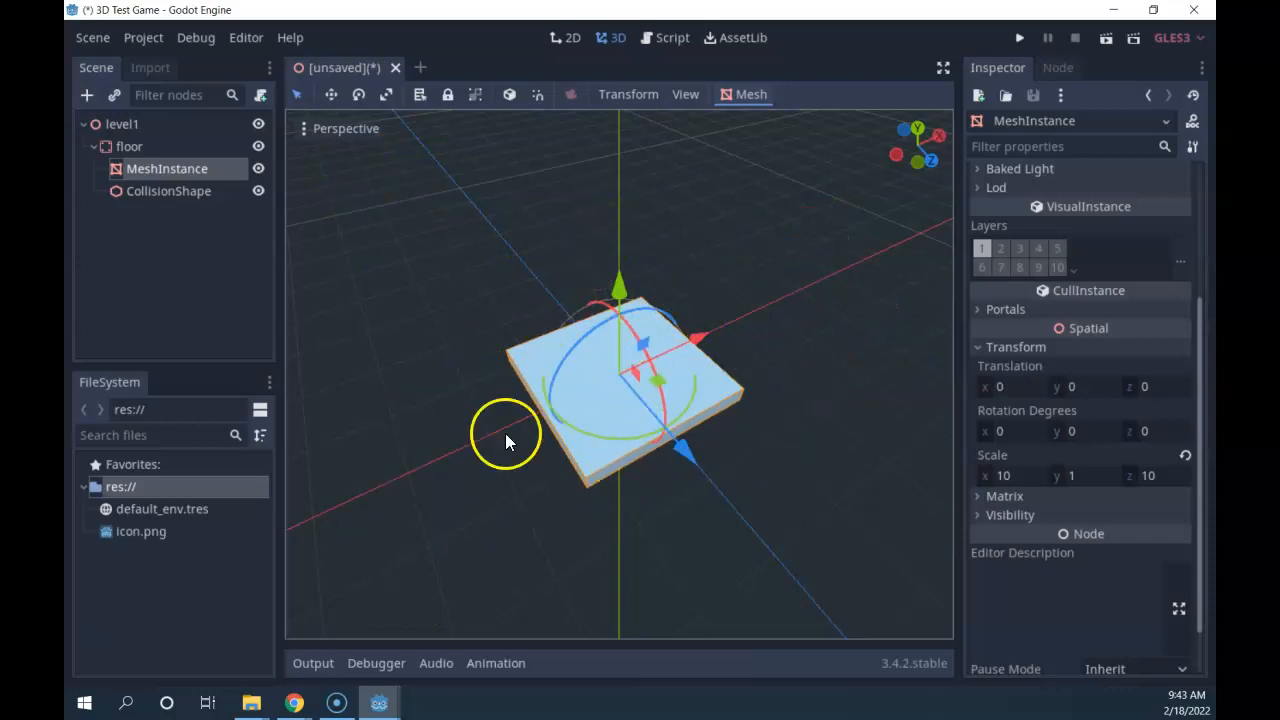
left_click(130, 146)
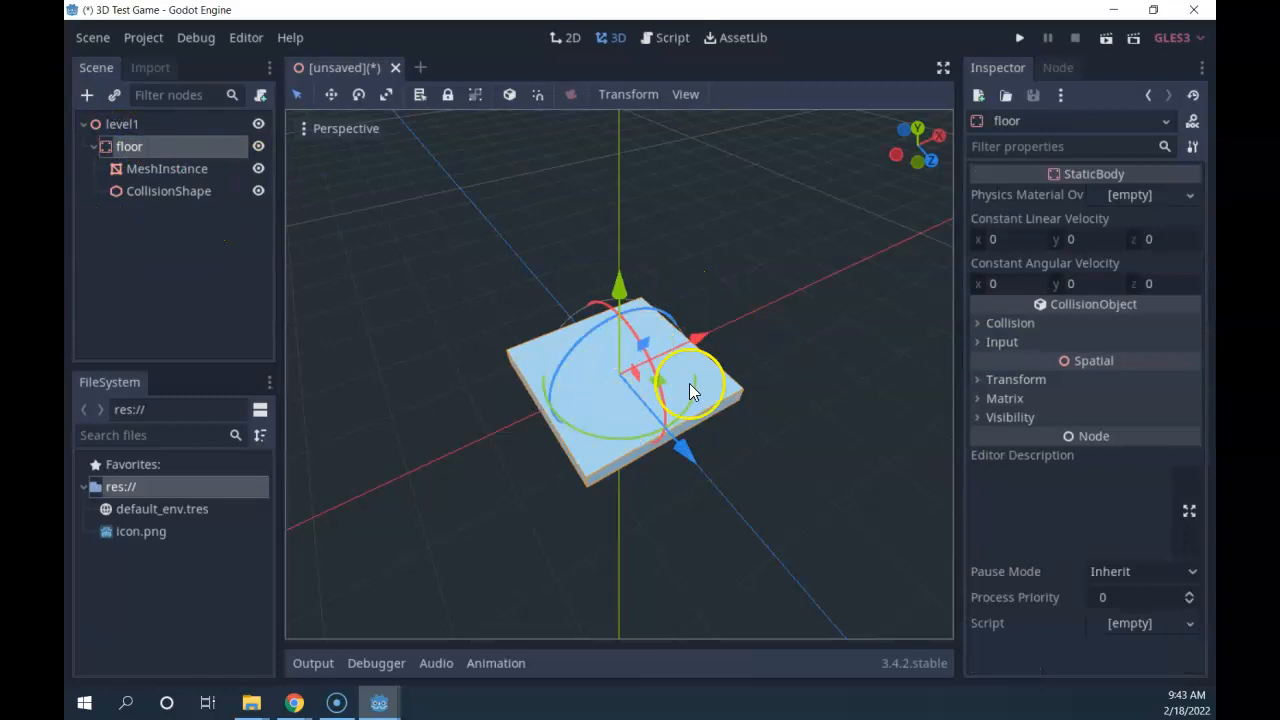
Make floor's children unselectable, then test-move the CollisionShape and undo it.
left_click(473, 93)
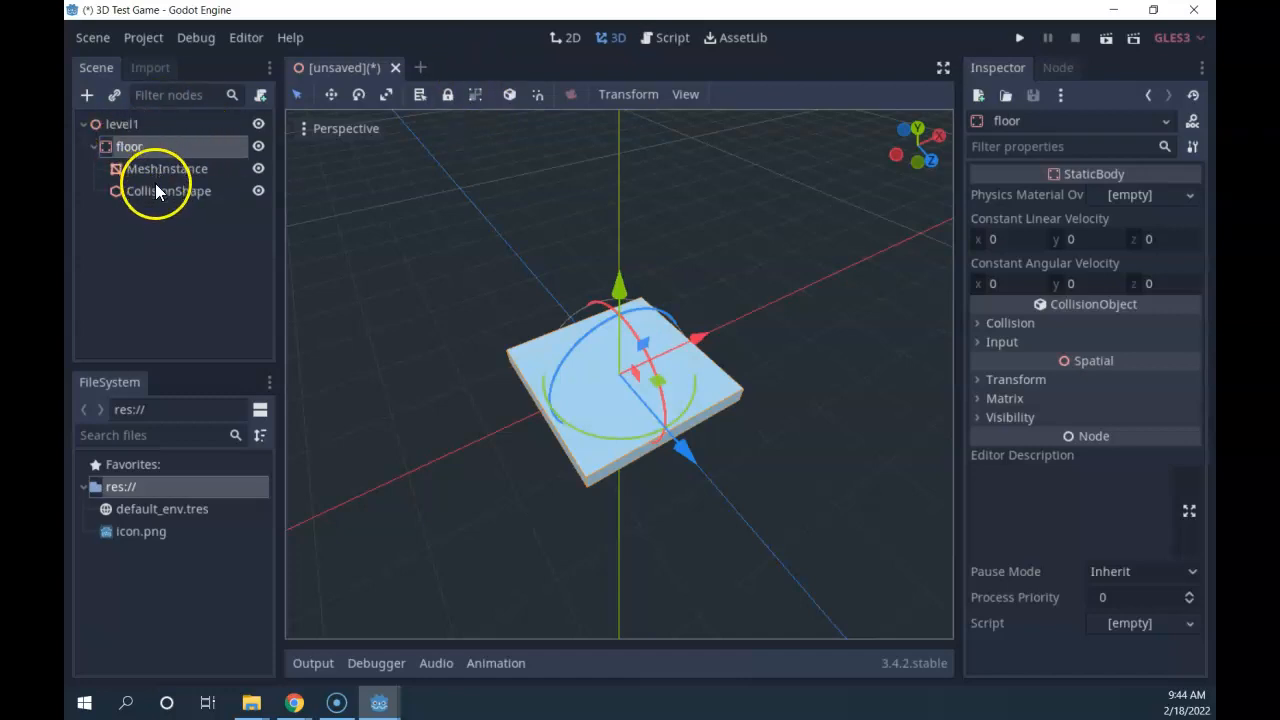
left_click(473, 91)
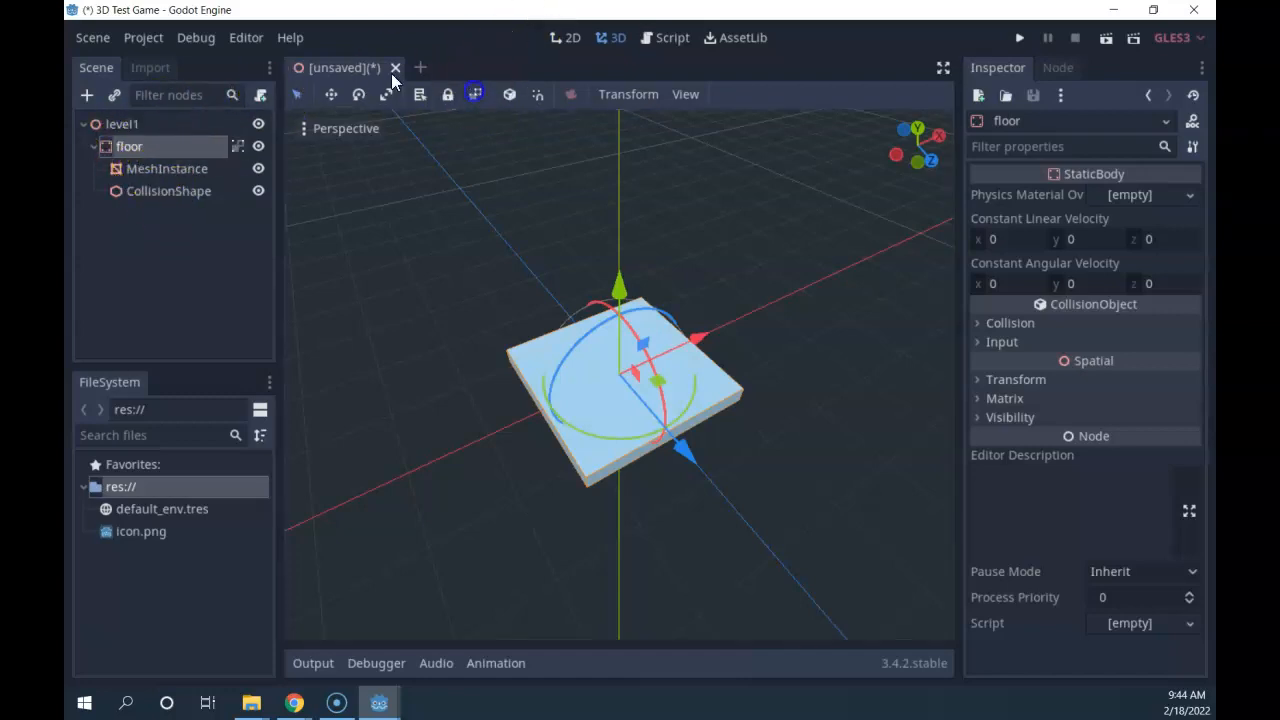
left_click(766, 334)
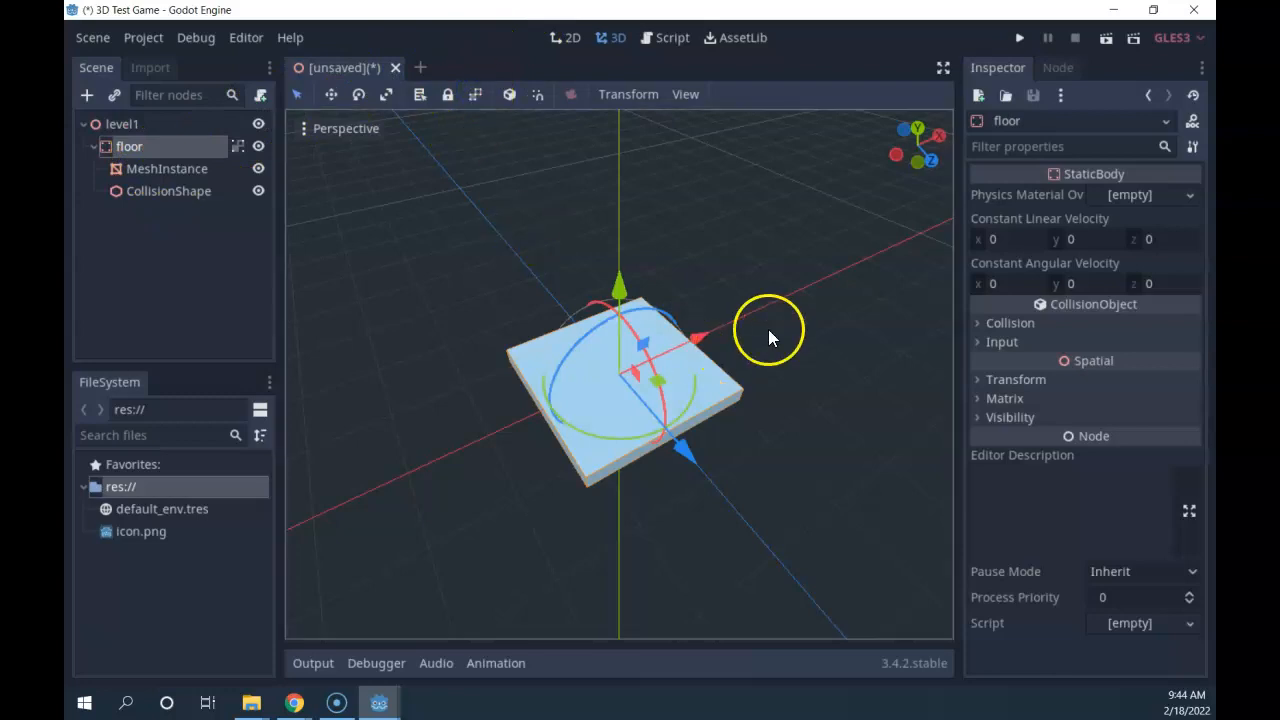
left_click(190, 191)
left_click_drag(707, 333, 871, 254)
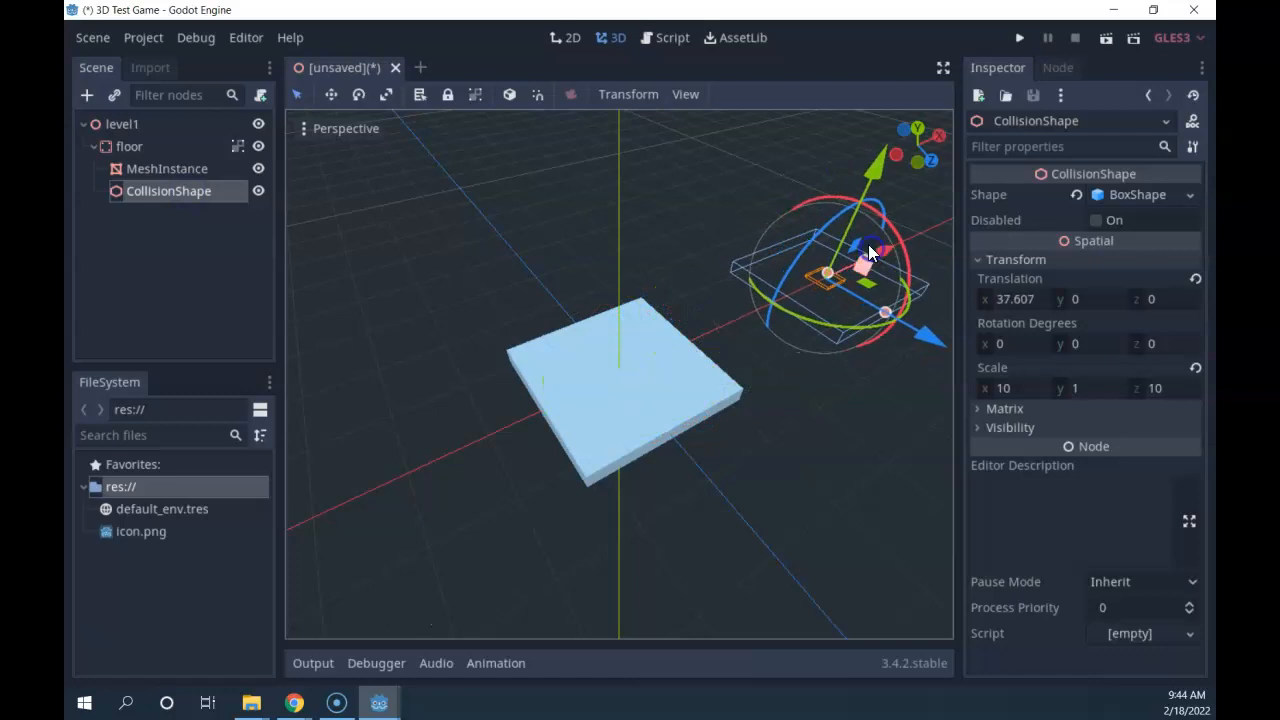
key("ctrl+z")
Pick the whole floor by clicking the slab, test-move it along X, and undo.
left_click(486, 431)
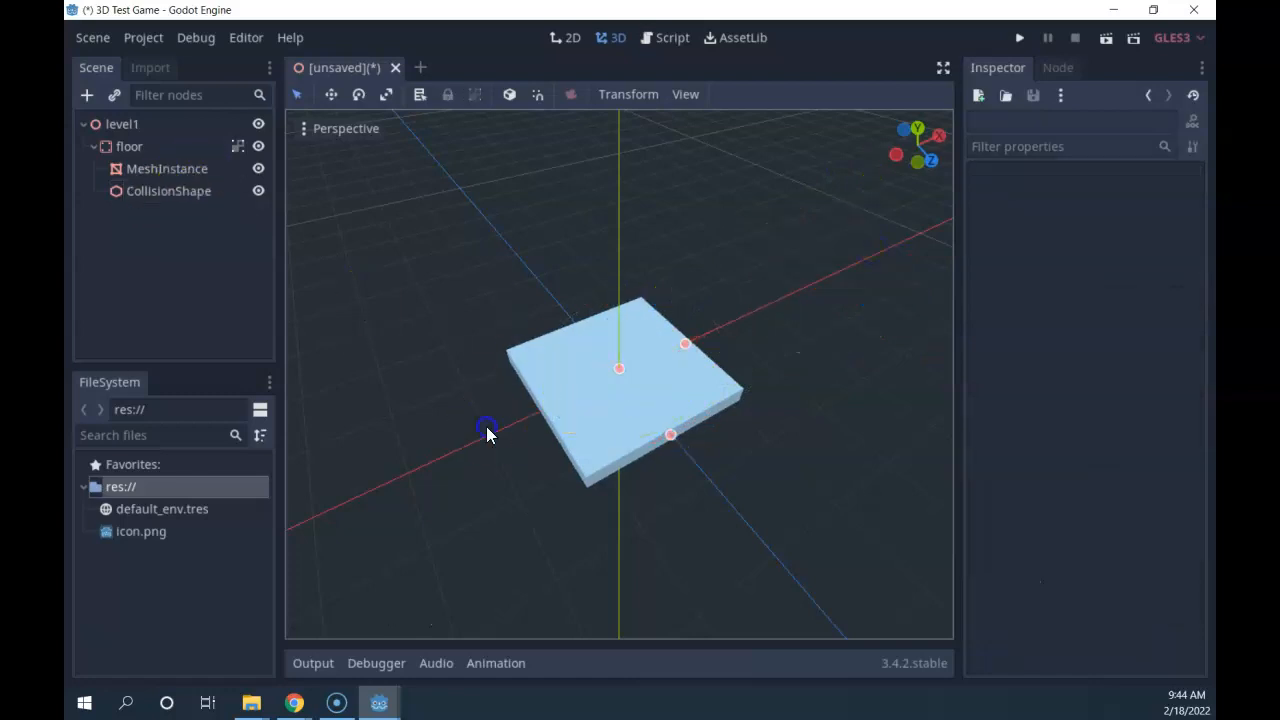
left_click(629, 449)
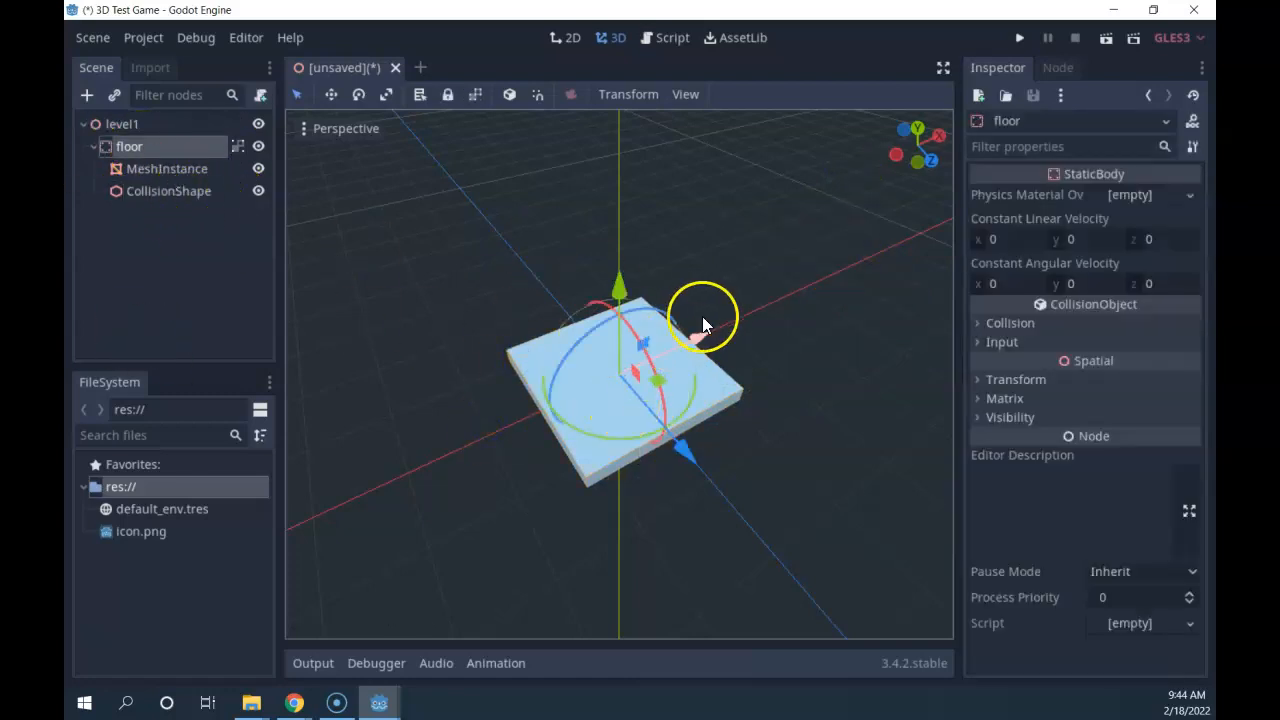
mouse_move(694, 340)
left_mouse_down()
mouse_move(799, 305)
mouse_move(744, 355)
mouse_move(693, 361)
left_mouse_up()
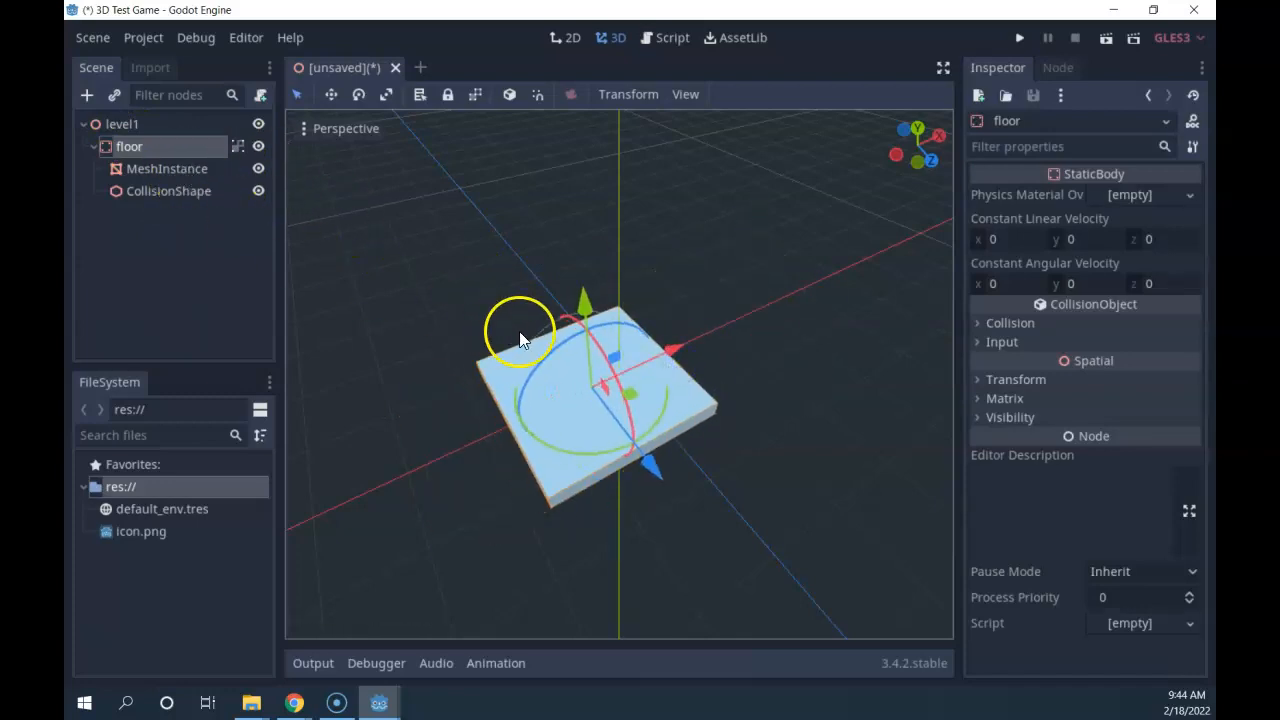
key("ctrl+z")
left_click(655, 333)
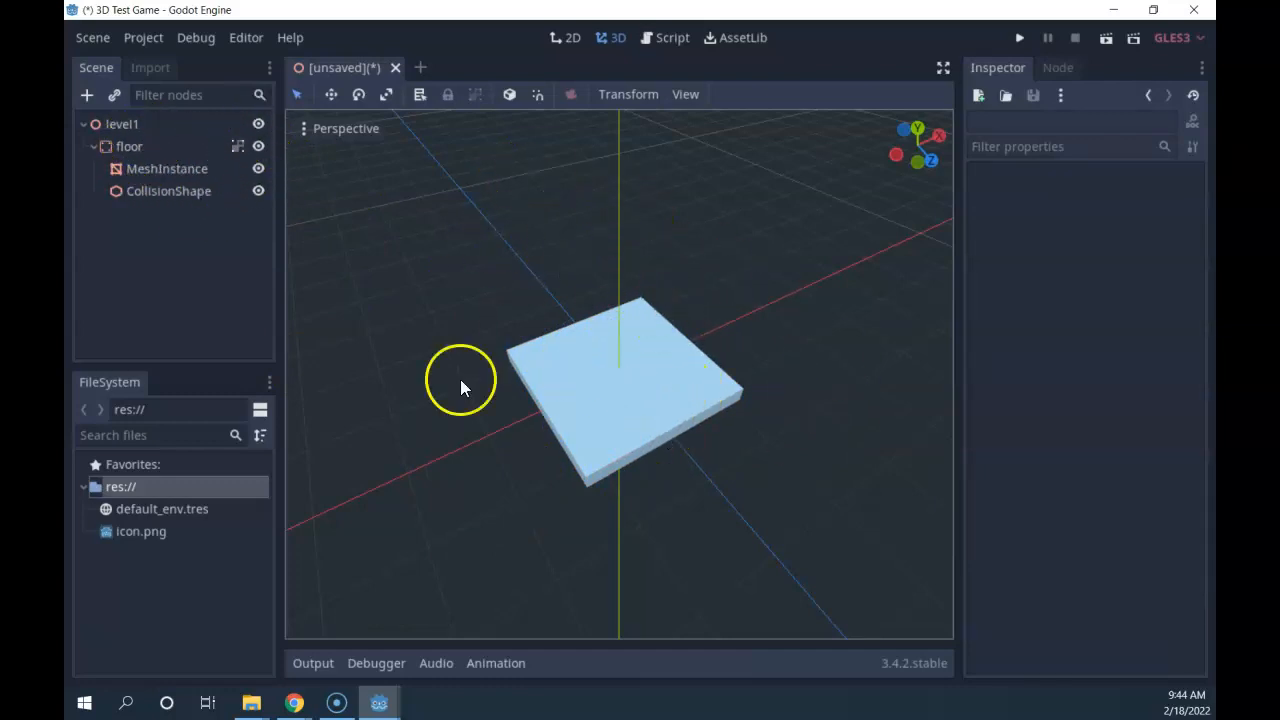
scroll(640, 413, "up", 2)
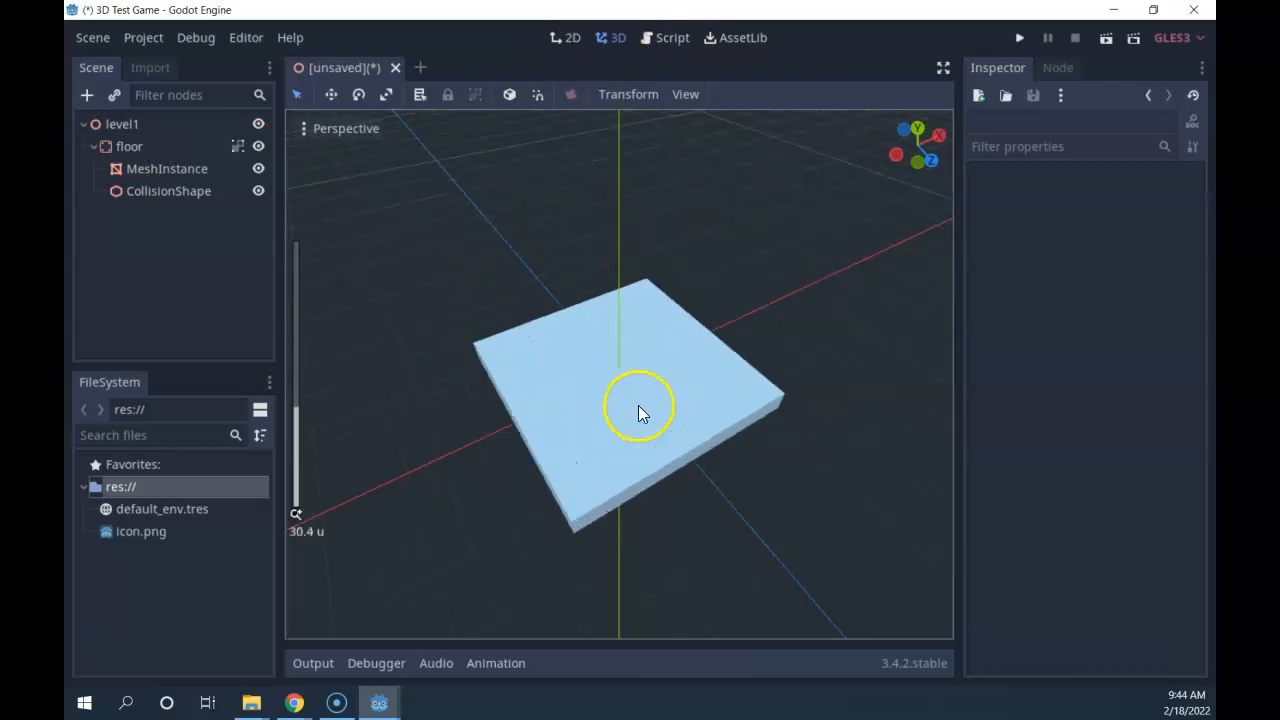
scroll(641, 409, "up", 2)
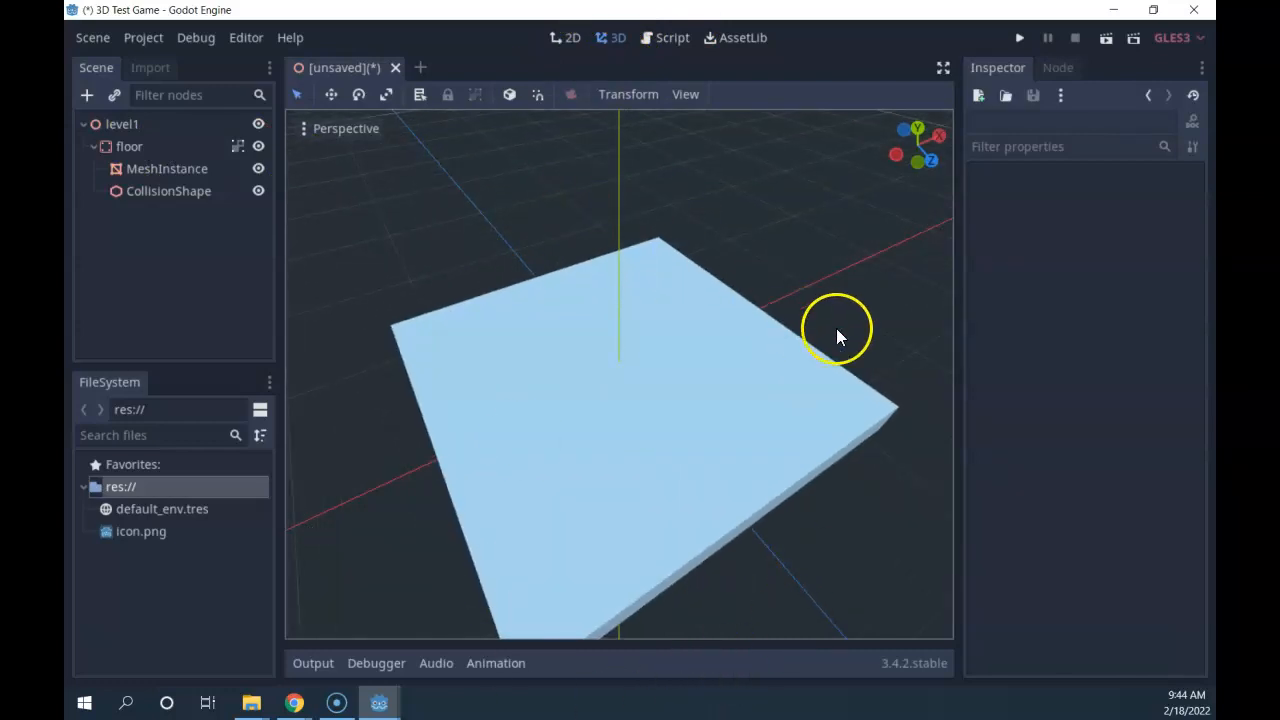
scroll(819, 400, "down", 3)
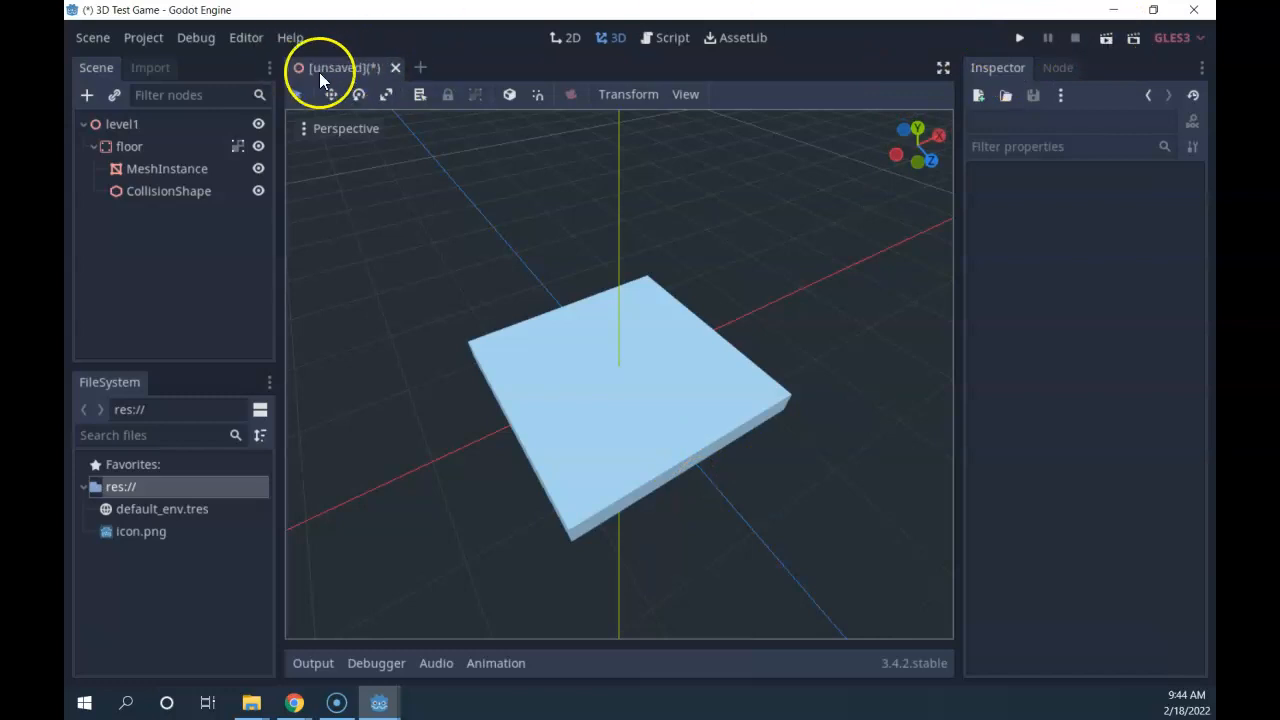
Save the scene as level1.tscn in res:// and run it with Play Scene.
left_click(92, 40)
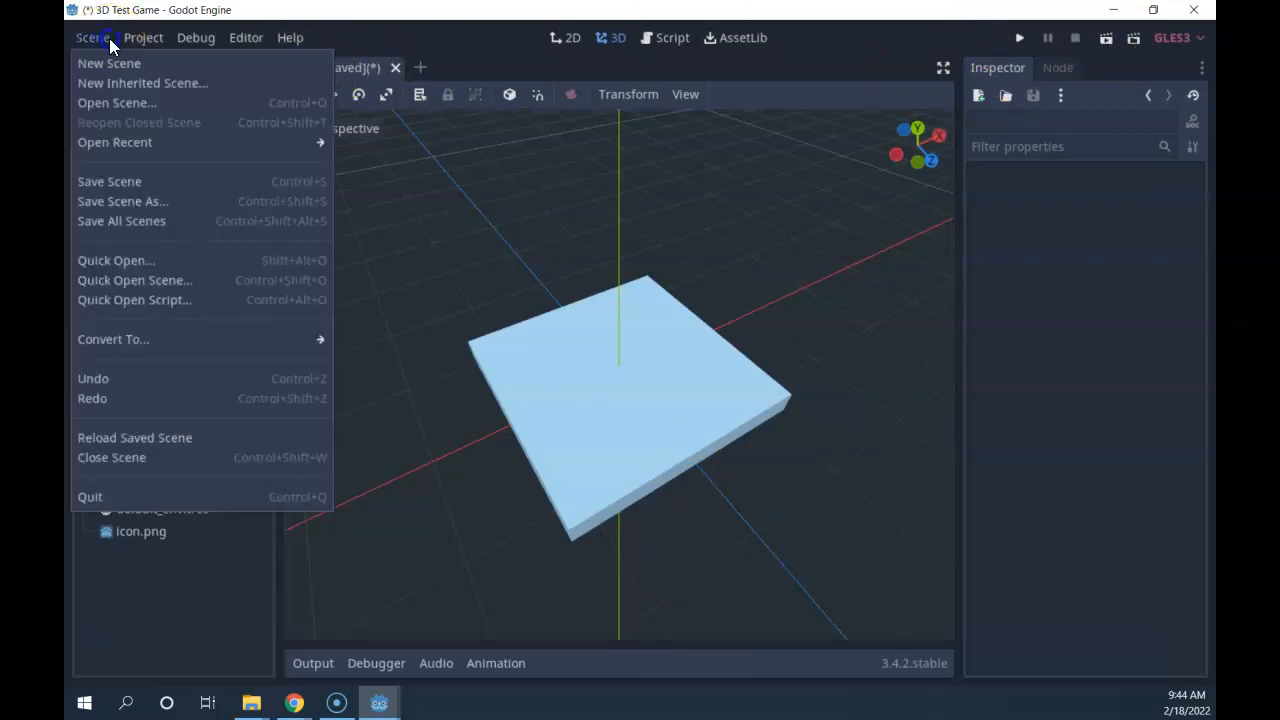
left_click(100, 181)
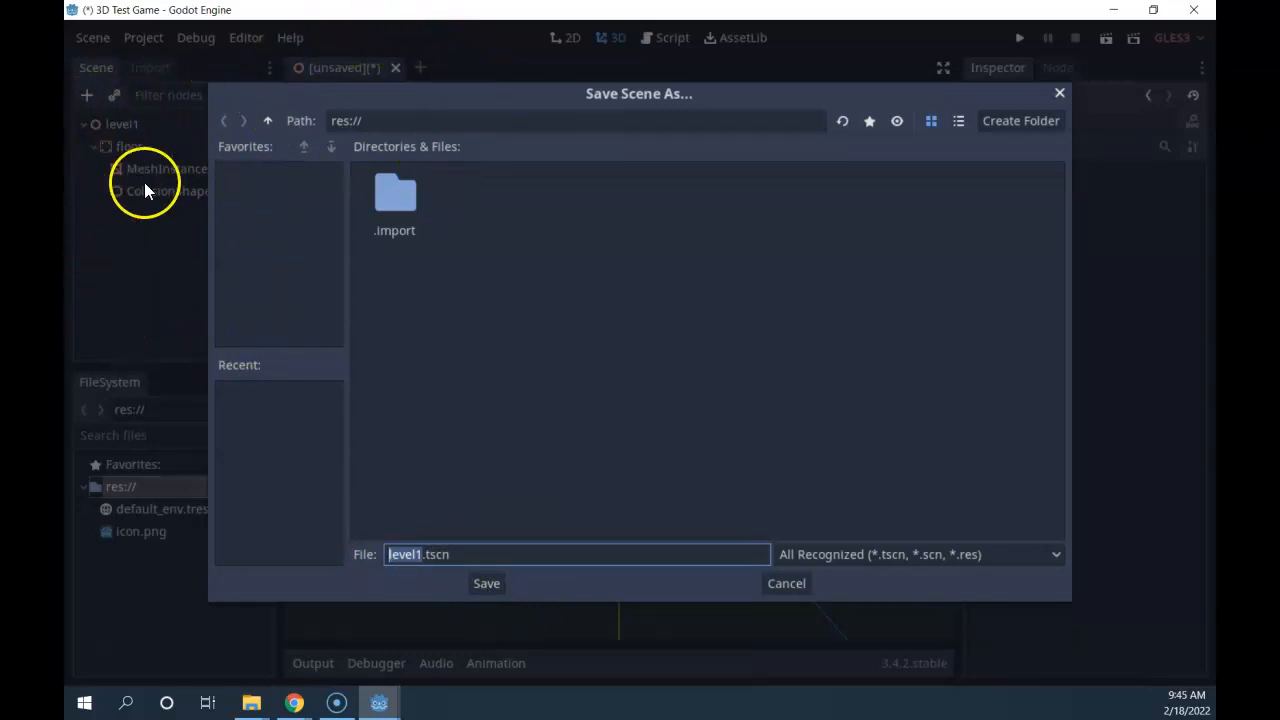
left_click(484, 585)
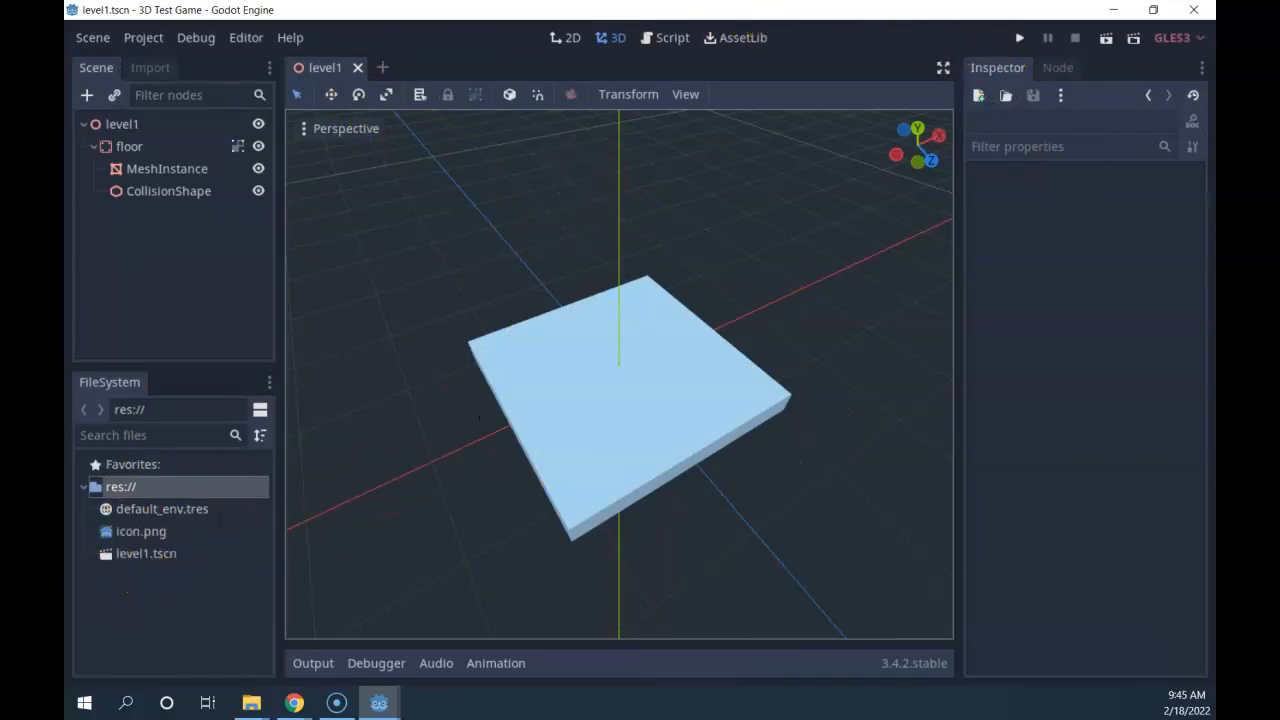
left_click(1105, 38)
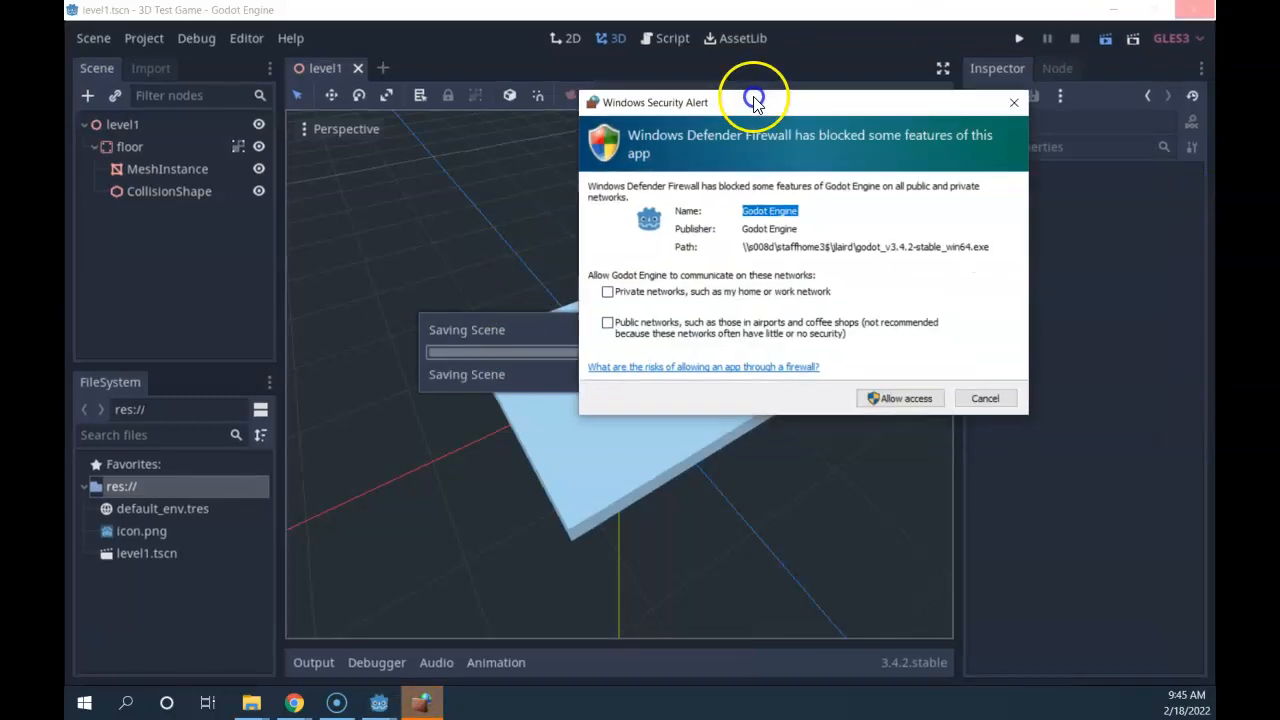
Allow Godot through the firewall alert, then close the grey test game window.
left_click_drag(749, 97, 646, 131)
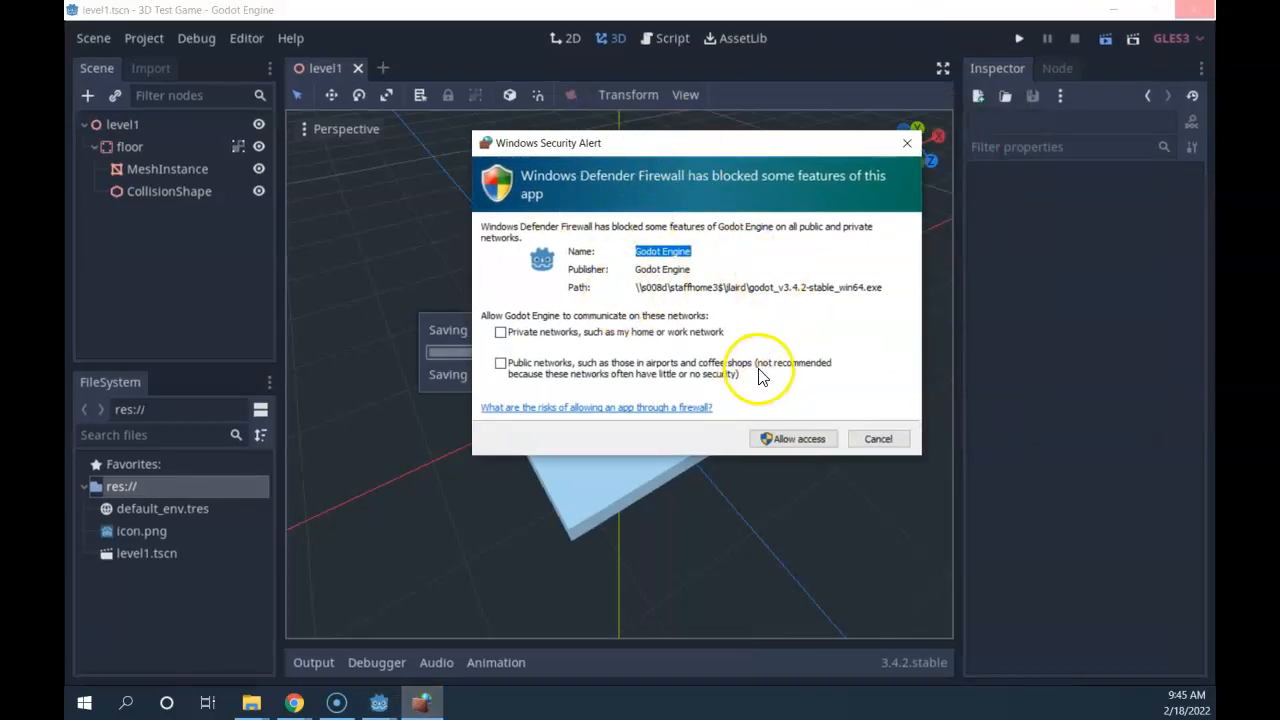
left_click(800, 440)
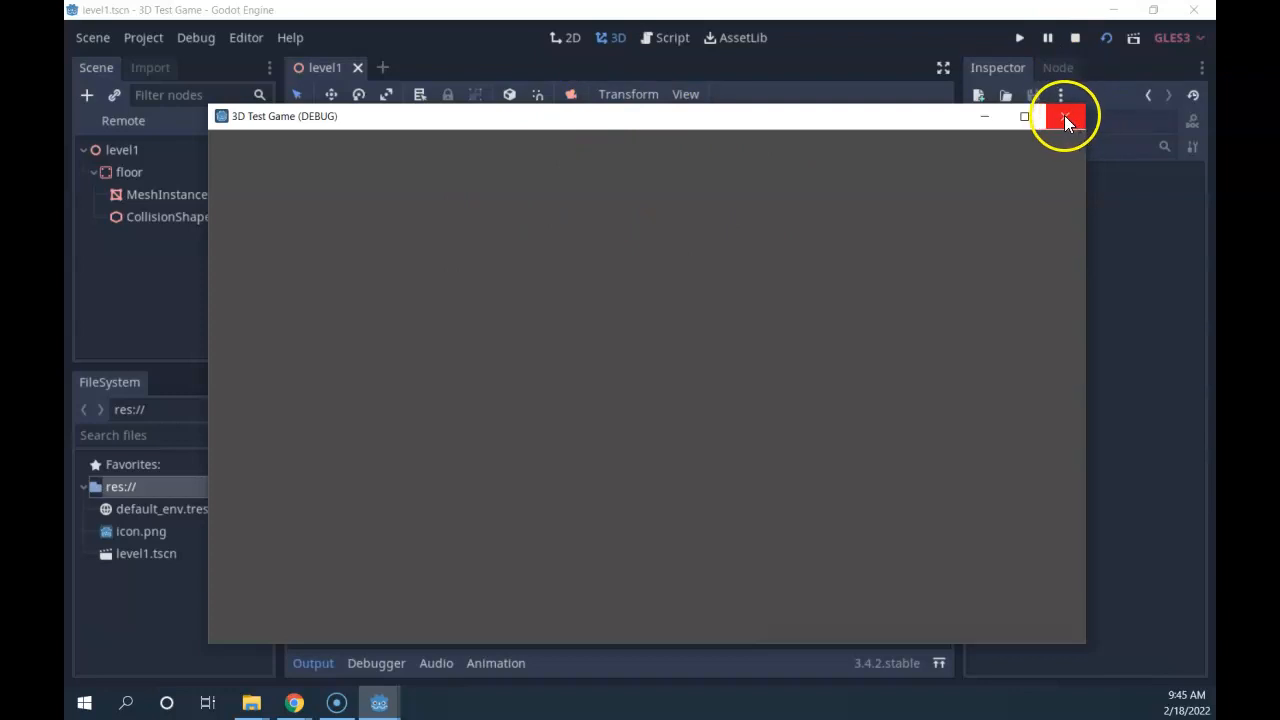
left_click_drag(1065, 116, 980, 246)
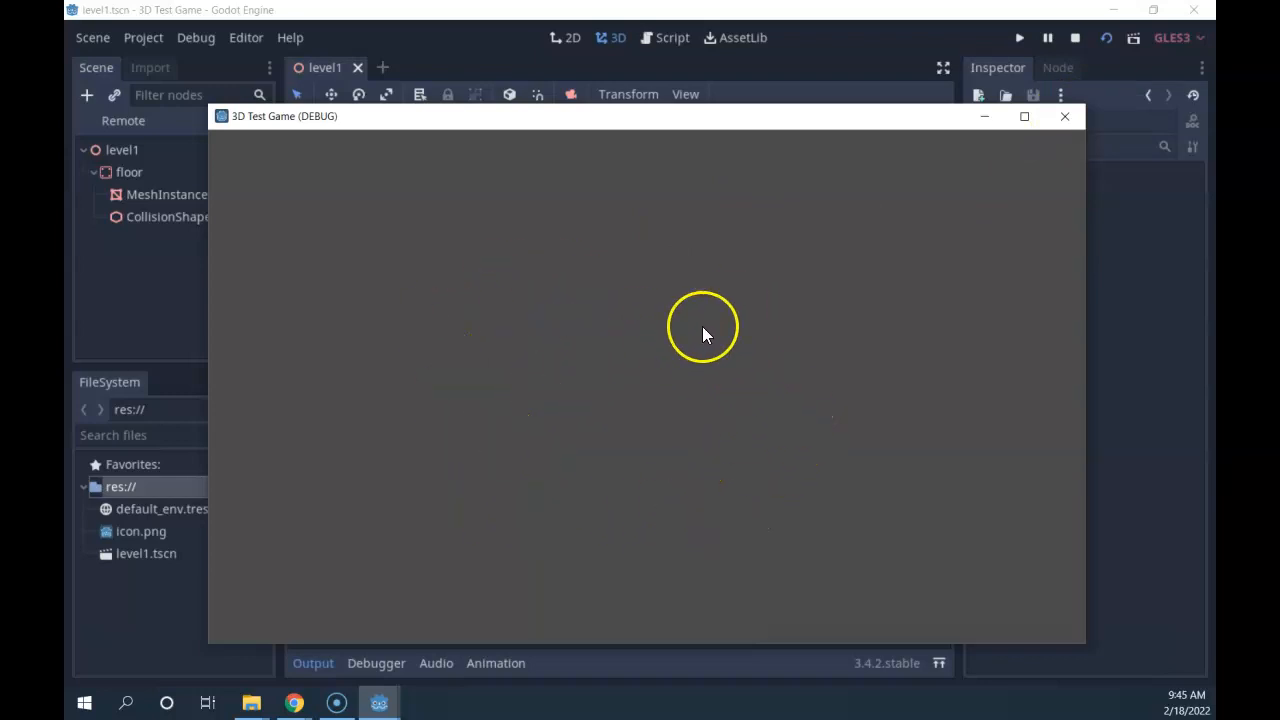
left_click(1062, 115)
scroll(654, 360, "up", 3)
scroll(712, 395, "down", 4)
middle_click_drag(712, 395, 773, 377)
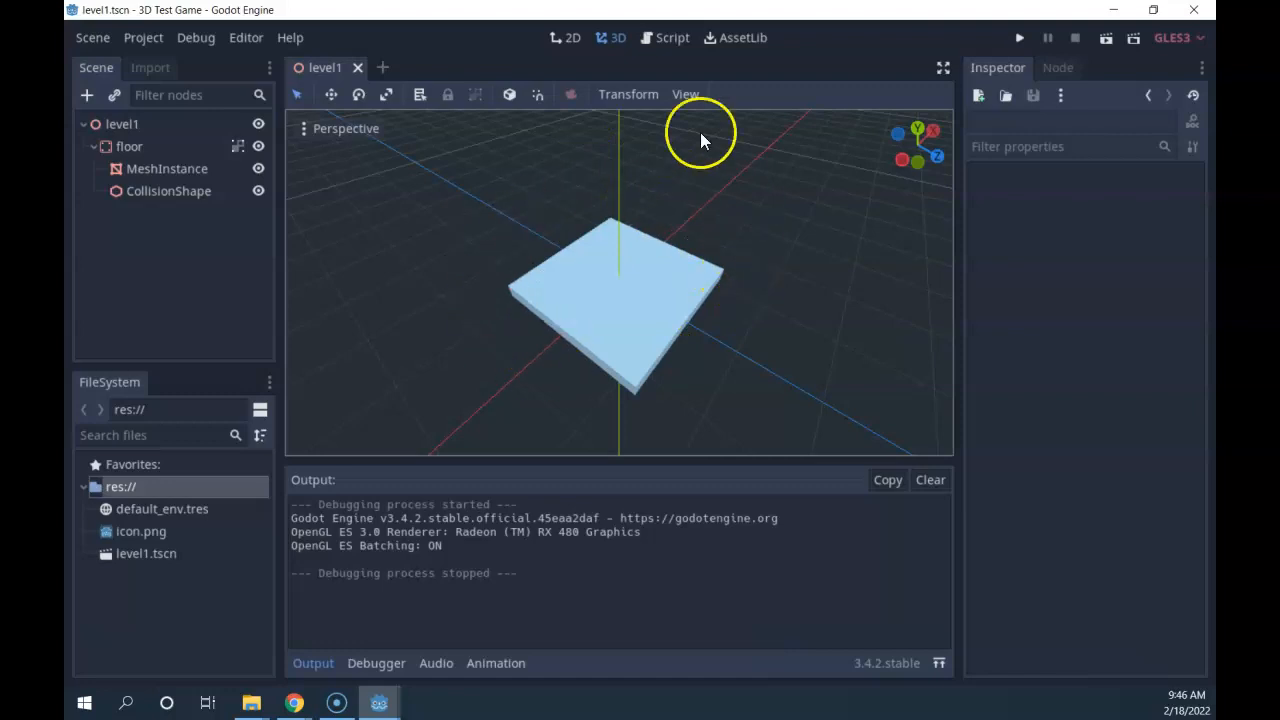
middle_click_drag(710, 376, 690, 328)
middle_click_drag(672, 288, 731, 258)
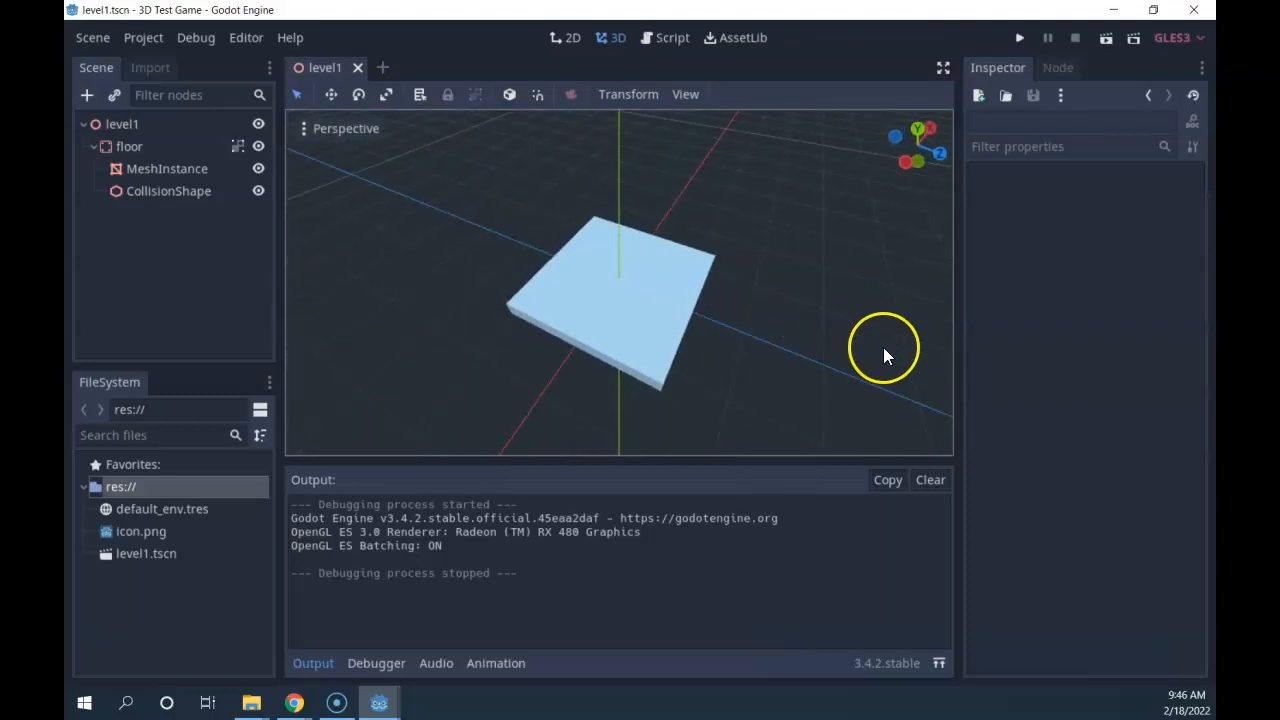
left_click(118, 124)
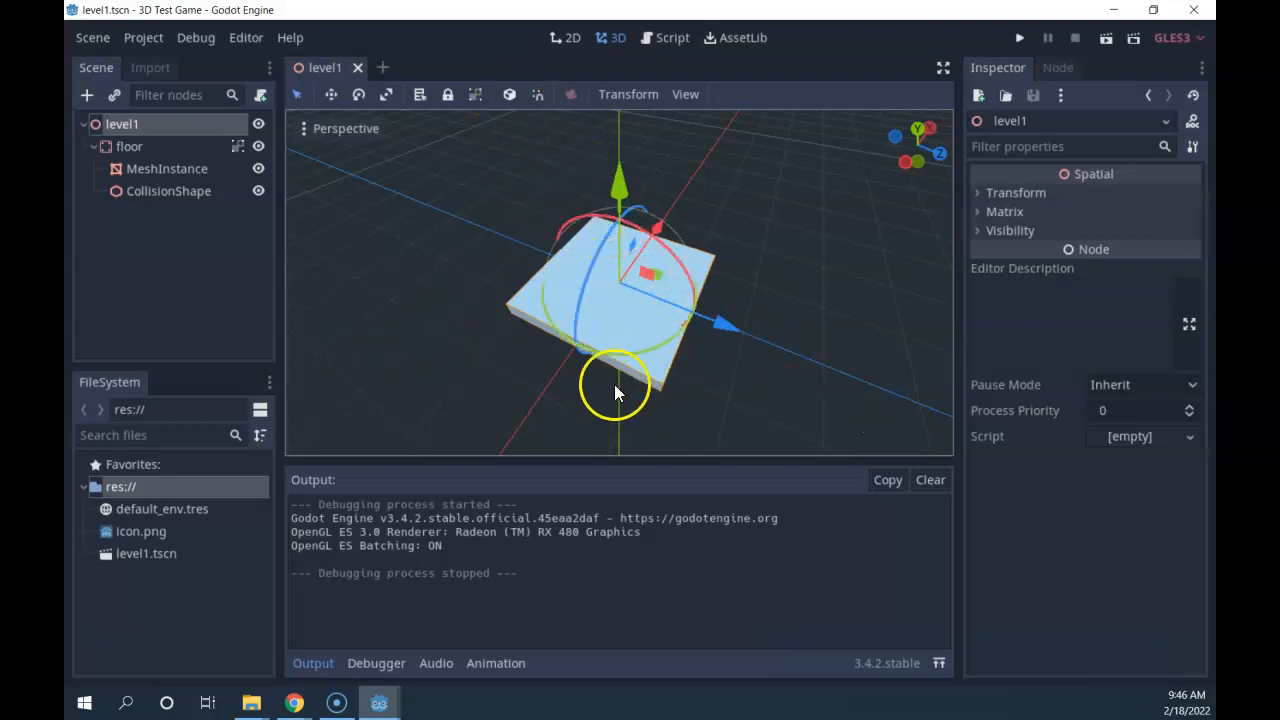
Add a Camera node under level1.
left_click(88, 95)
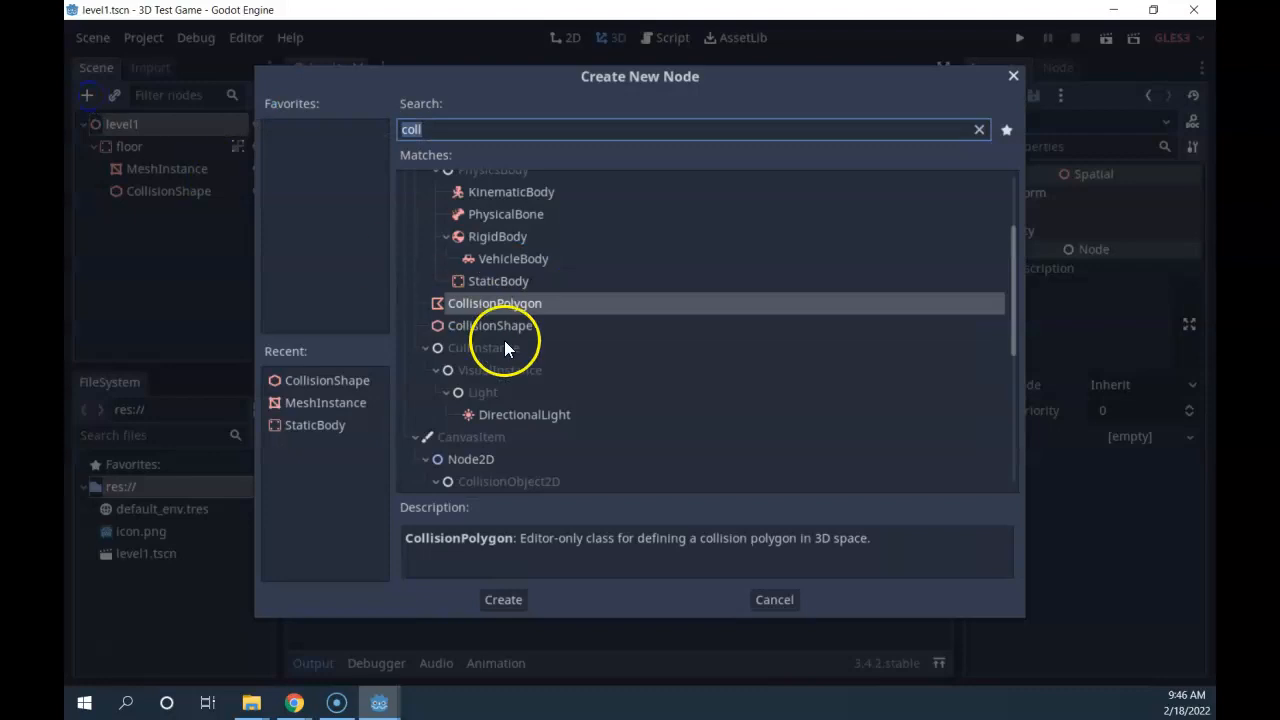
type("camera")
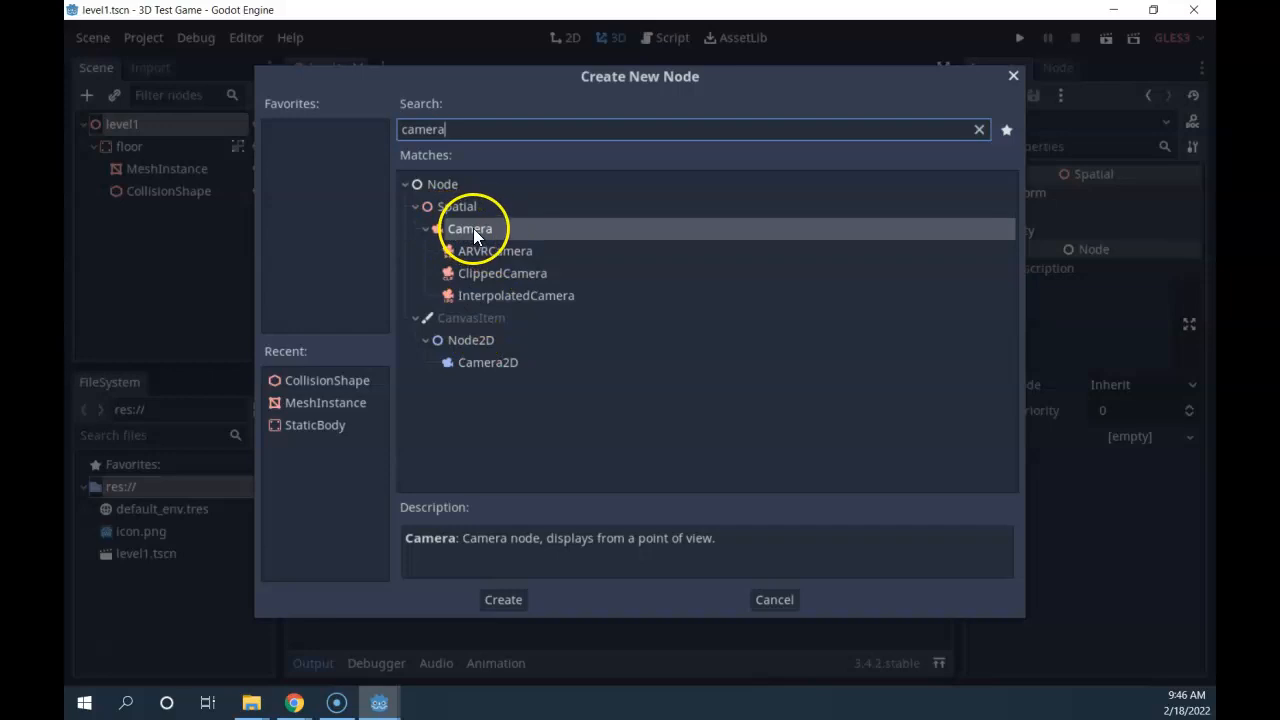
double_click(473, 228)
scroll(693, 271, "down", 10)
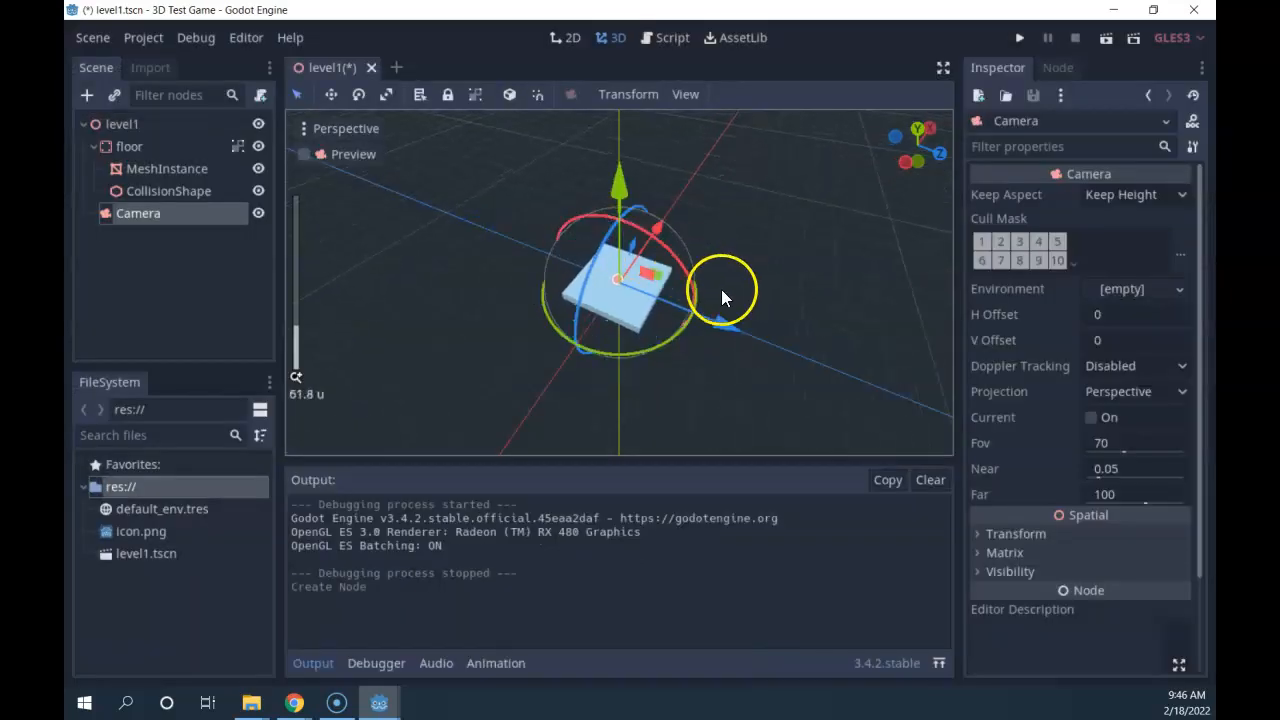
scroll(717, 291, "up", 12)
scroll(728, 318, "up", 3)
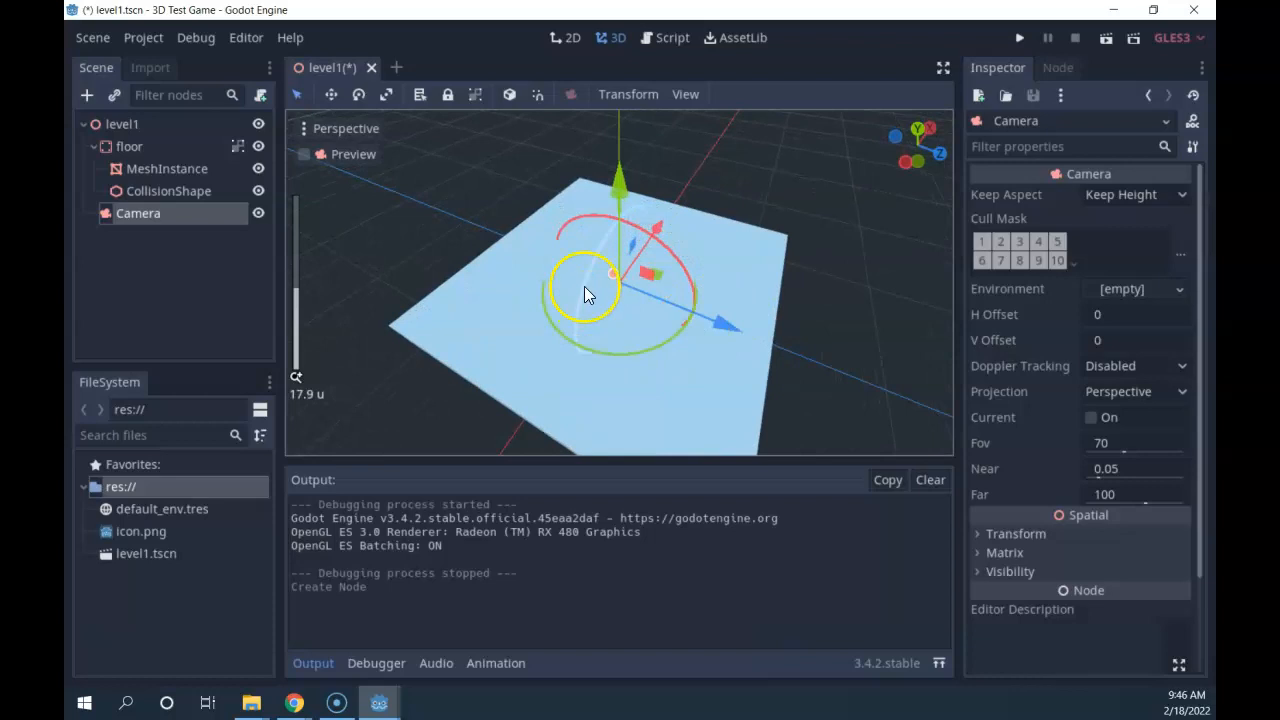
middle_click_drag(627, 290, 858, 333)
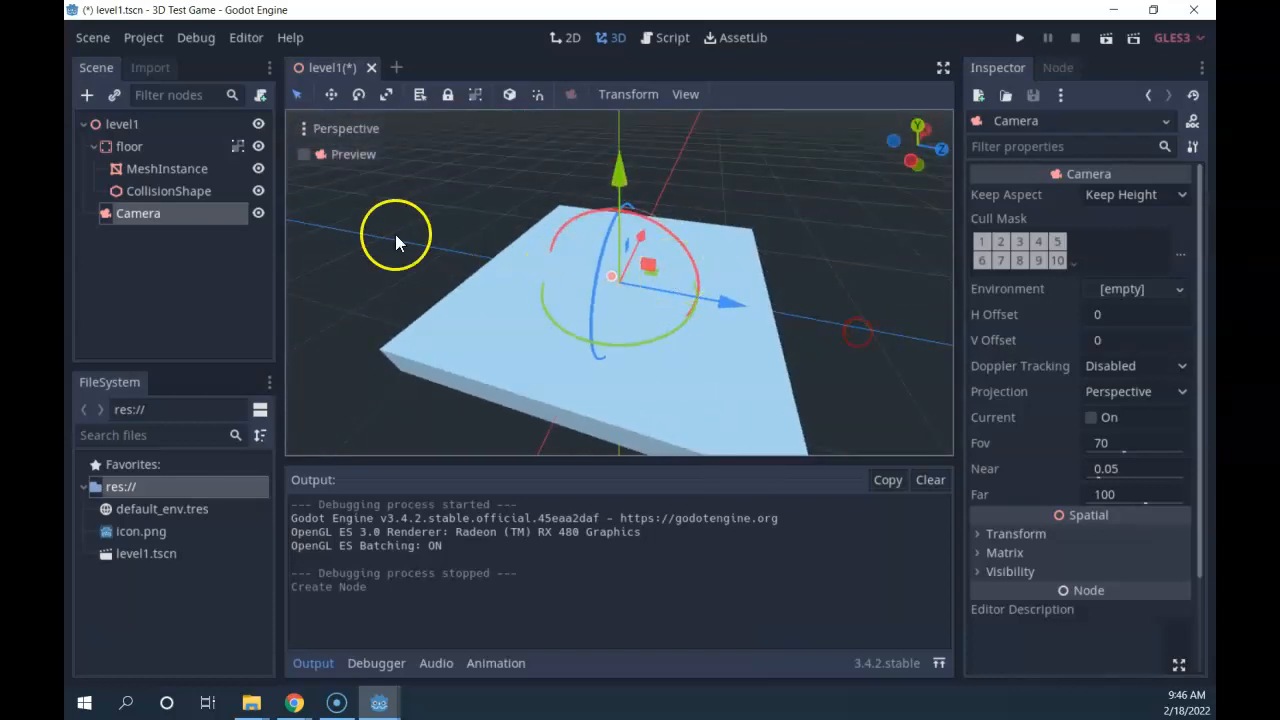
Raise the camera above the floor and move it sideways along the X axis.
left_click_drag(620, 172, 492, 8)
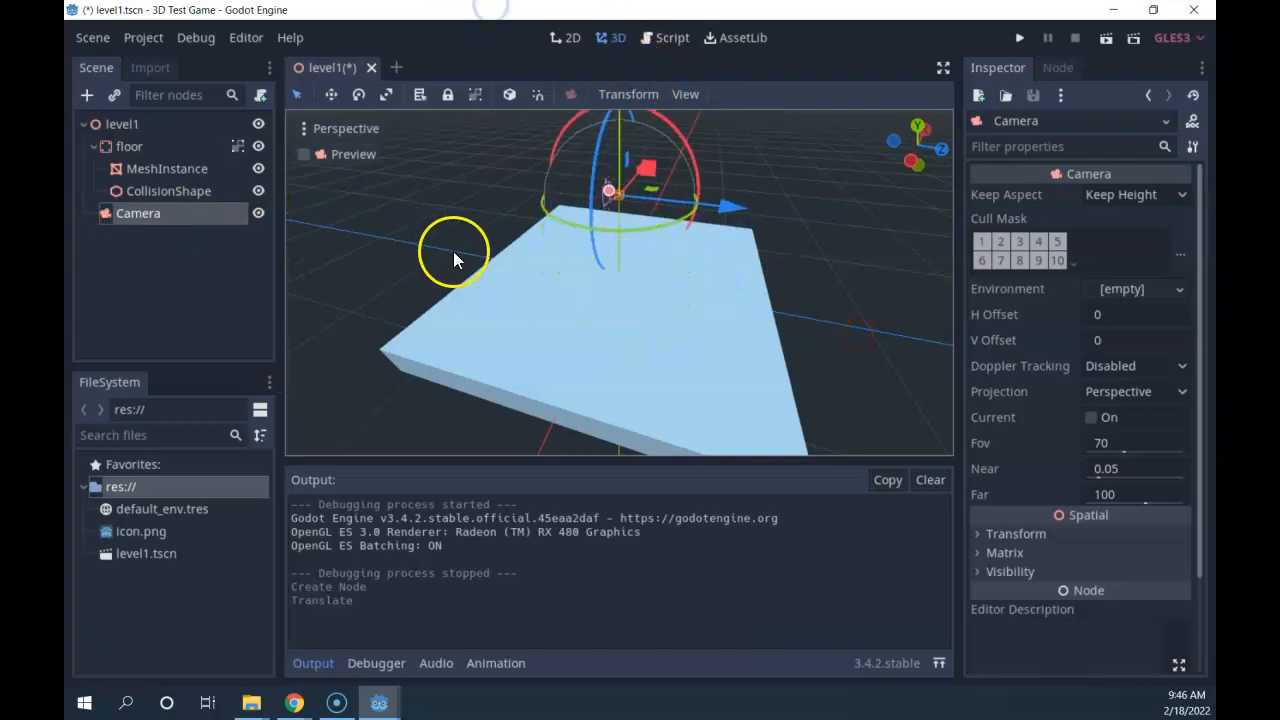
middle_click_drag(464, 236, 757, 199)
scroll(650, 176, "up", 6)
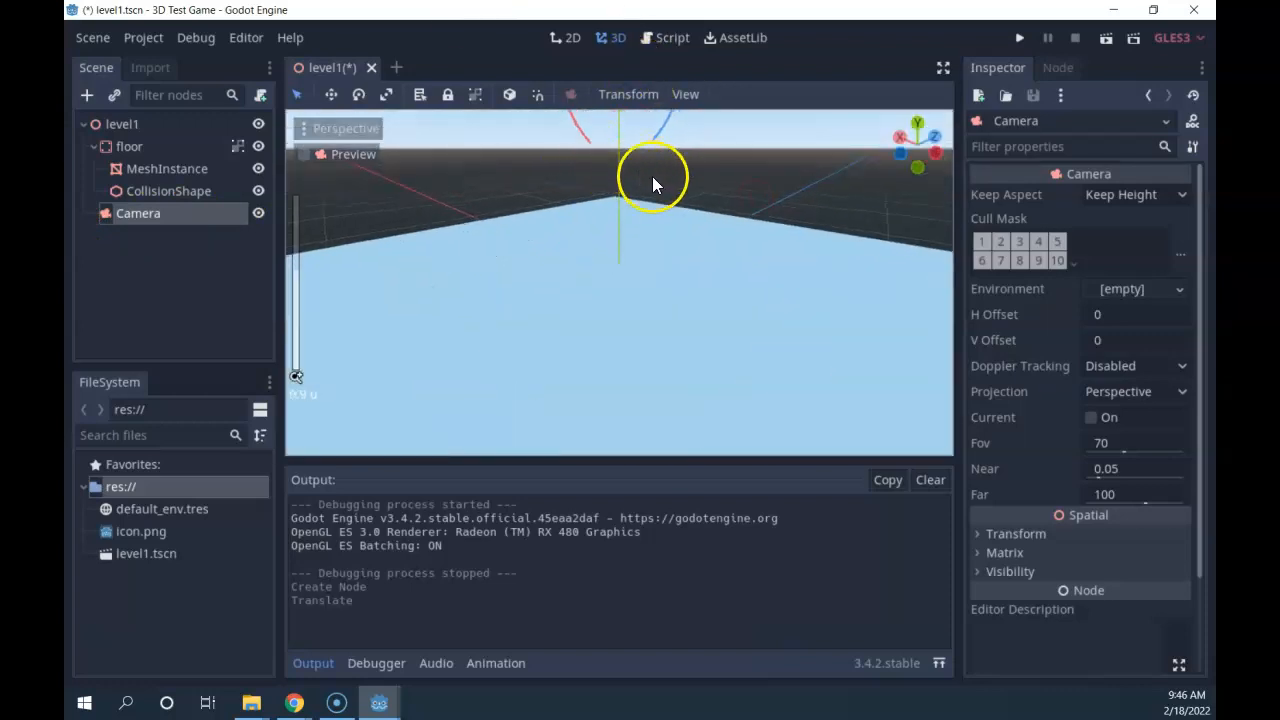
middle_click_drag(683, 163, 628, 211)
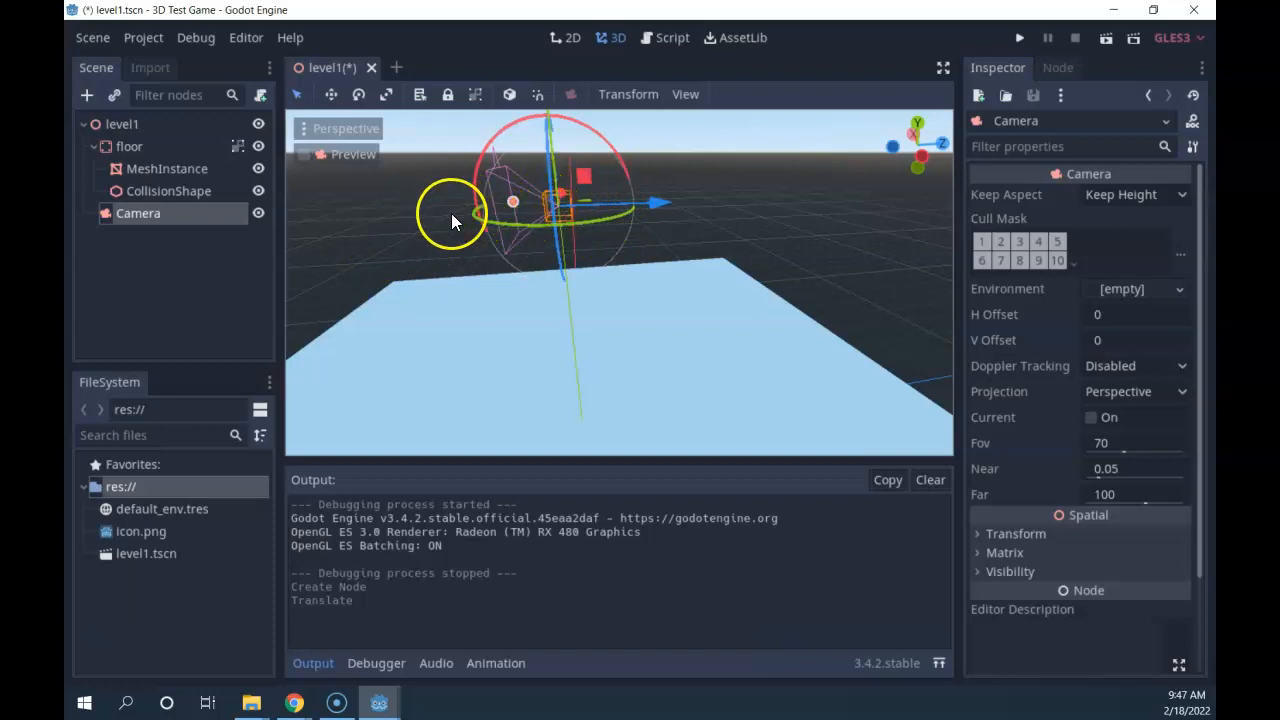
mouse_move(425, 213)
middle_mouse_down()
mouse_move(556, 203)
mouse_move(448, 203)
middle_mouse_up()
scroll(445, 186, "down", 10)
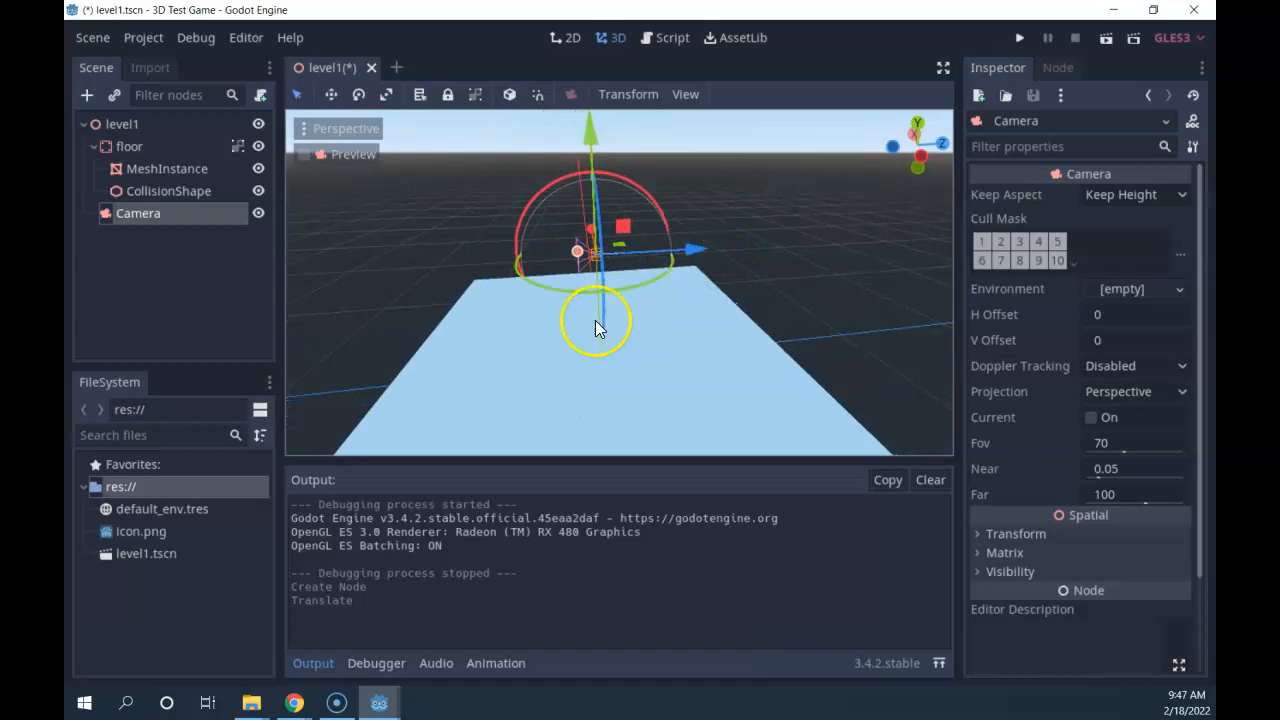
middle_click_drag(443, 296, 814, 268)
left_click_drag(700, 258, 929, 299)
scroll(801, 283, "down", 3)
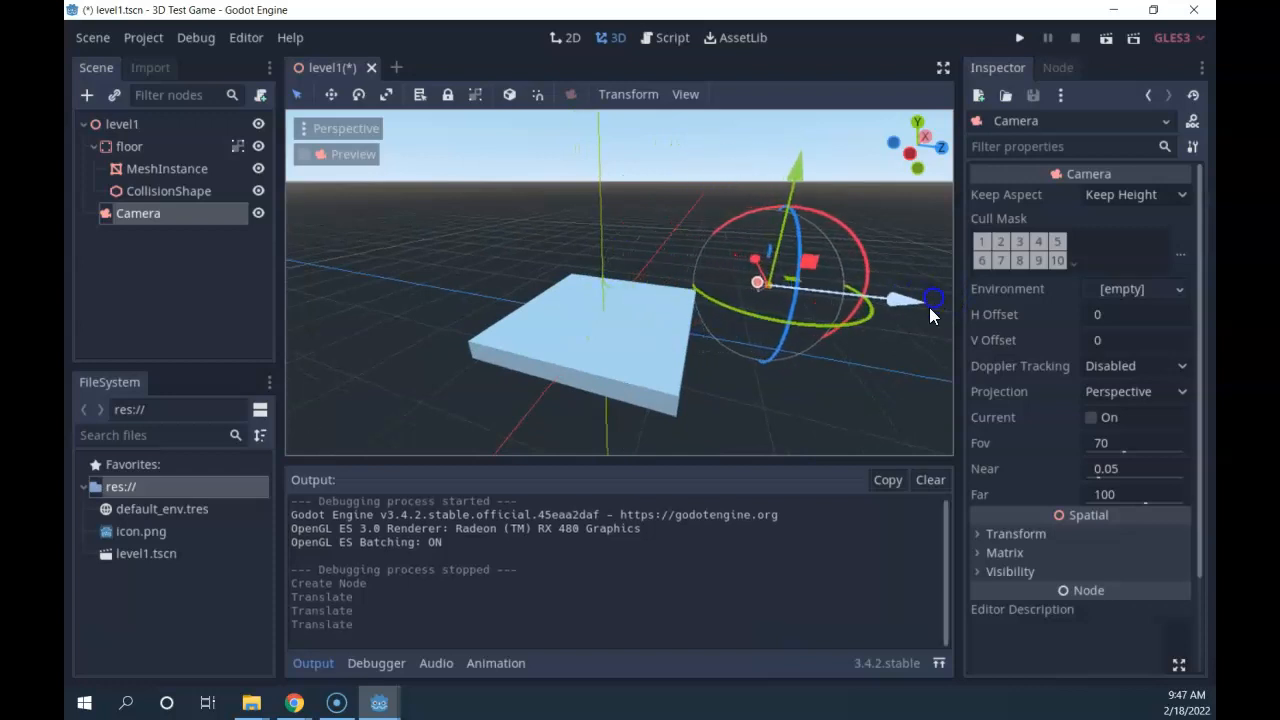
middle_click_drag(861, 341, 944, 318)
left_click_drag(771, 143, 754, 237)
scroll(754, 237, "up", 3)
scroll(754, 237, "up", 1)
Tilt the camera about 22 degrees down toward the floor slab.
middle_click_drag(848, 326, 717, 121, "shift")
scroll(800, 172, "up", 5)
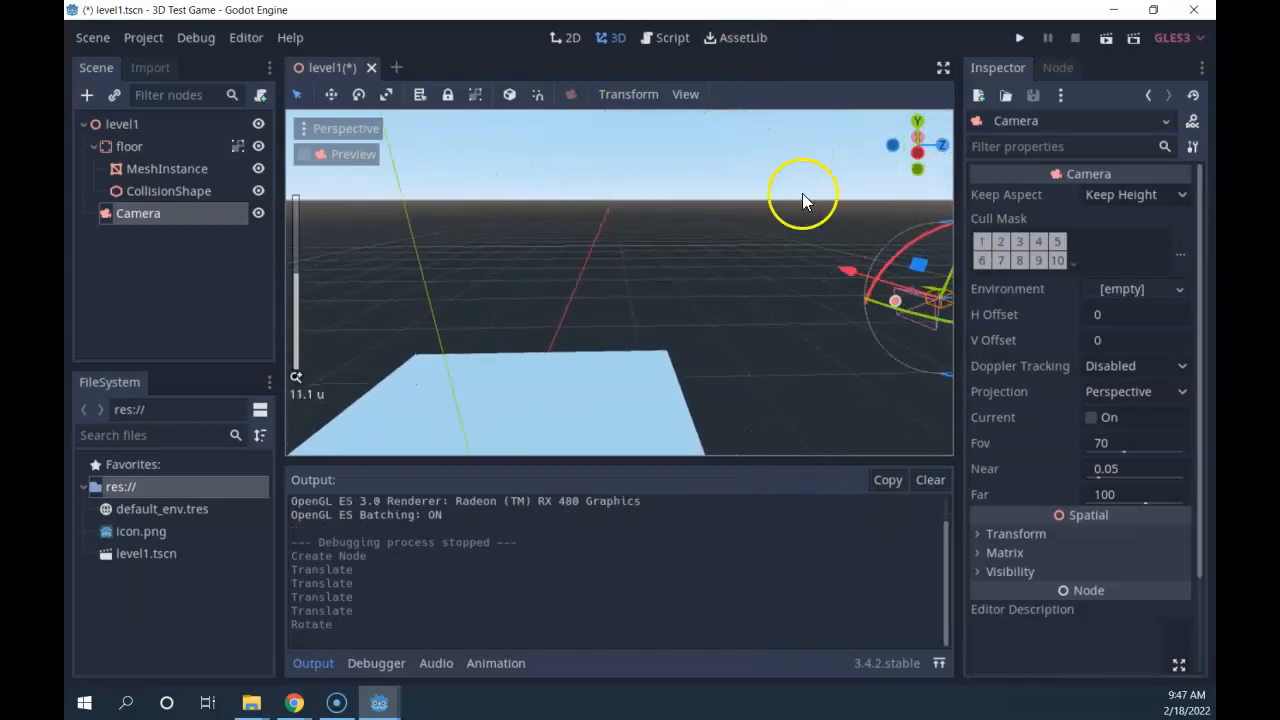
middle_click_drag(674, 329, 421, 278, "shift")
mouse_move(720, 204)
left_mouse_down()
mouse_move(701, 231)
mouse_move(716, 212)
left_mouse_up()
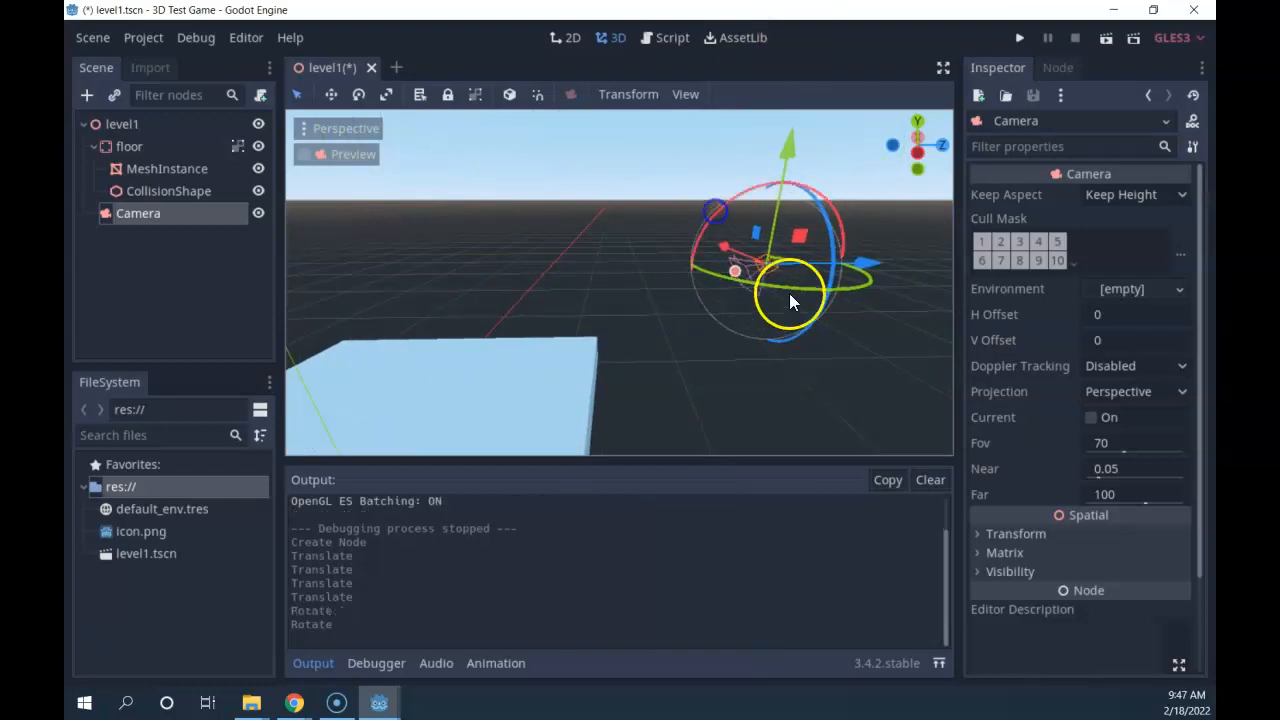
middle_click_drag(772, 409, 617, 409)
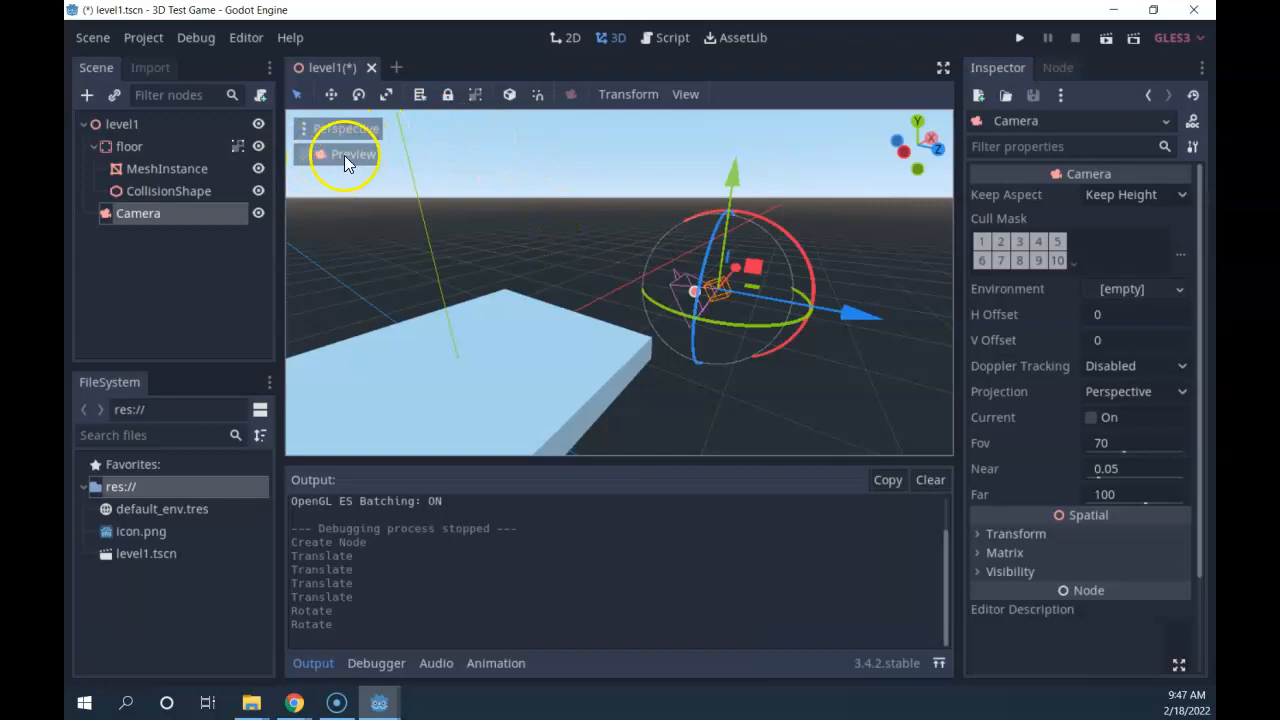
Toggle the camera Preview on and off to see what the camera sees.
left_click(306, 154)
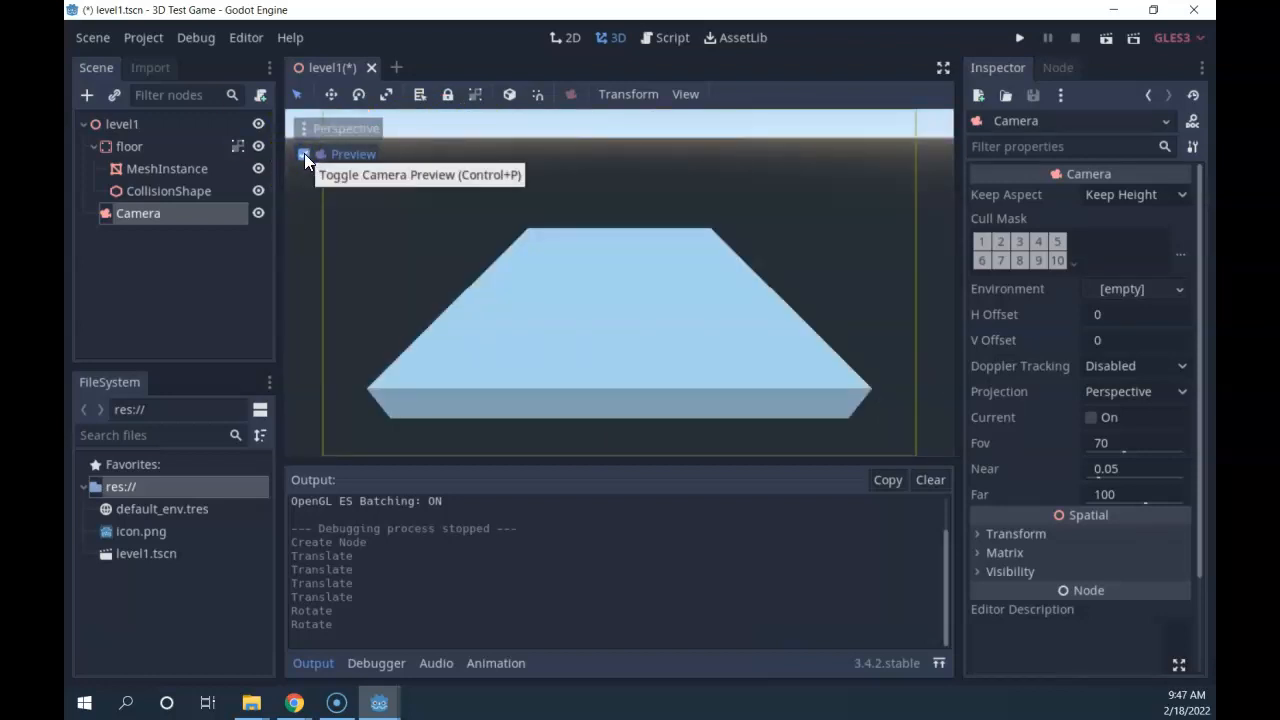
left_click(304, 153)
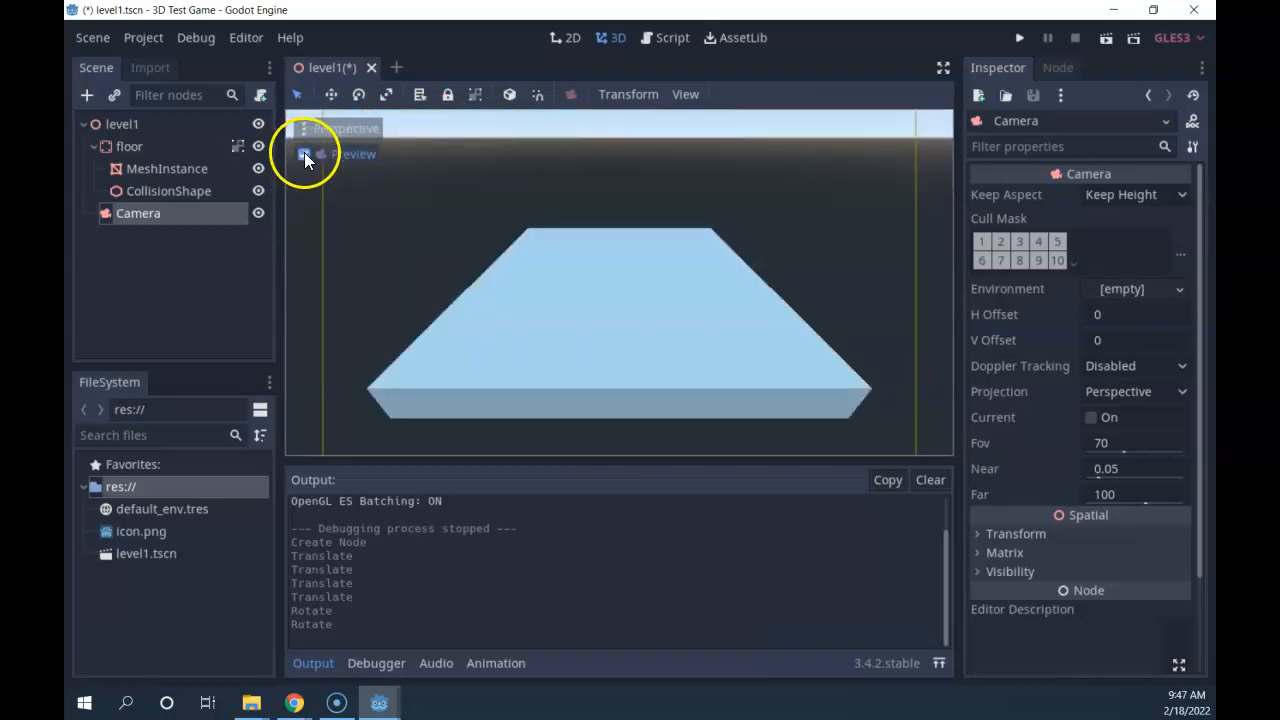
left_click(305, 154)
left_click(305, 155)
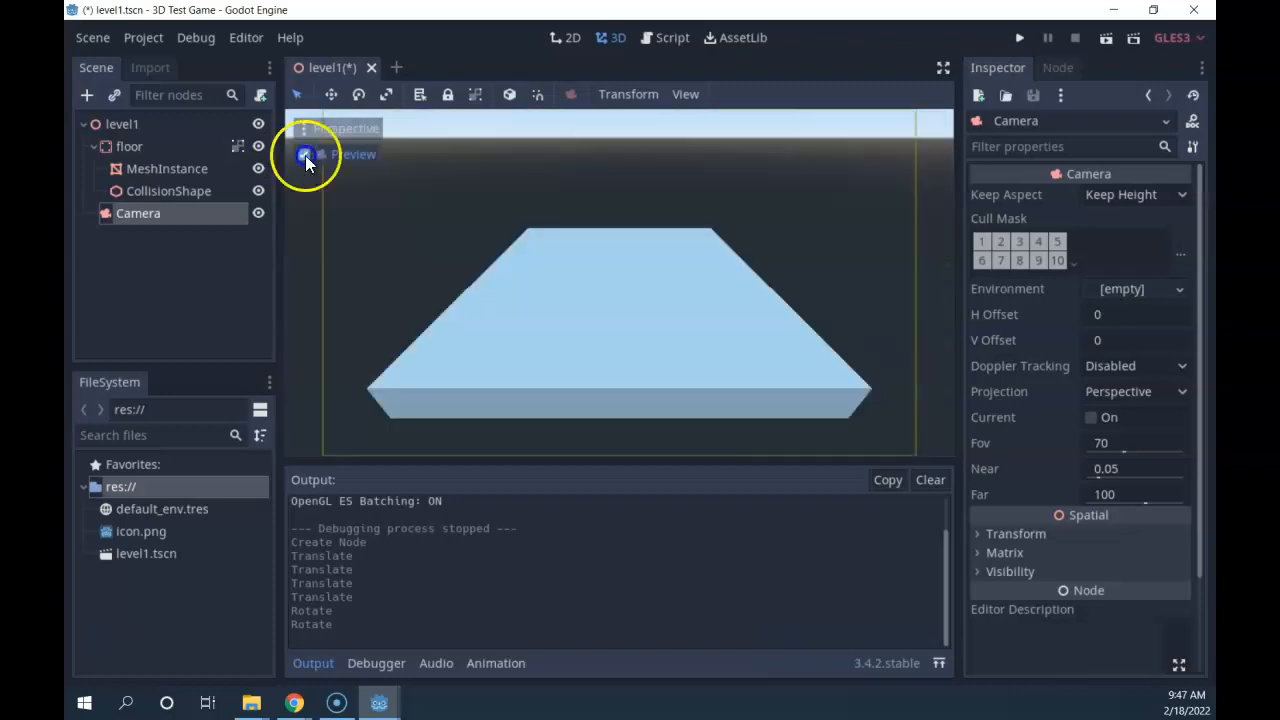
left_click(305, 155)
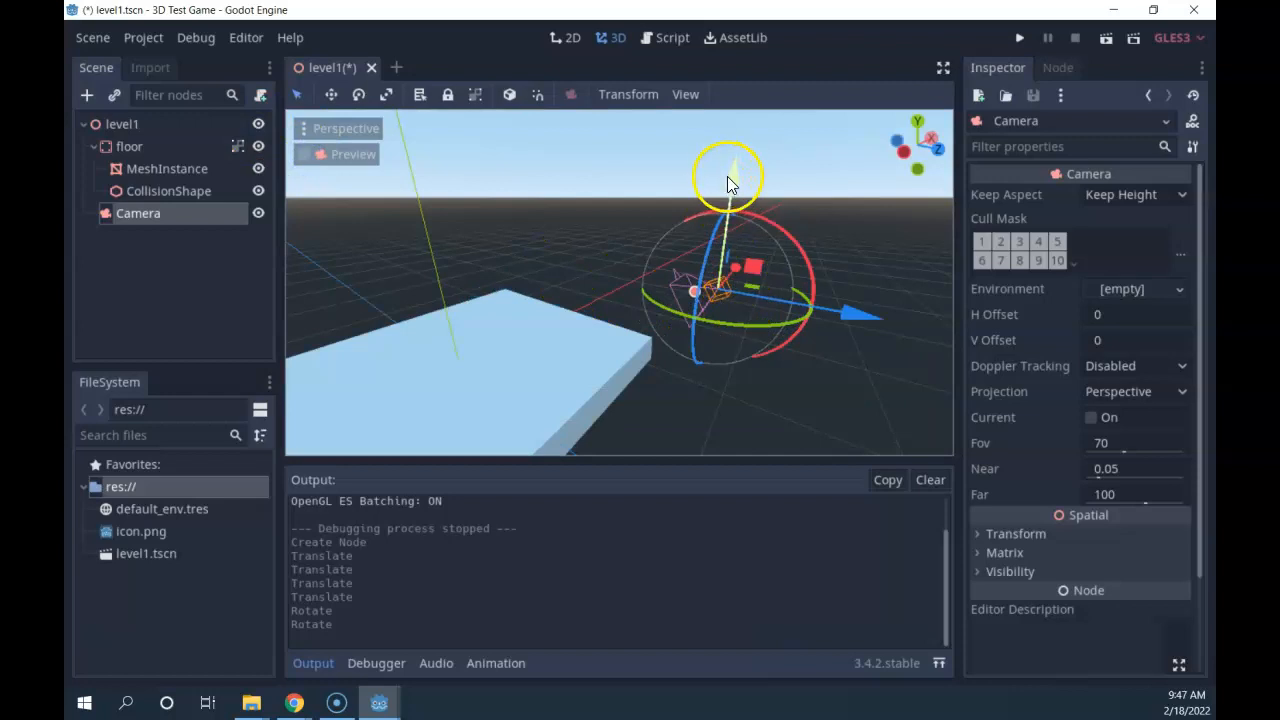
Raise the camera, shift it along Z and adjust its tilt, rechecking the preview.
left_click_drag(728, 176, 729, 163)
left_click_drag(867, 301, 929, 292)
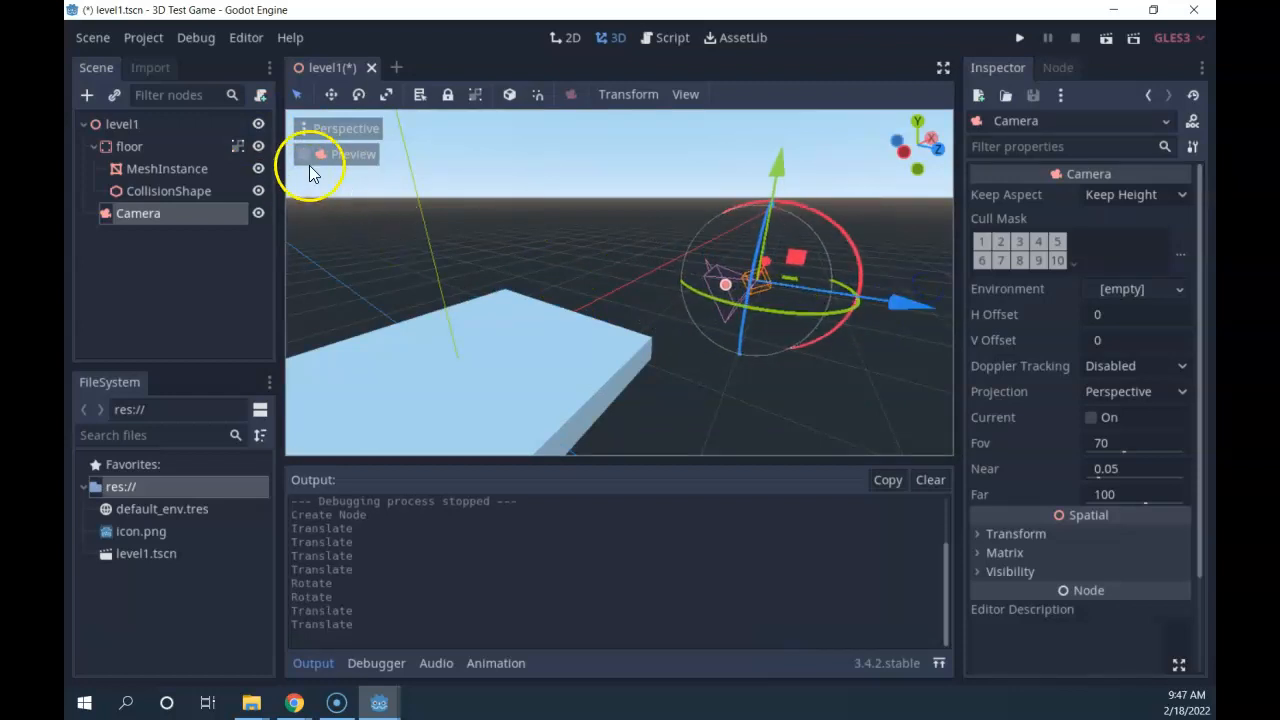
left_click(305, 155)
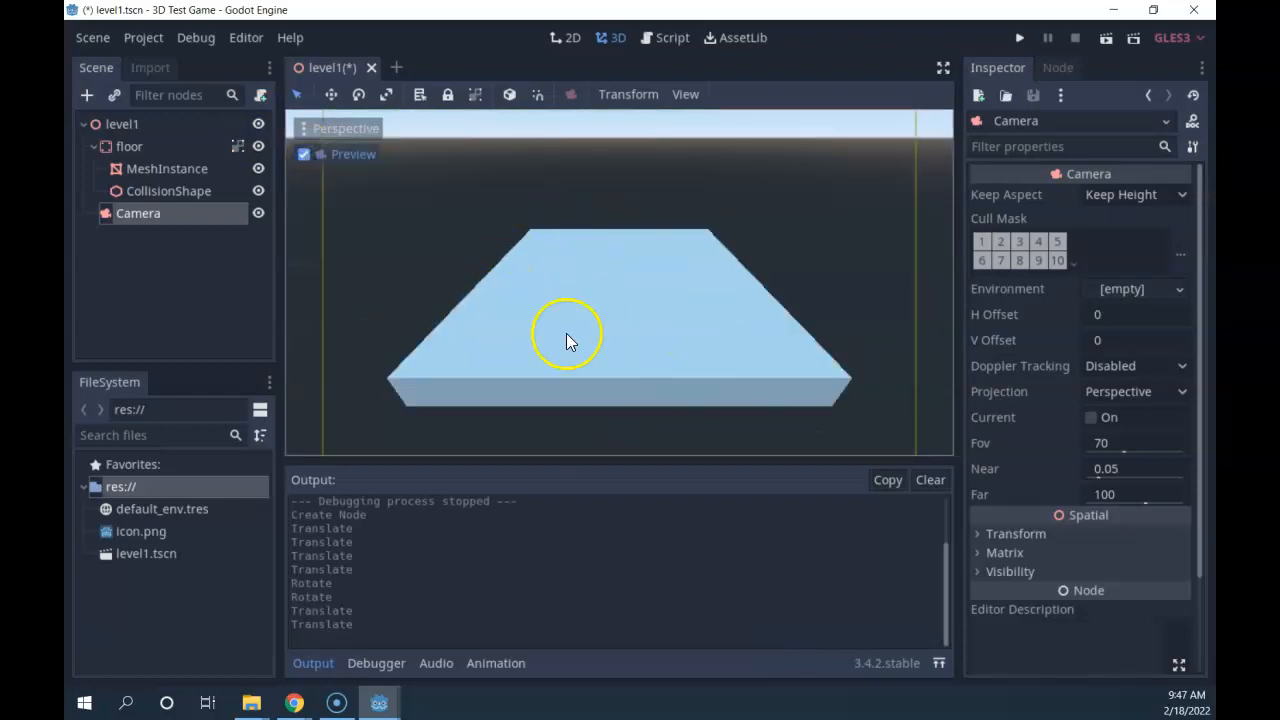
left_click(305, 156)
middle_click_drag(712, 392, 831, 372)
left_click_drag(903, 250, 836, 250)
left_click_drag(680, 189, 678, 204)
left_click(305, 154)
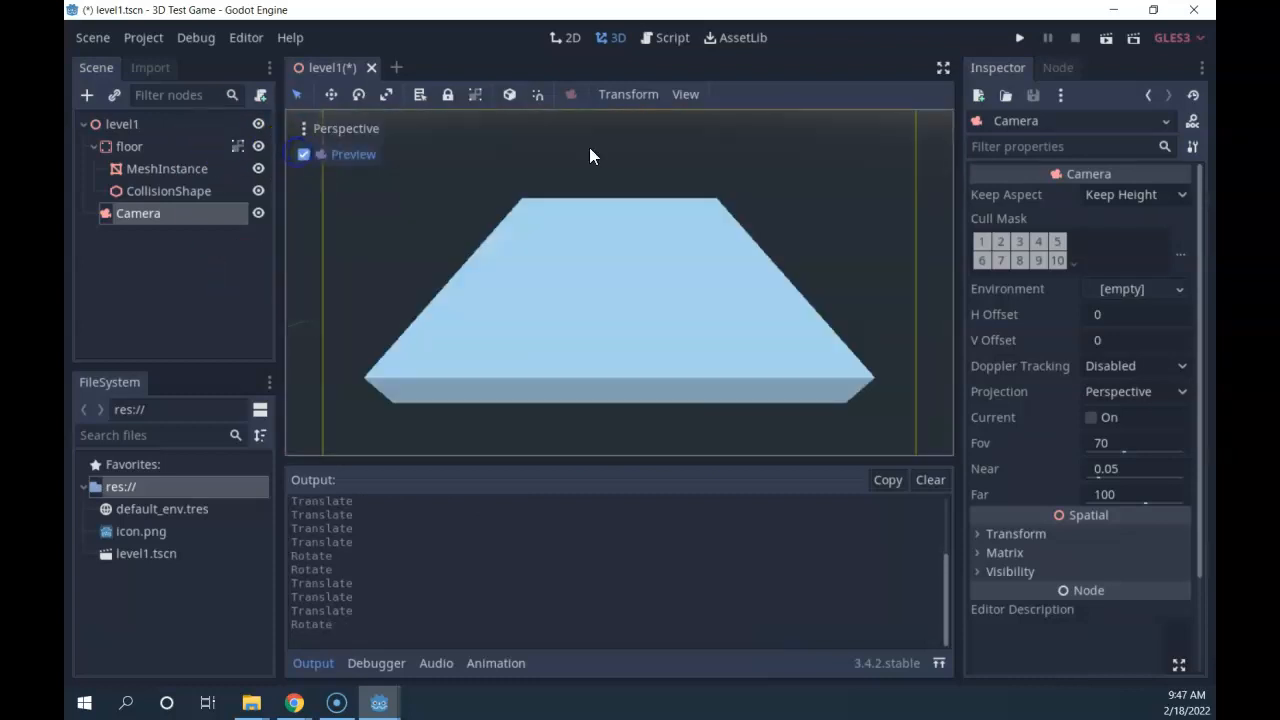
left_click(304, 154)
scroll(690, 376, "up", 2)
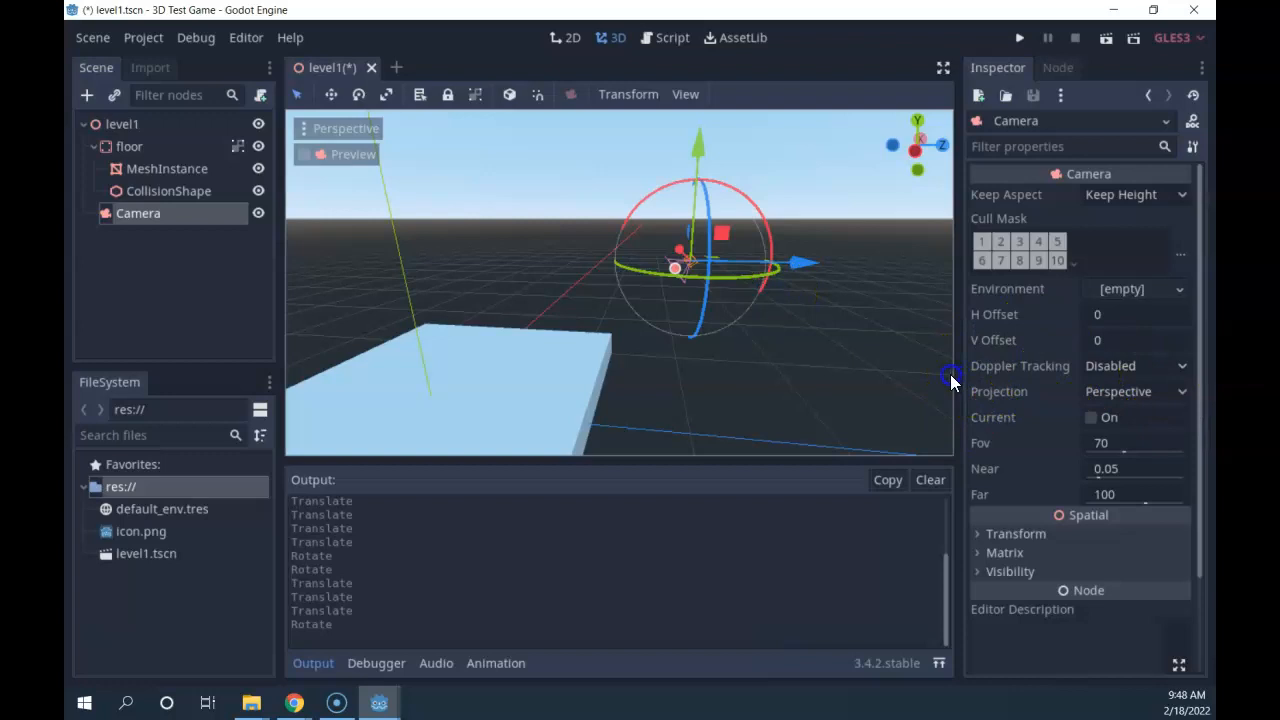
Tick Current in the Camera's Inspector to make it the active camera.
scroll(857, 345, "up", 1)
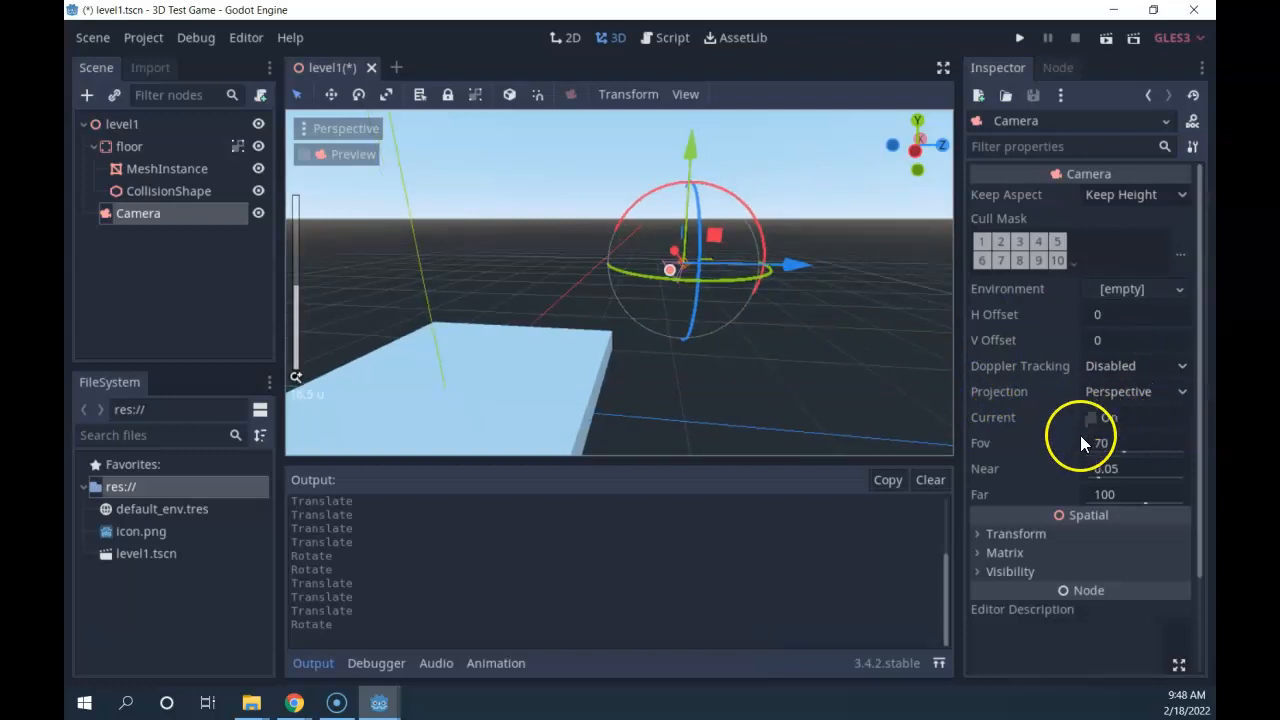
scroll(676, 330, "down", 2)
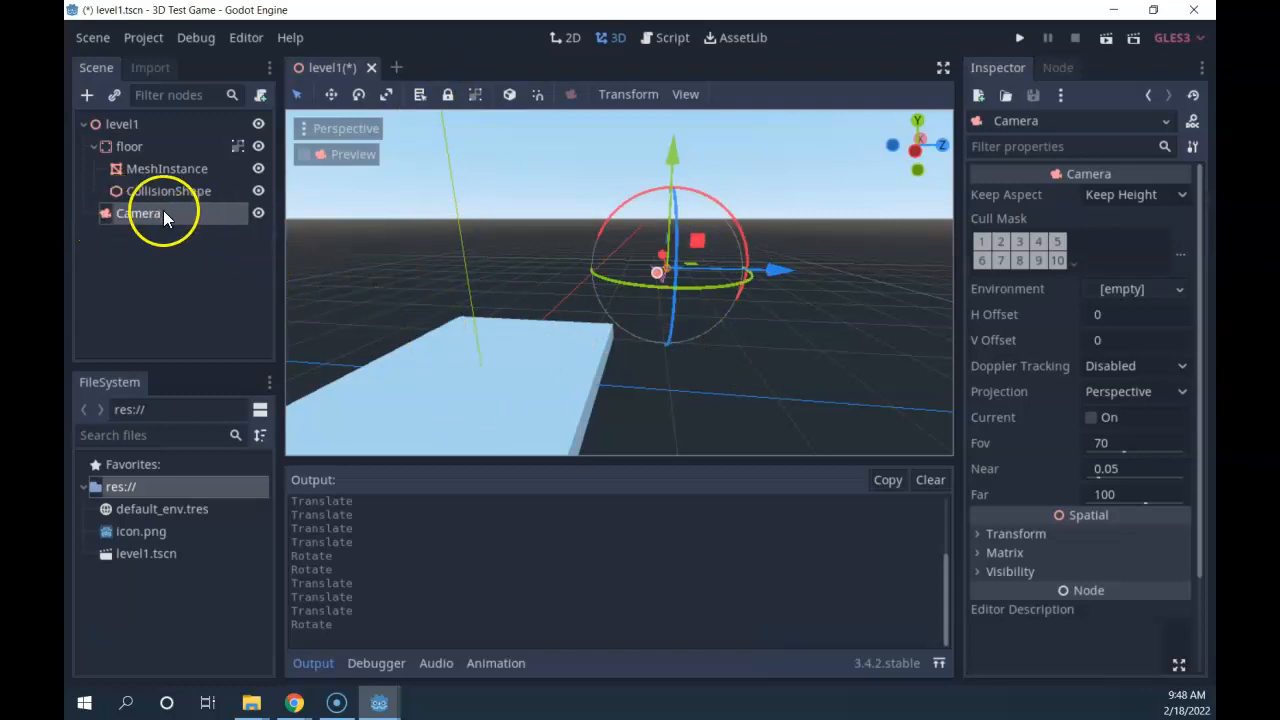
left_click(1091, 417)
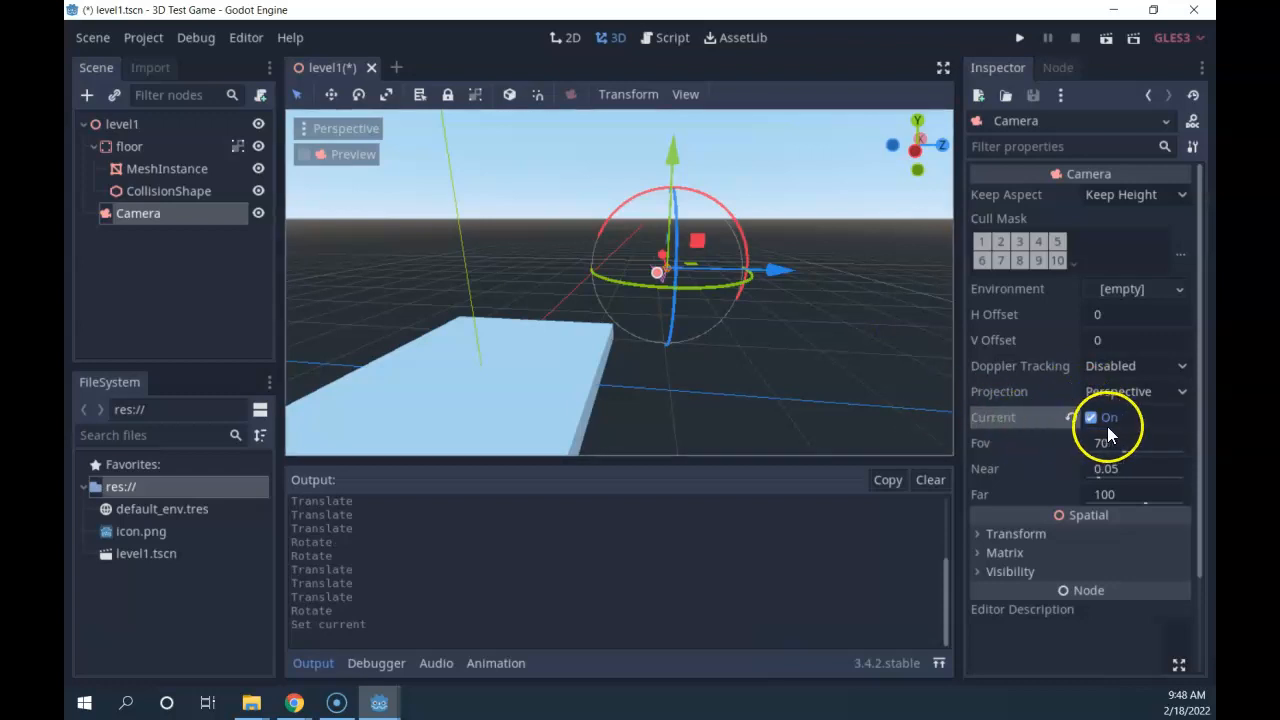
Run the level1 scene to view the floor slab in perspective, then close the game window.
left_click(1106, 39)
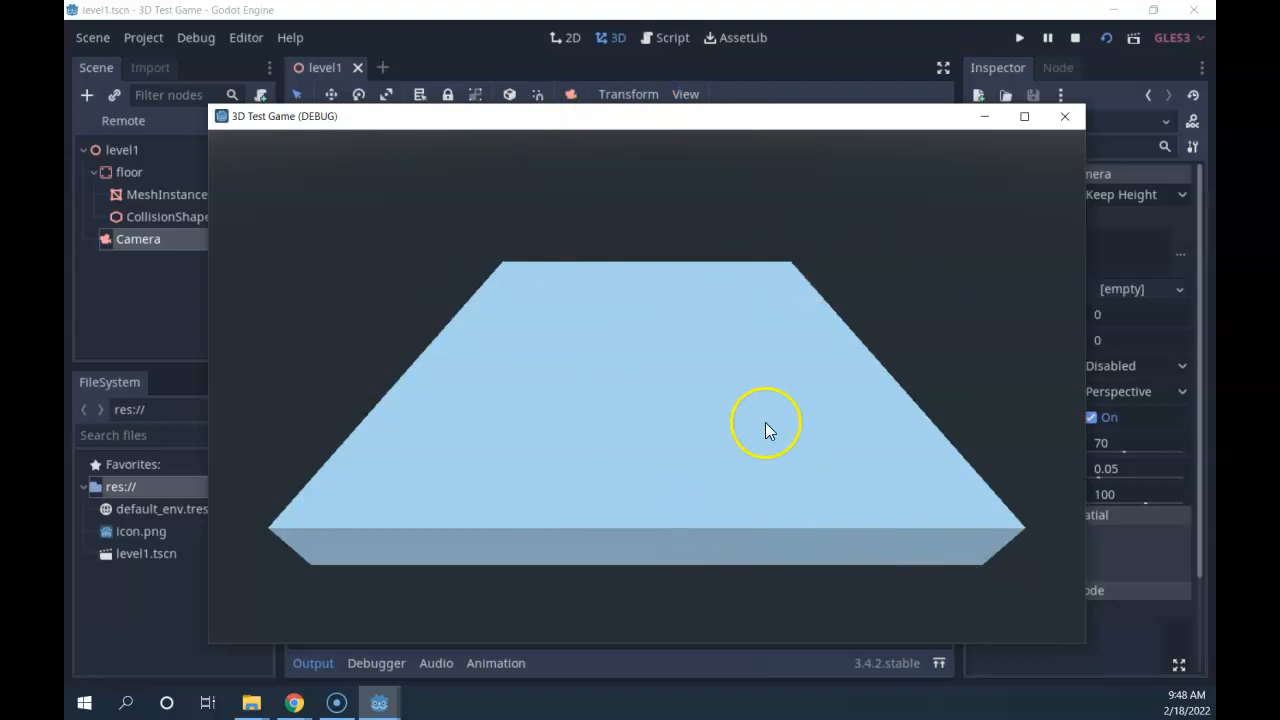
left_click(1066, 117)
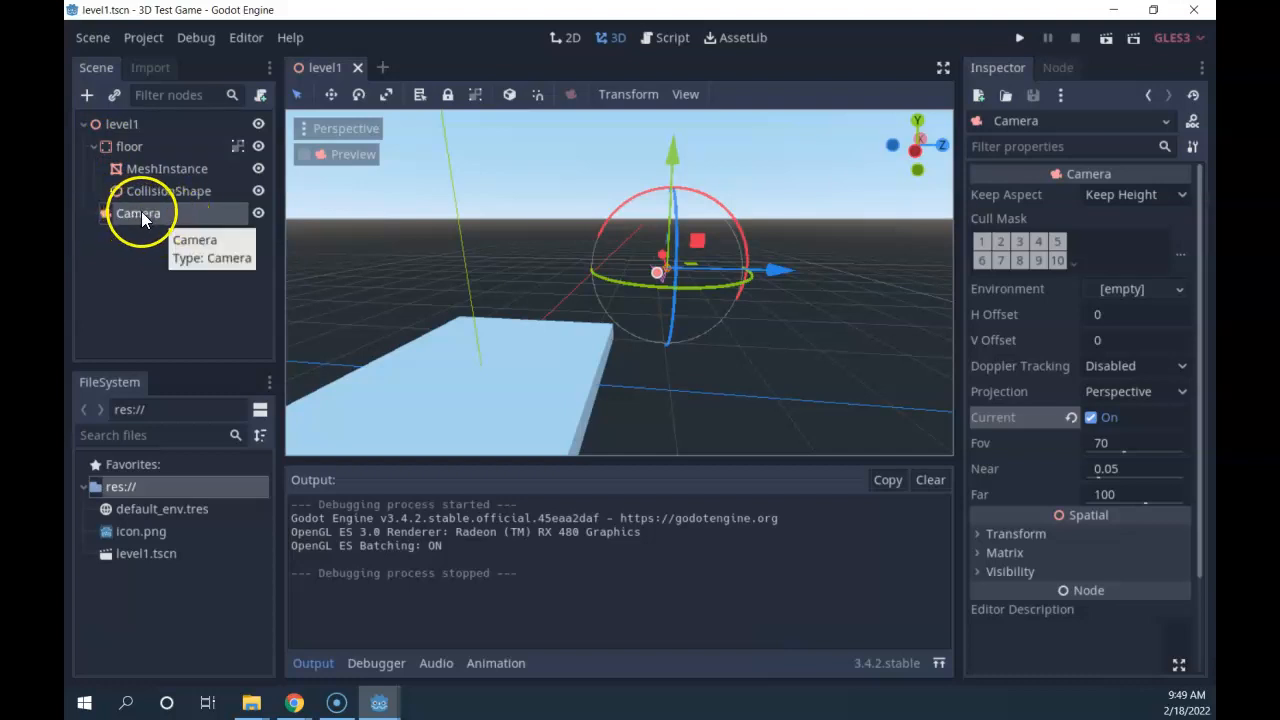
Review the floor's MeshInstance and CollisionShape scale settings, then collapse the floor node.
left_click(119, 148)
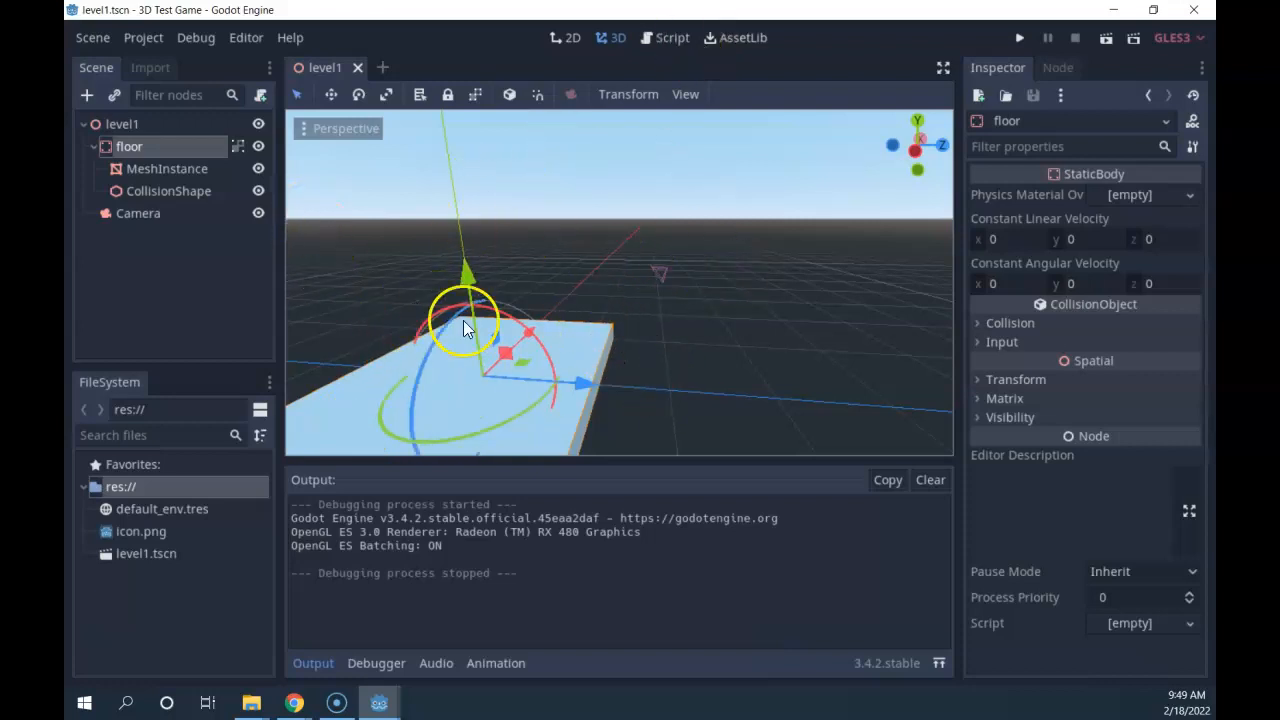
left_click(153, 167)
left_click(144, 192)
left_click(145, 169)
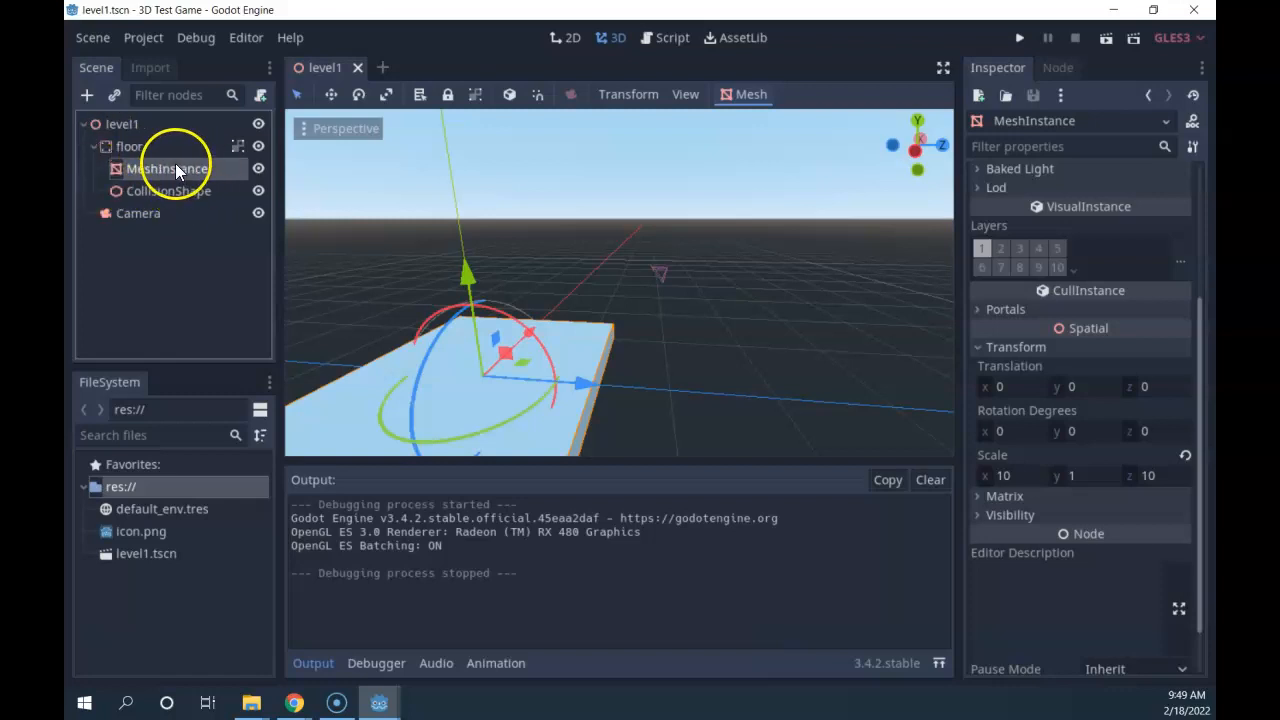
left_click(170, 190)
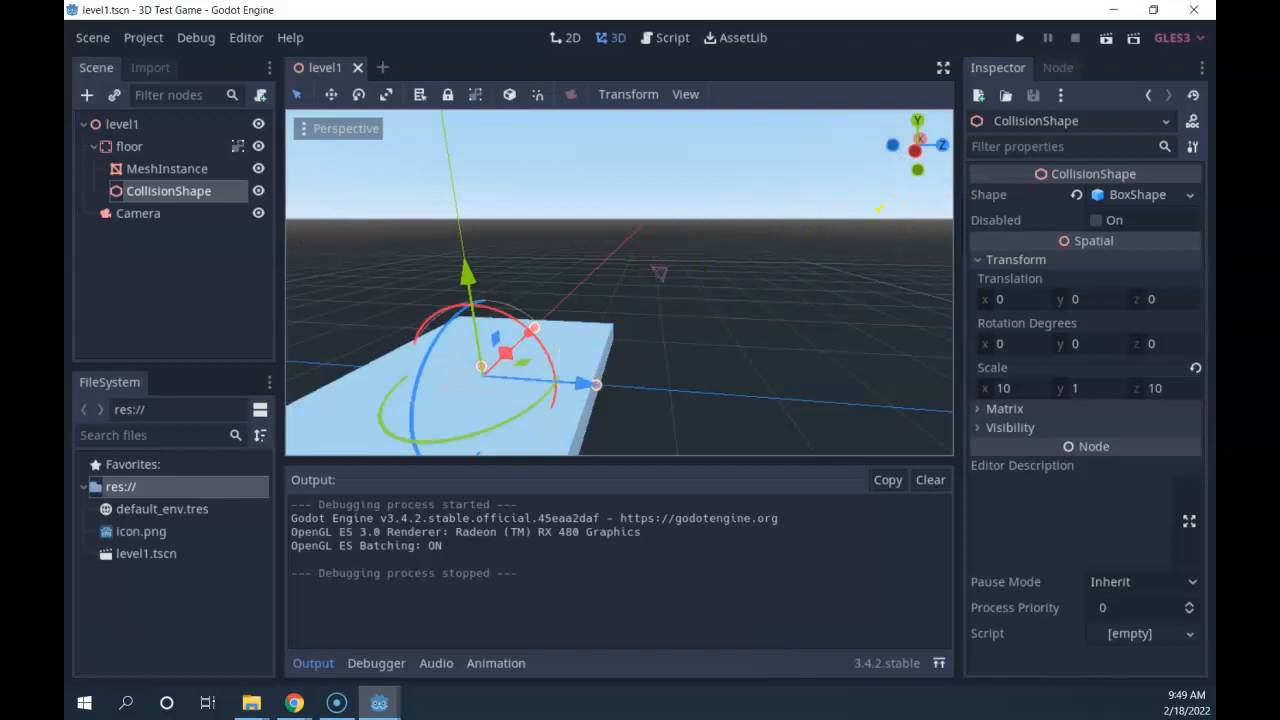
left_click(93, 146)
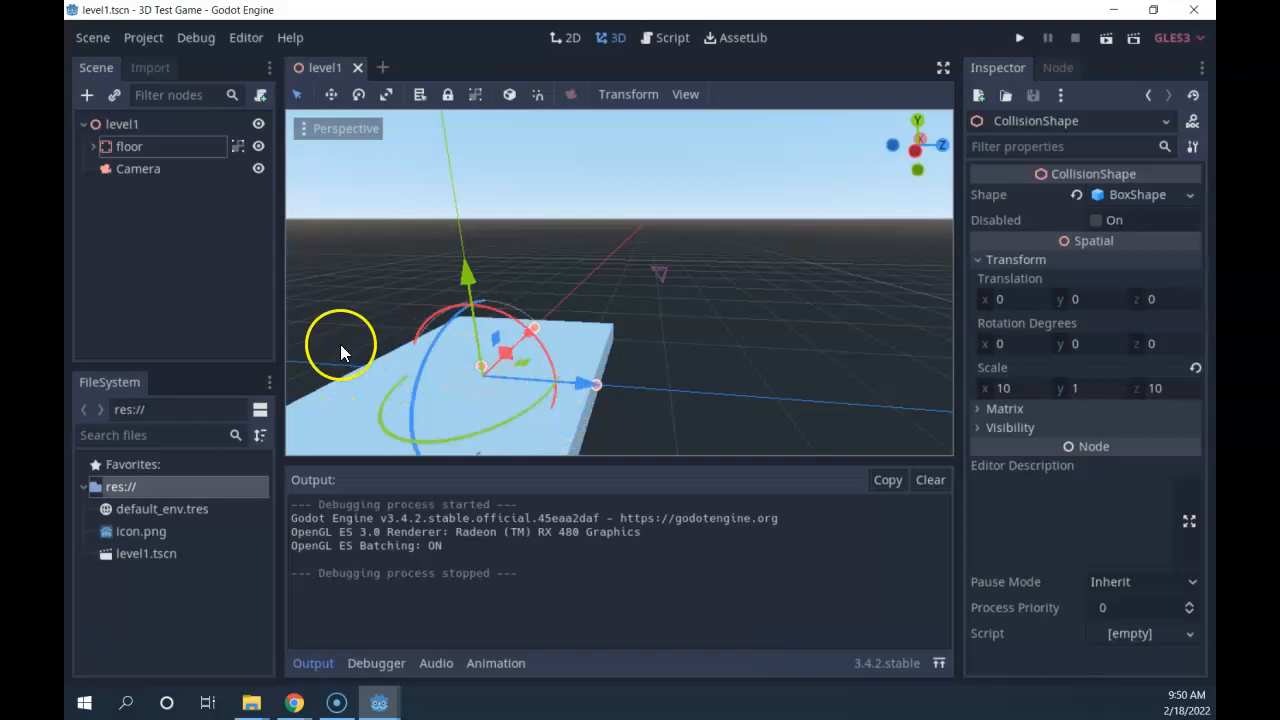
Save the level1 scene from the Scene menu.
left_click(107, 40)
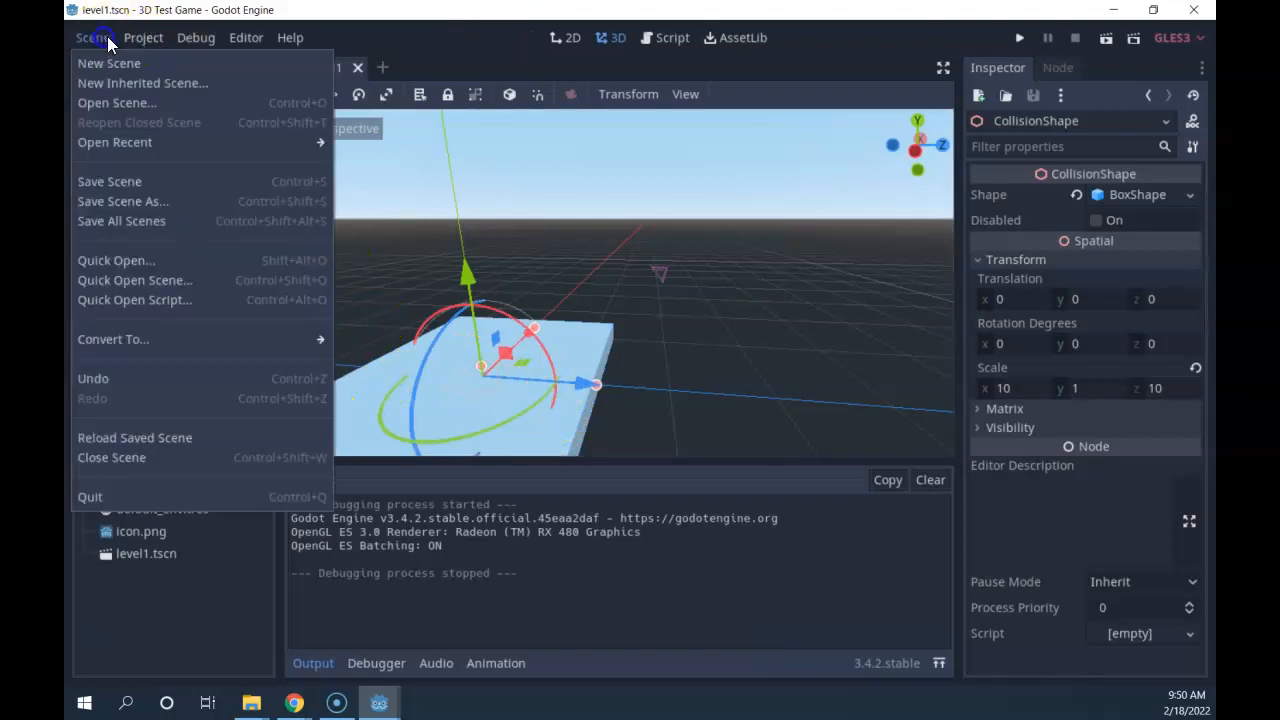
left_click(89, 39)
left_click(104, 39)
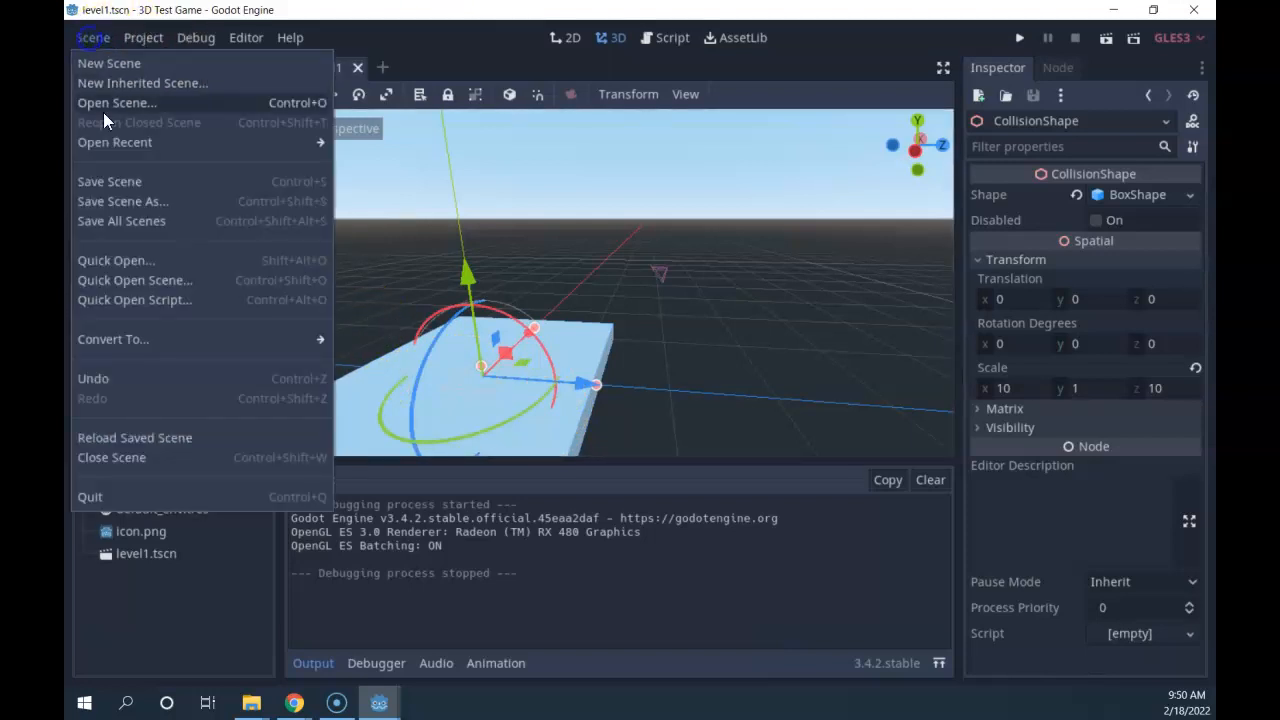
left_click(118, 182)
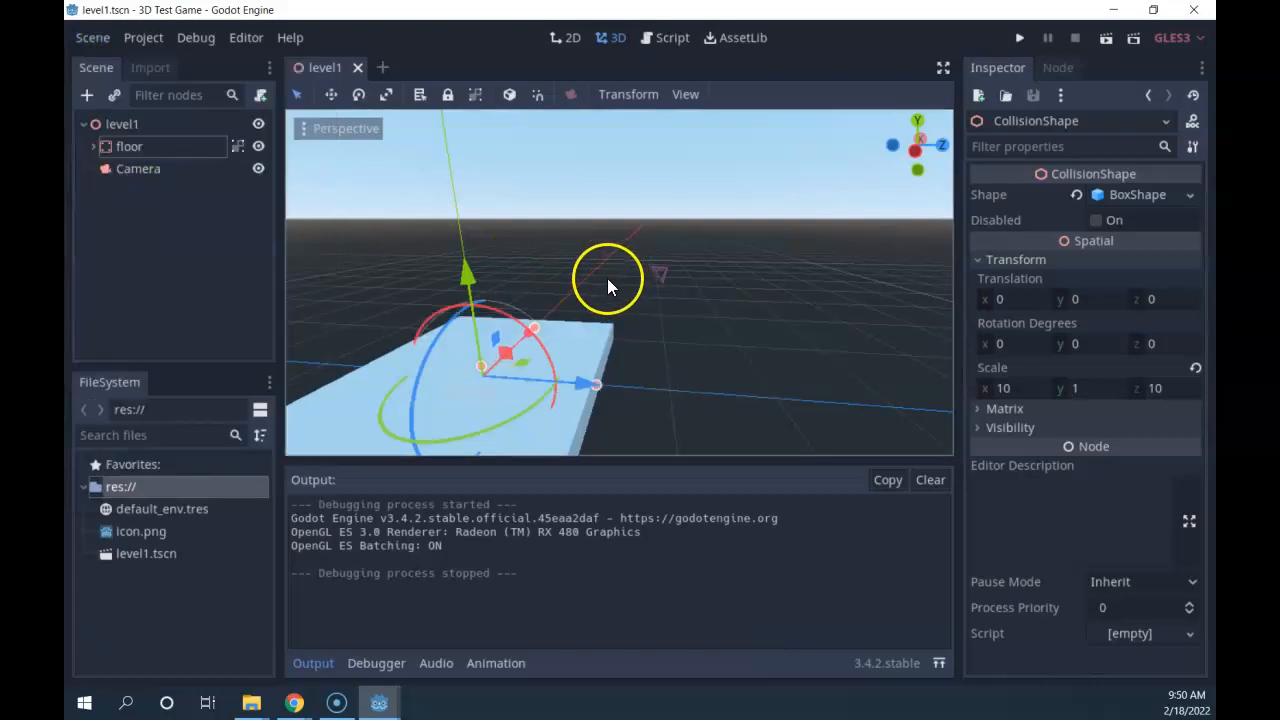